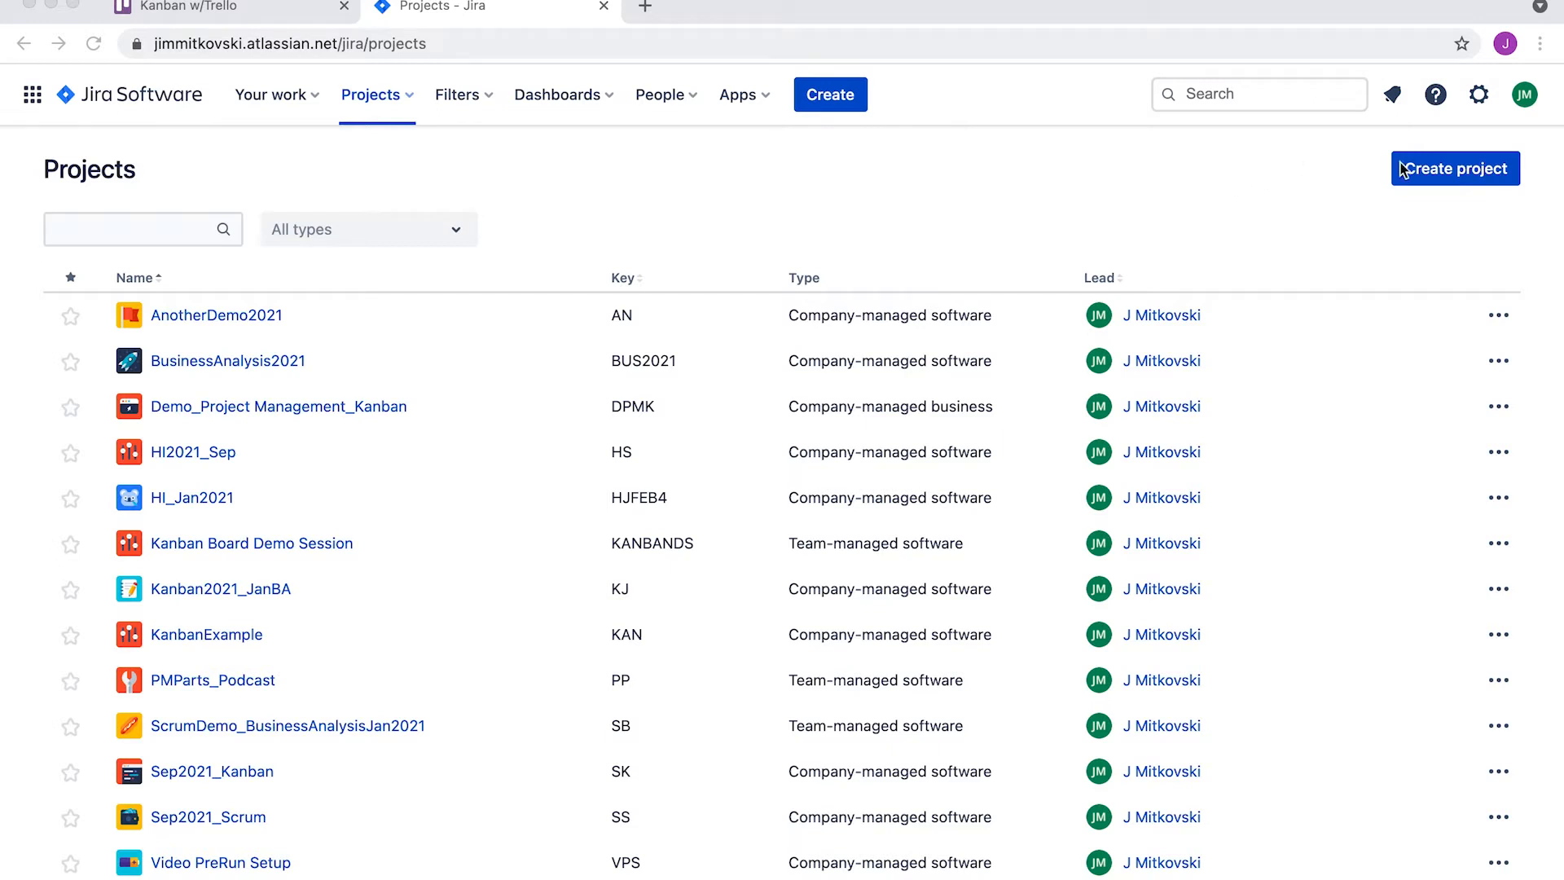
Start a new project using the Kanban template from the software development templates, reviewing the template description first
click(1433, 176)
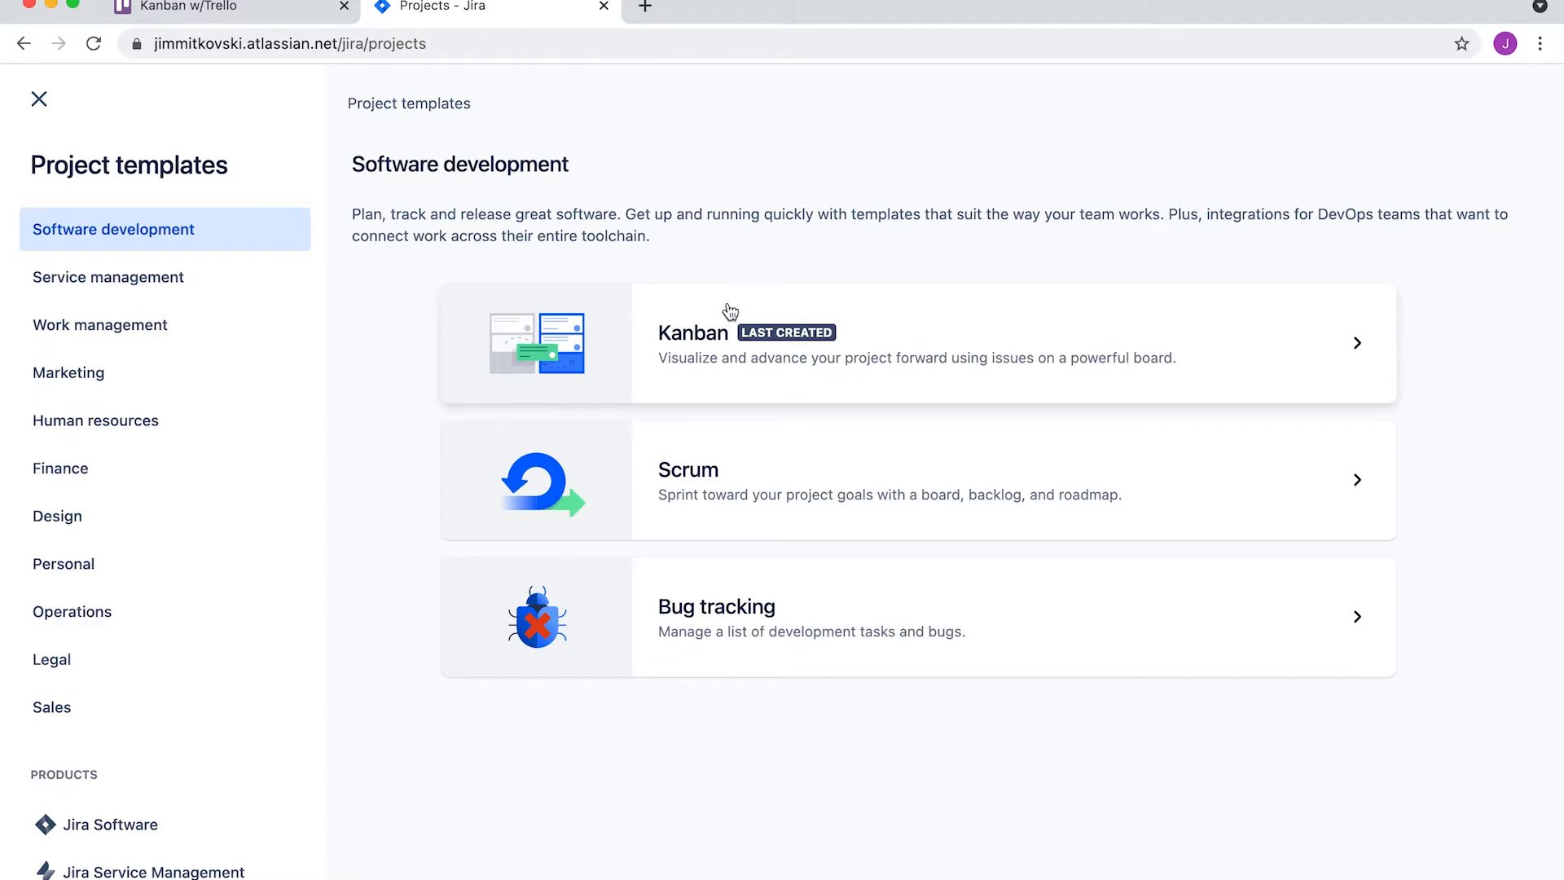
click(797, 308)
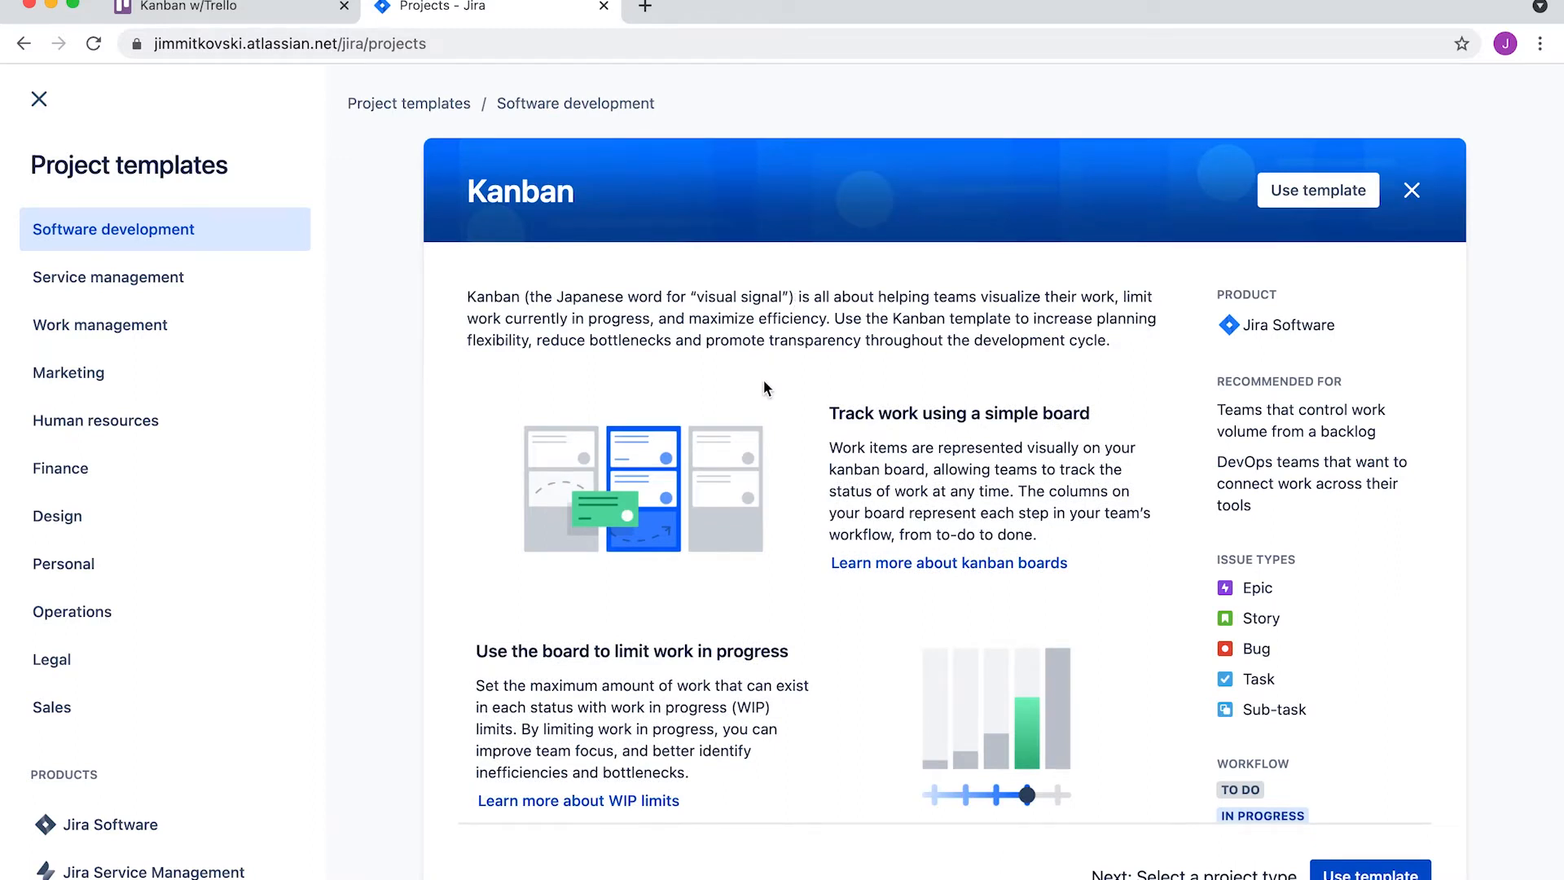
scroll(790, 413, down, 1)
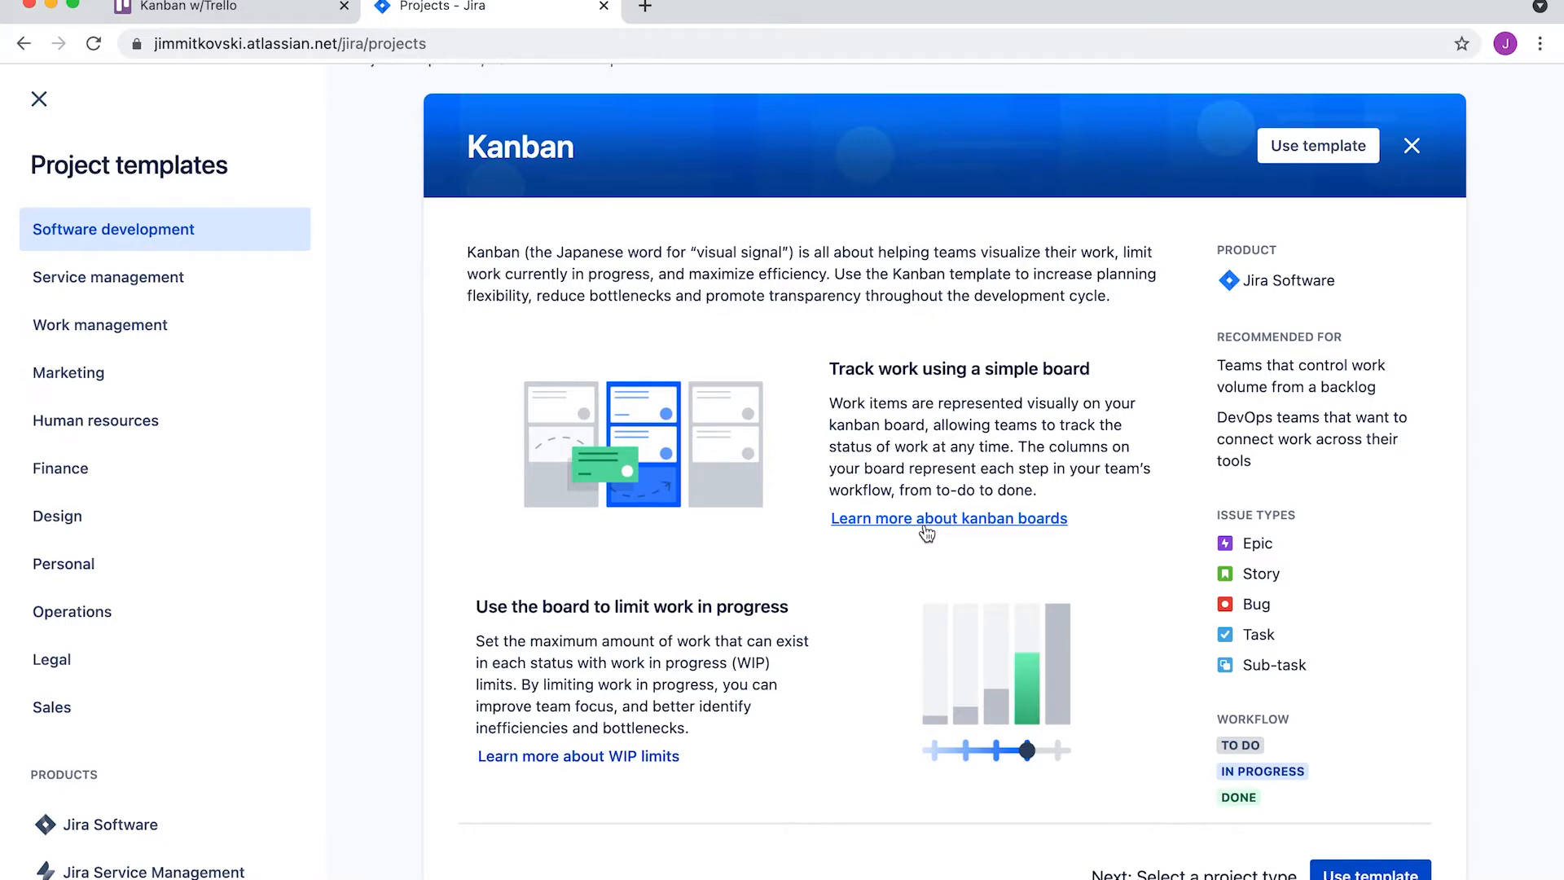
scroll(1368, 449, down, 2)
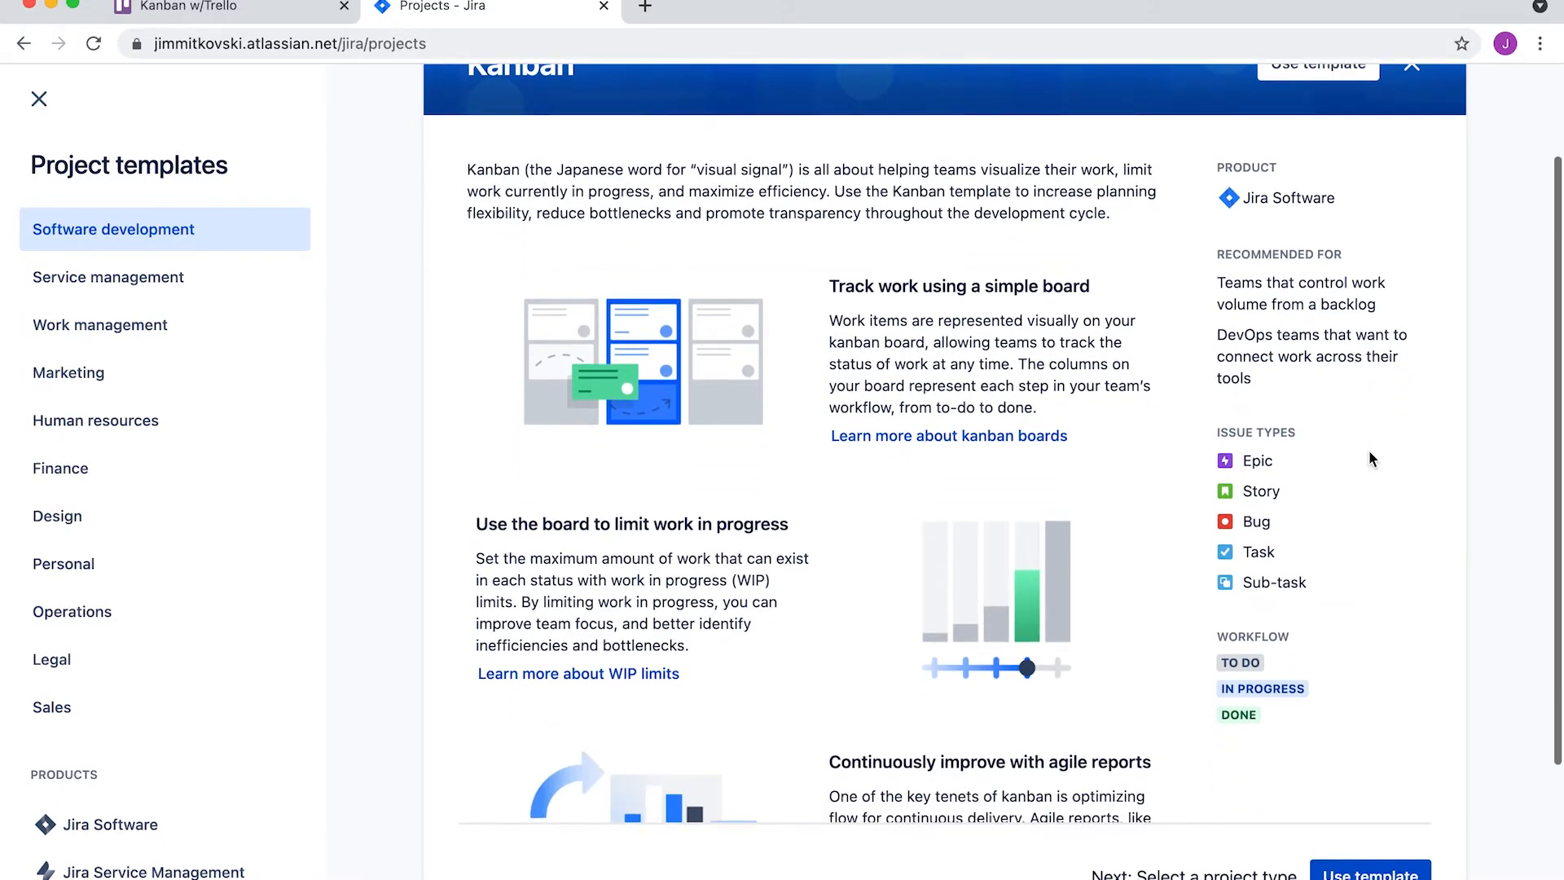
scroll(1365, 446, down, 2)
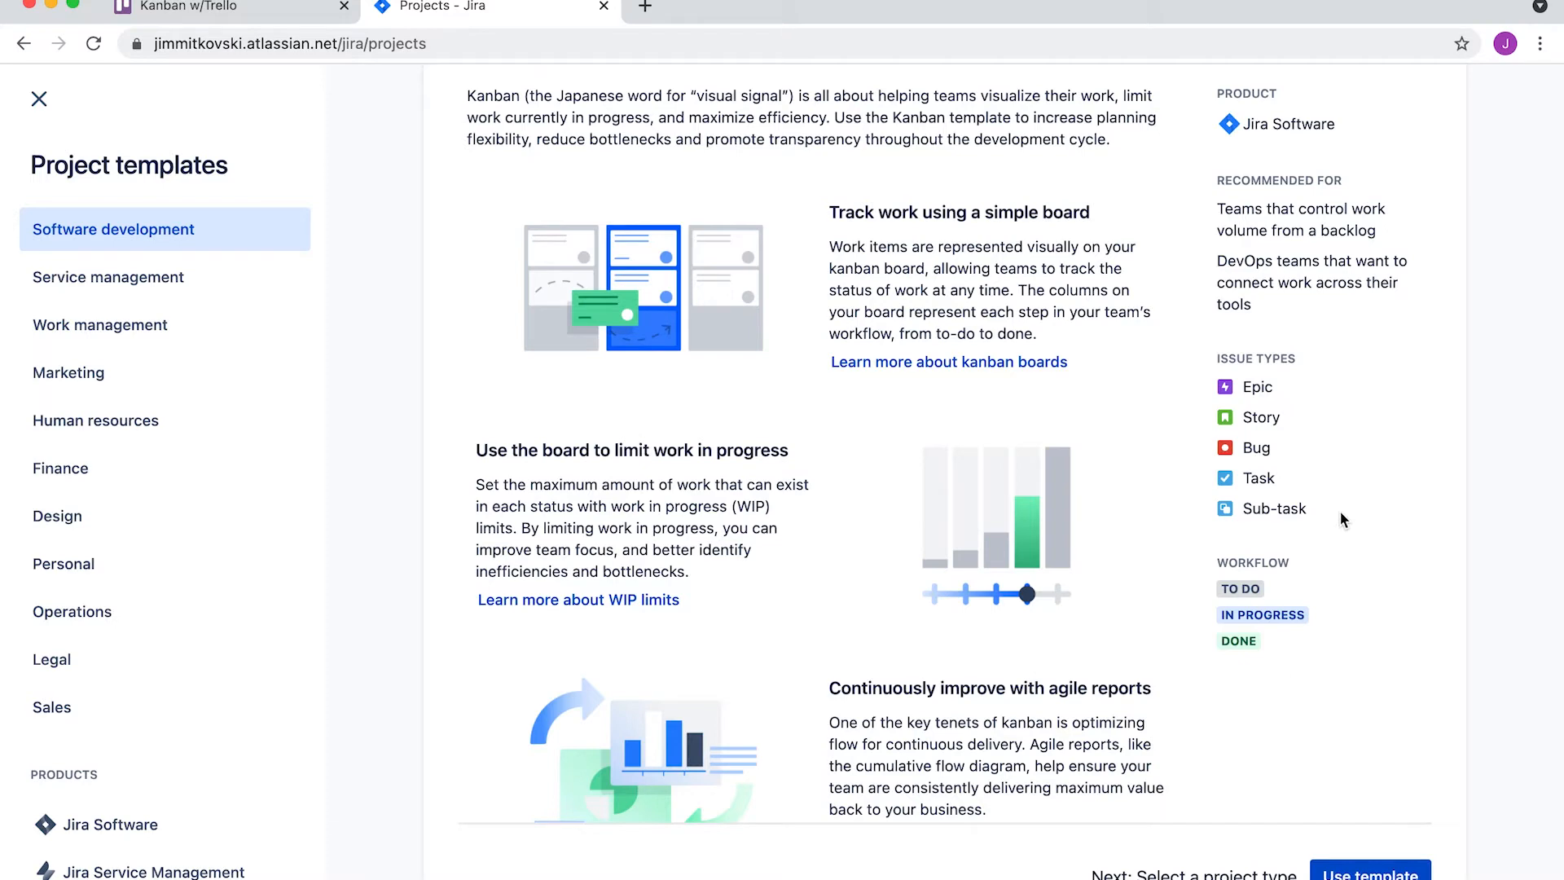
scroll(1341, 515, up, 2)
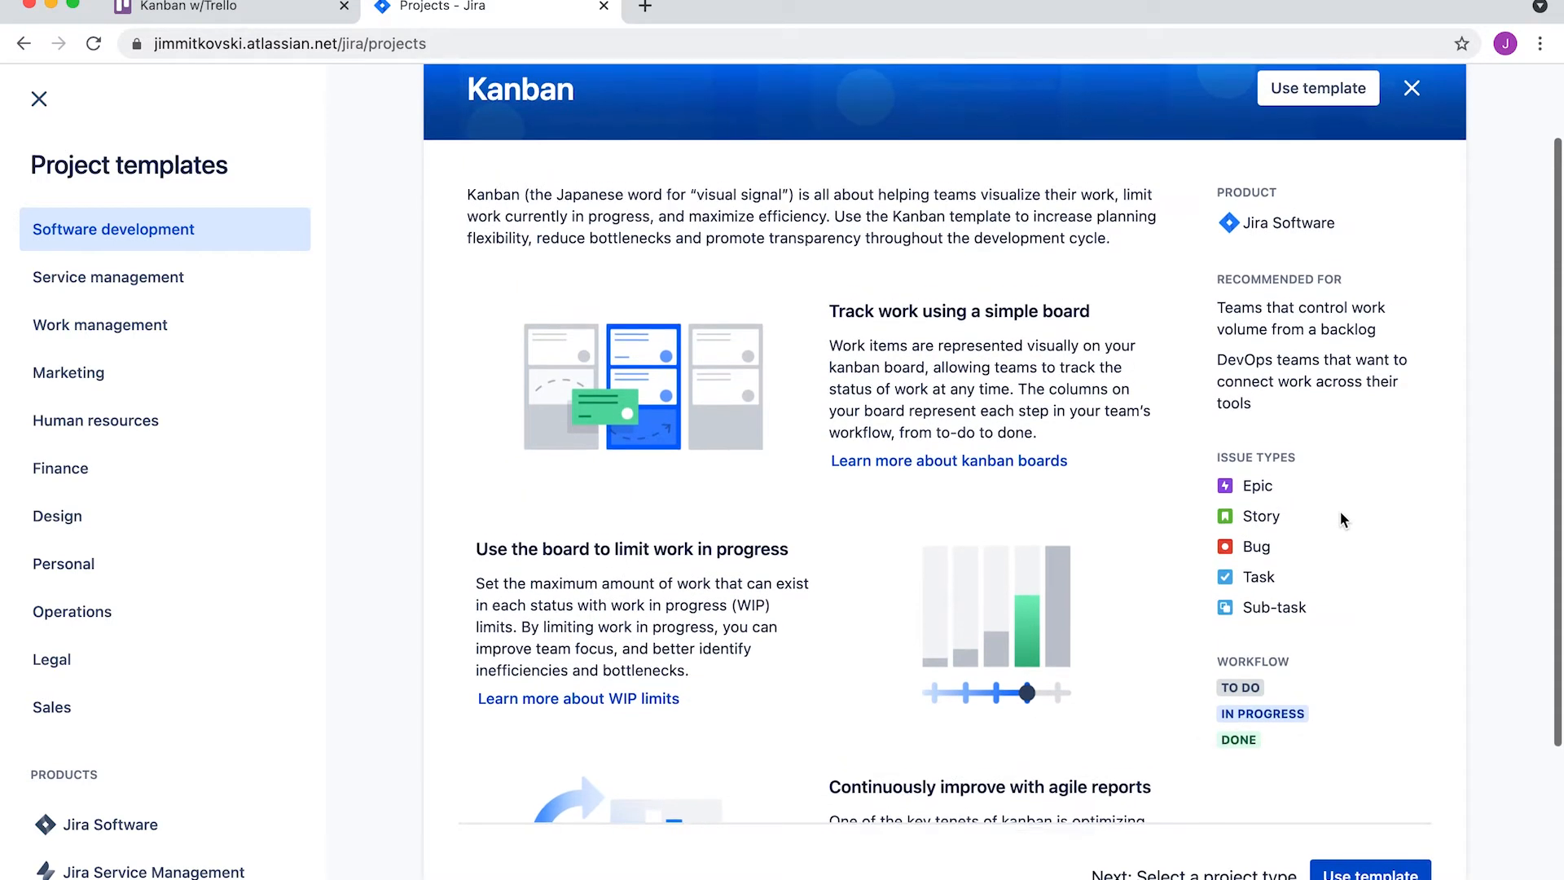
scroll(1342, 518, down, 1)
scroll(1350, 595, up, 5)
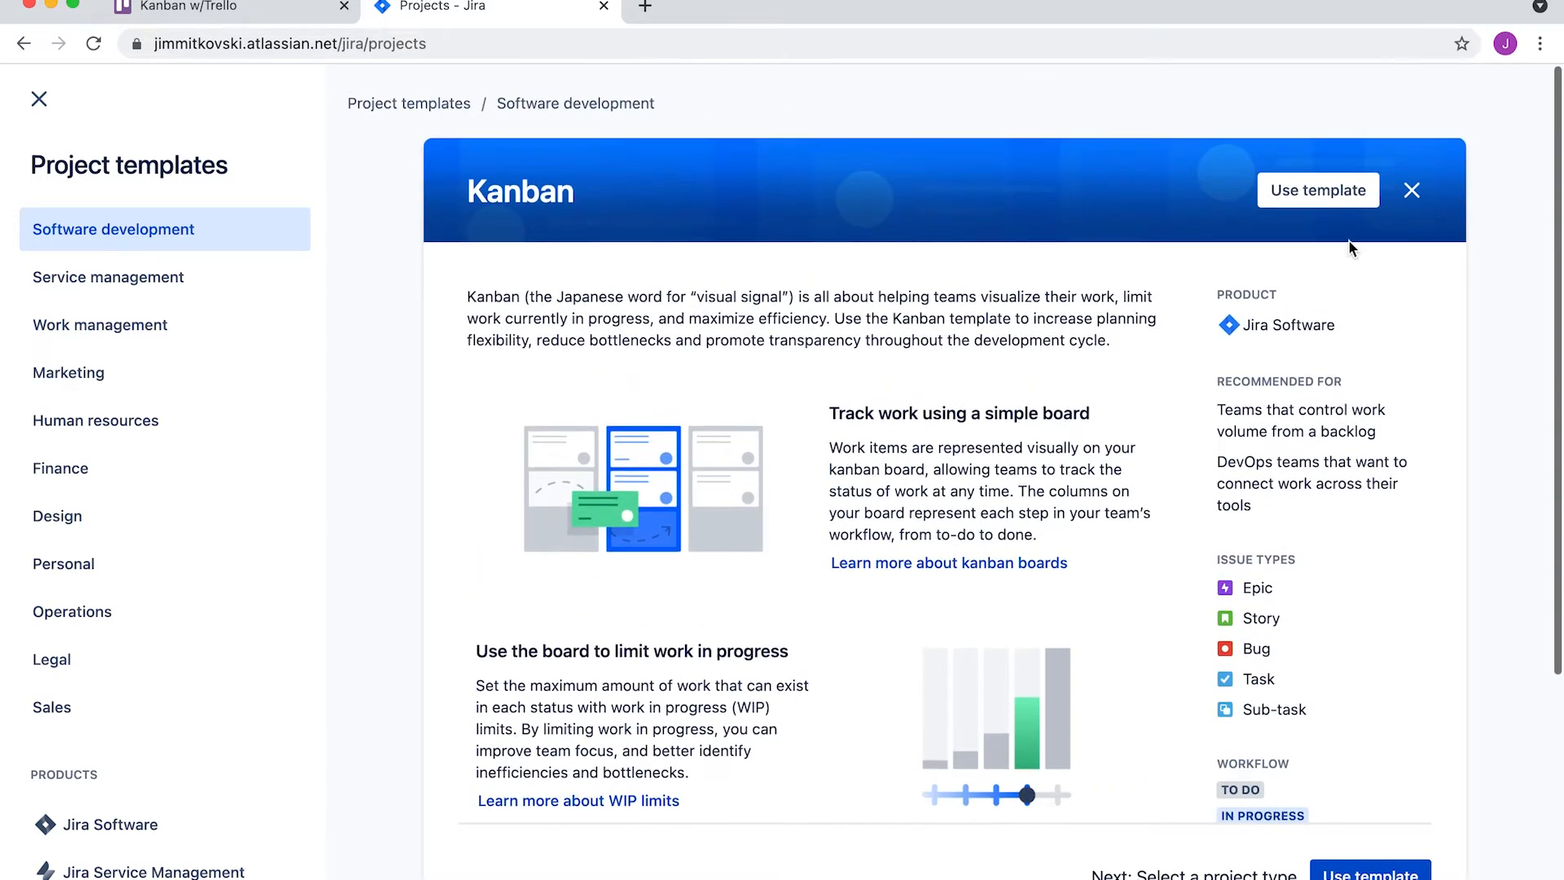
click(1330, 192)
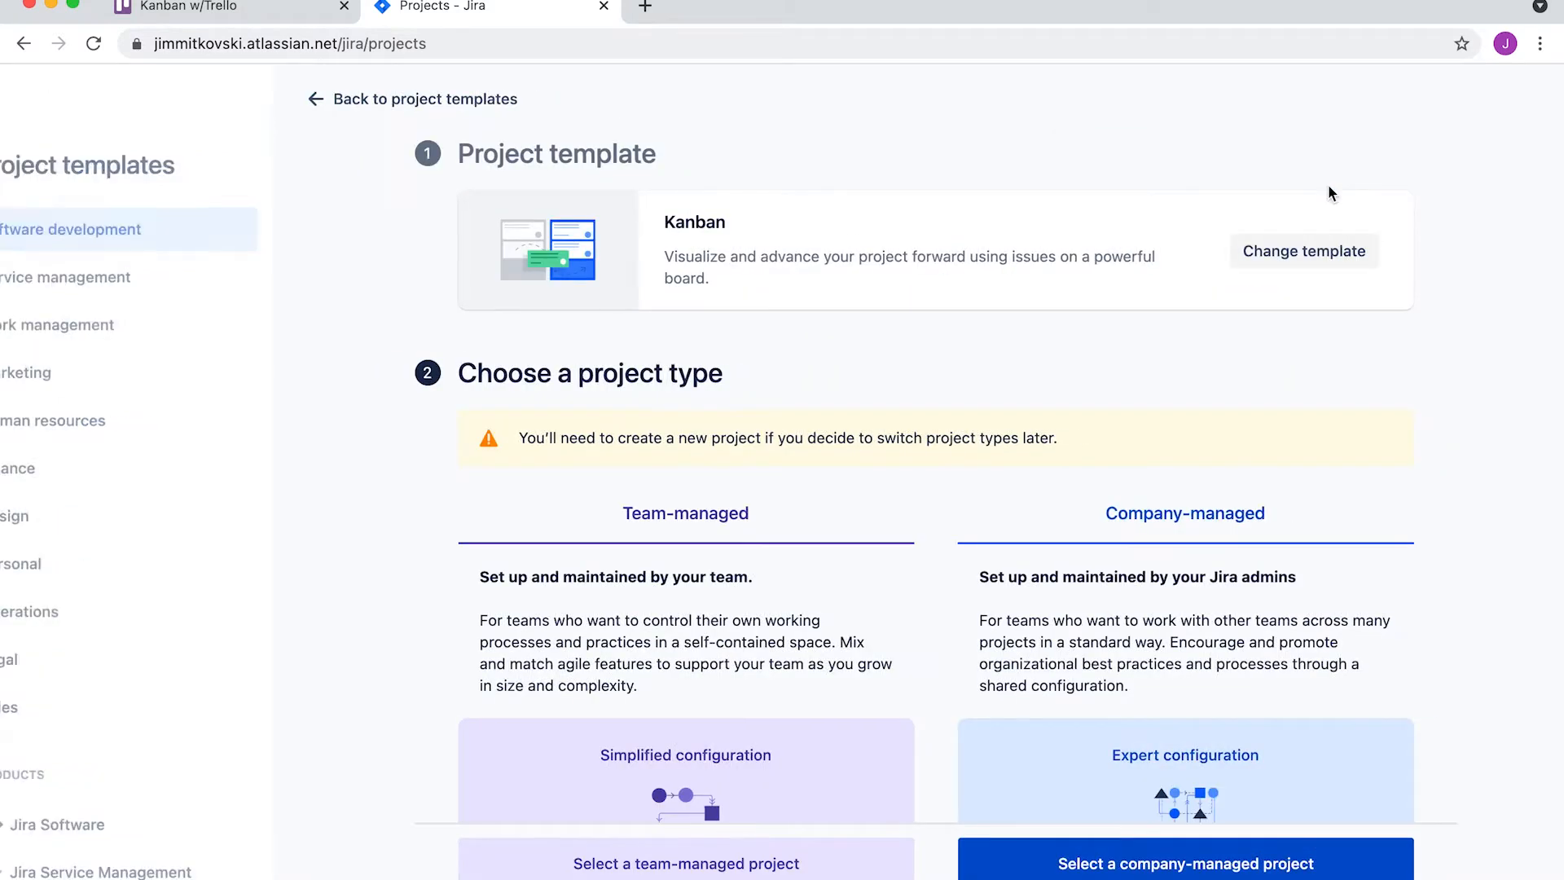
Compare the team-managed and company-managed project types and choose company-managed for the new Kanban project
scroll(1225, 429, down, 5)
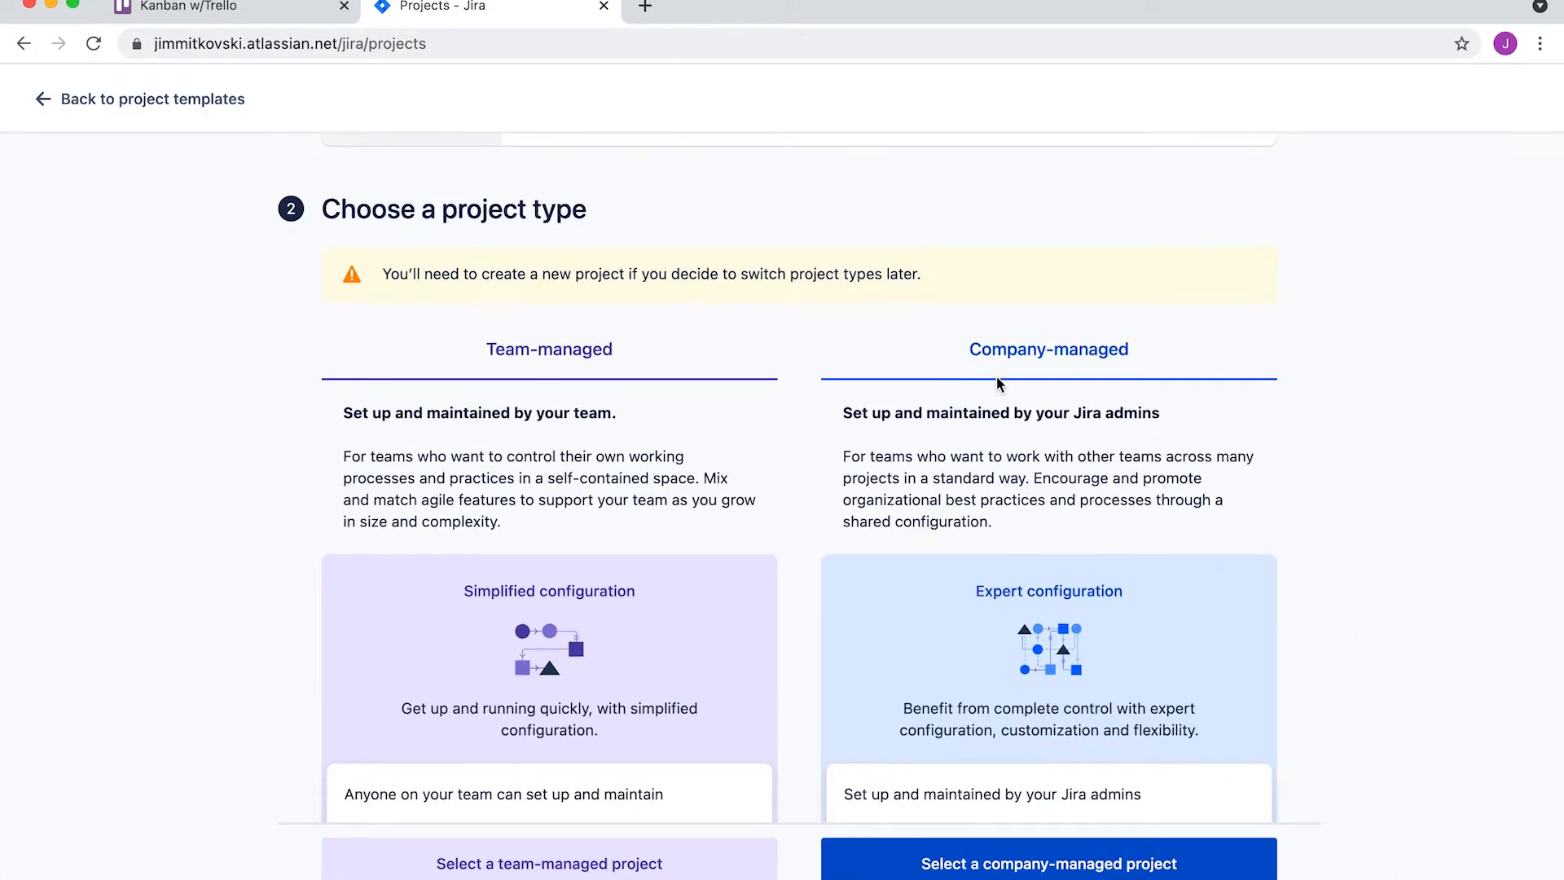
scroll(684, 277, up, 1)
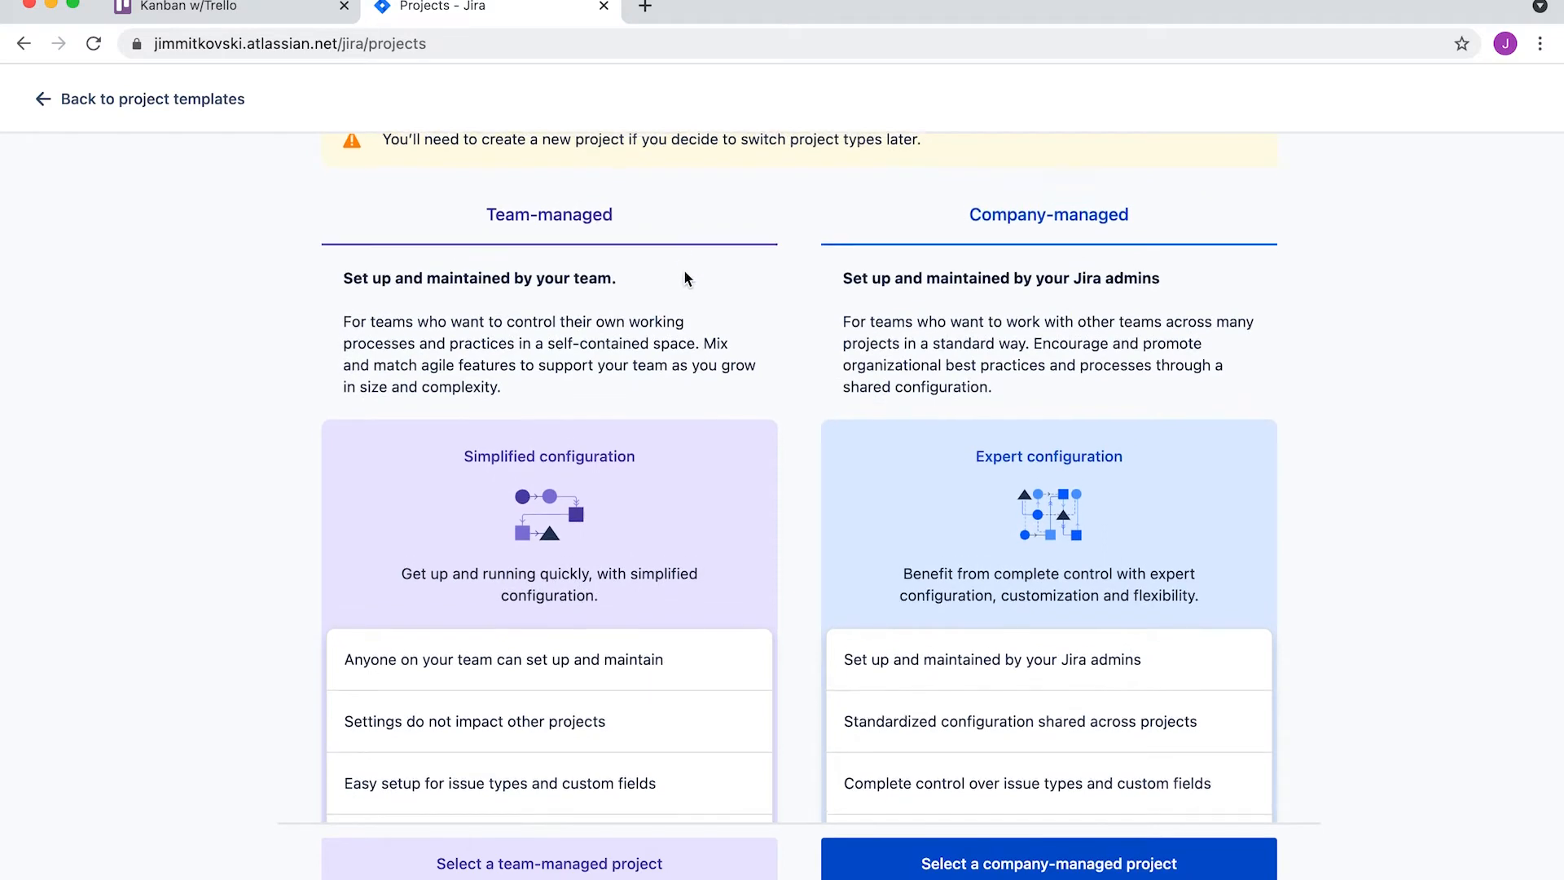
scroll(1075, 285, up, 1)
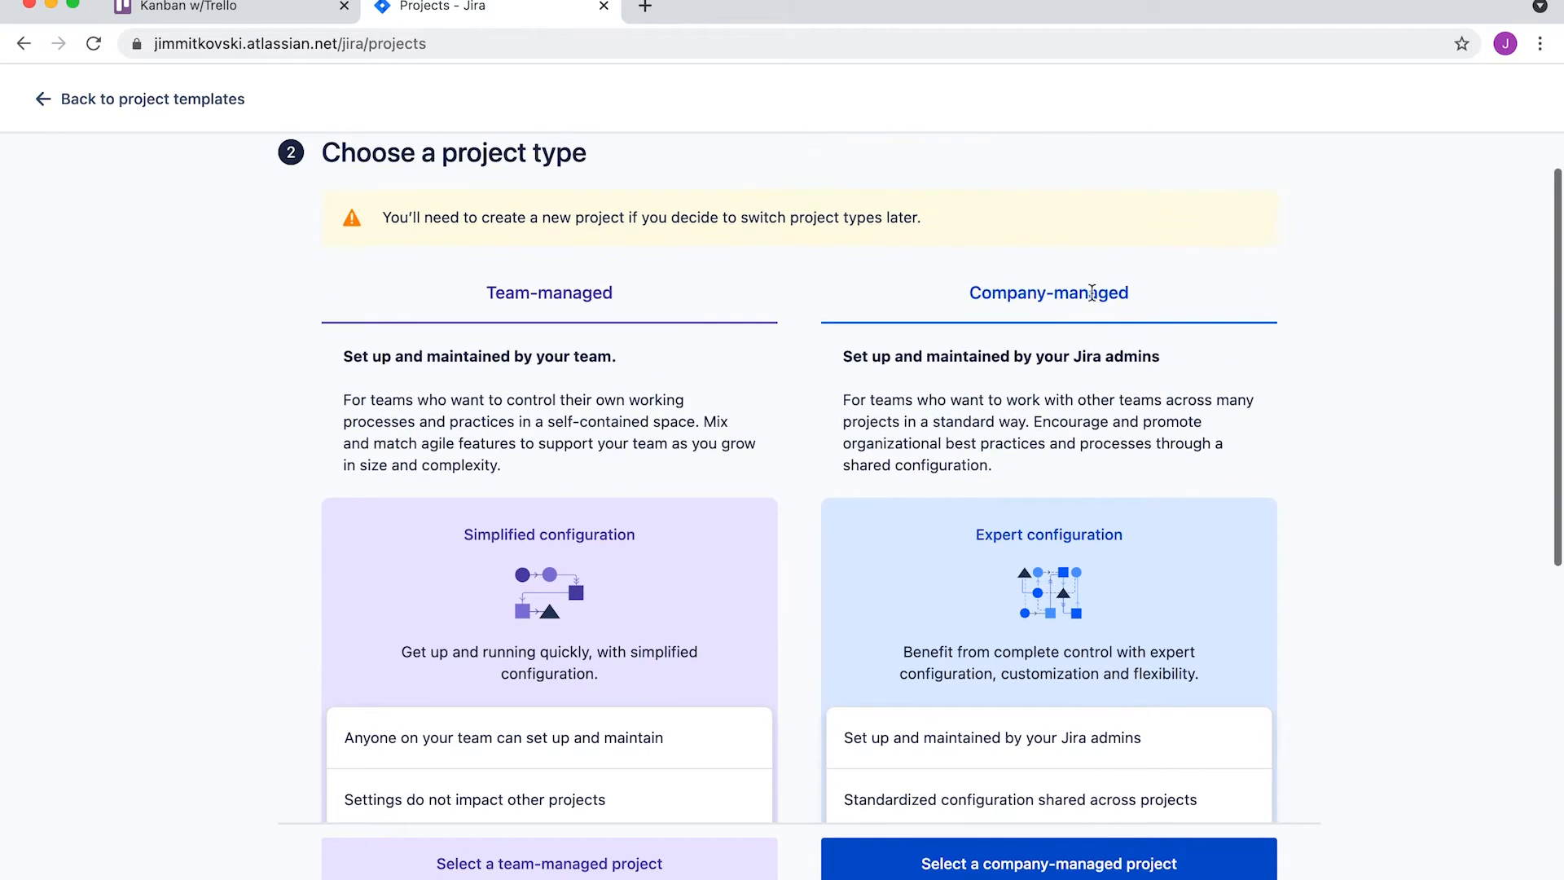
scroll(1097, 359, up, 1)
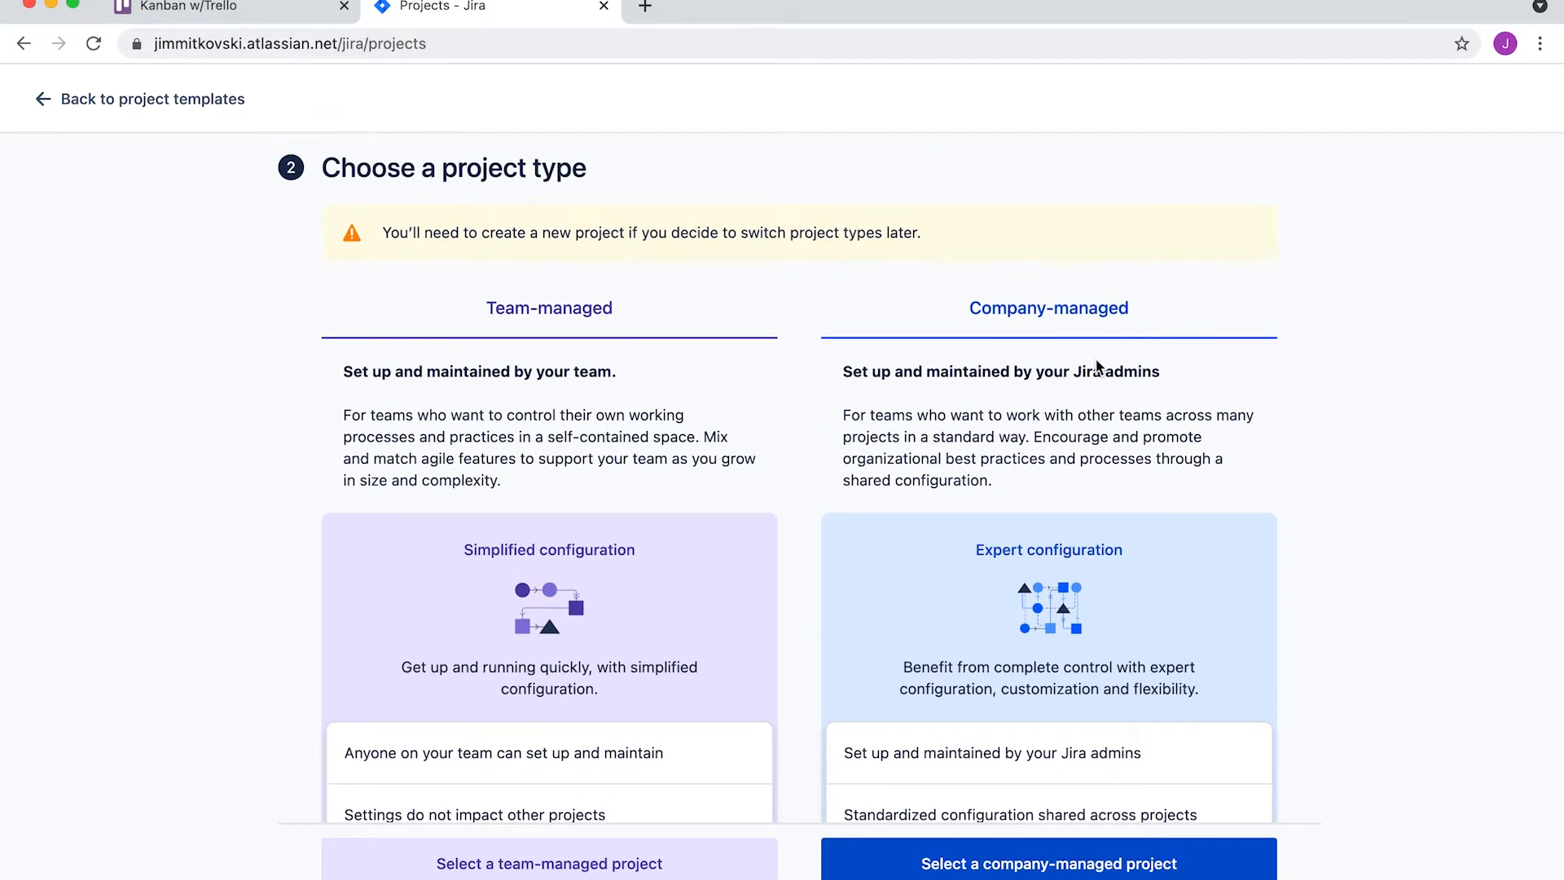
scroll(1096, 359, down, 1)
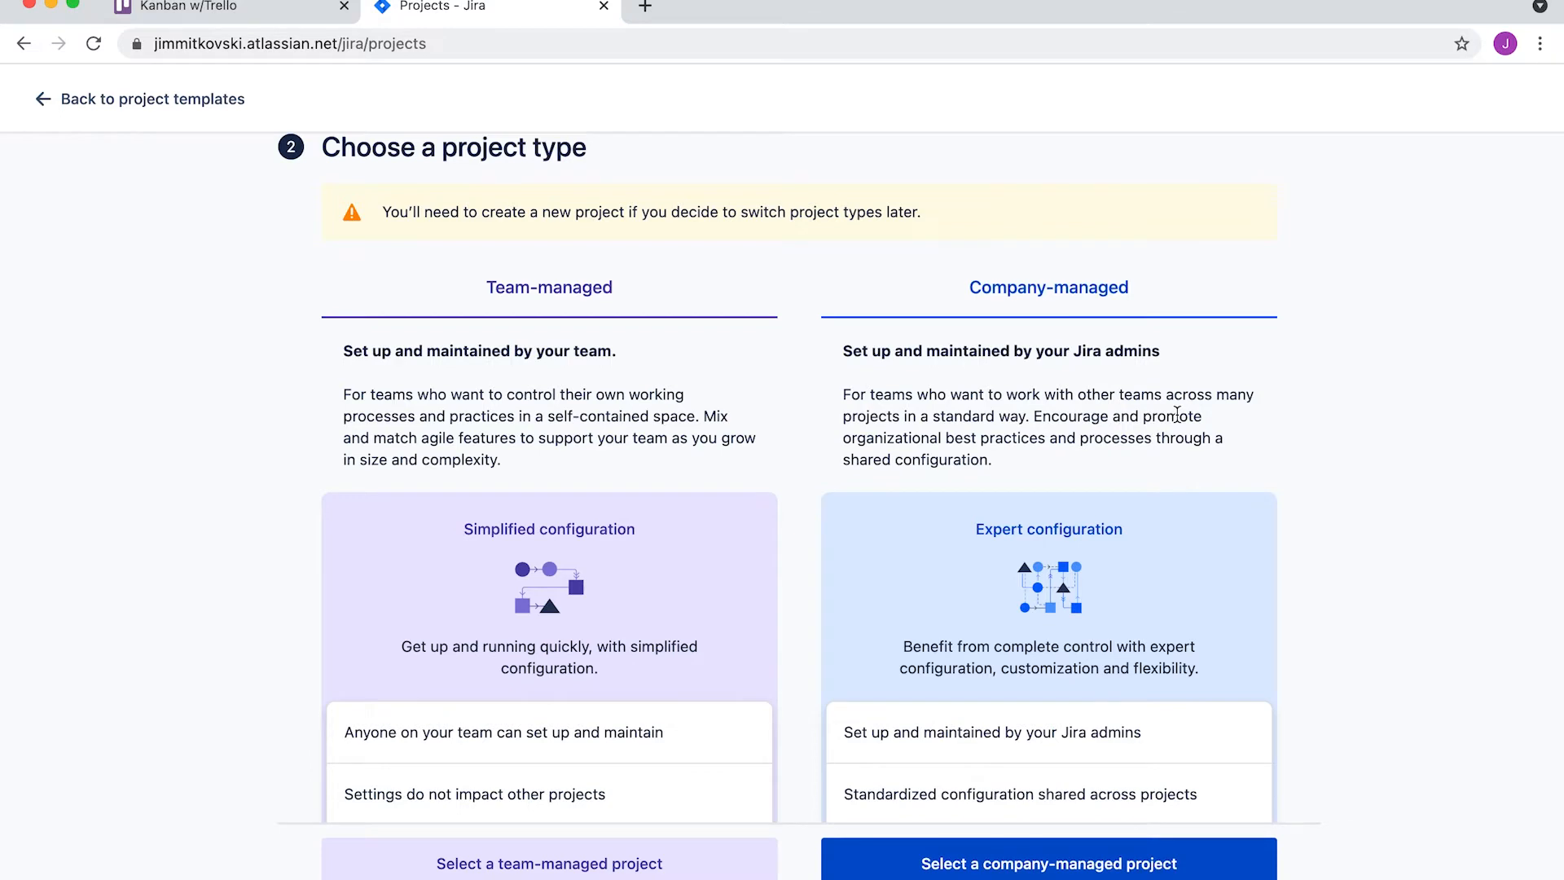
scroll(639, 346, down, 2)
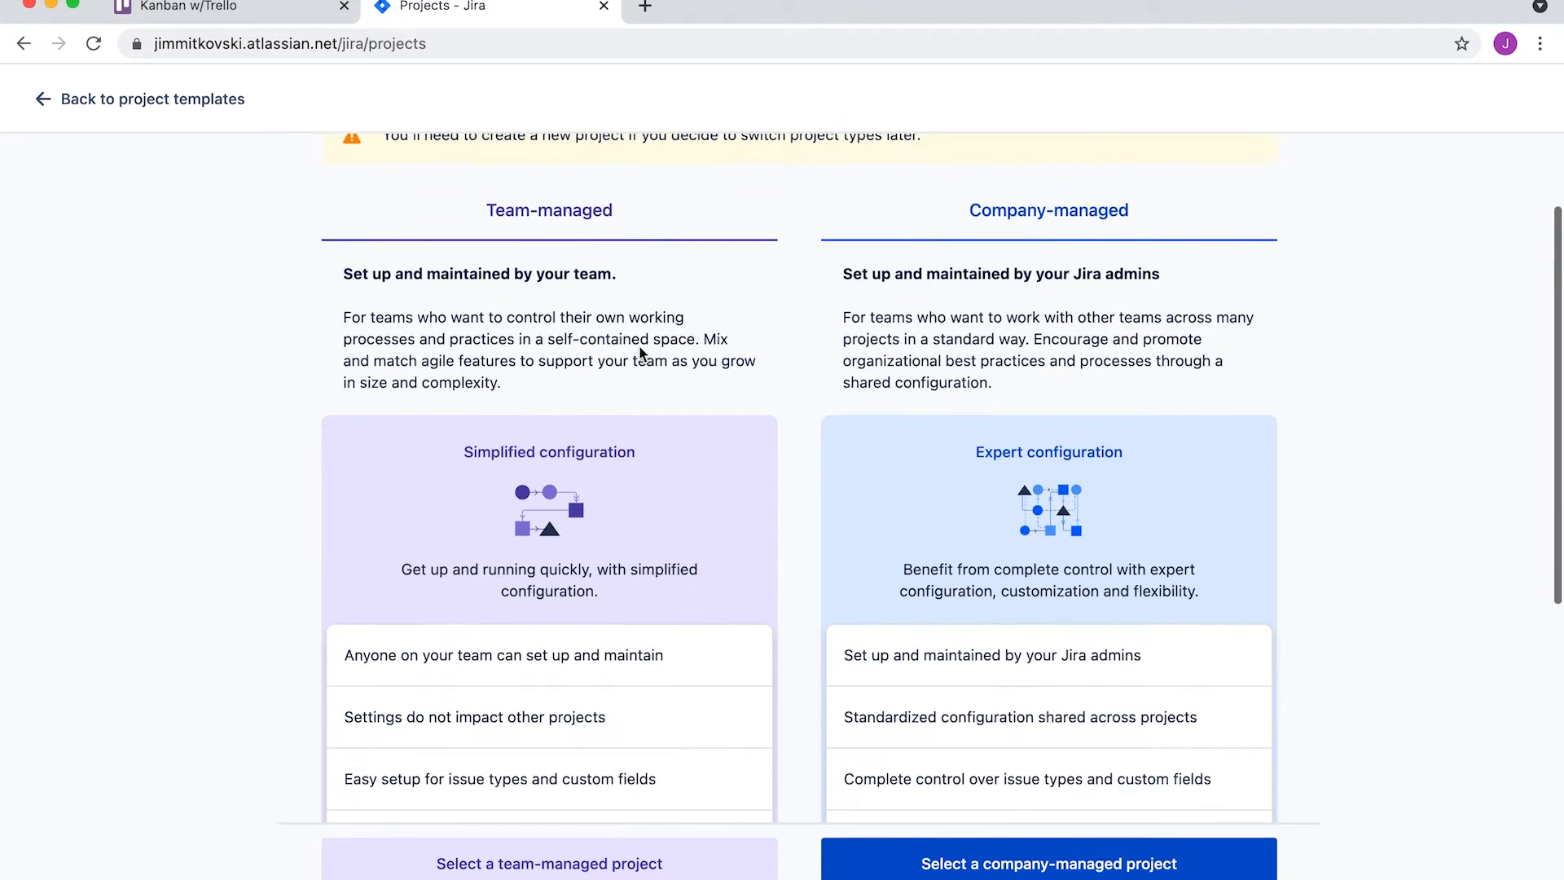
scroll(708, 339, down, 3)
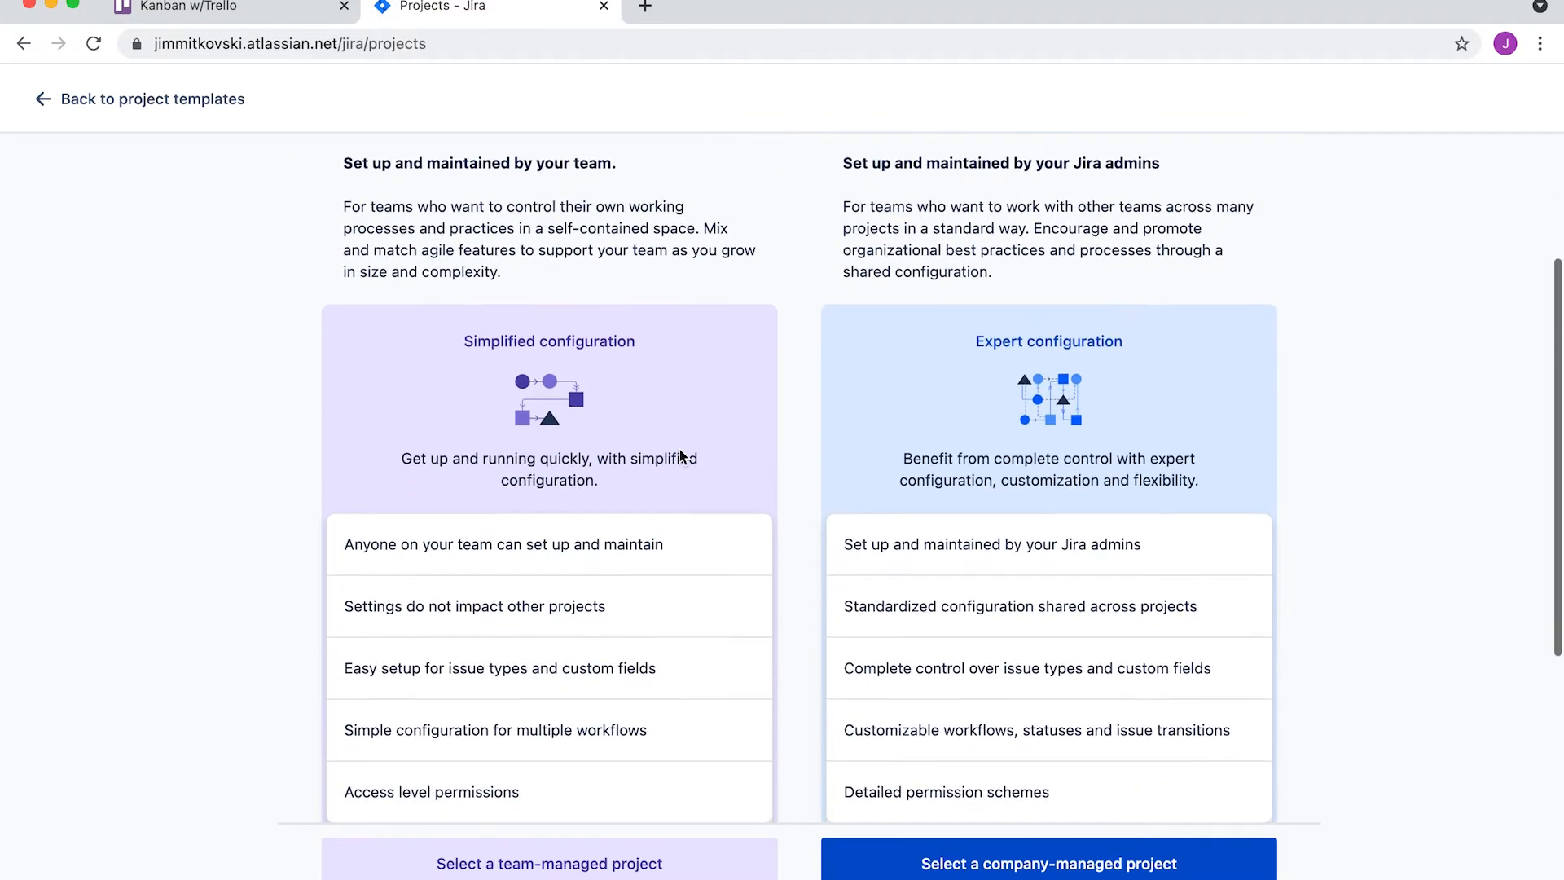
scroll(681, 454, down, 2)
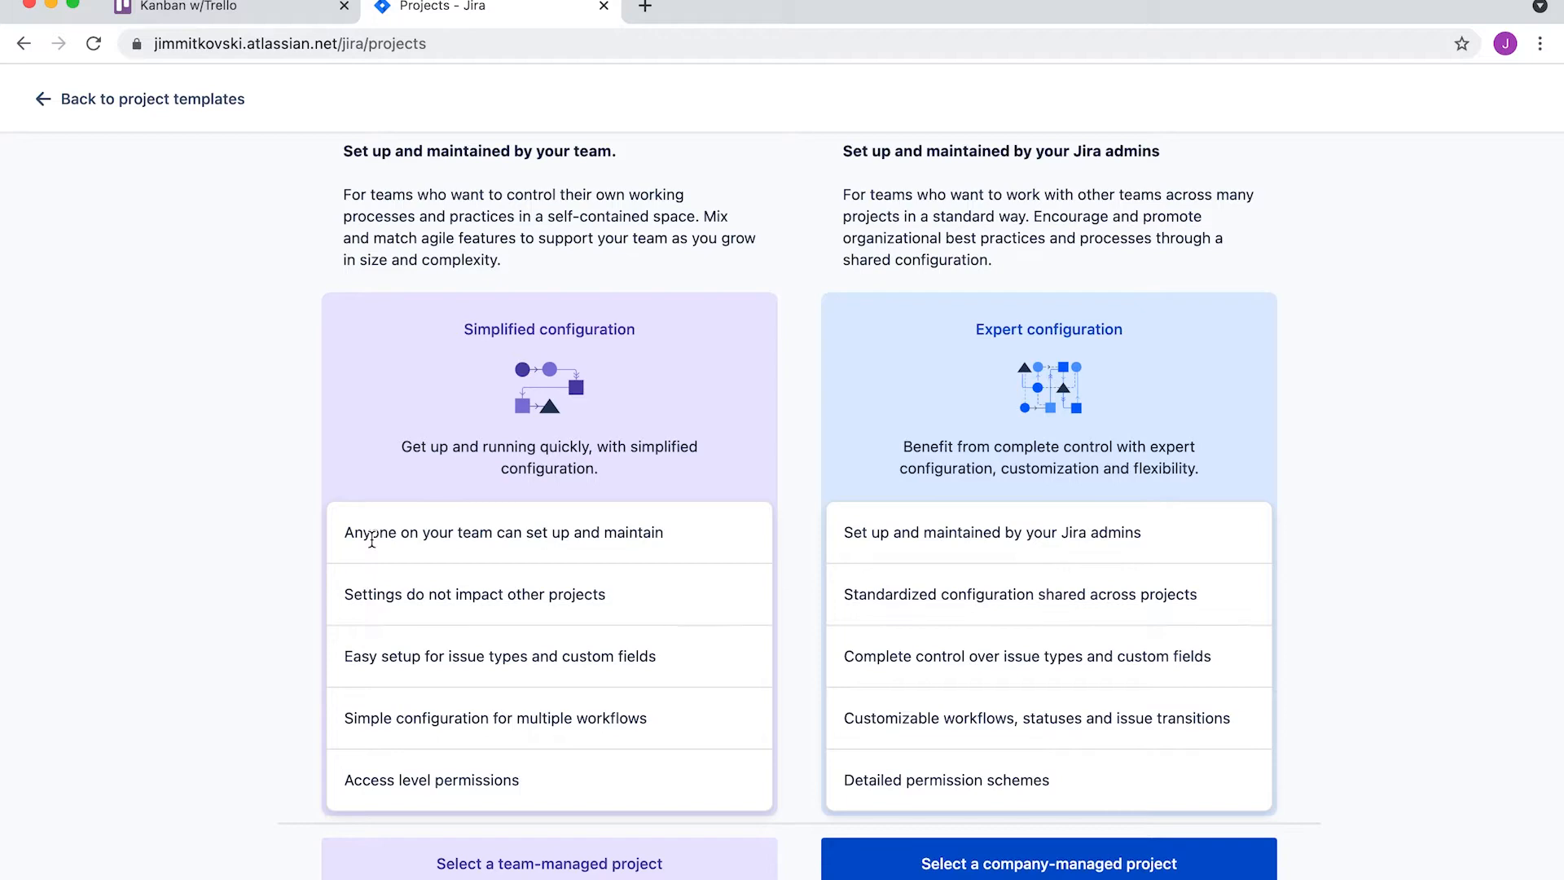
scroll(372, 538, down, 6)
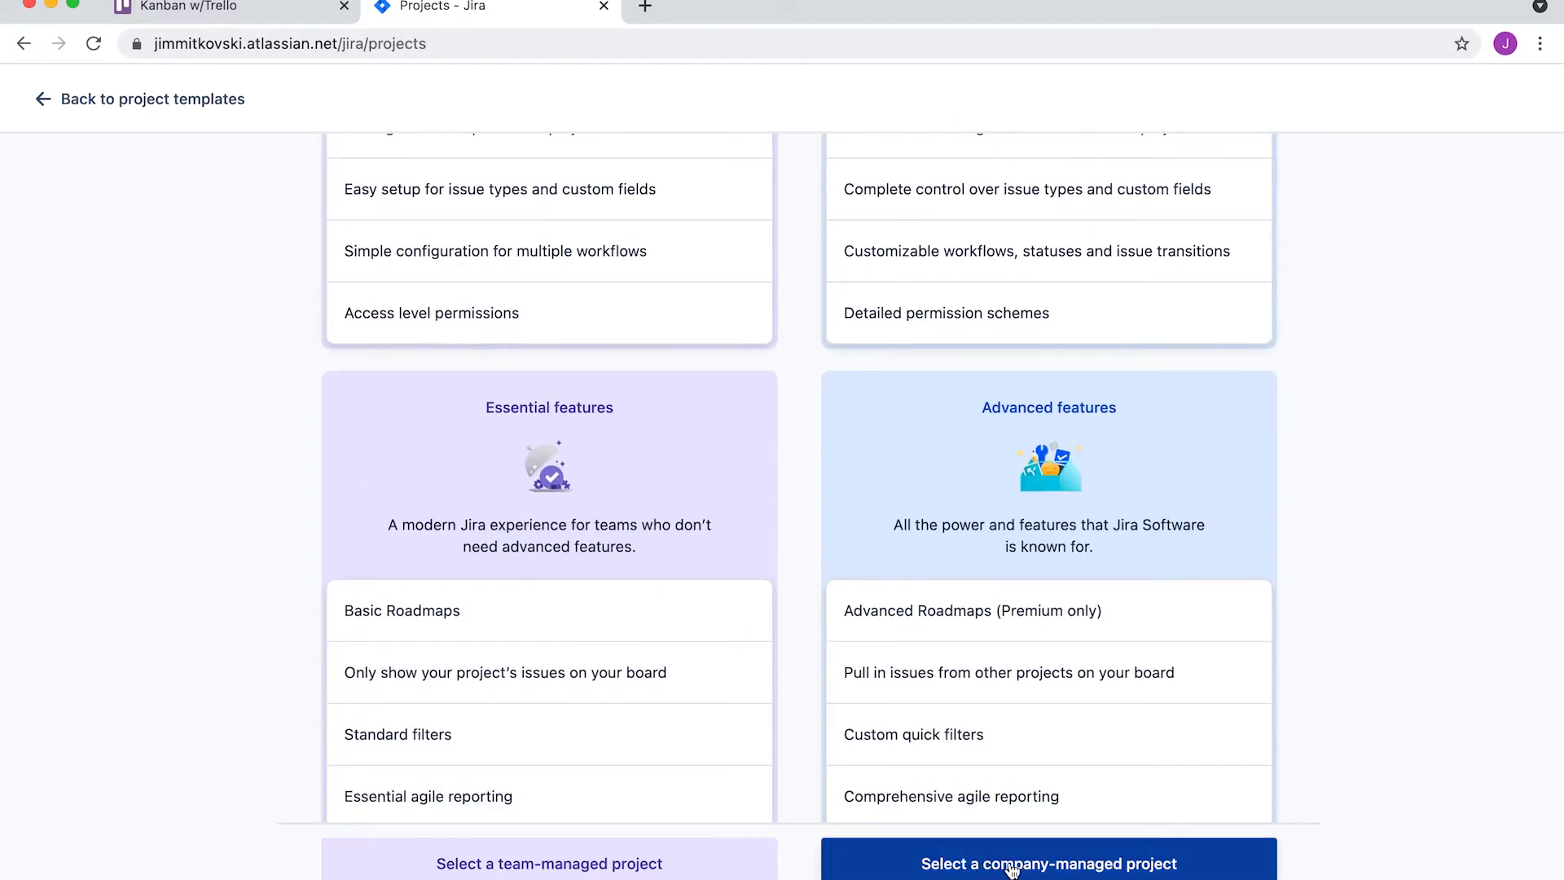
click(1010, 866)
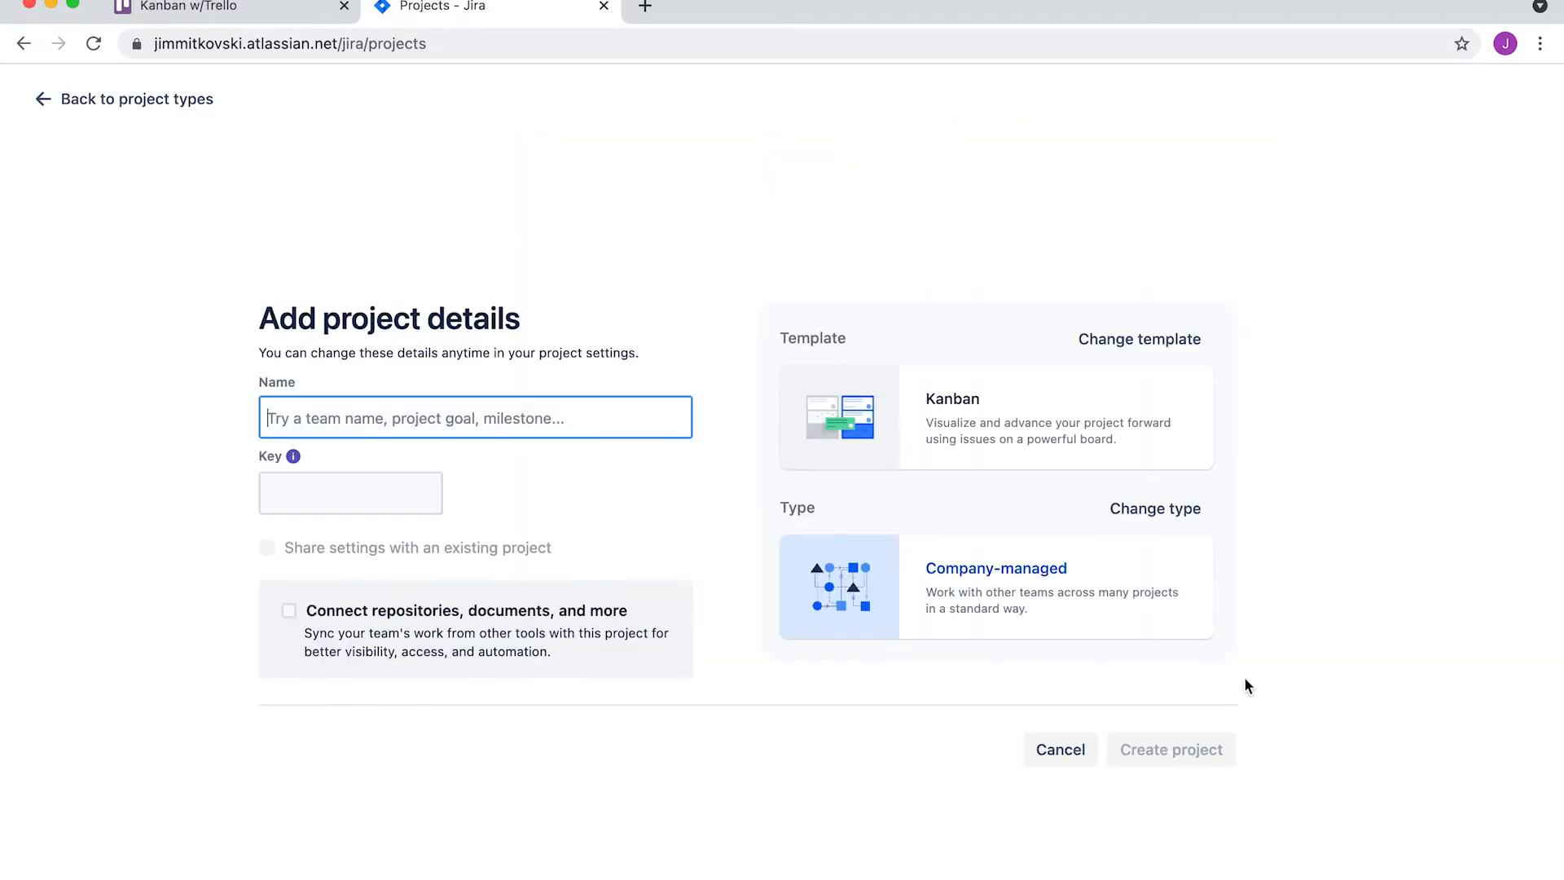
Name the project "Simople Kanban Demo 2021" and create it, checking the explanation of the project key beforehand
click(341, 412)
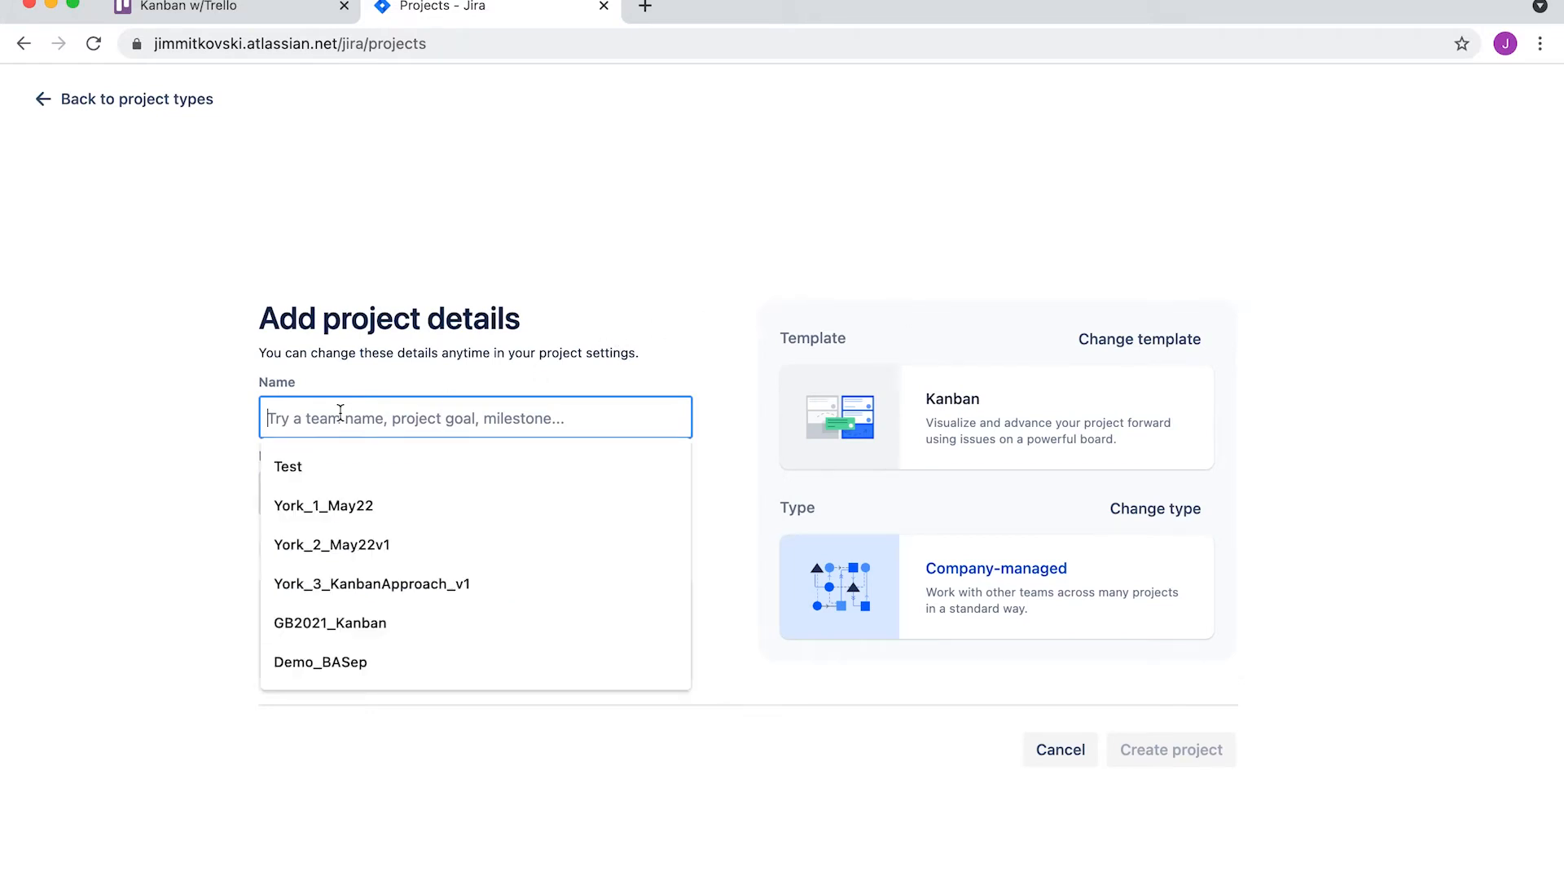
text(Simople Kan)
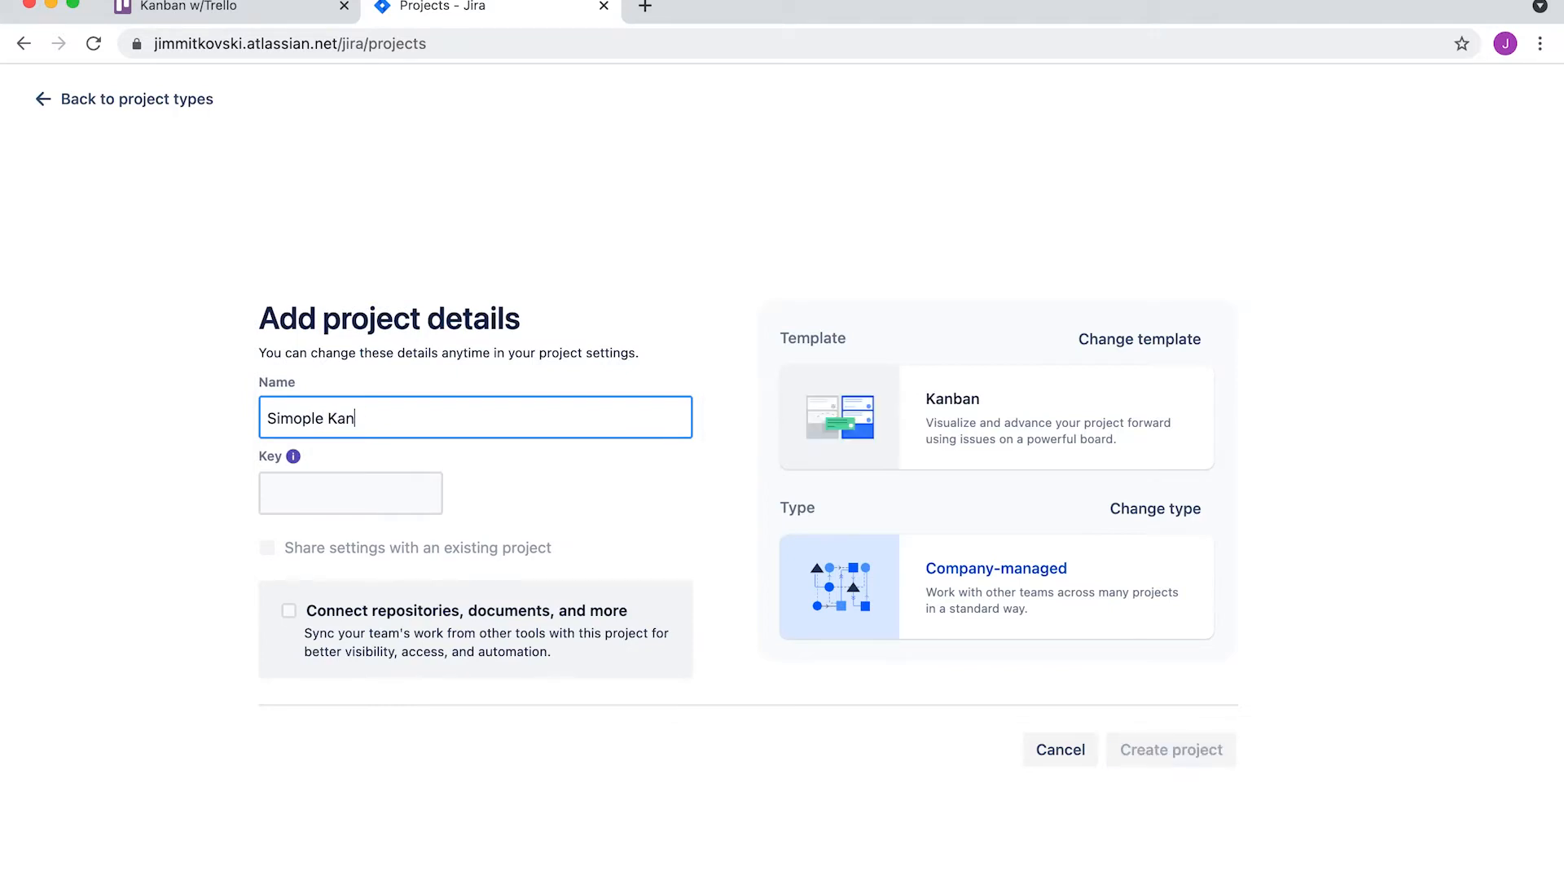
text(ban Demo 2021)
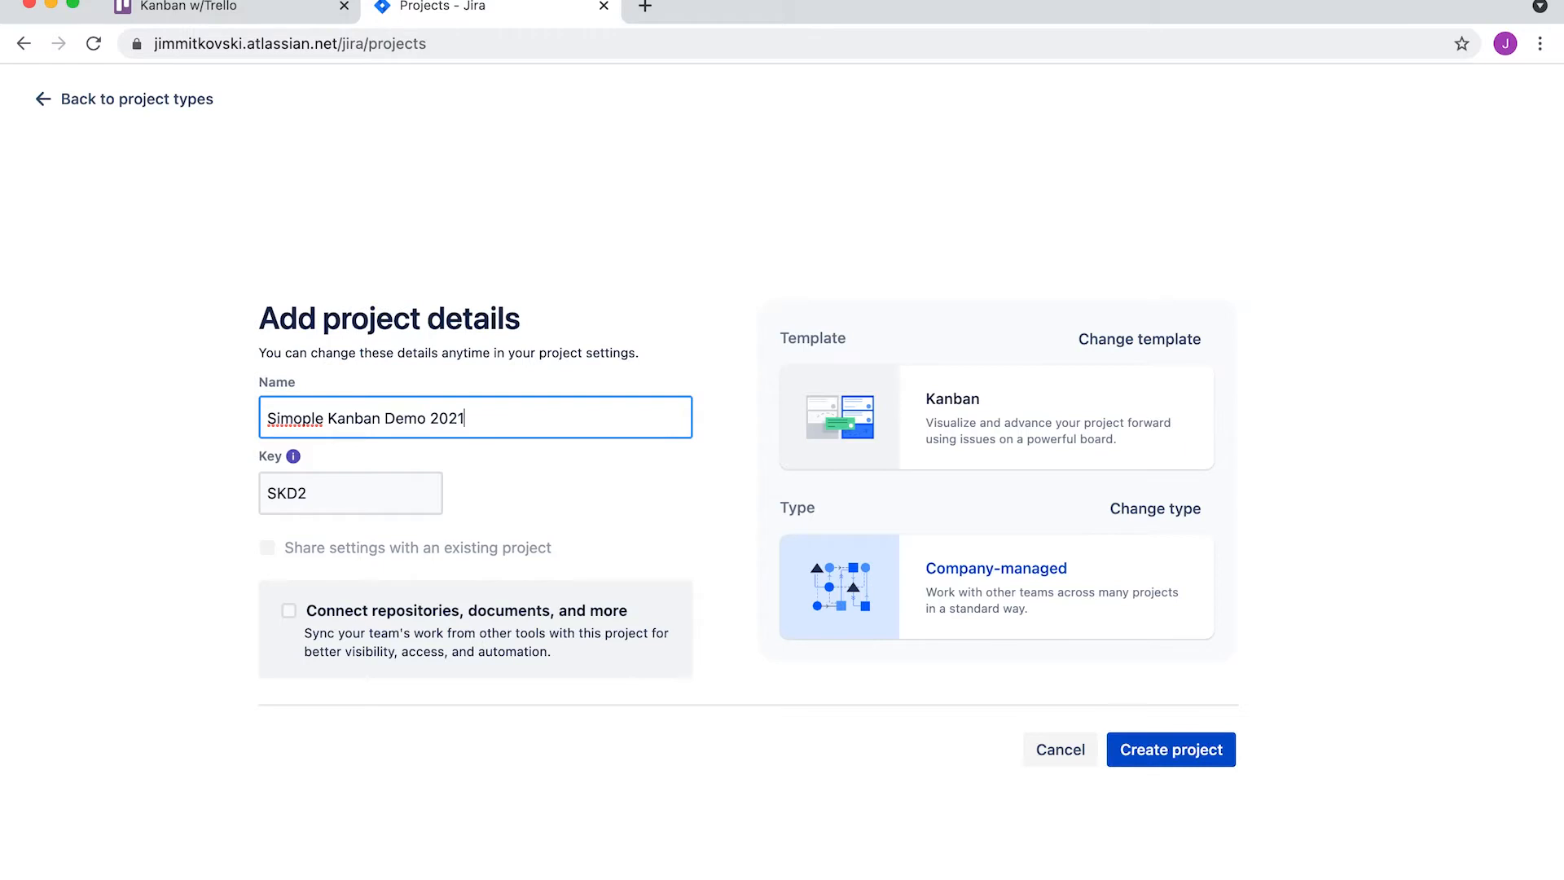
click(522, 486)
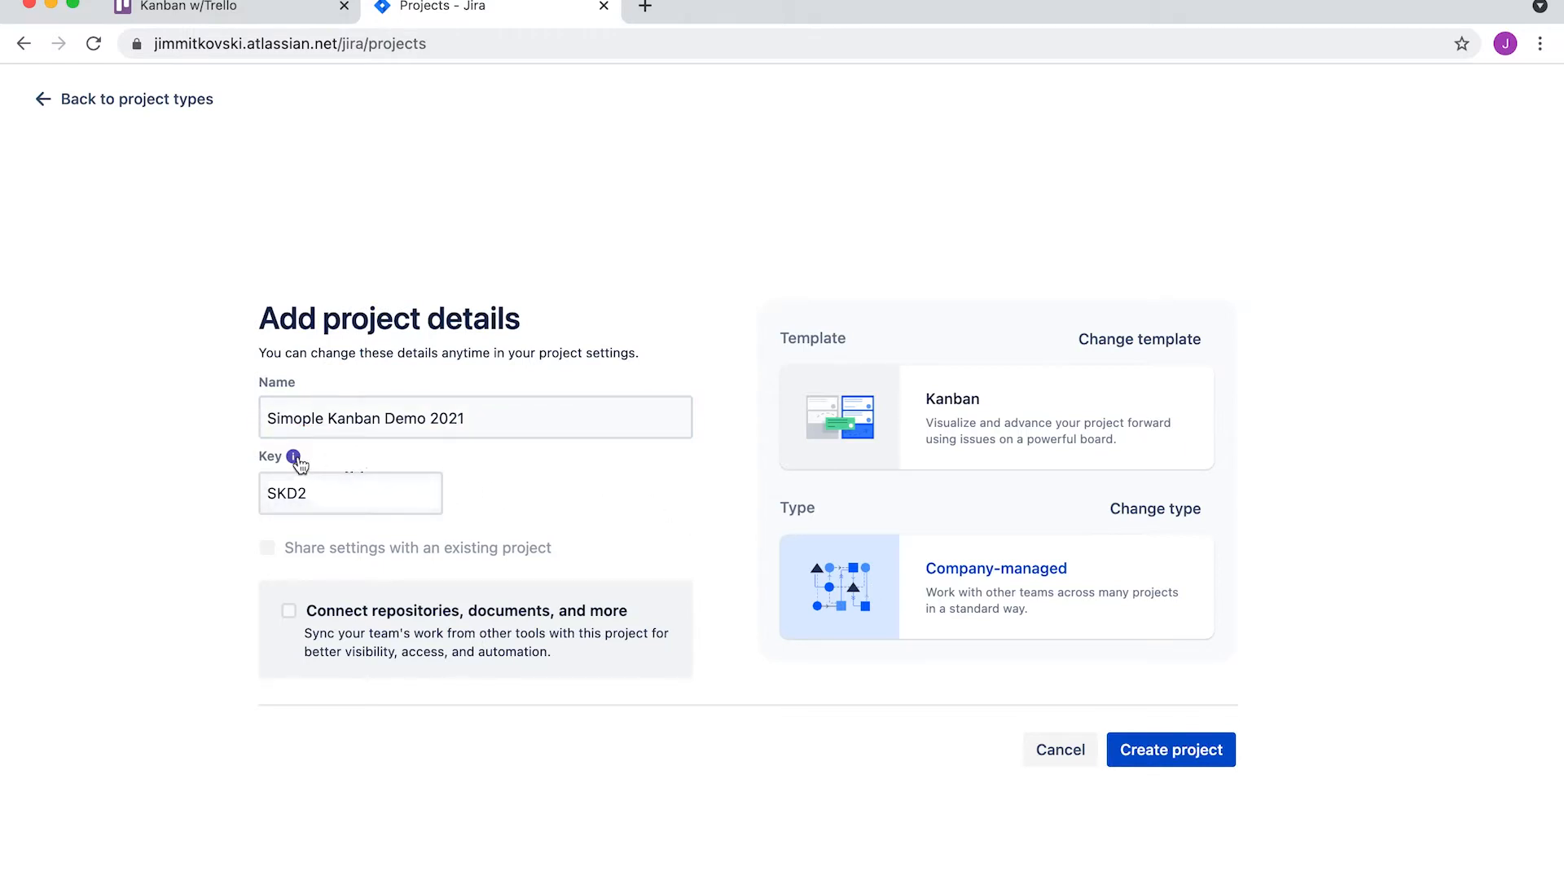
click(295, 459)
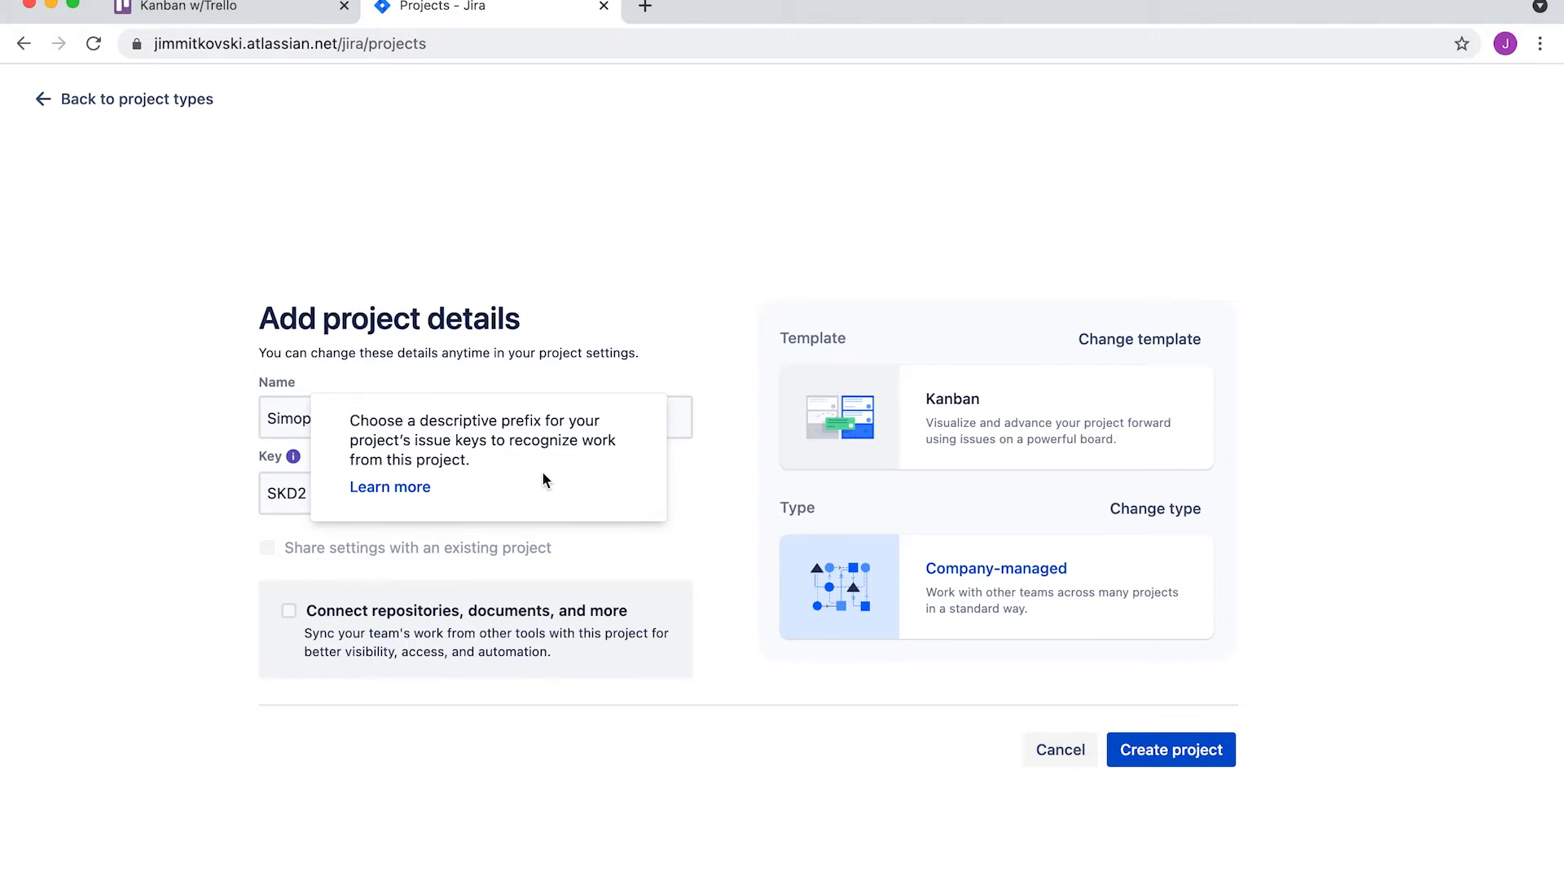
click(681, 274)
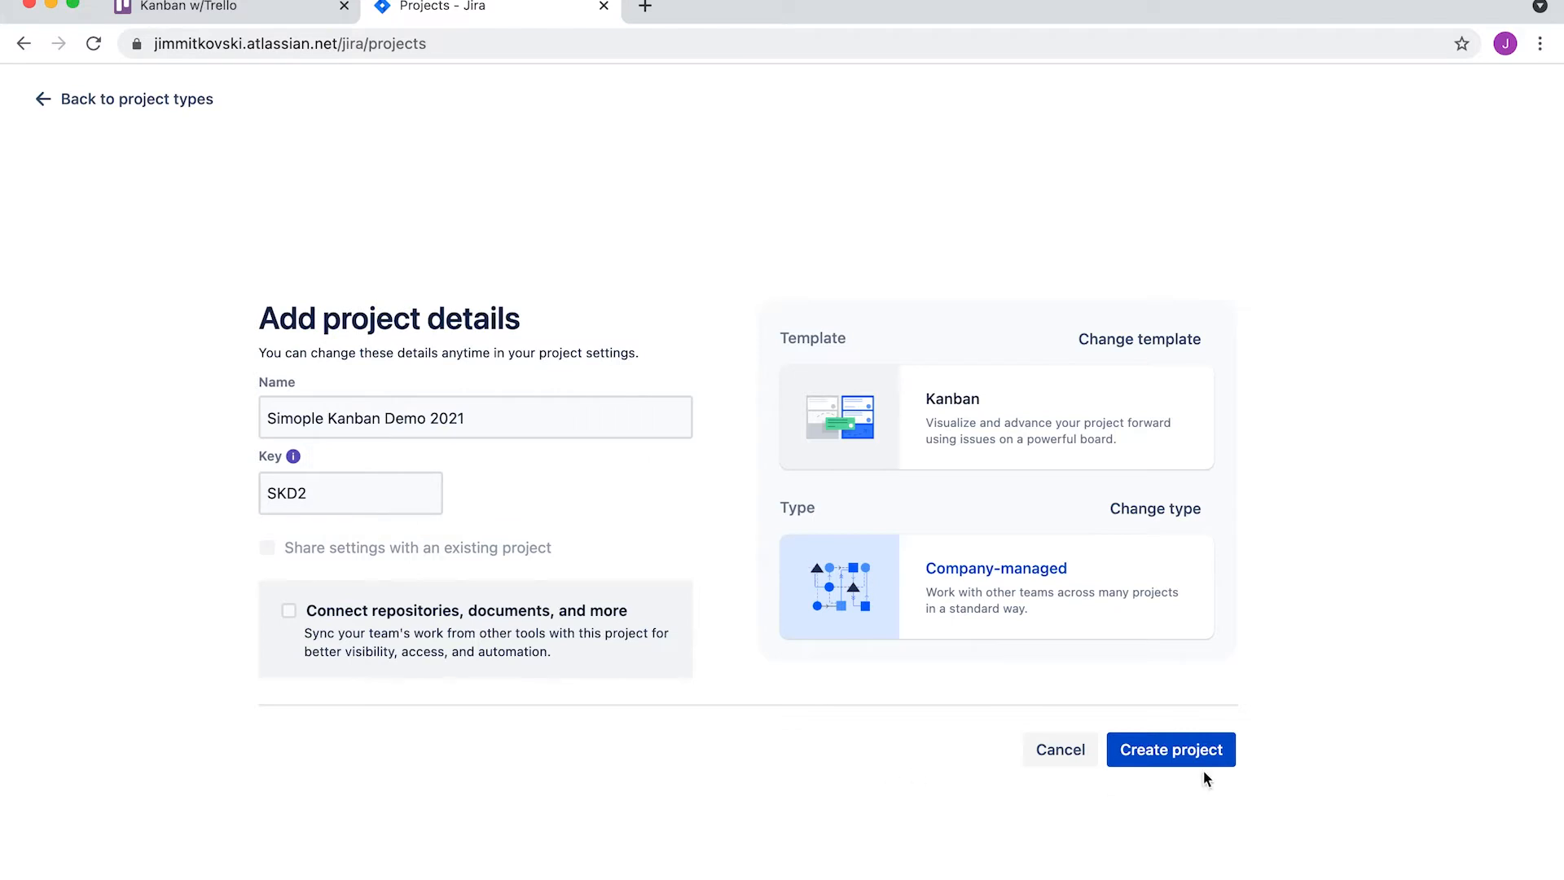
click(1177, 756)
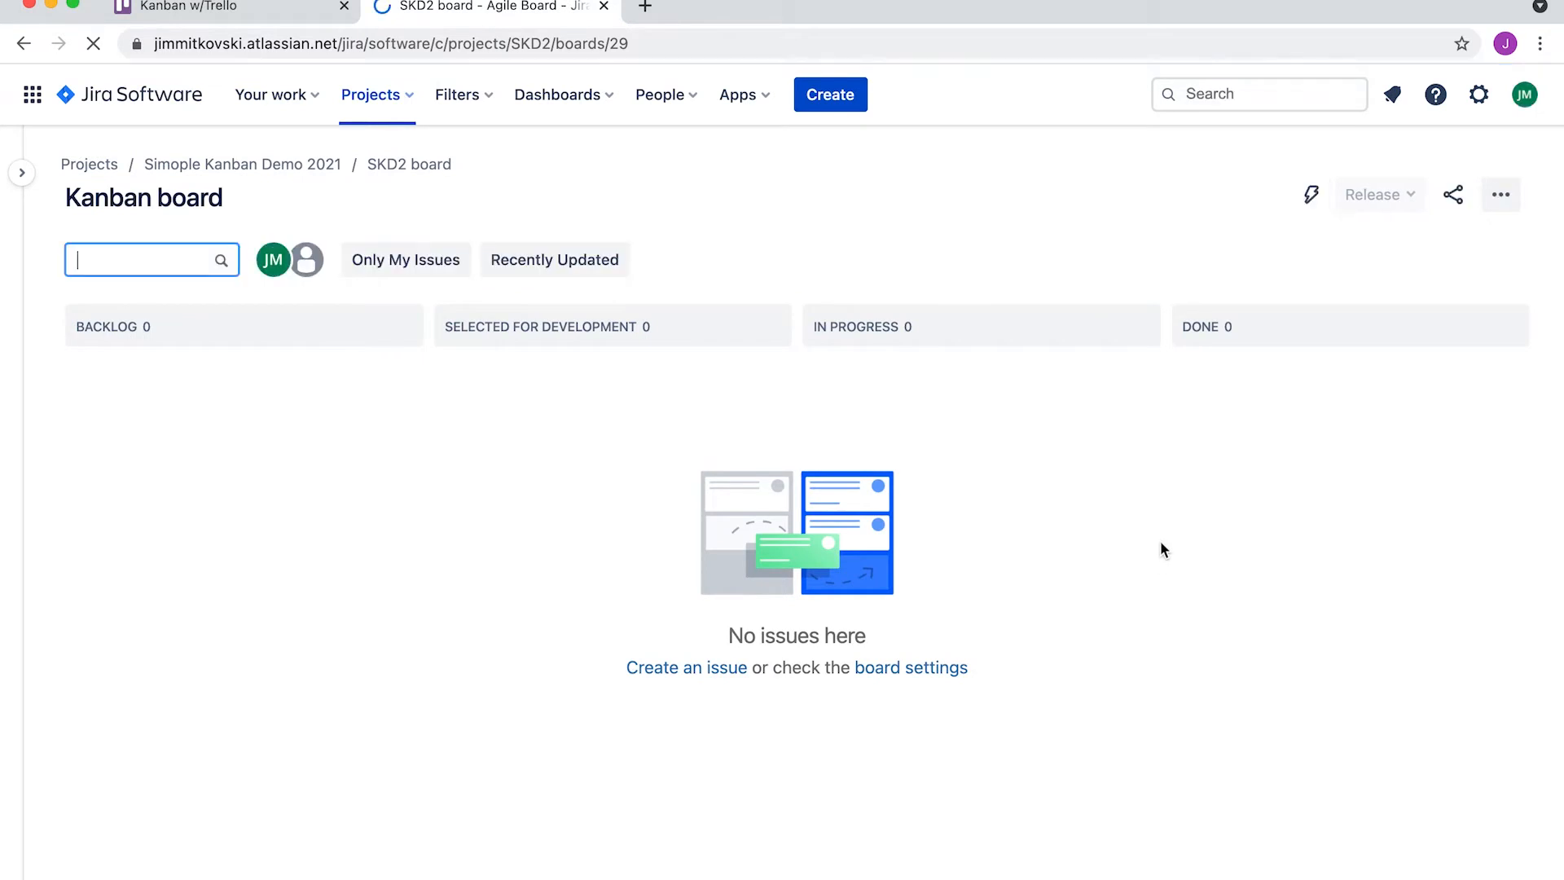
Expand the project sidebar and open the column management settings of the new Kanban board
click(25, 176)
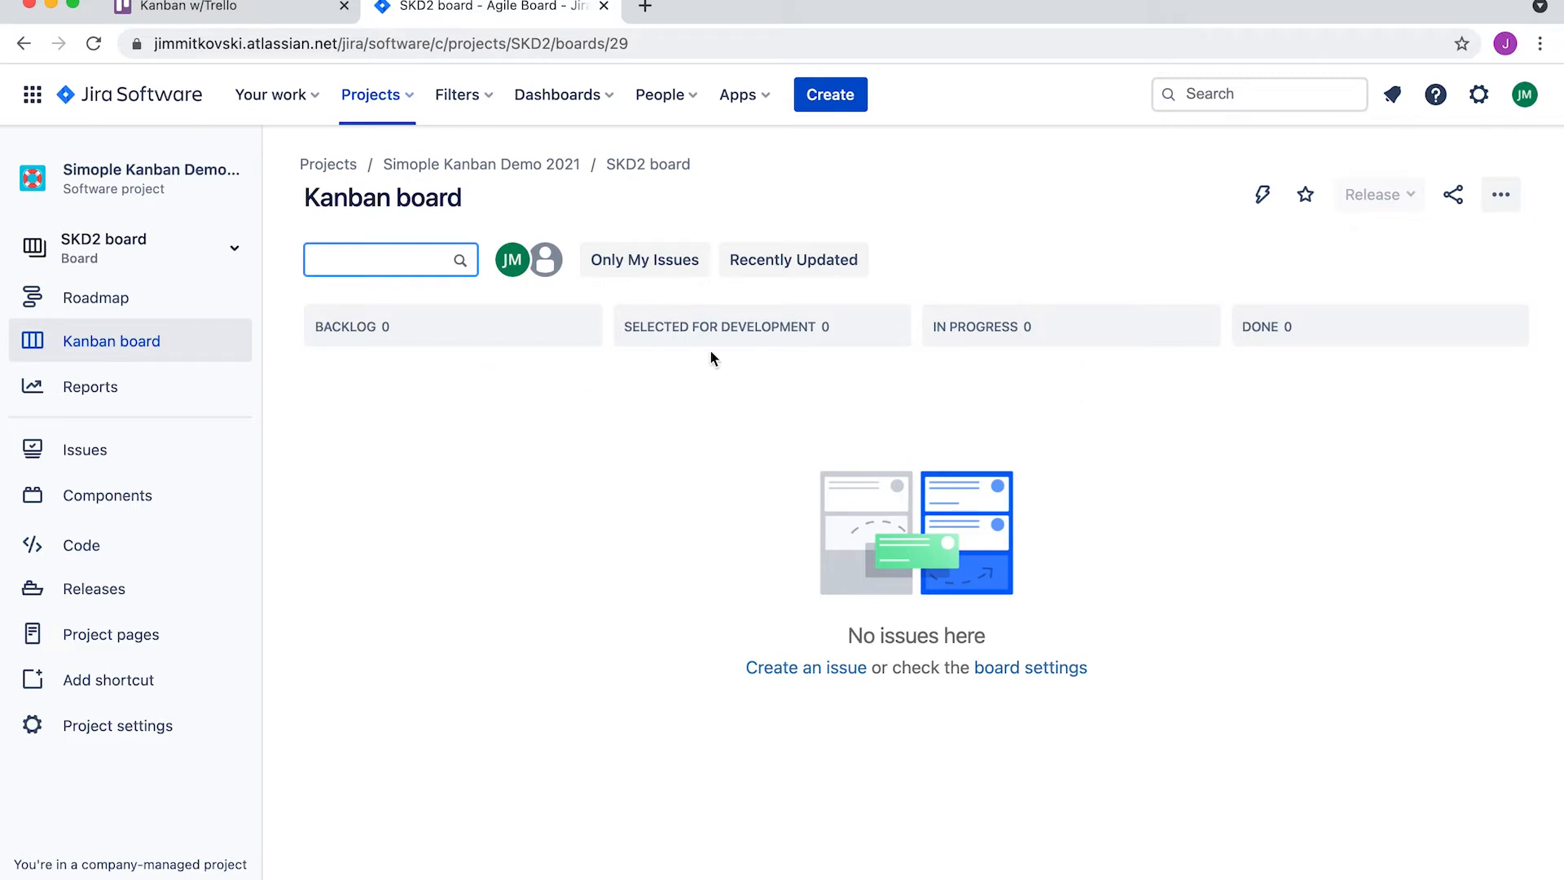
click(729, 334)
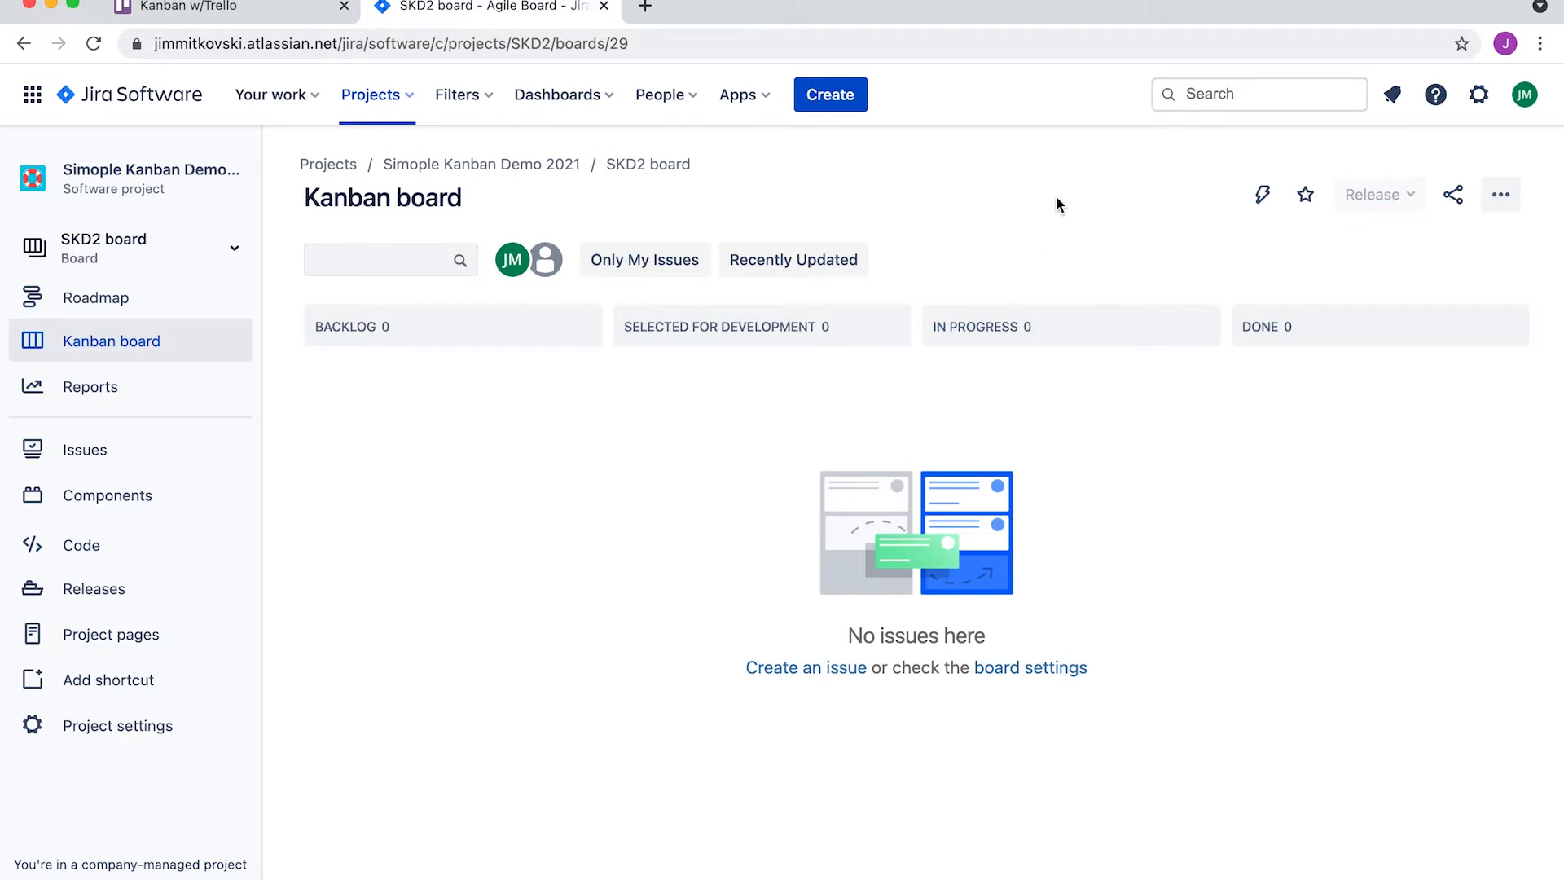
click(1503, 198)
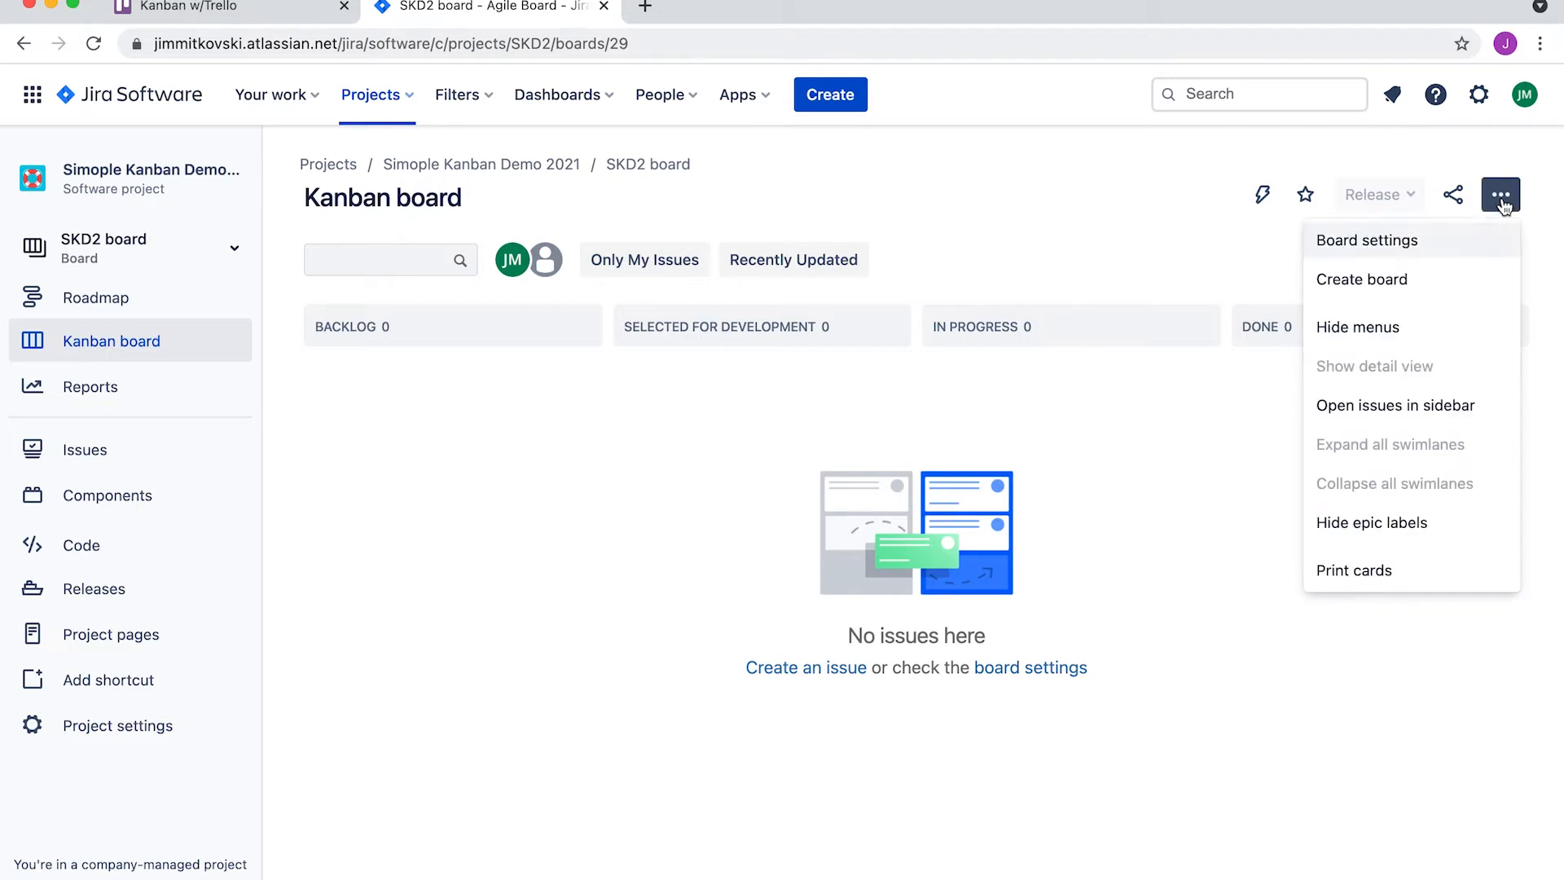
click(1371, 248)
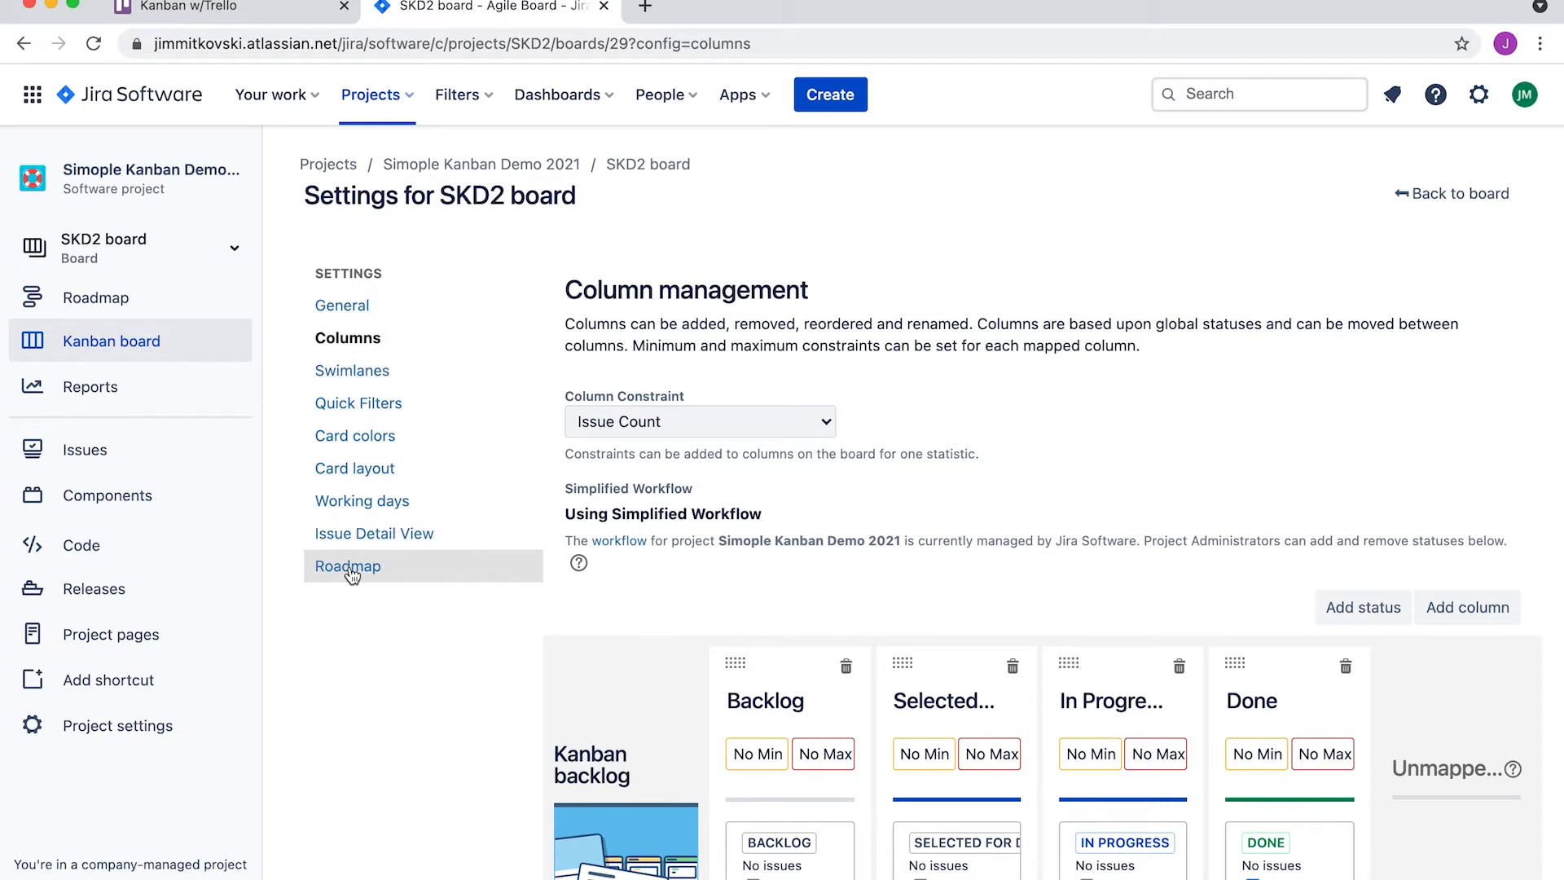
Add a column named "On Hold" in the board's column management settings and return to the Kanban board
scroll(891, 594, down, 3)
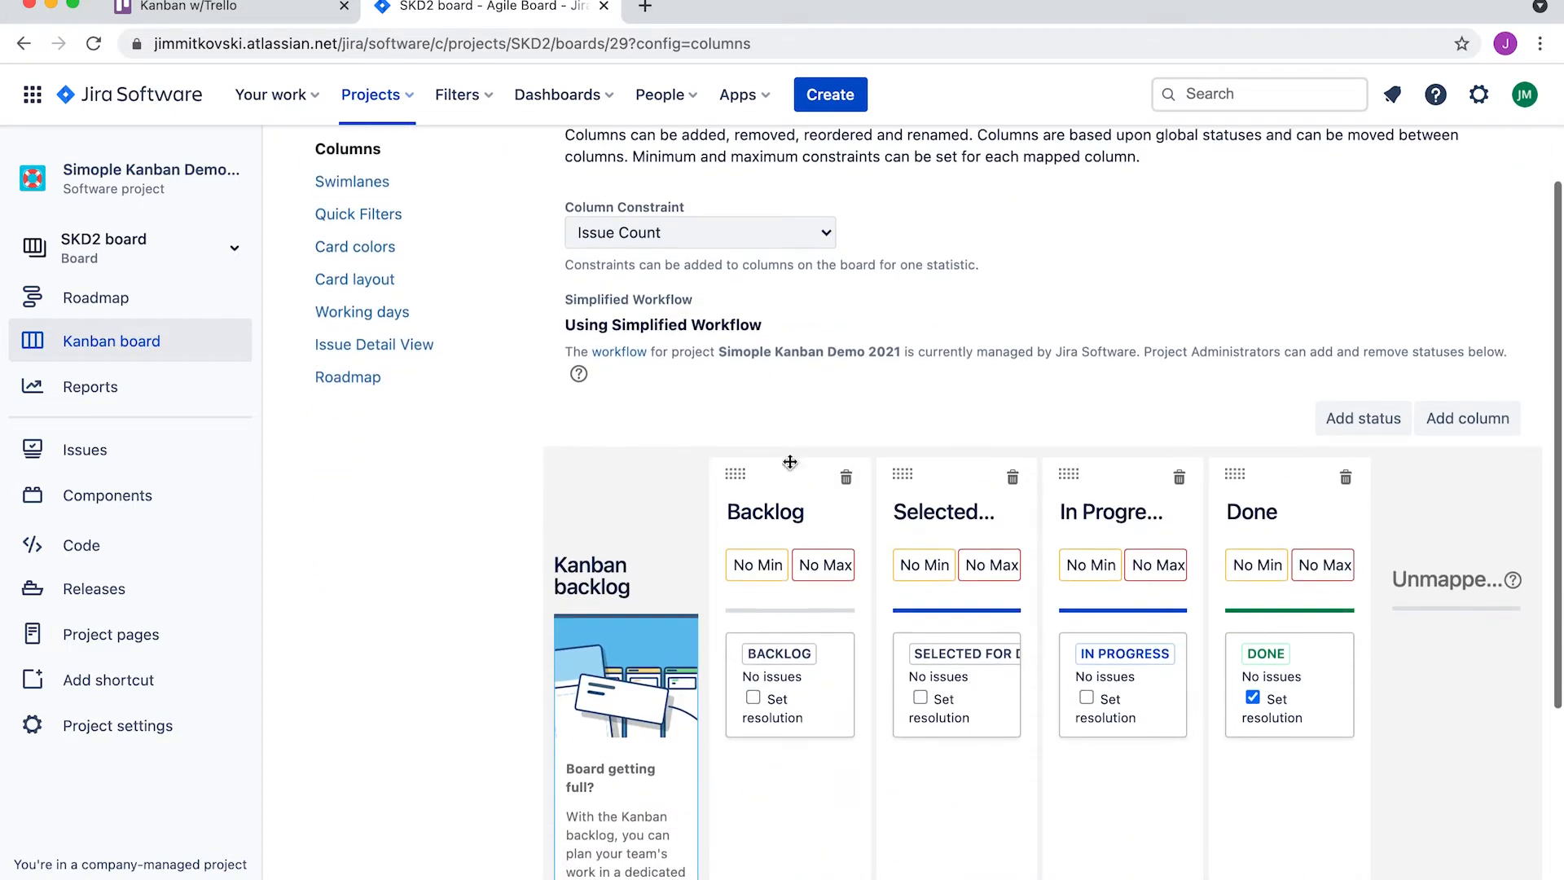
scroll(775, 353, down, 1)
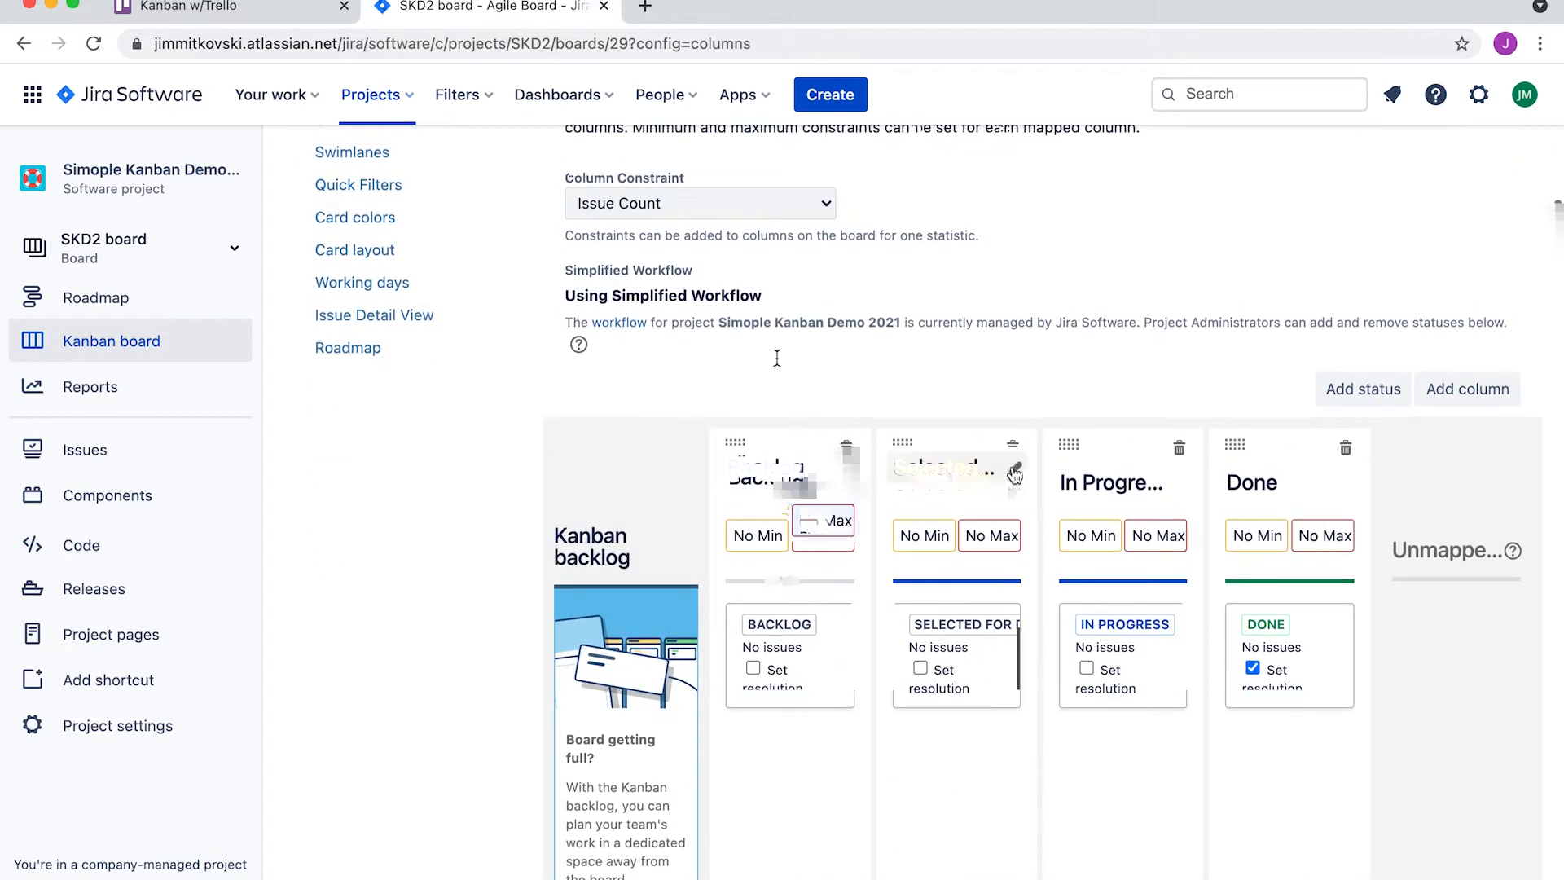
scroll(777, 358, down, 2)
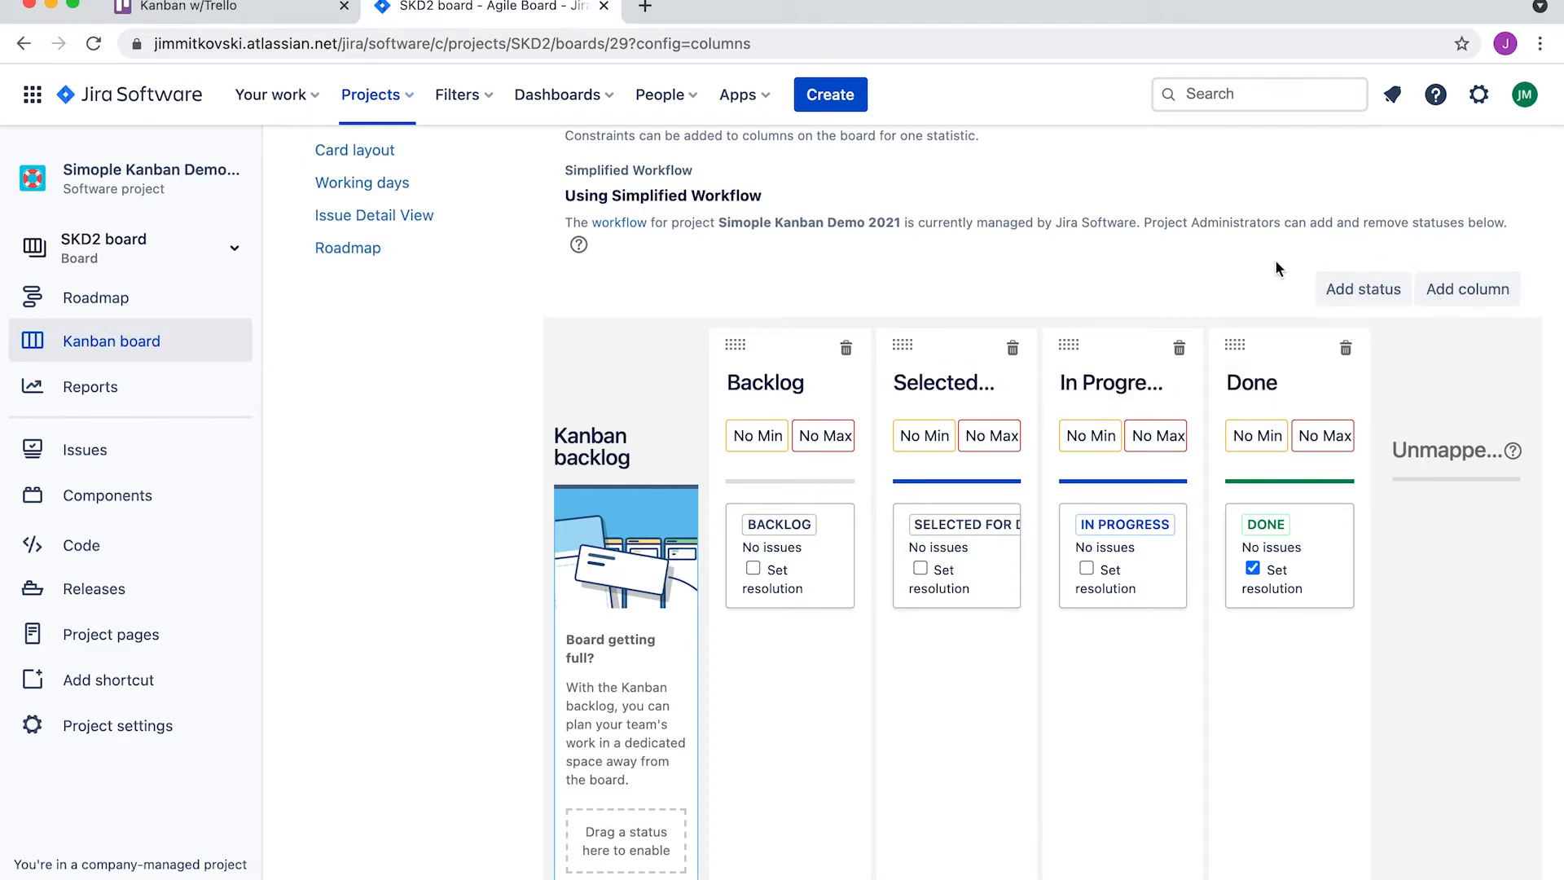
click(1466, 294)
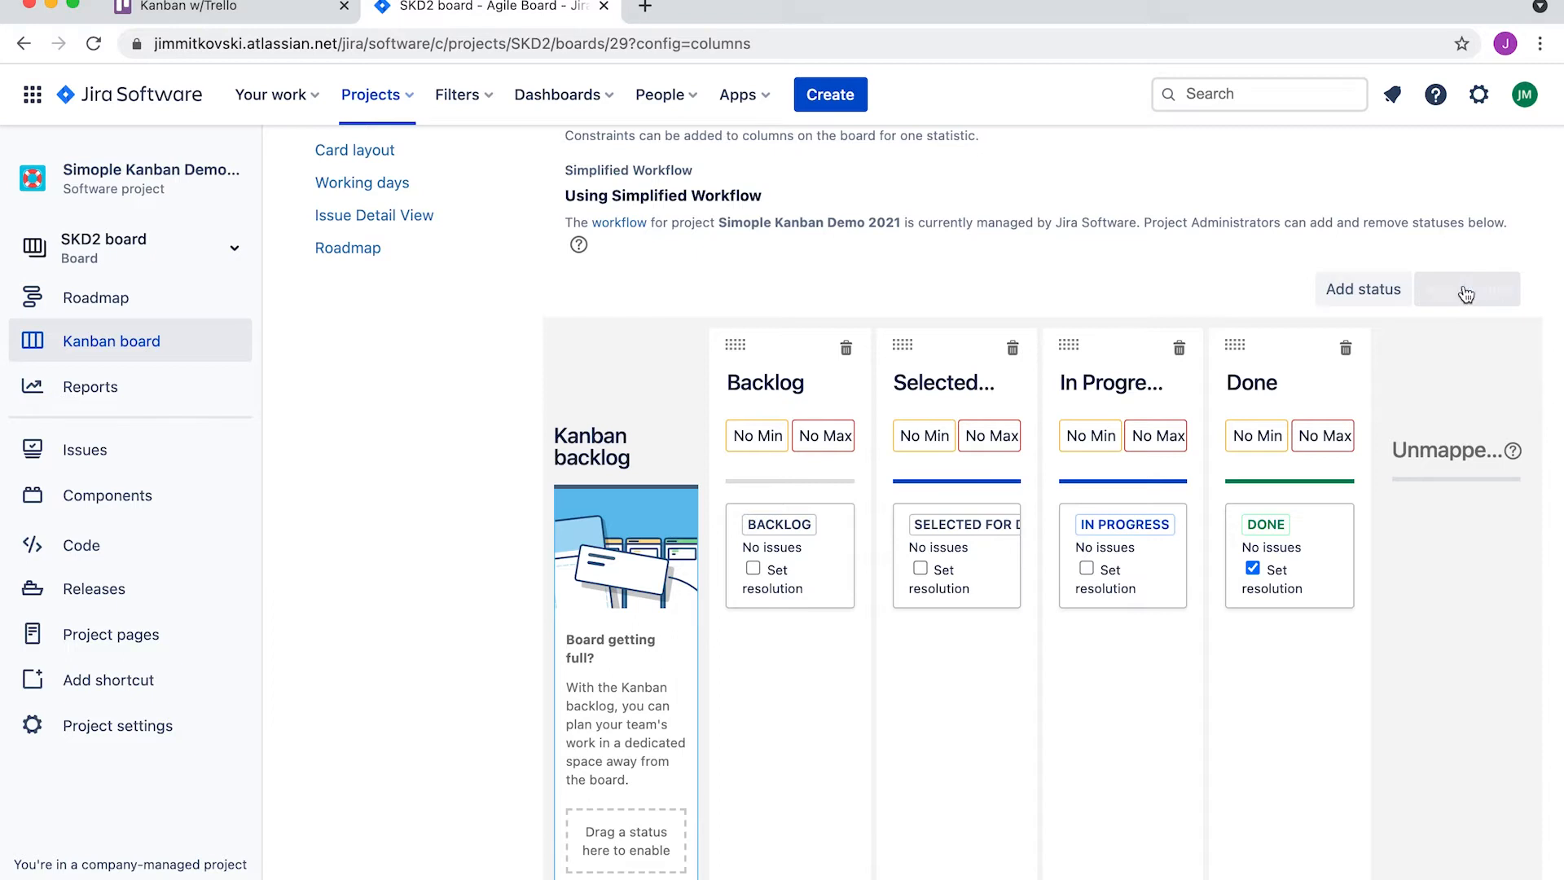
click(672, 478)
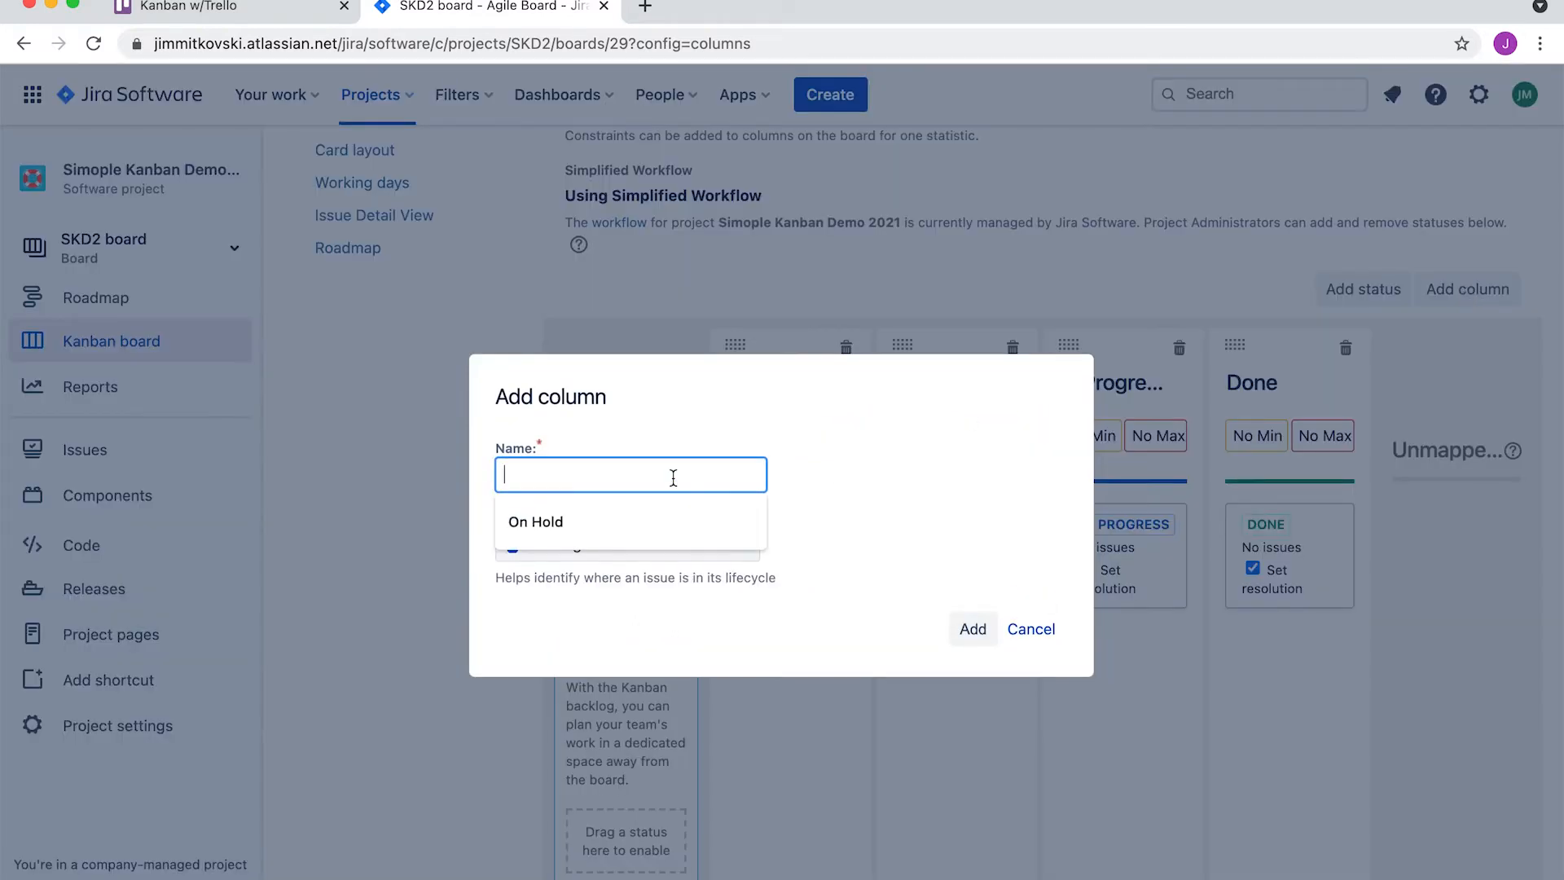
click(604, 518)
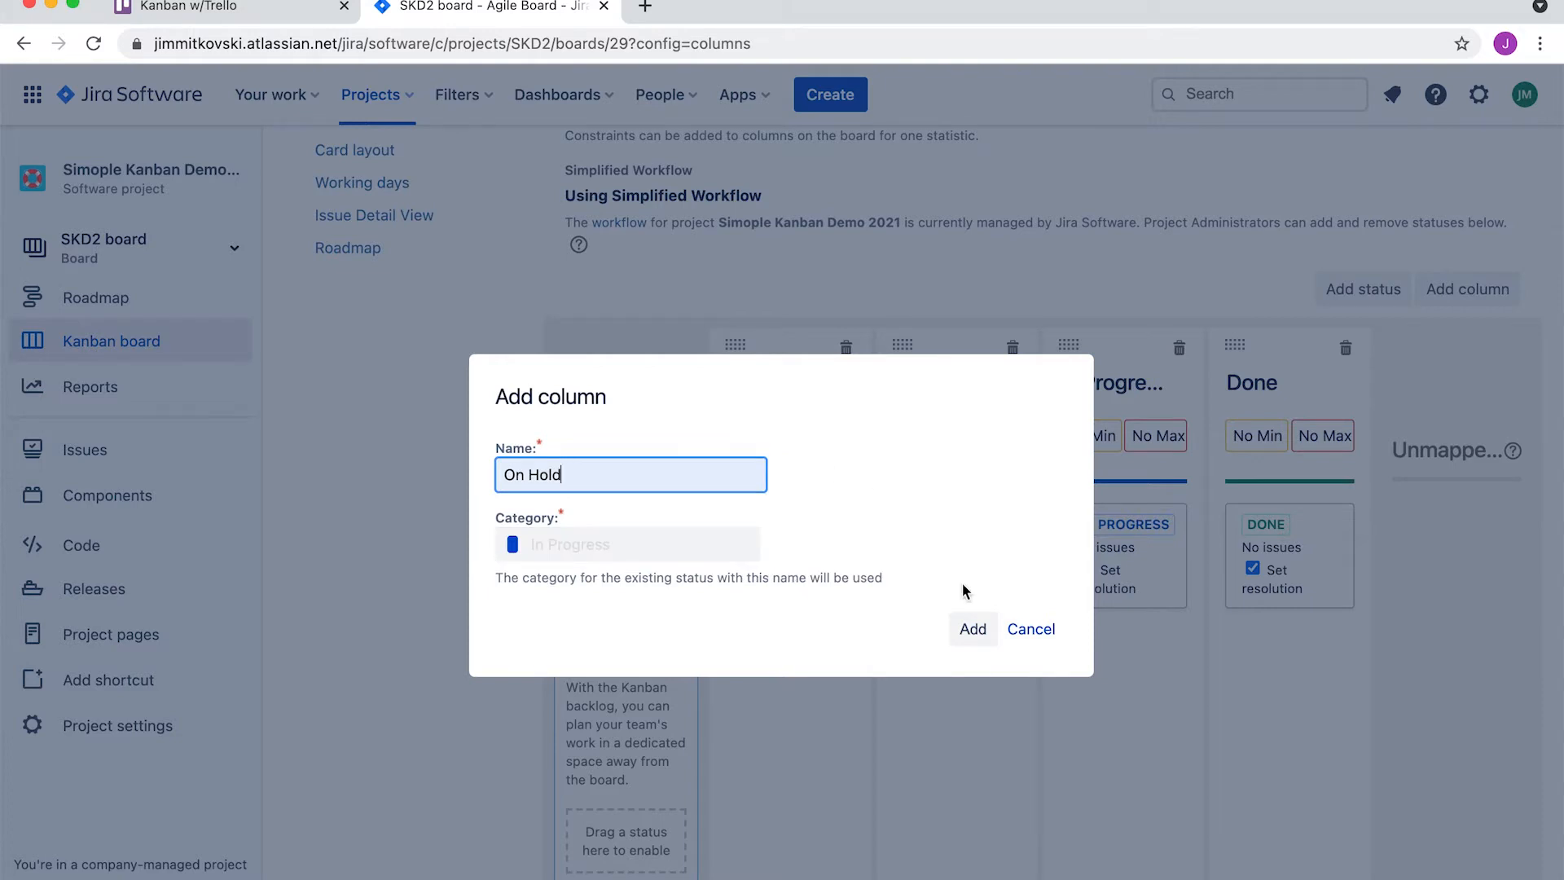
click(978, 631)
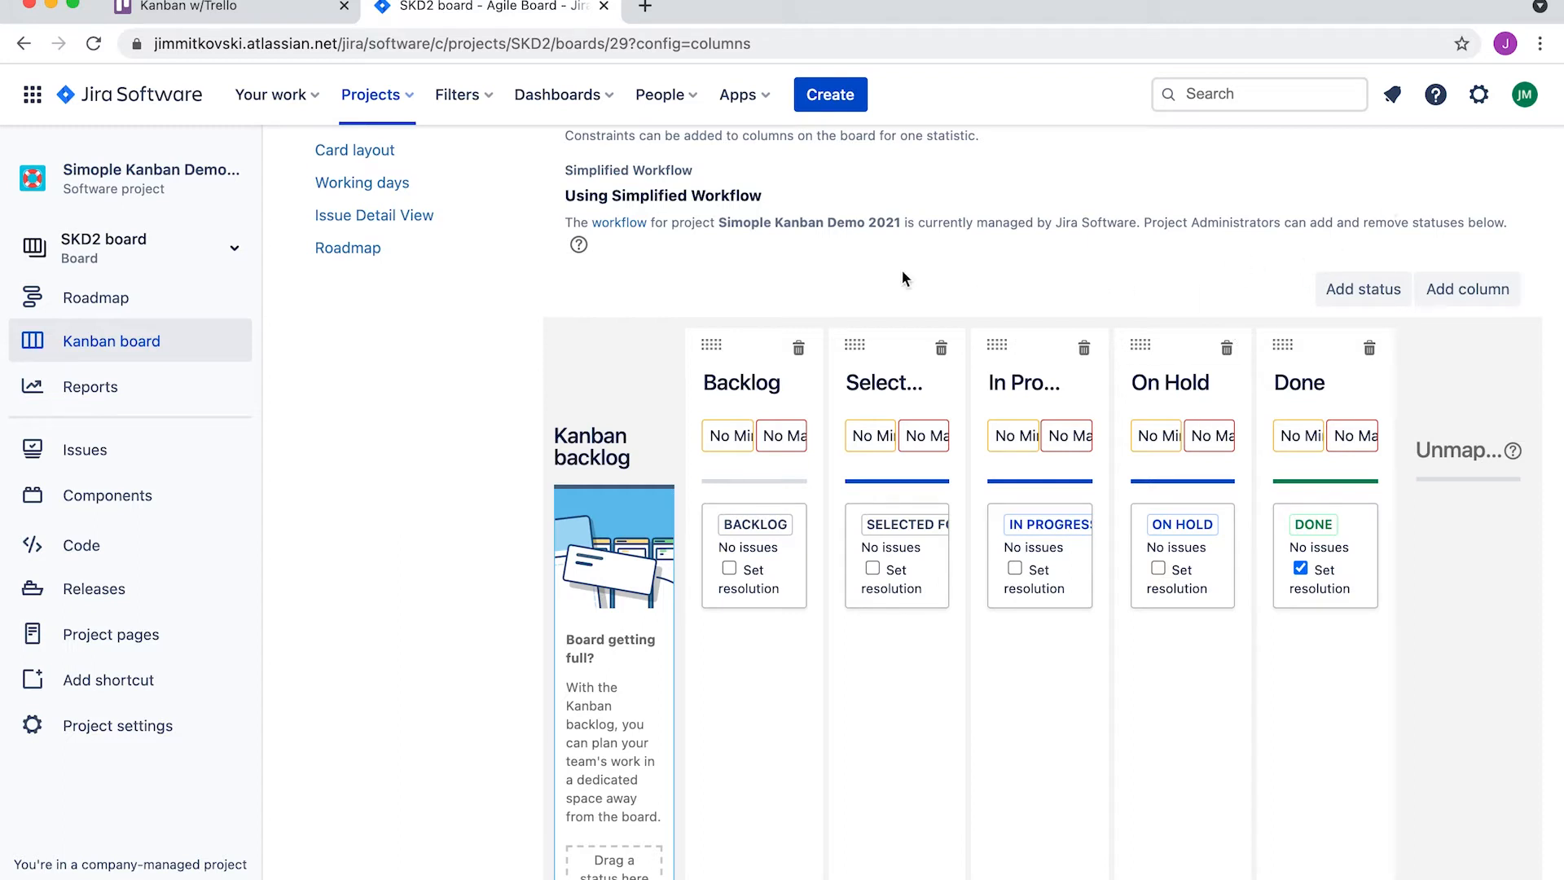
scroll(828, 311, up, 4)
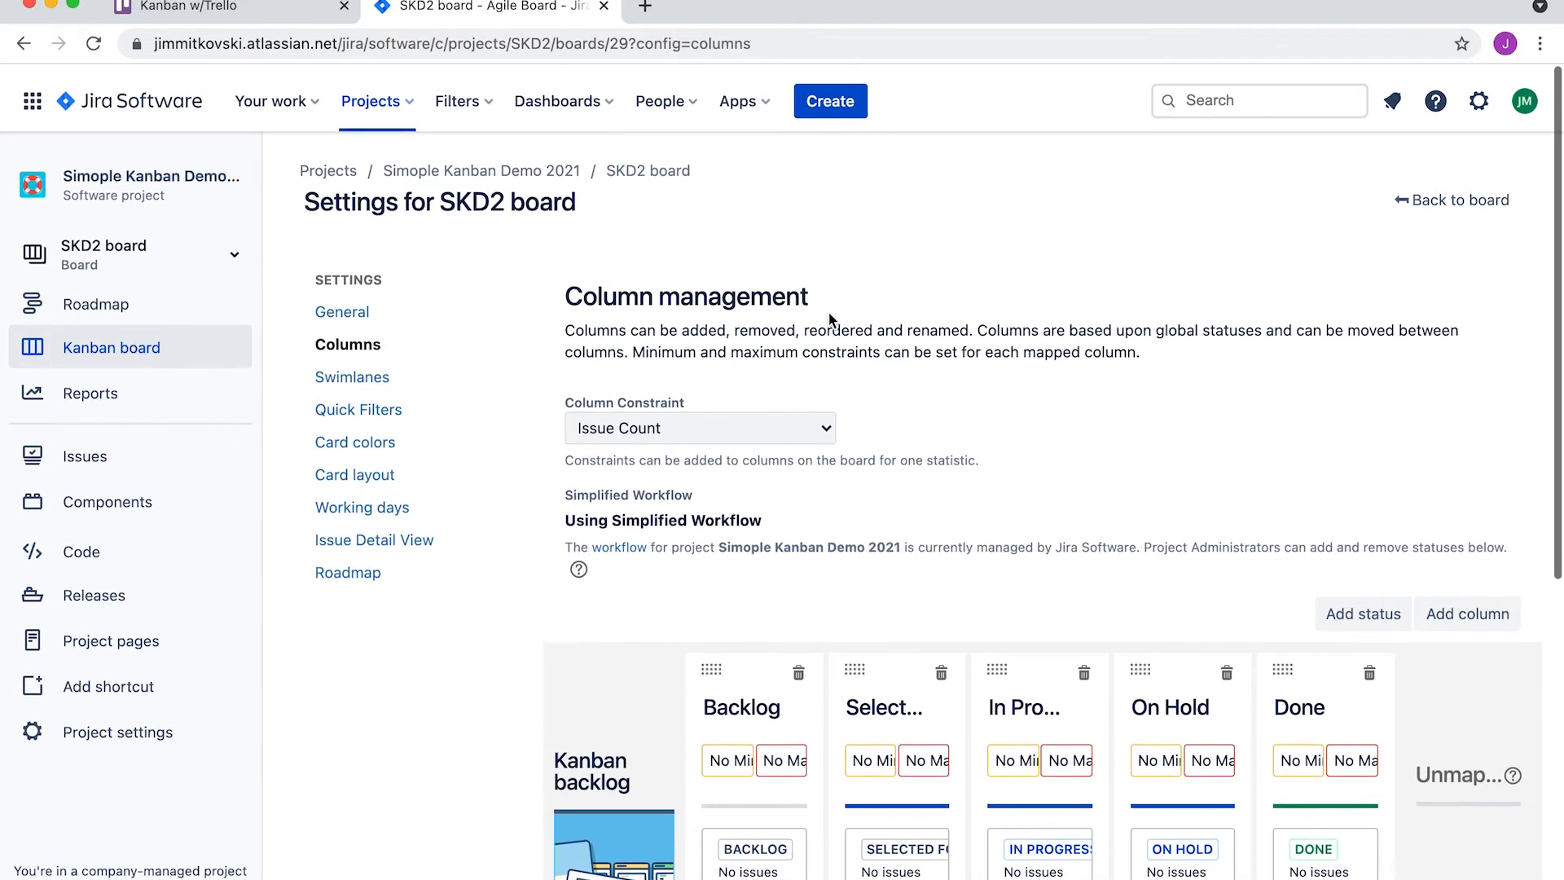
click(1461, 194)
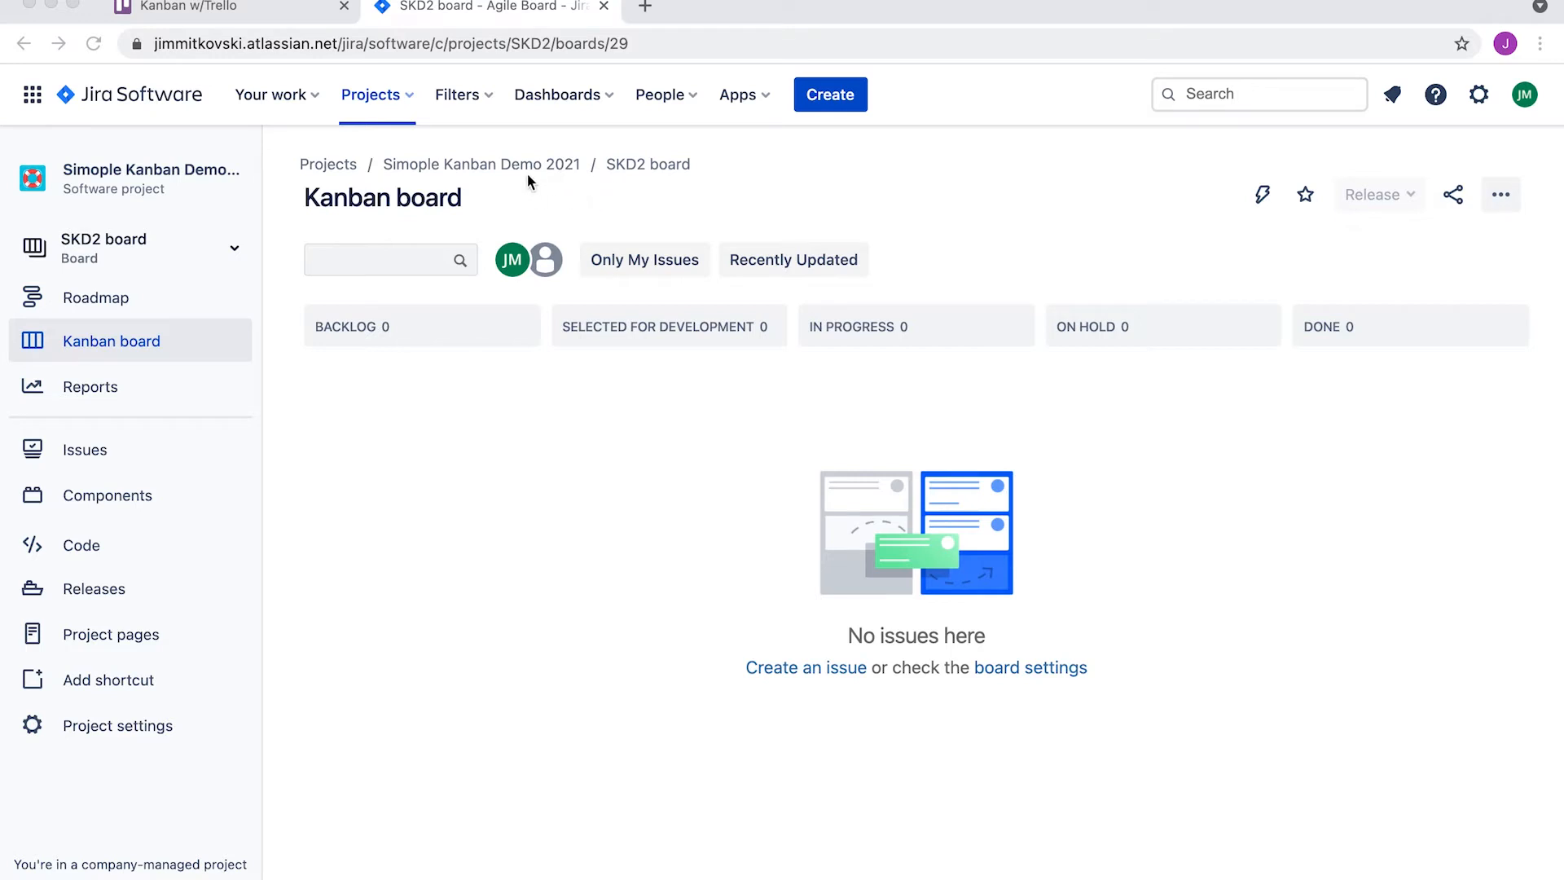
Correct the project name to "Simple Kanban Demo 2021" in the project details, save it, and return to the Kanban board
click(100, 725)
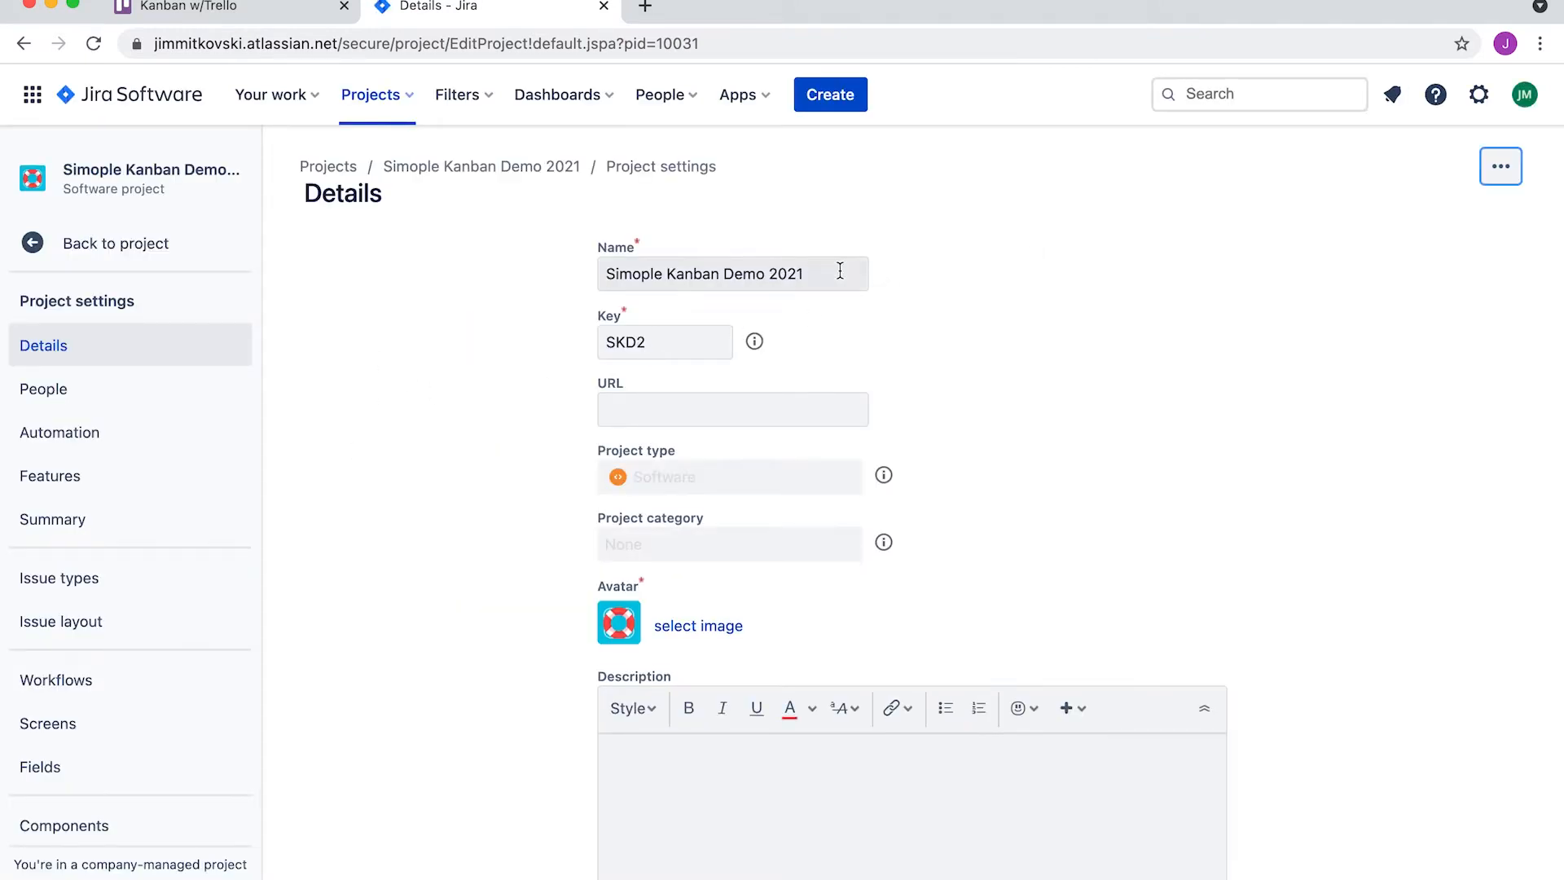
click(637, 277)
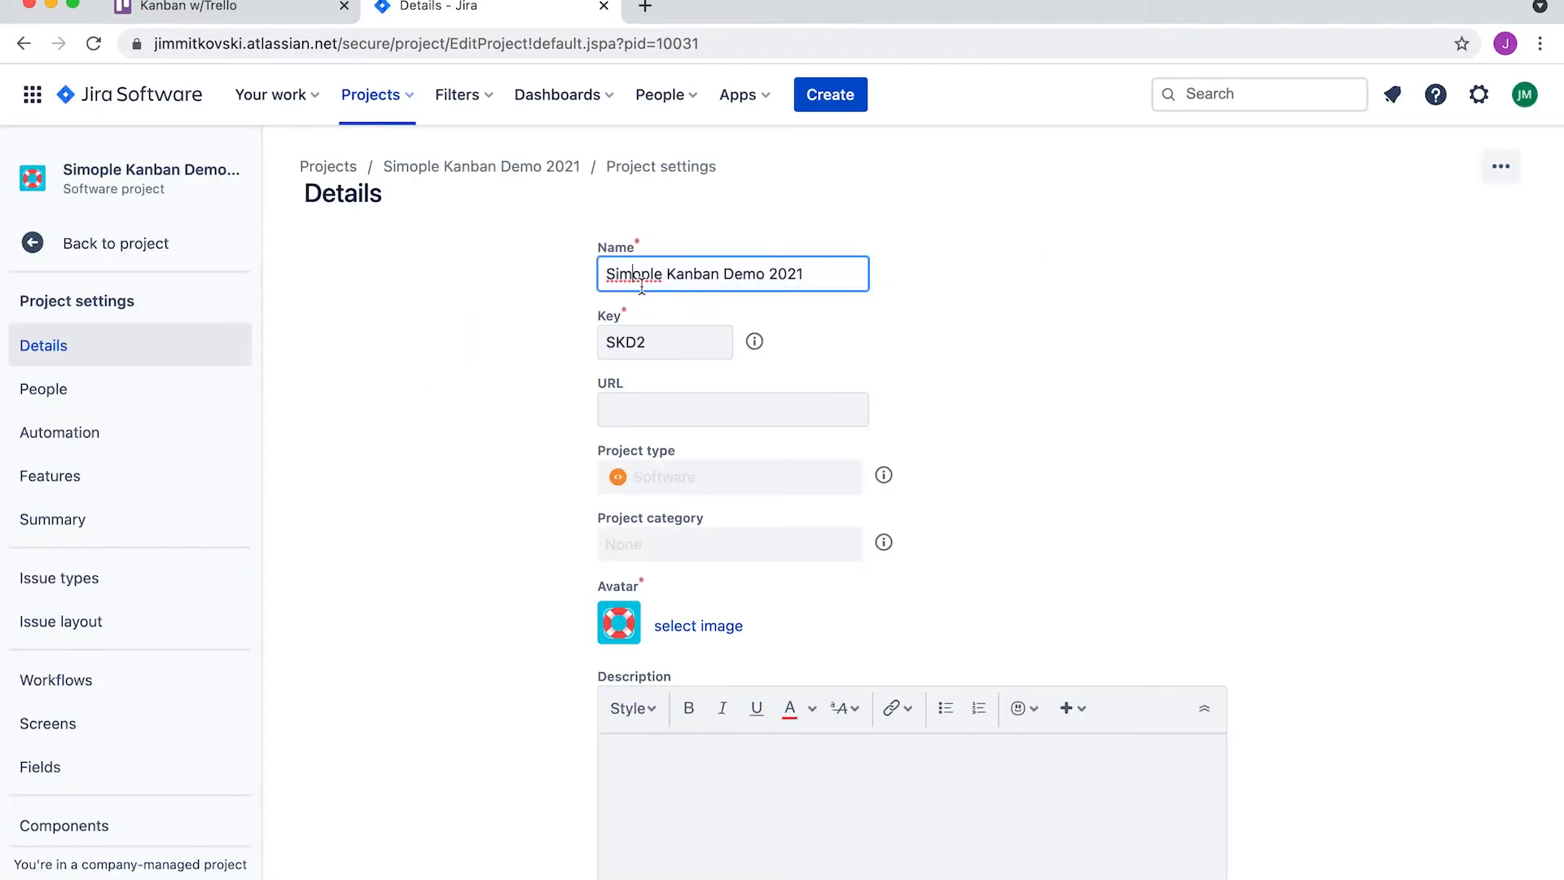
key(BackSpace)
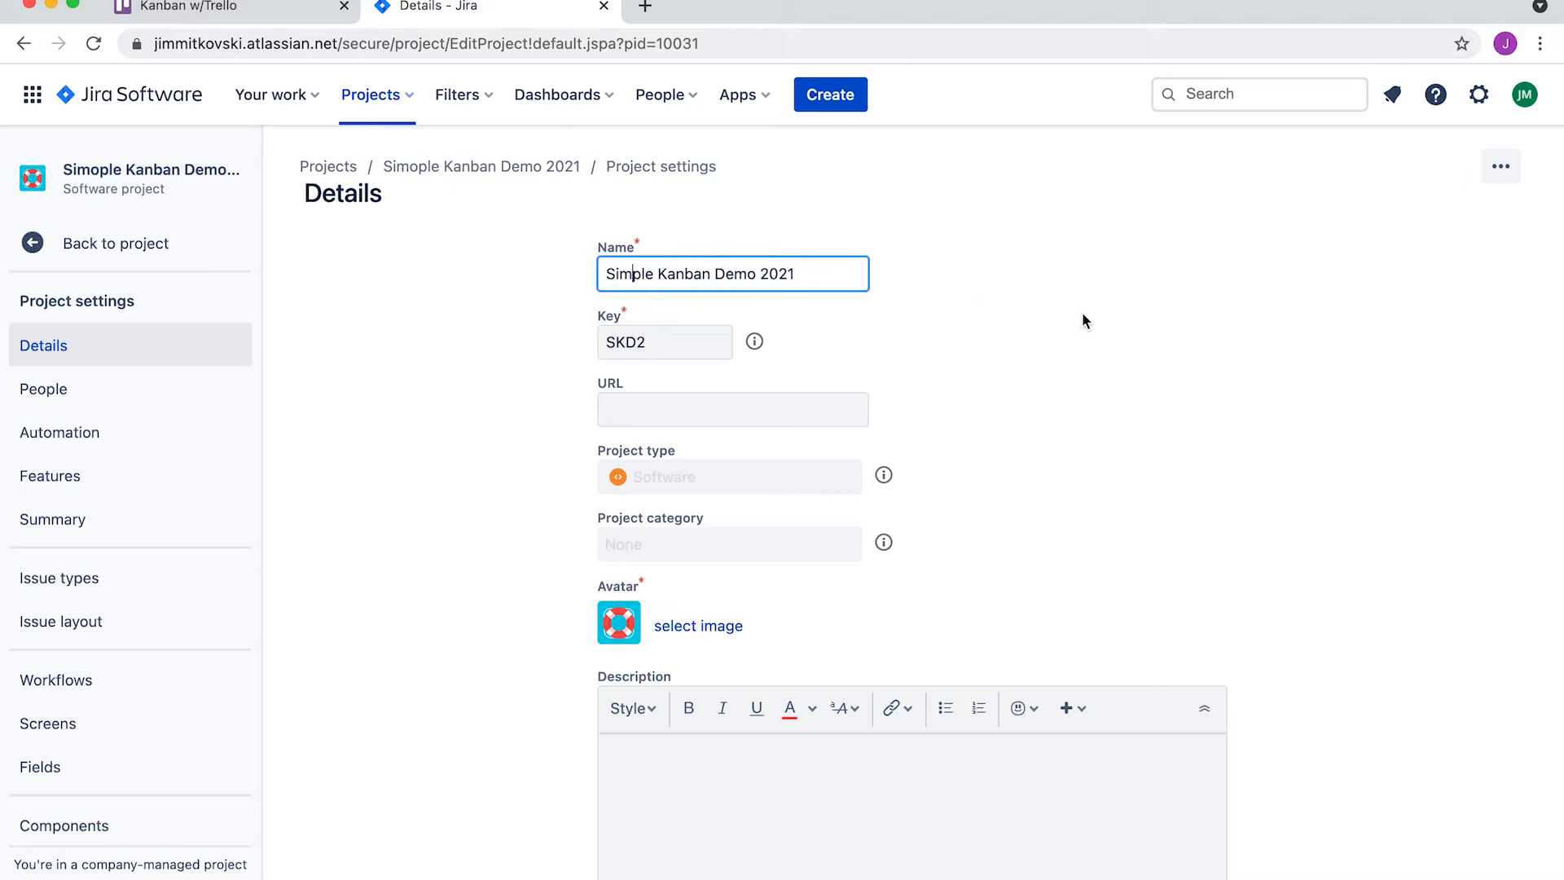
click(1140, 327)
scroll(1166, 334, down, 5)
scroll(1172, 538, up, 5)
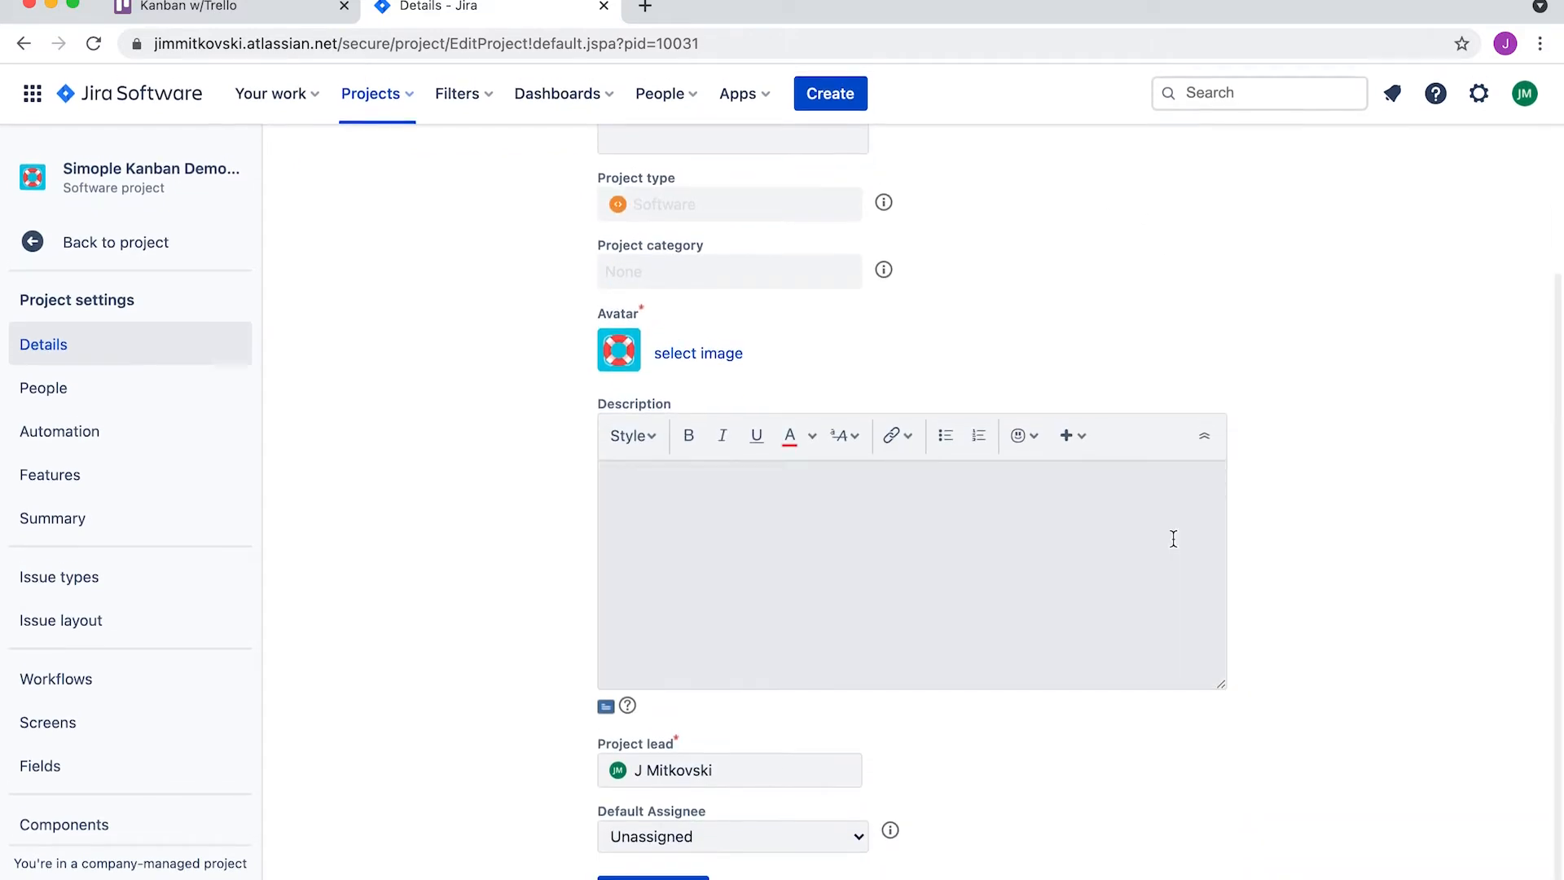
scroll(1173, 537, down, 4)
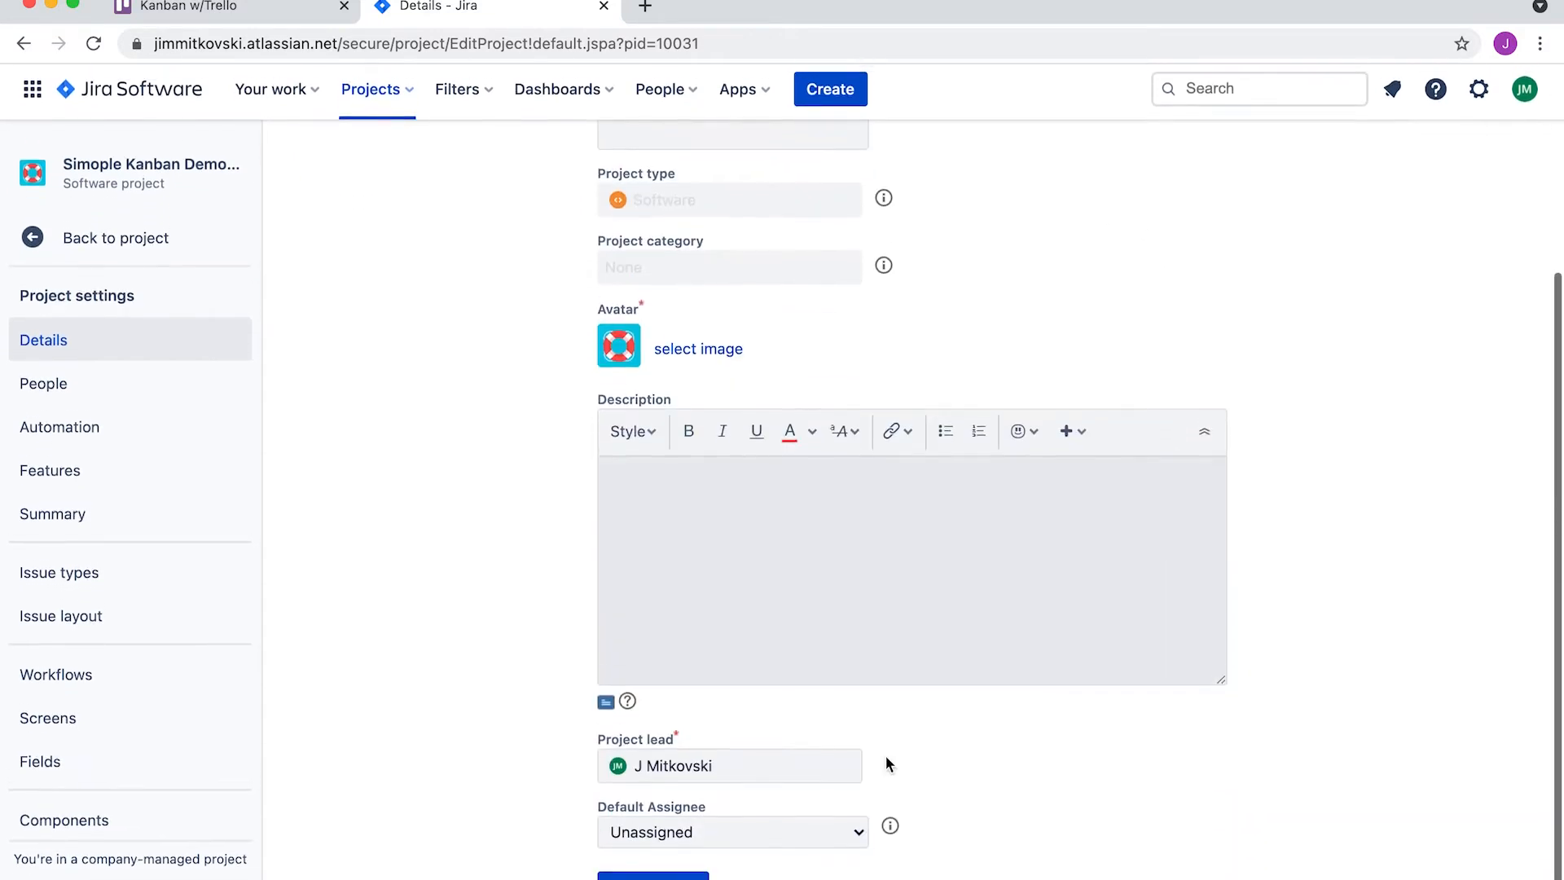
click(651, 877)
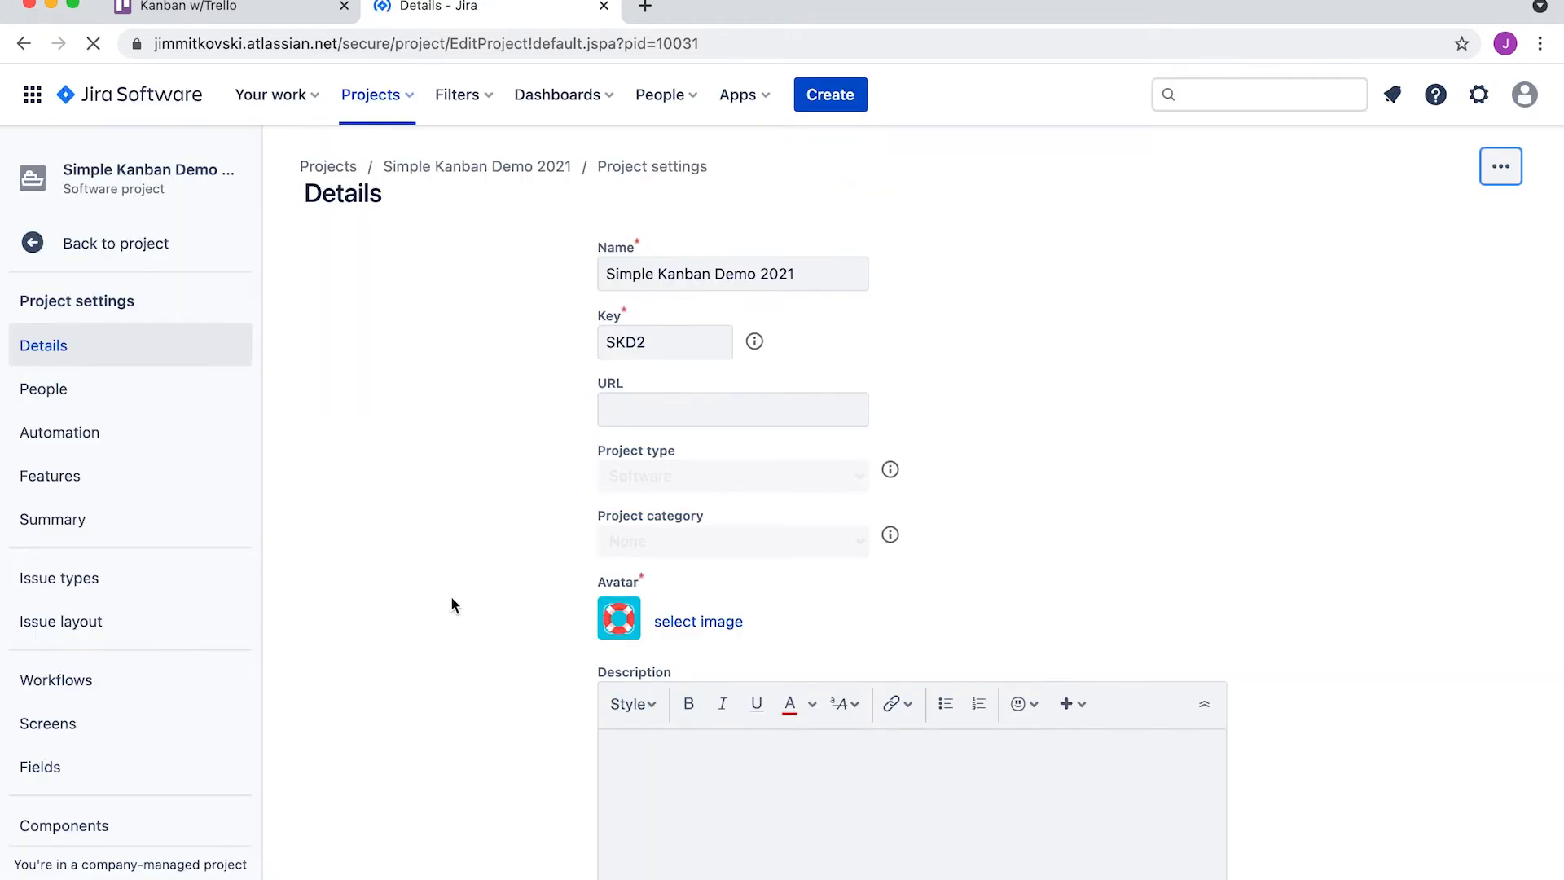
click(118, 247)
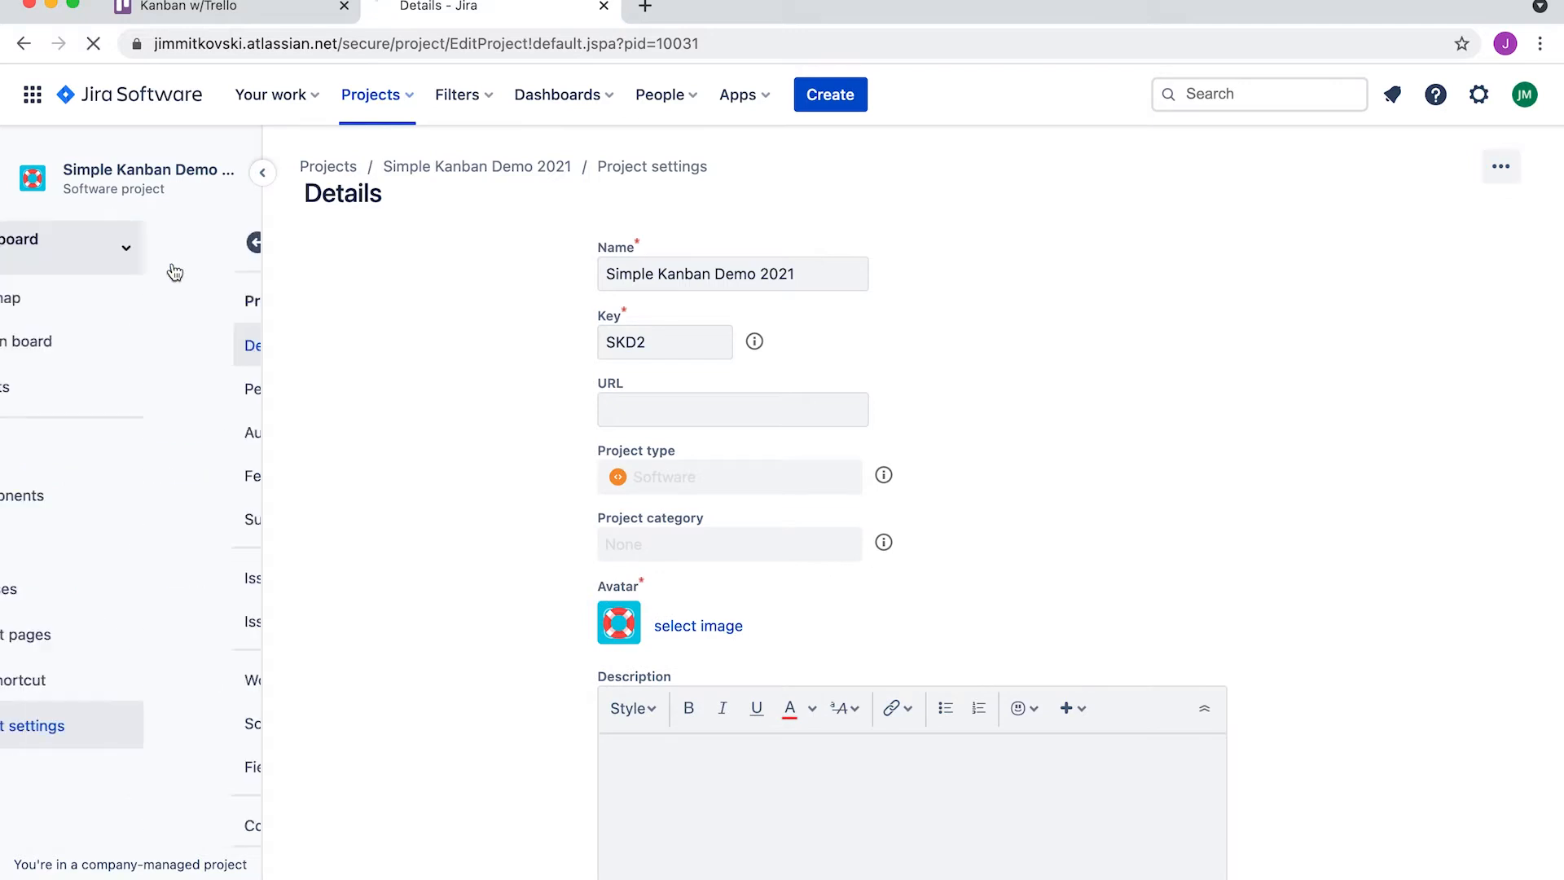
click(134, 245)
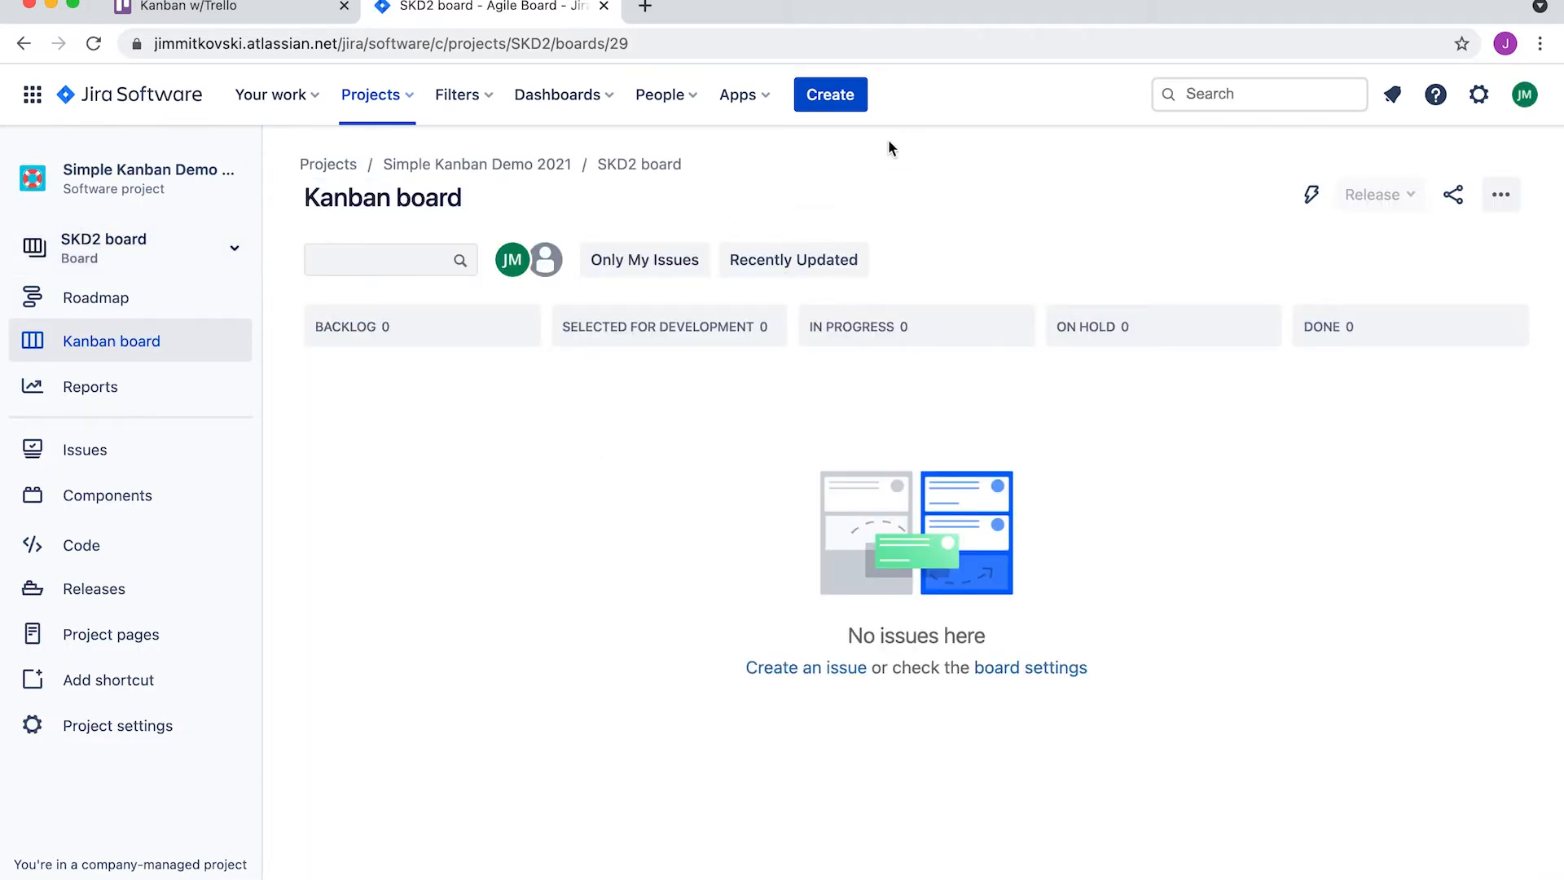
Start a new issue of type Epic, checking the other available issue types, and set its epic name to "Project Charter"
click(835, 98)
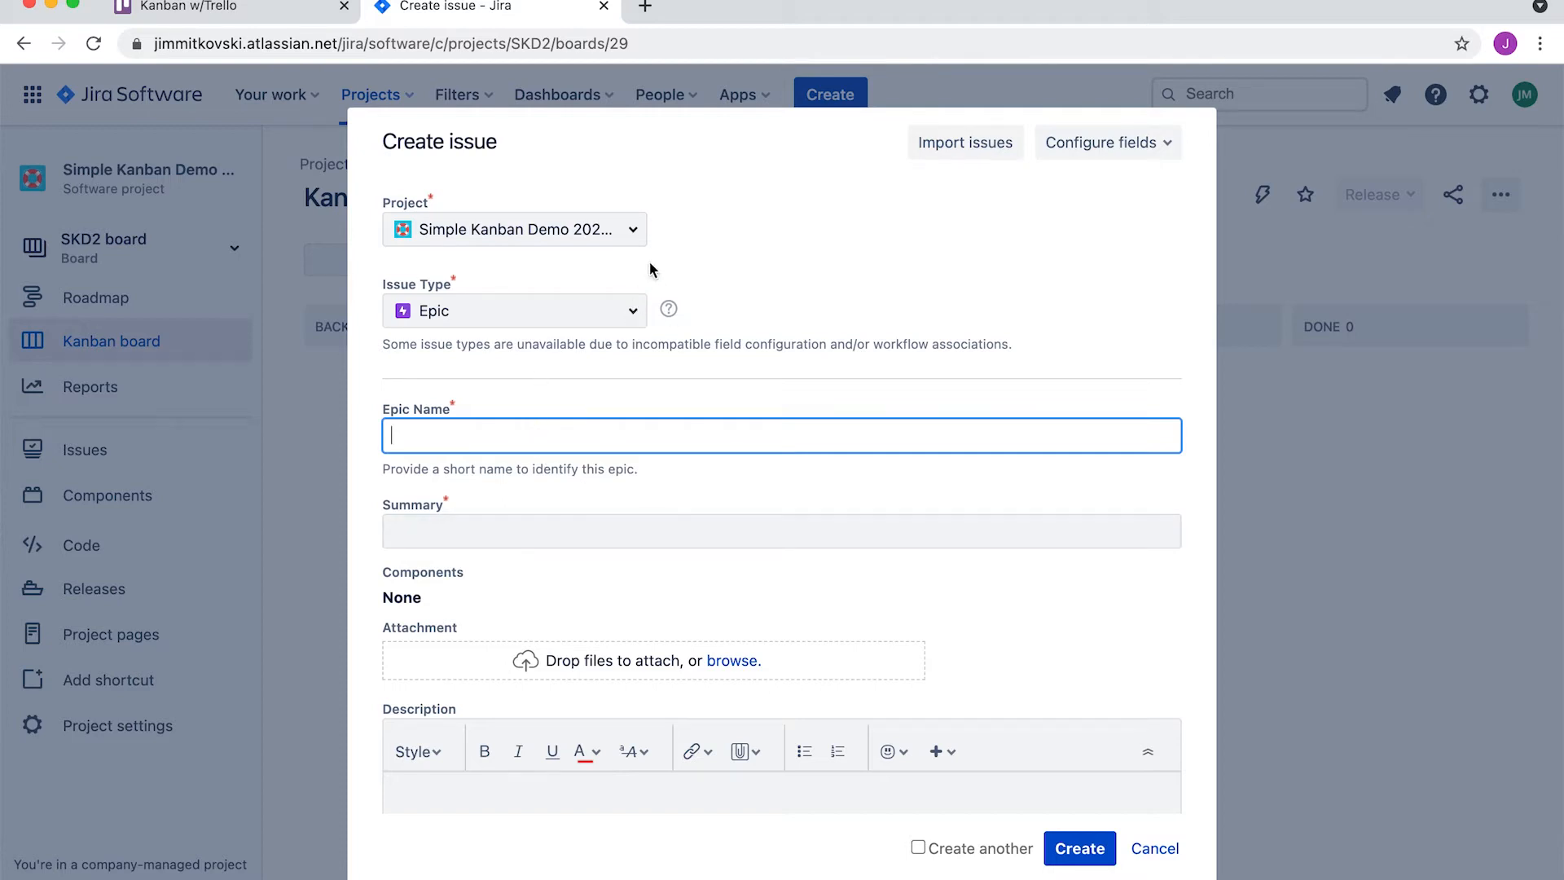
click(635, 315)
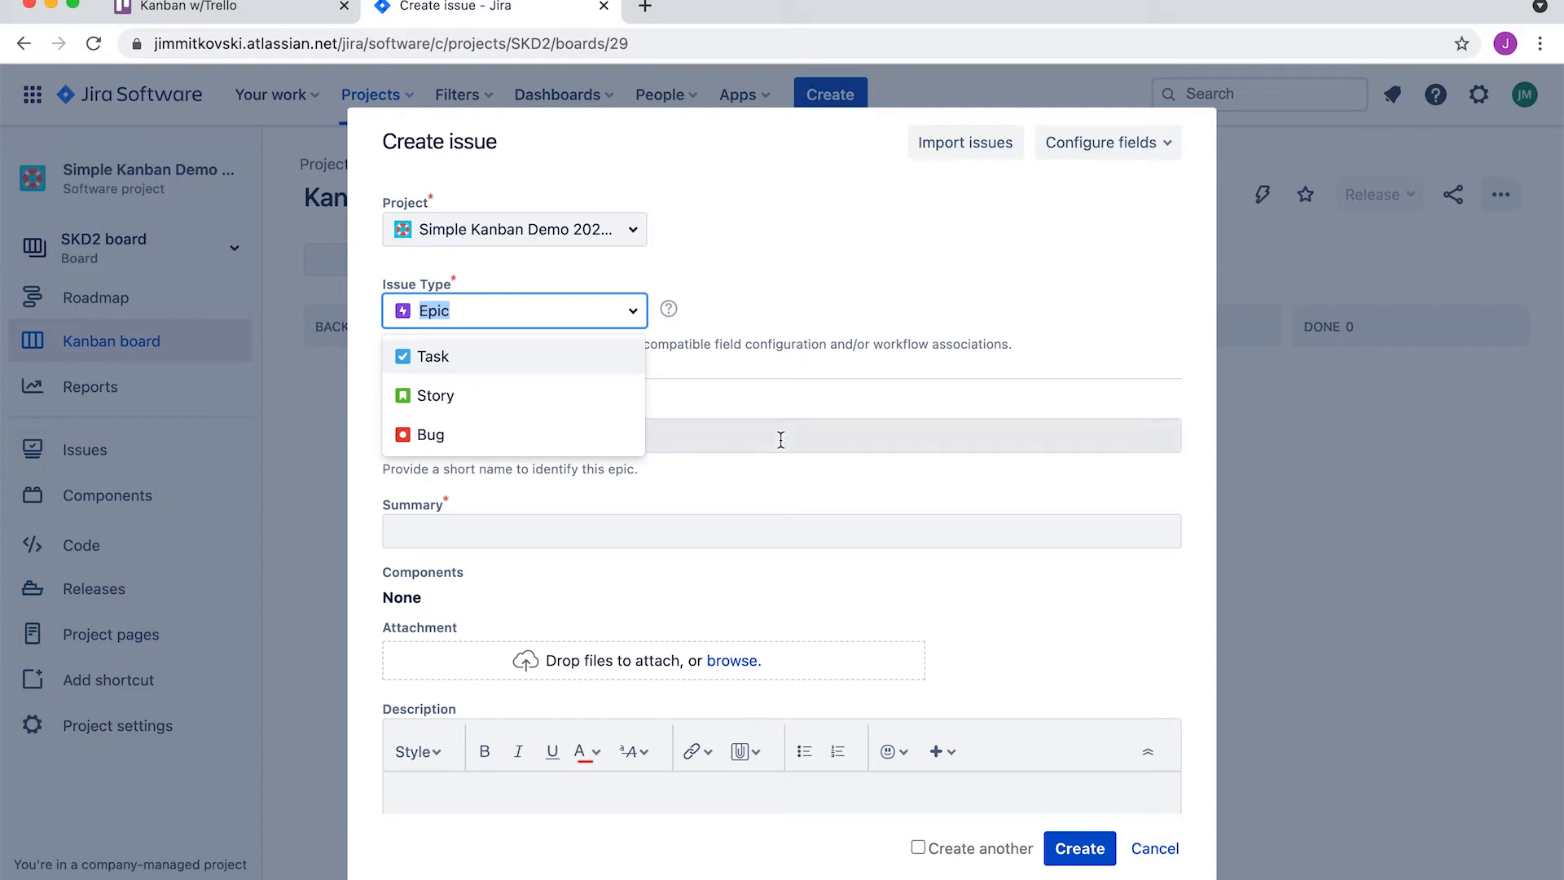
click(901, 259)
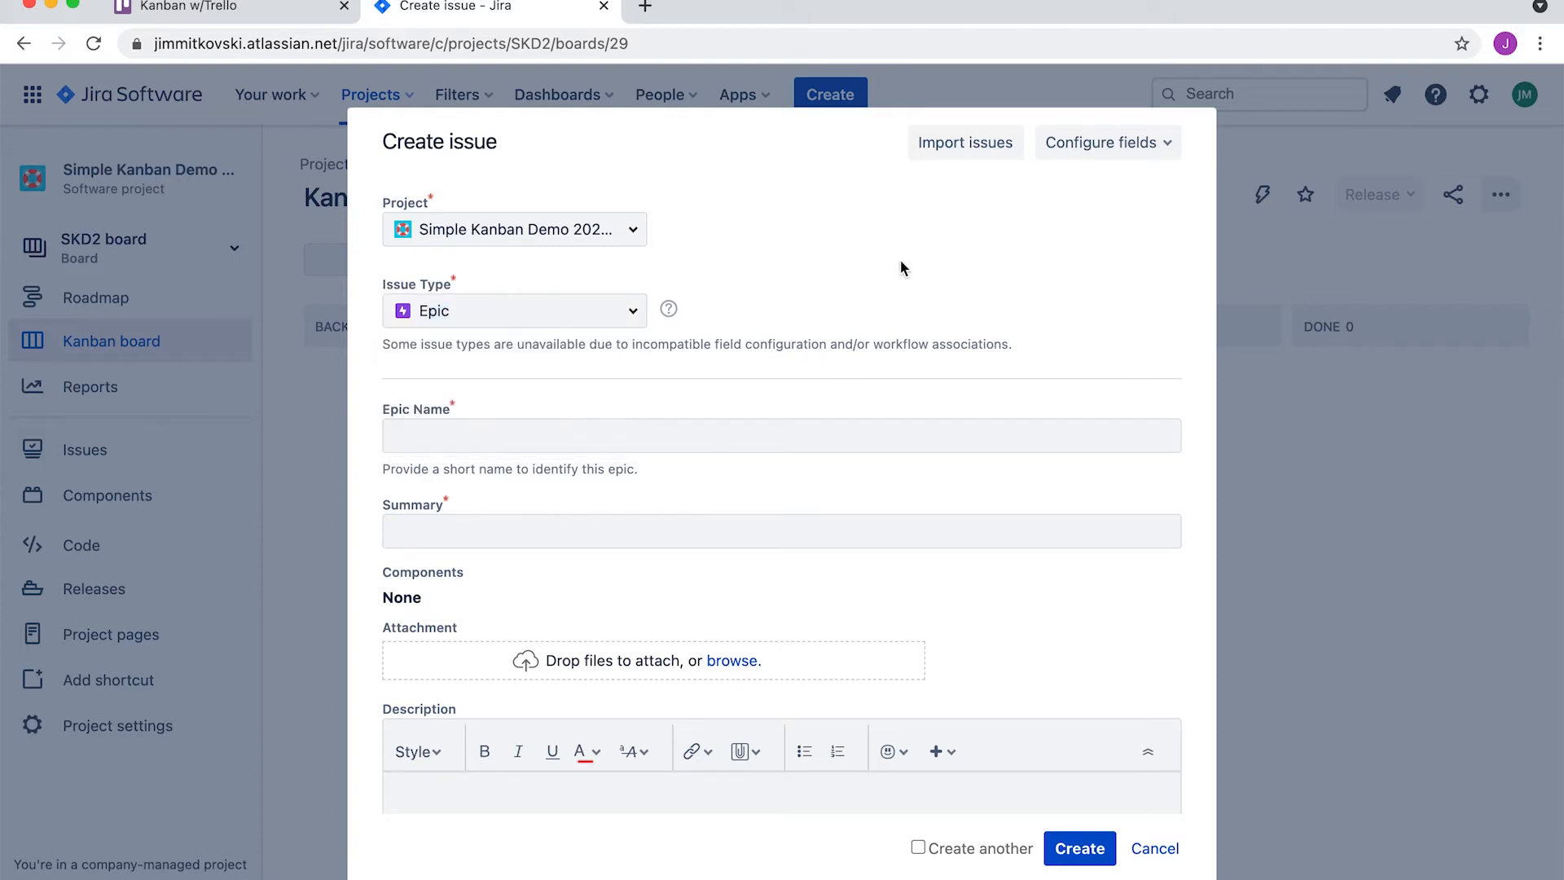
click(504, 437)
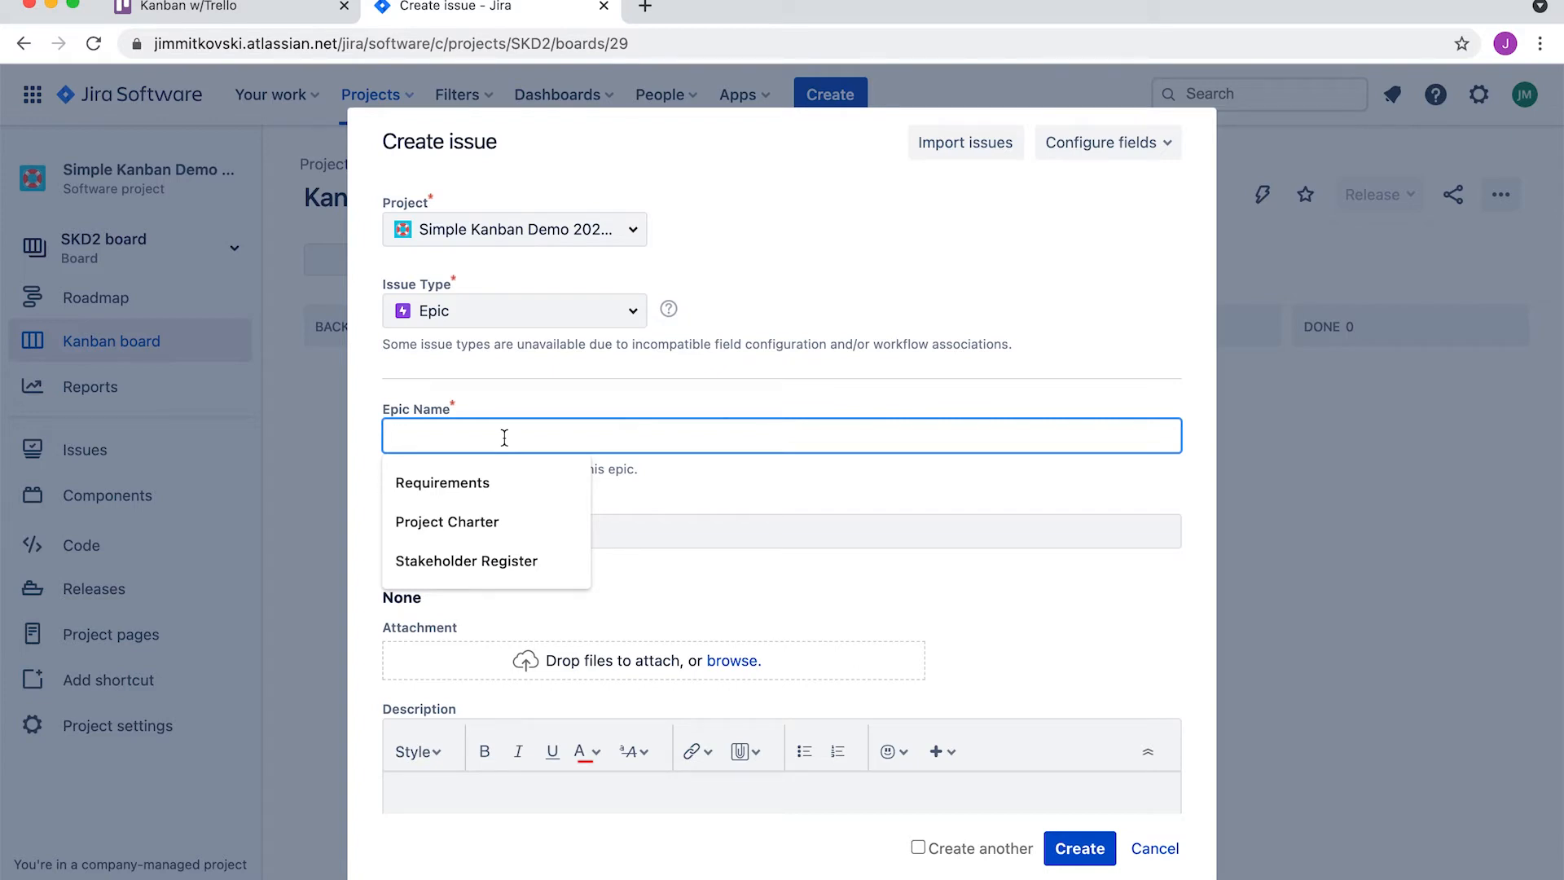
click(473, 521)
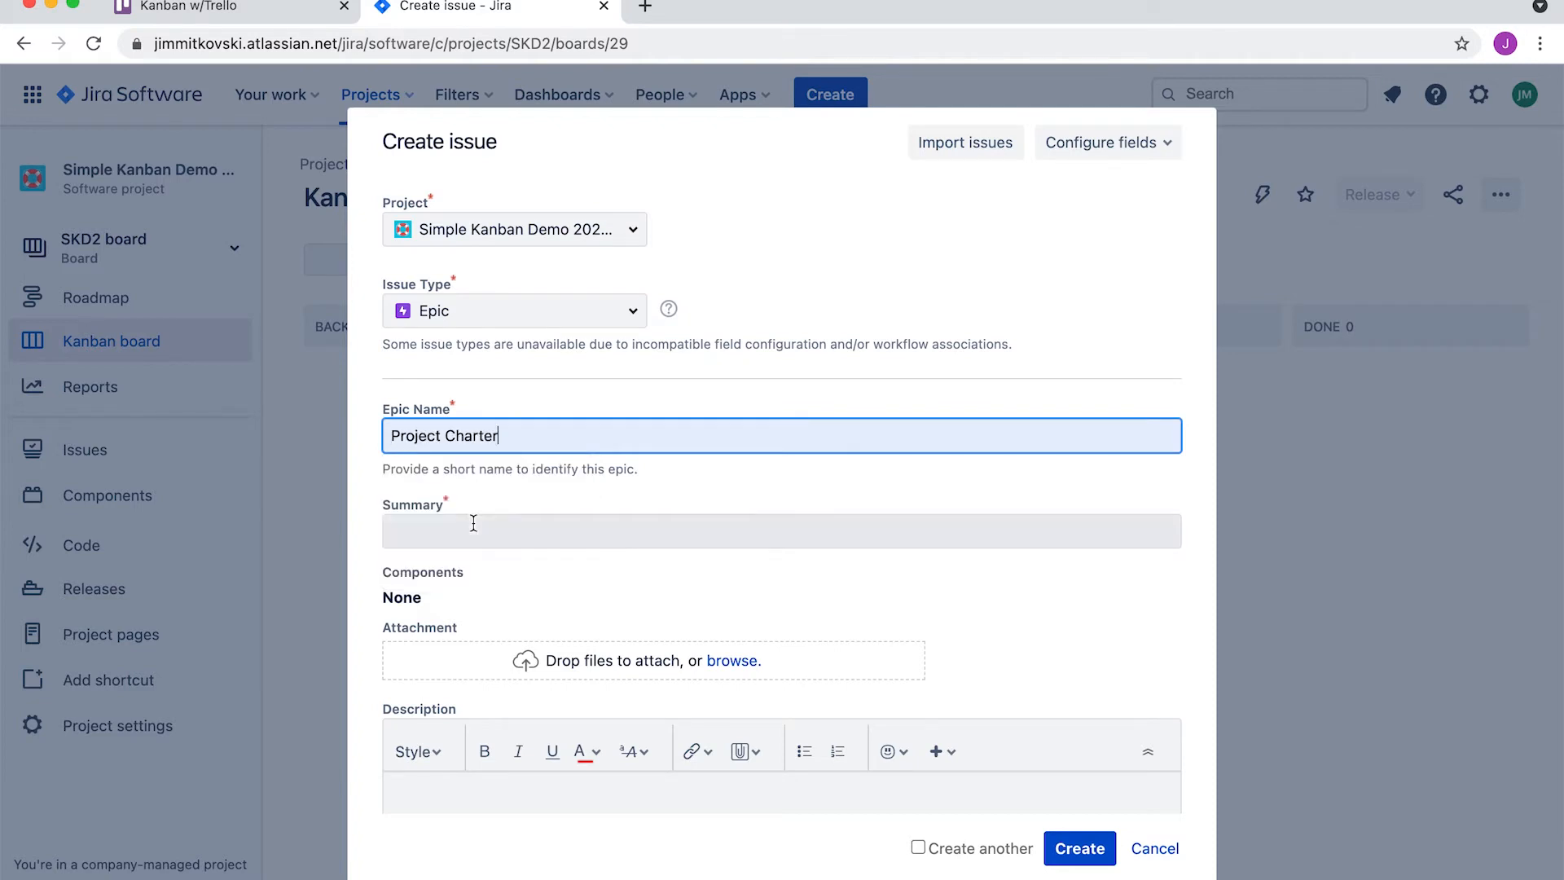
Enter "It is required to create a charter to initiate the project" as the epic's summary
key(Tab)
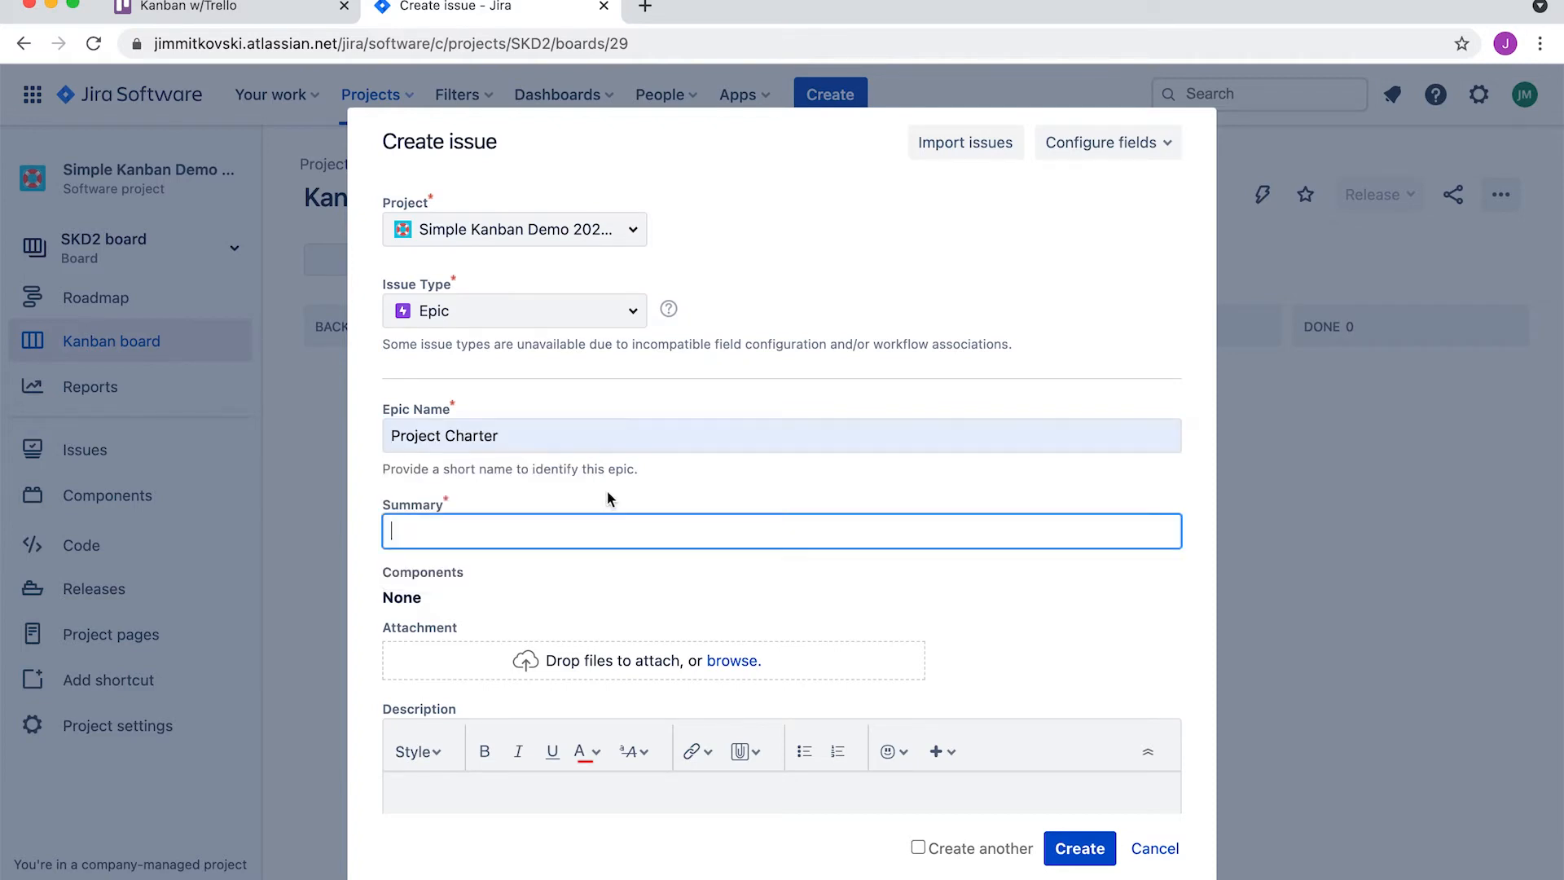
click(472, 535)
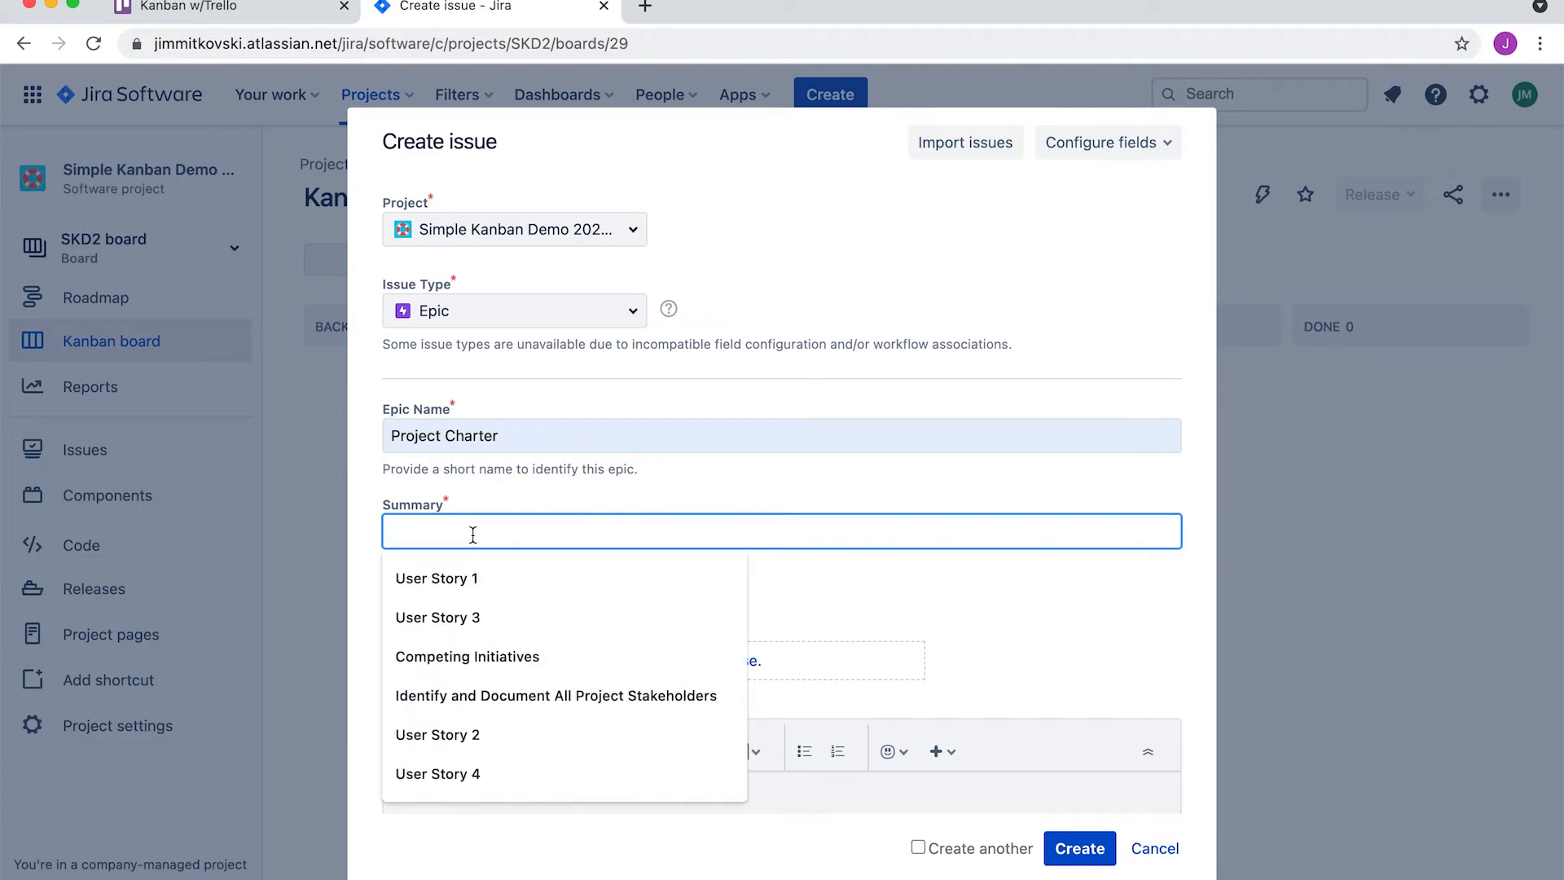
text(It )
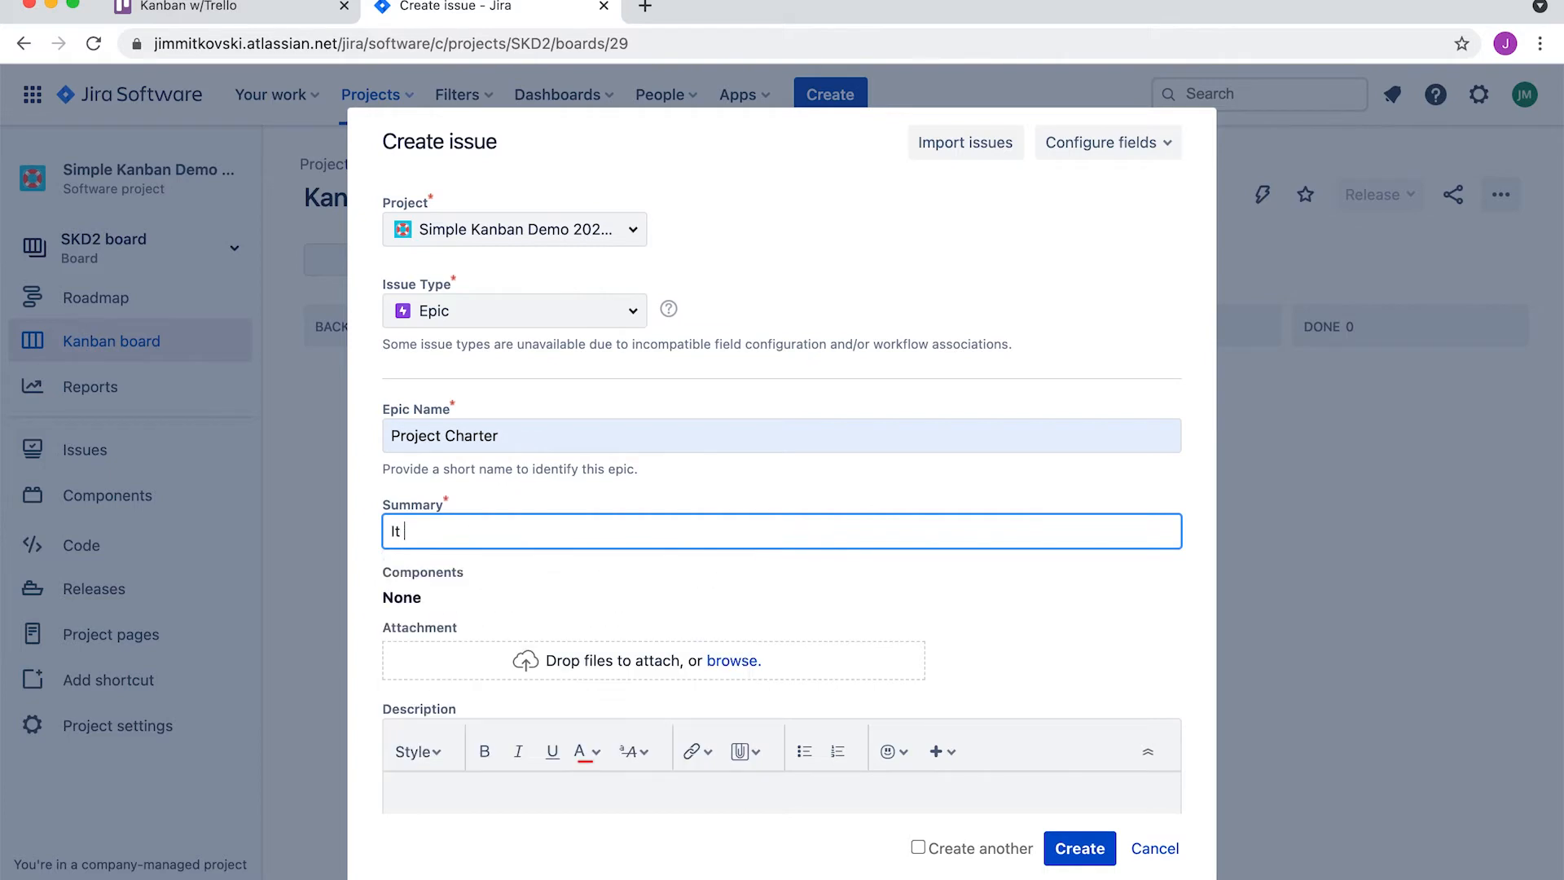
text(is required to create a cha)
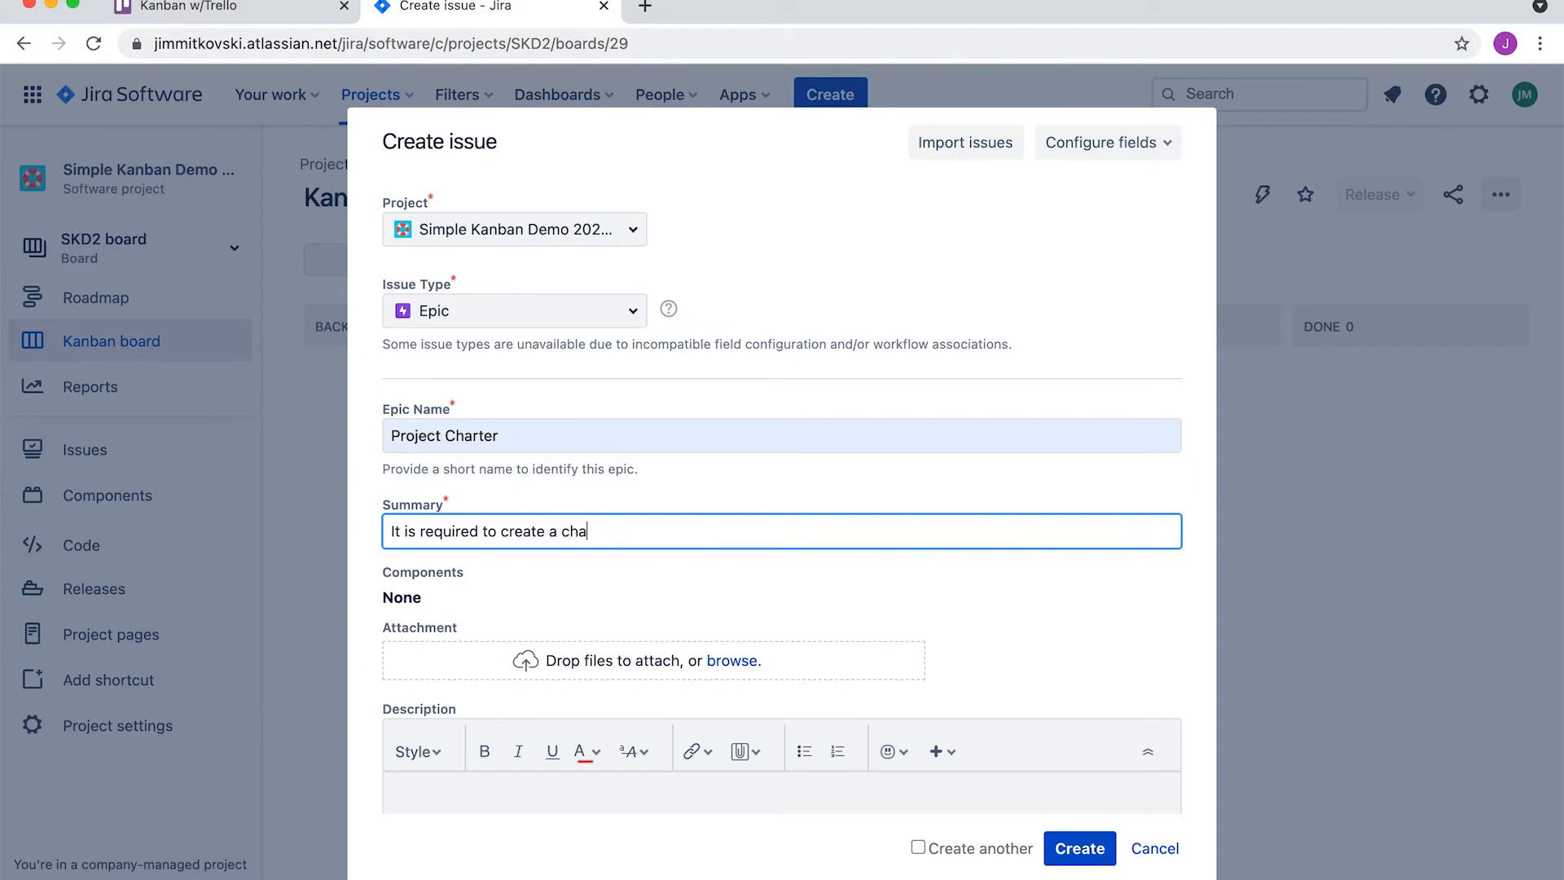
text(rter to initiate the project)
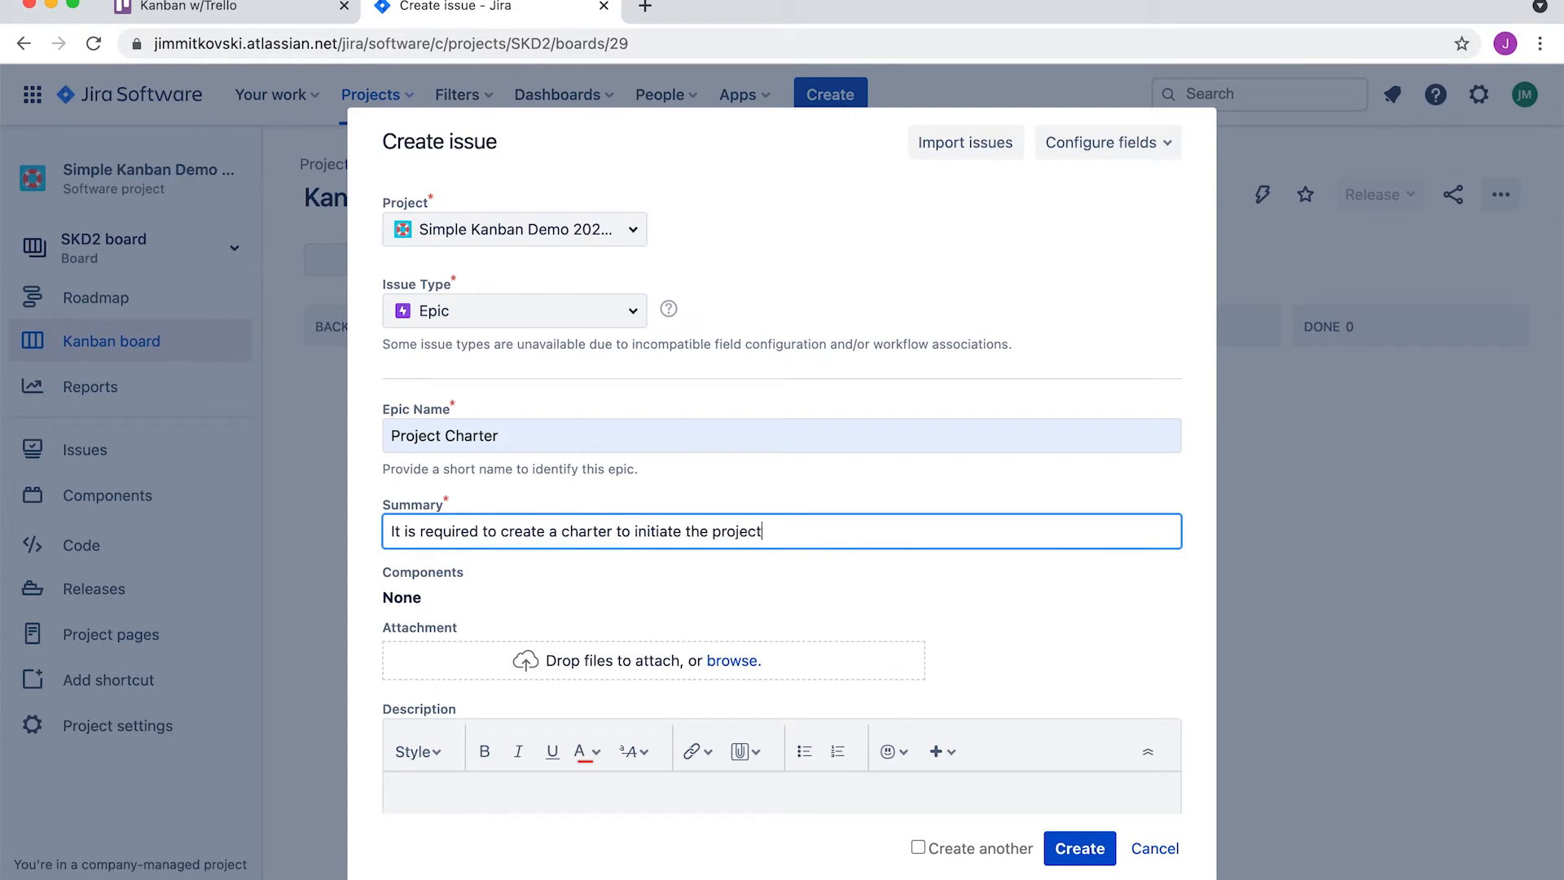
Replace the epic's summary text with "Develop Project Charter"
scroll(864, 594, down, 2)
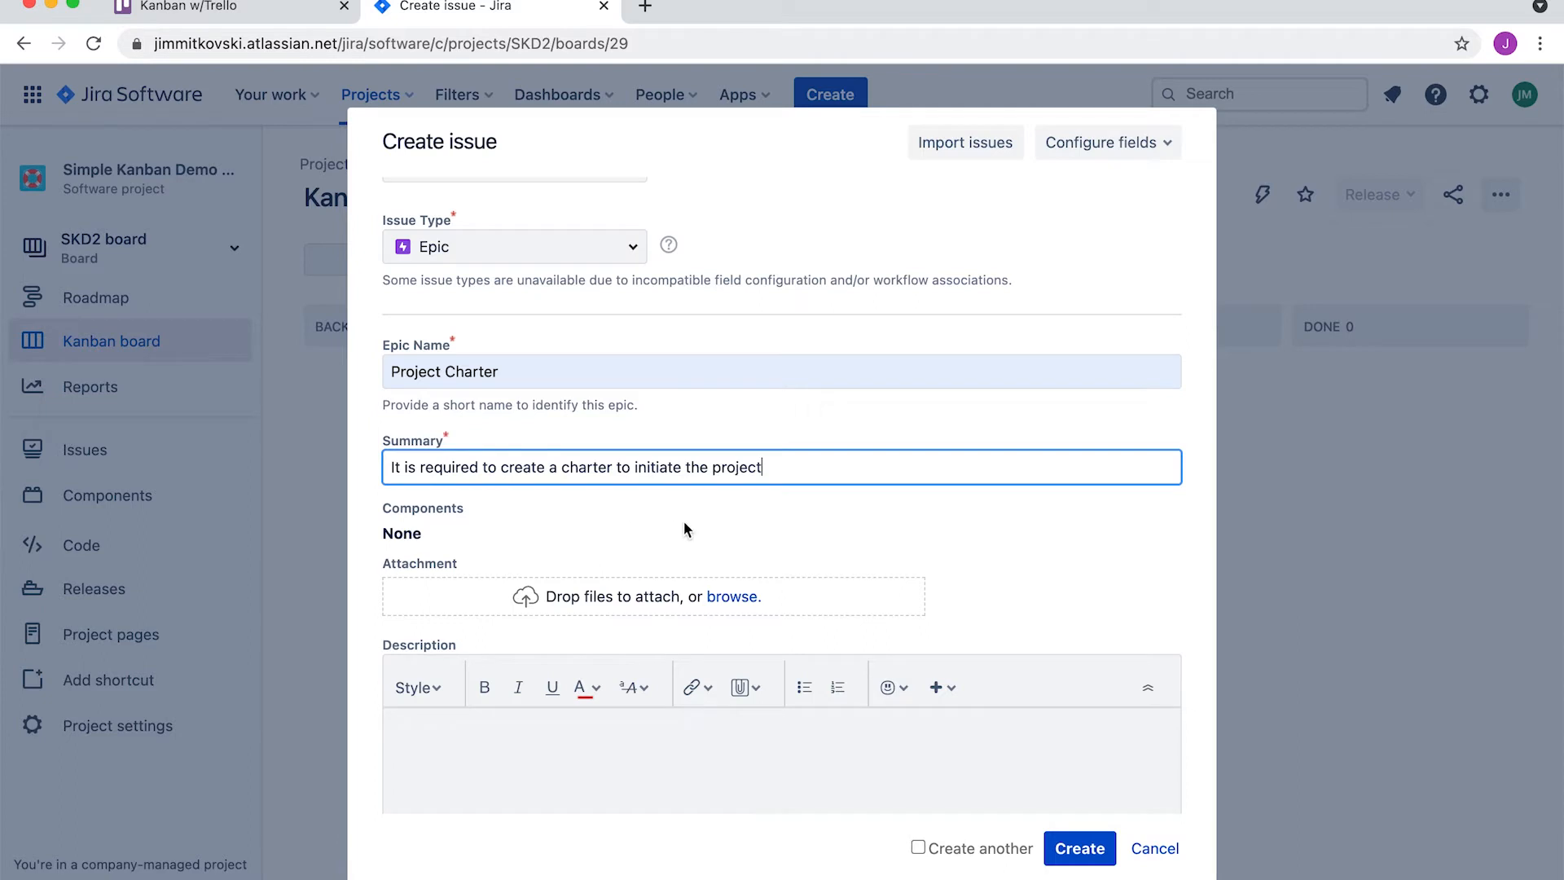
drag(778, 466, 385, 465)
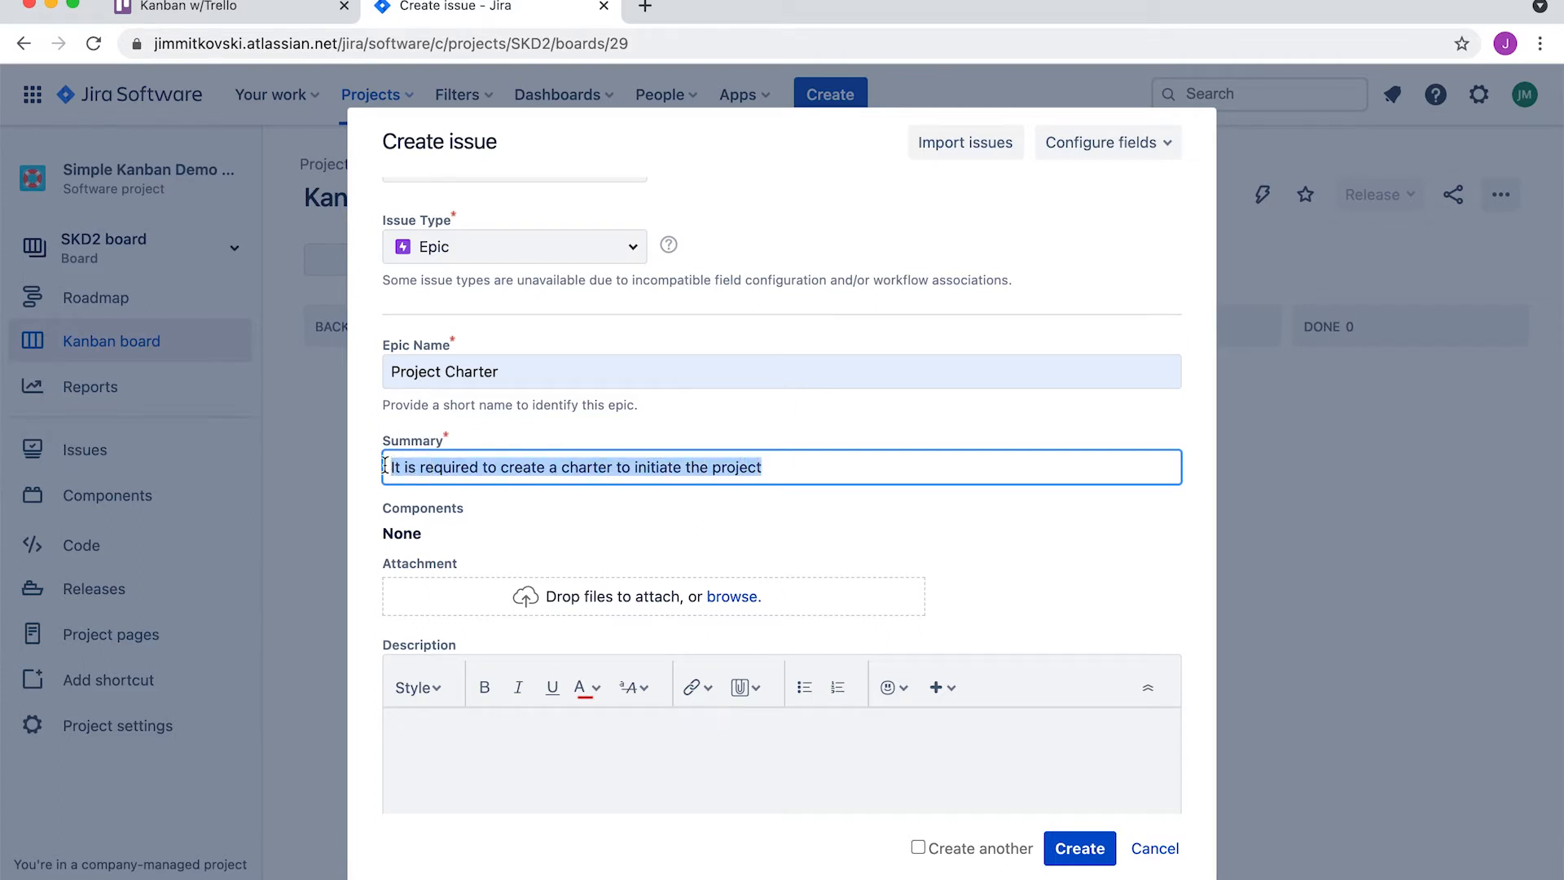
text(Devel)
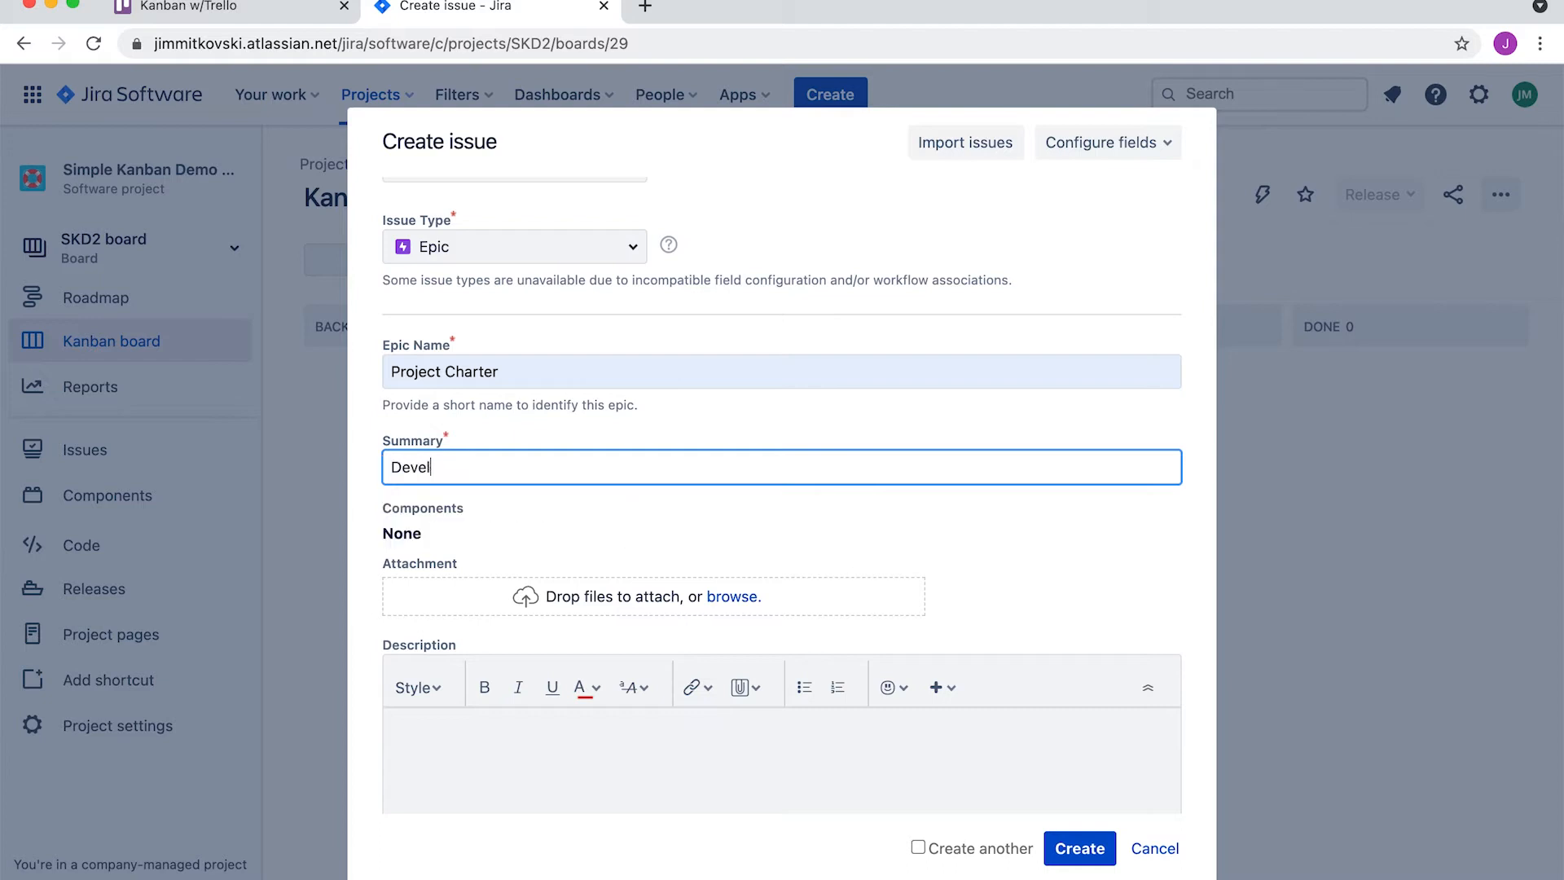
text(op Project Charter)
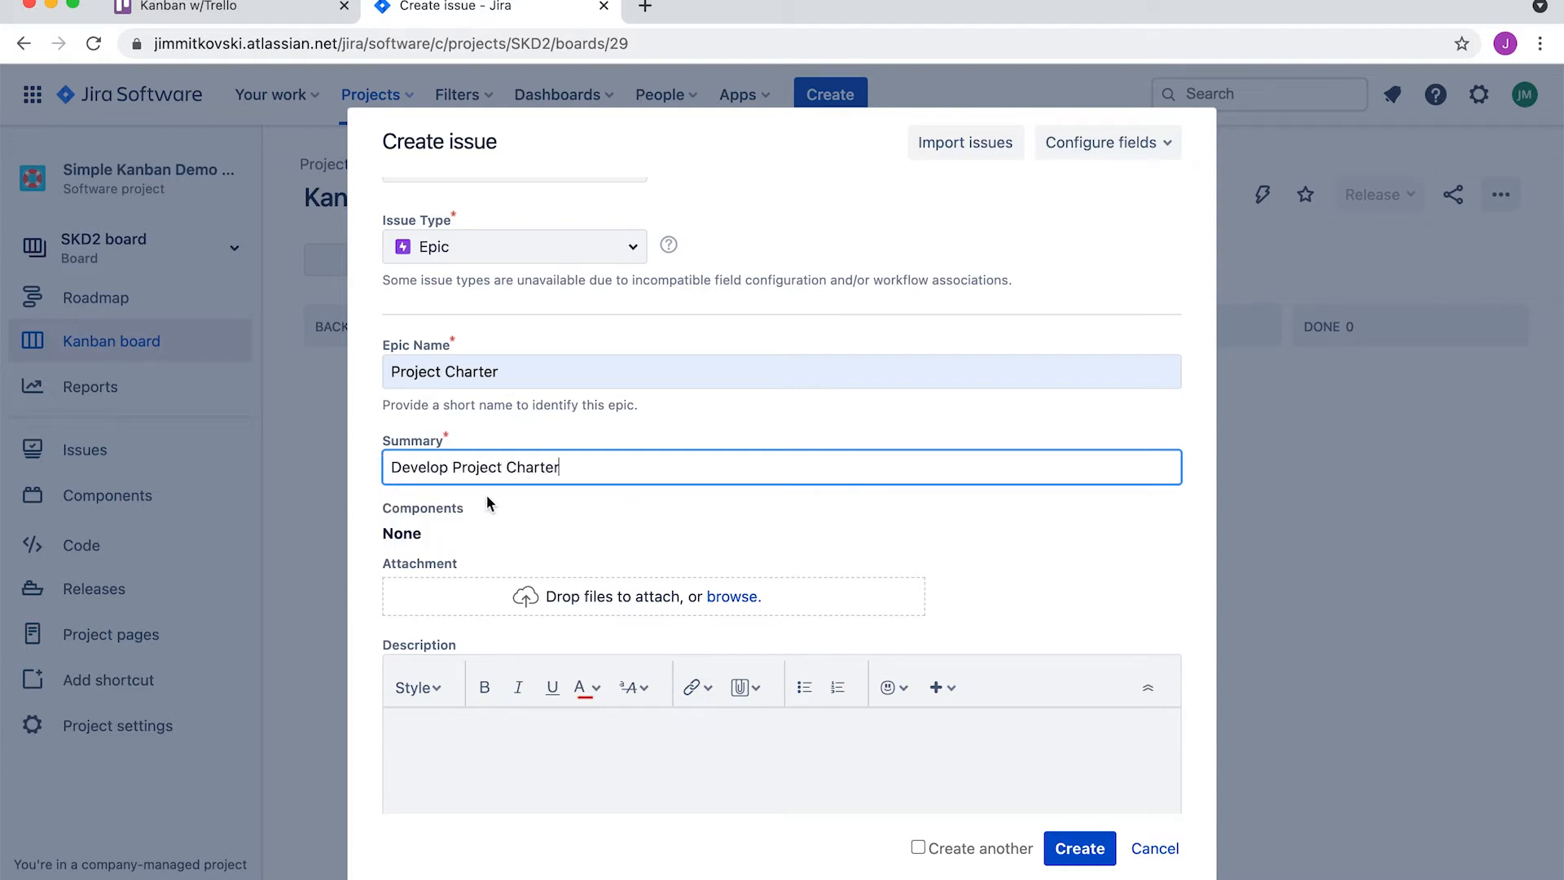
Review the epic's remaining fields, including the assignee choices, and create the epic with automatic assignee and Medium priority
scroll(754, 558, down, 2)
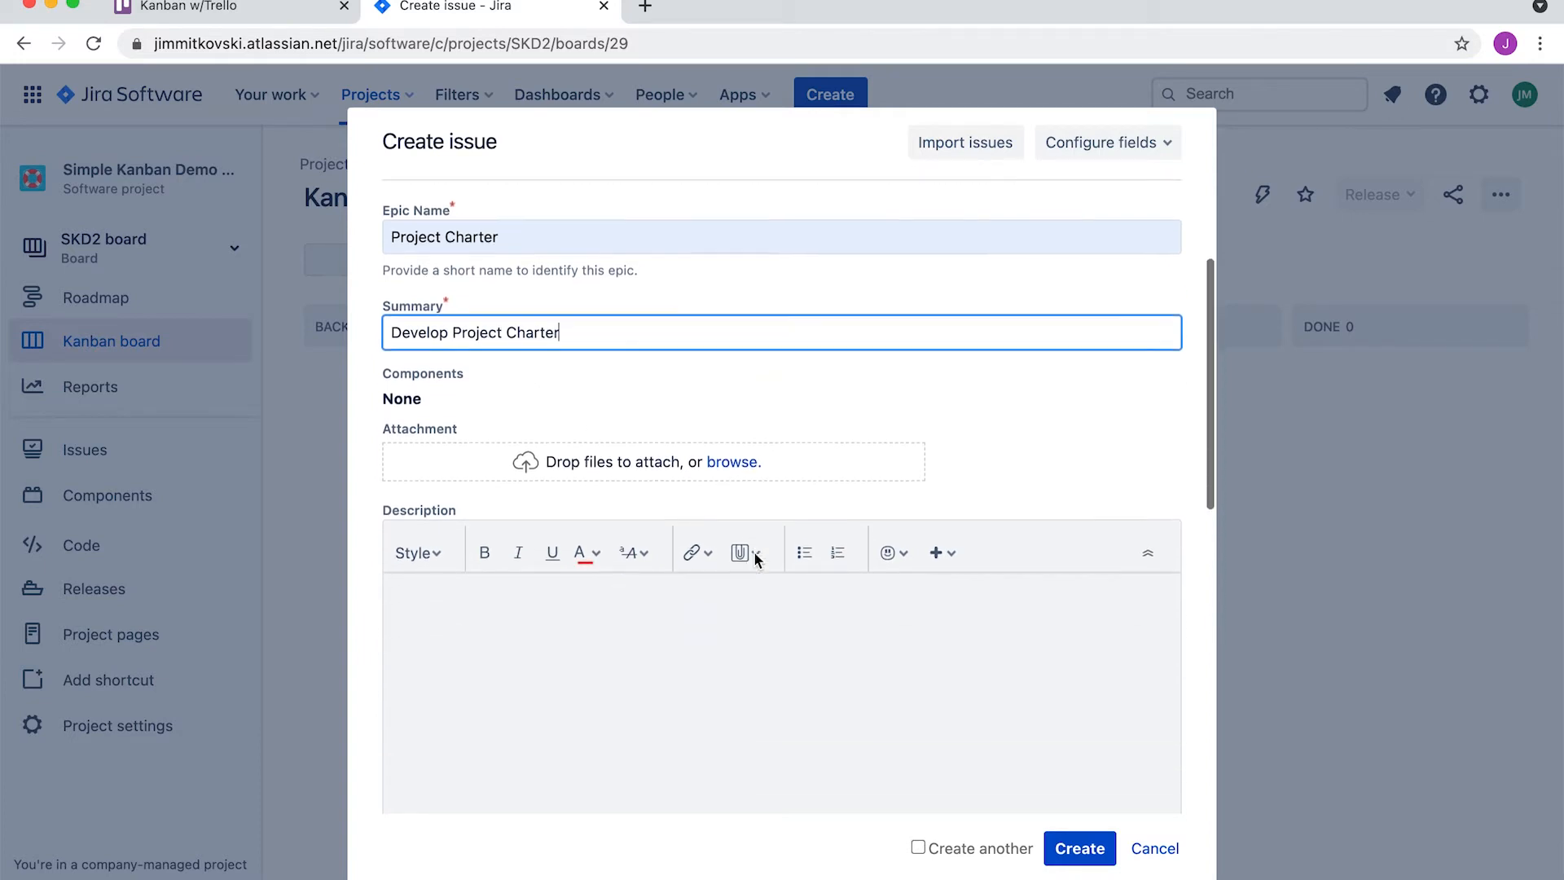
scroll(502, 584, down, 3)
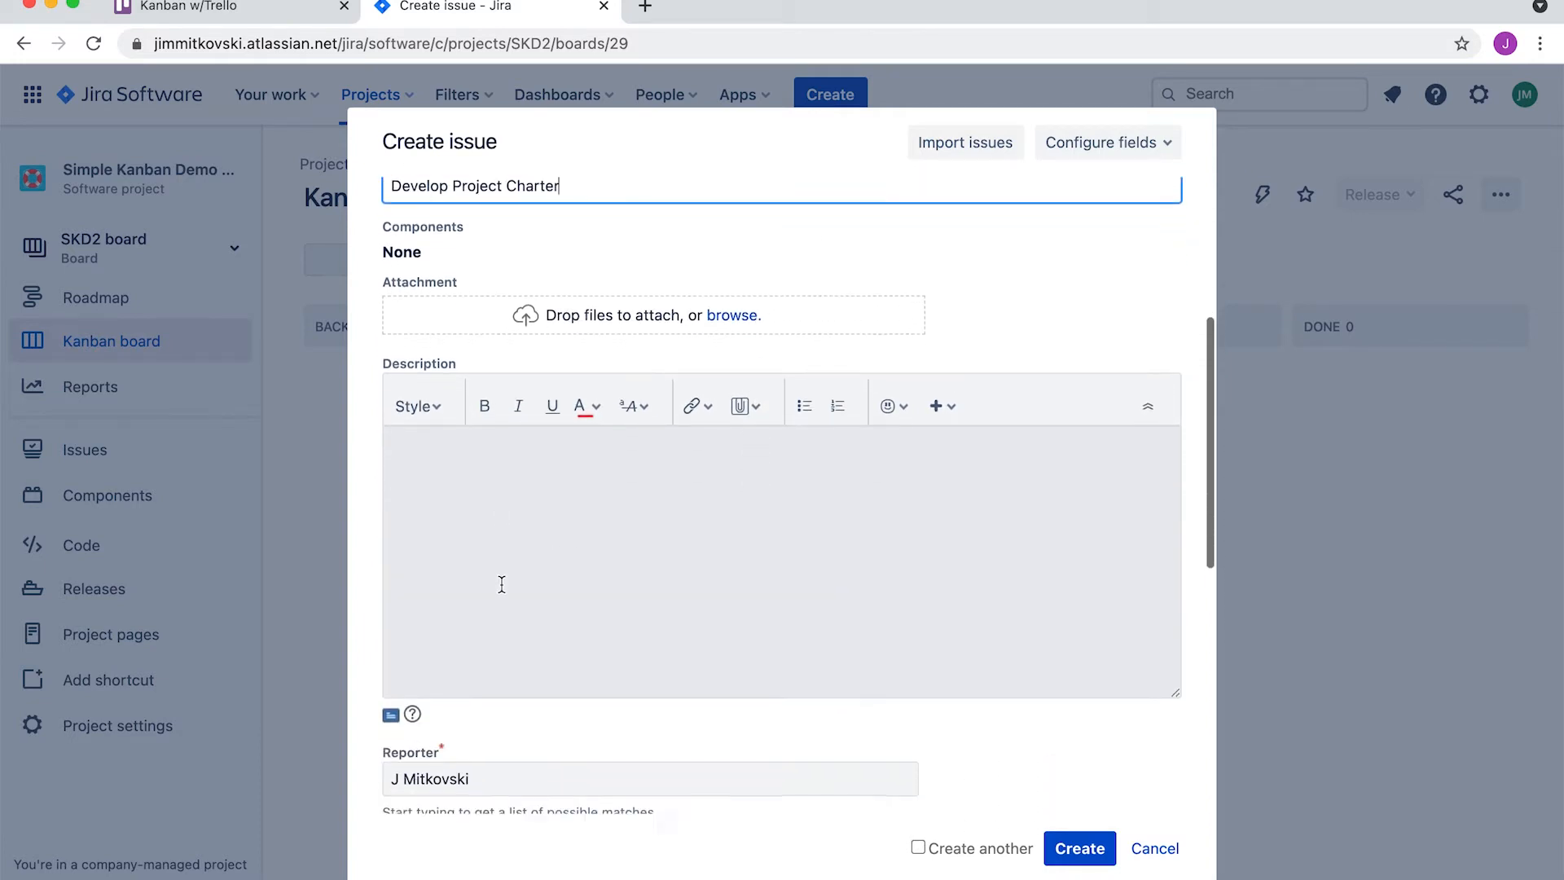
click(418, 409)
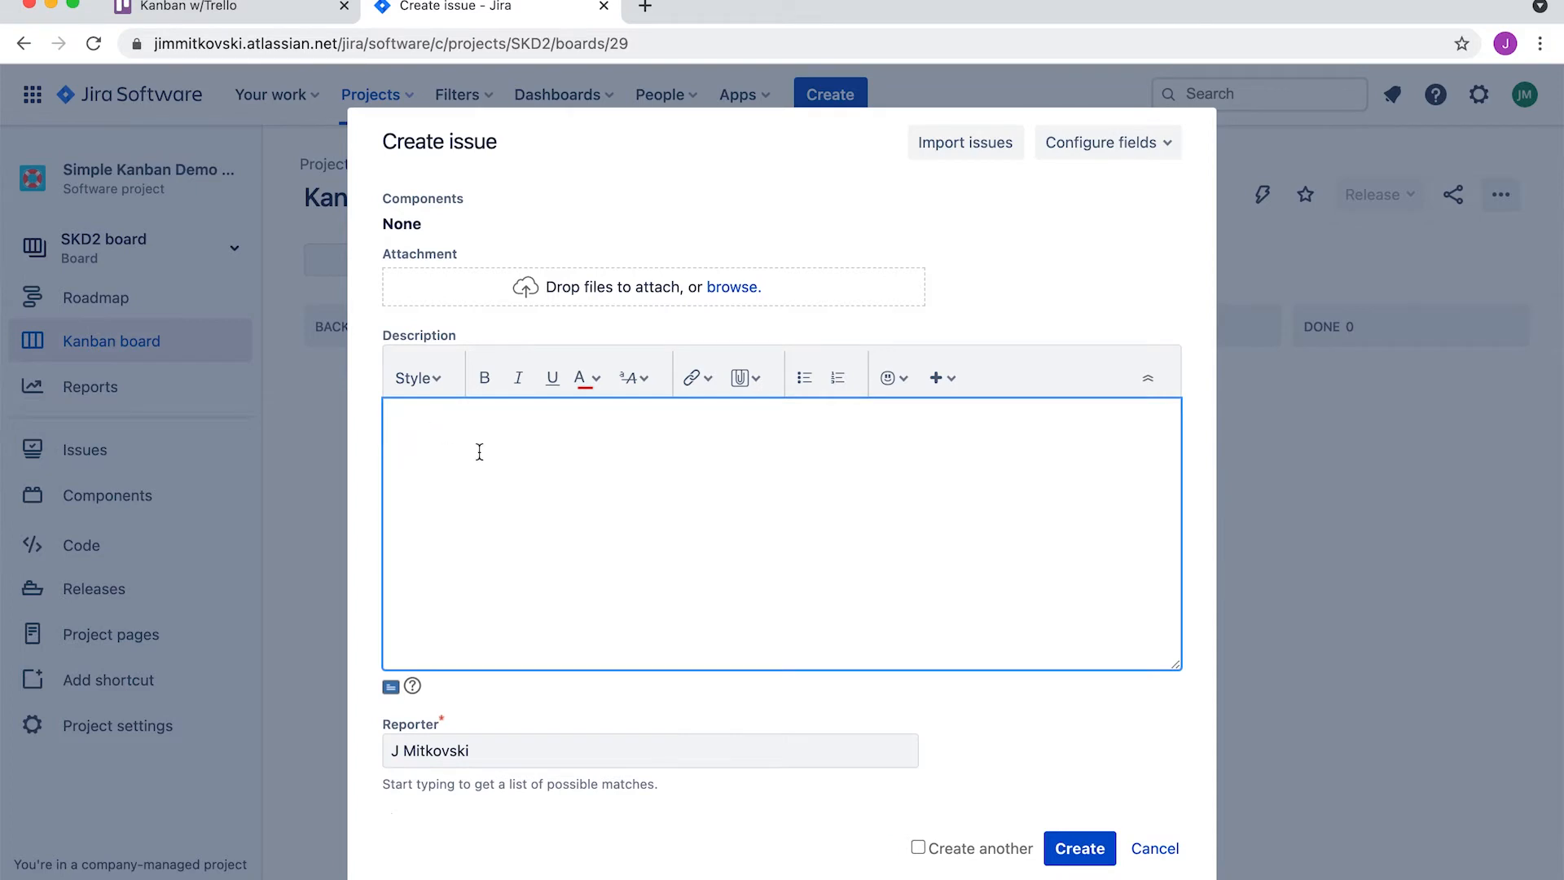
scroll(484, 506, down, 1)
scroll(489, 529, down, 1)
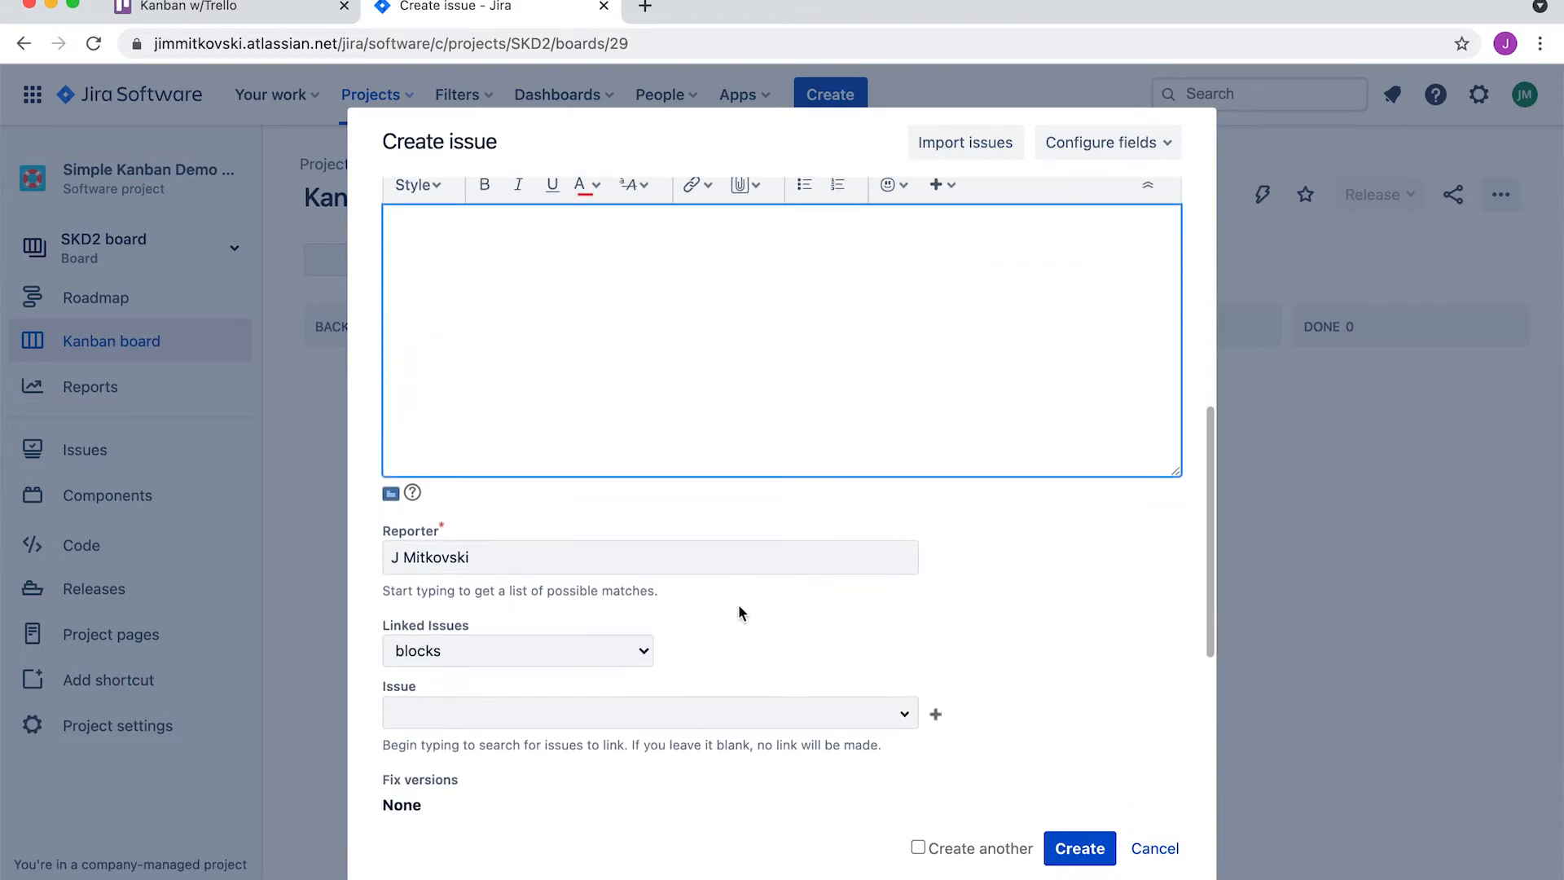
scroll(789, 609, down, 1)
scroll(859, 671, down, 3)
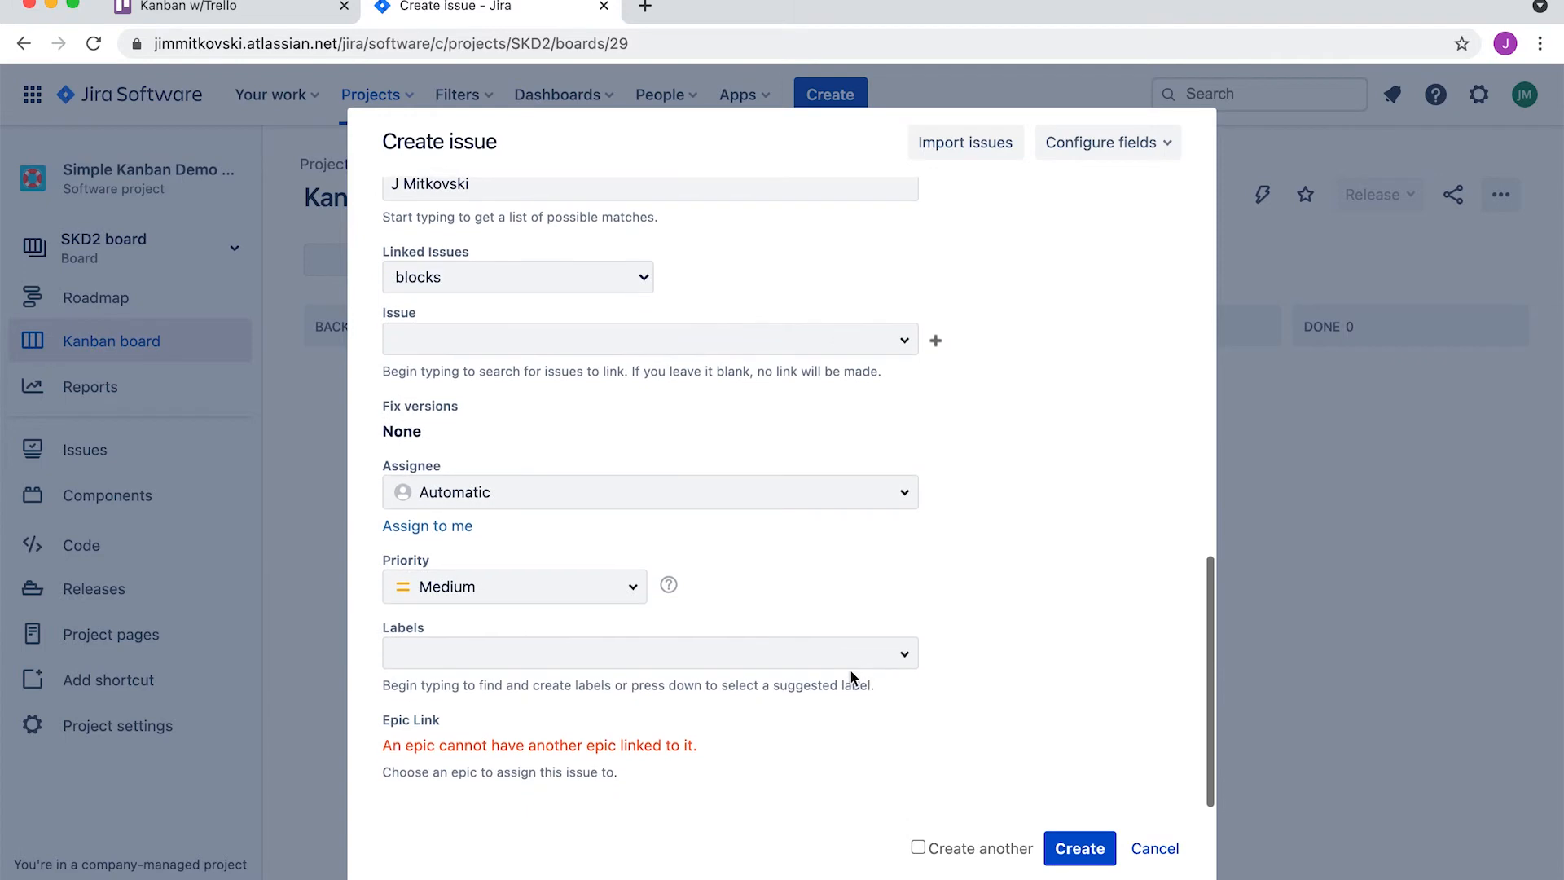
click(904, 493)
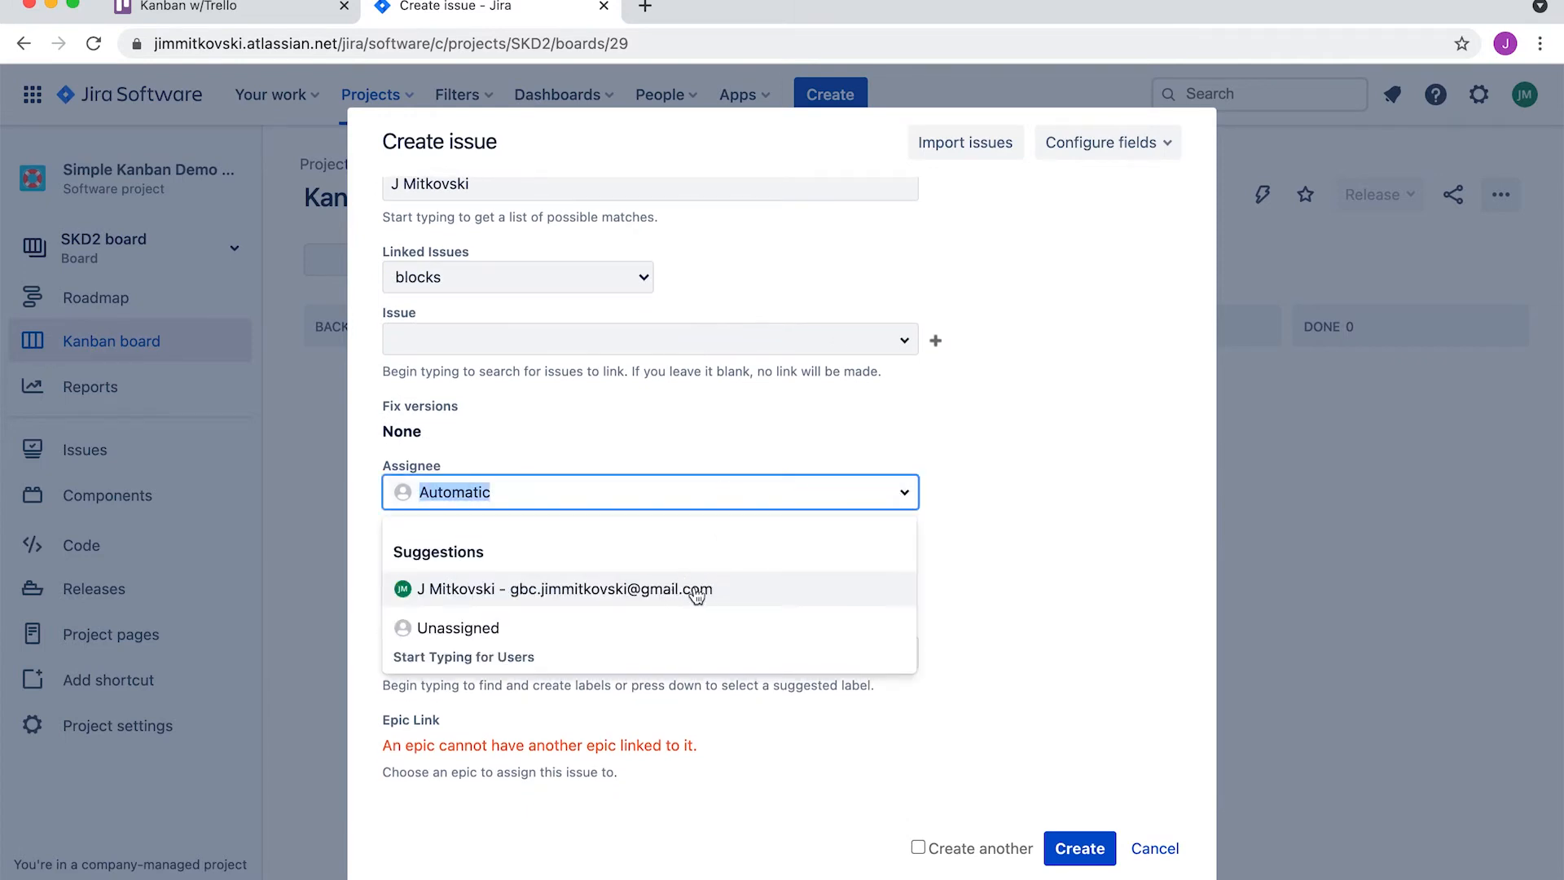
click(1071, 492)
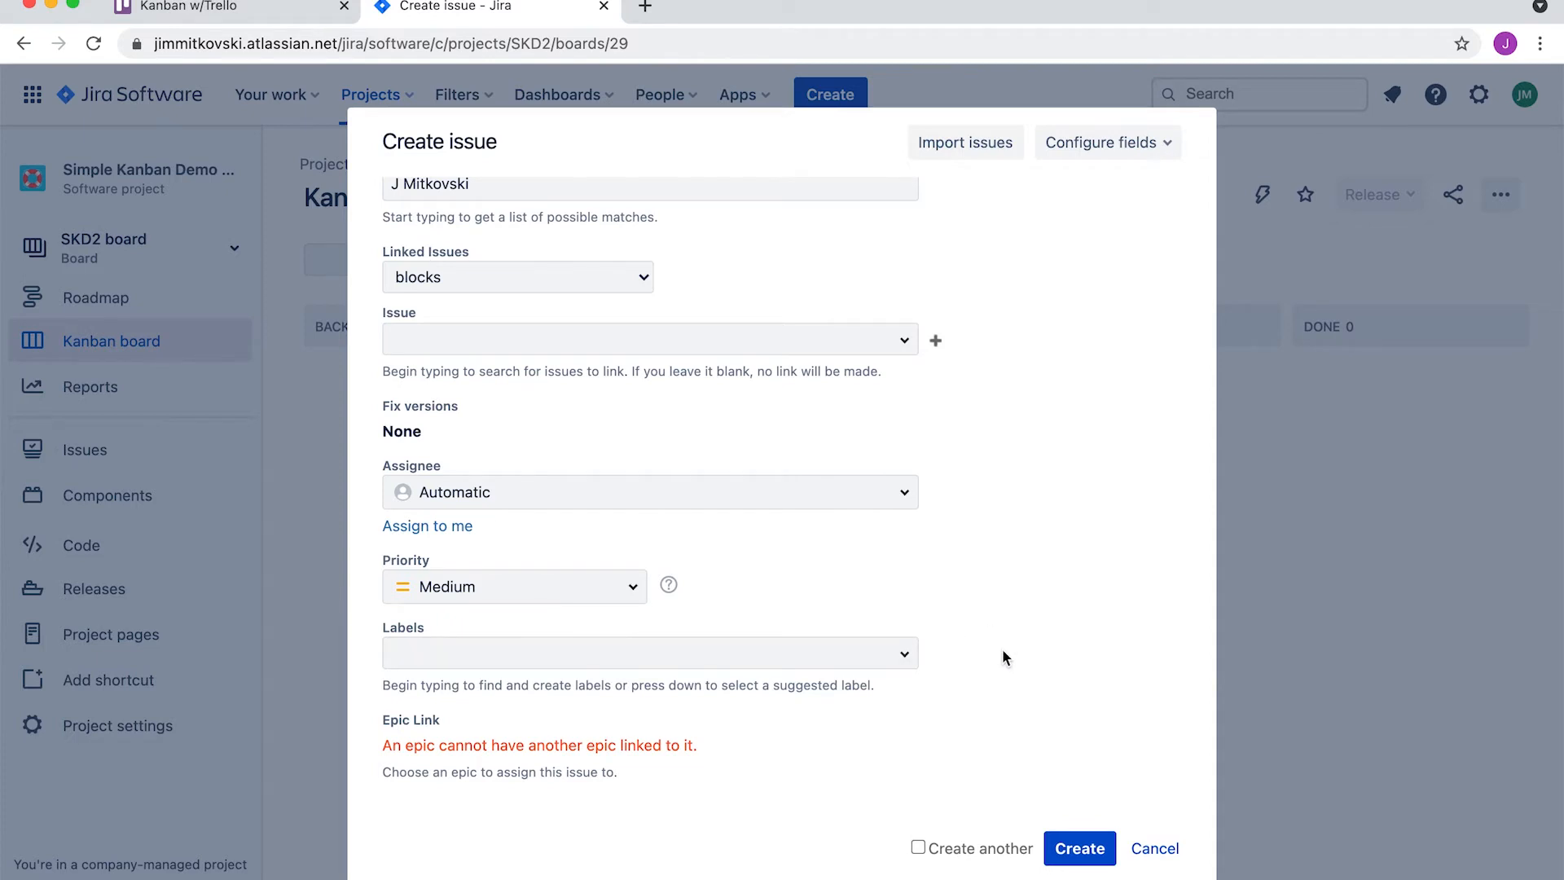
scroll(1002, 656, up, 1)
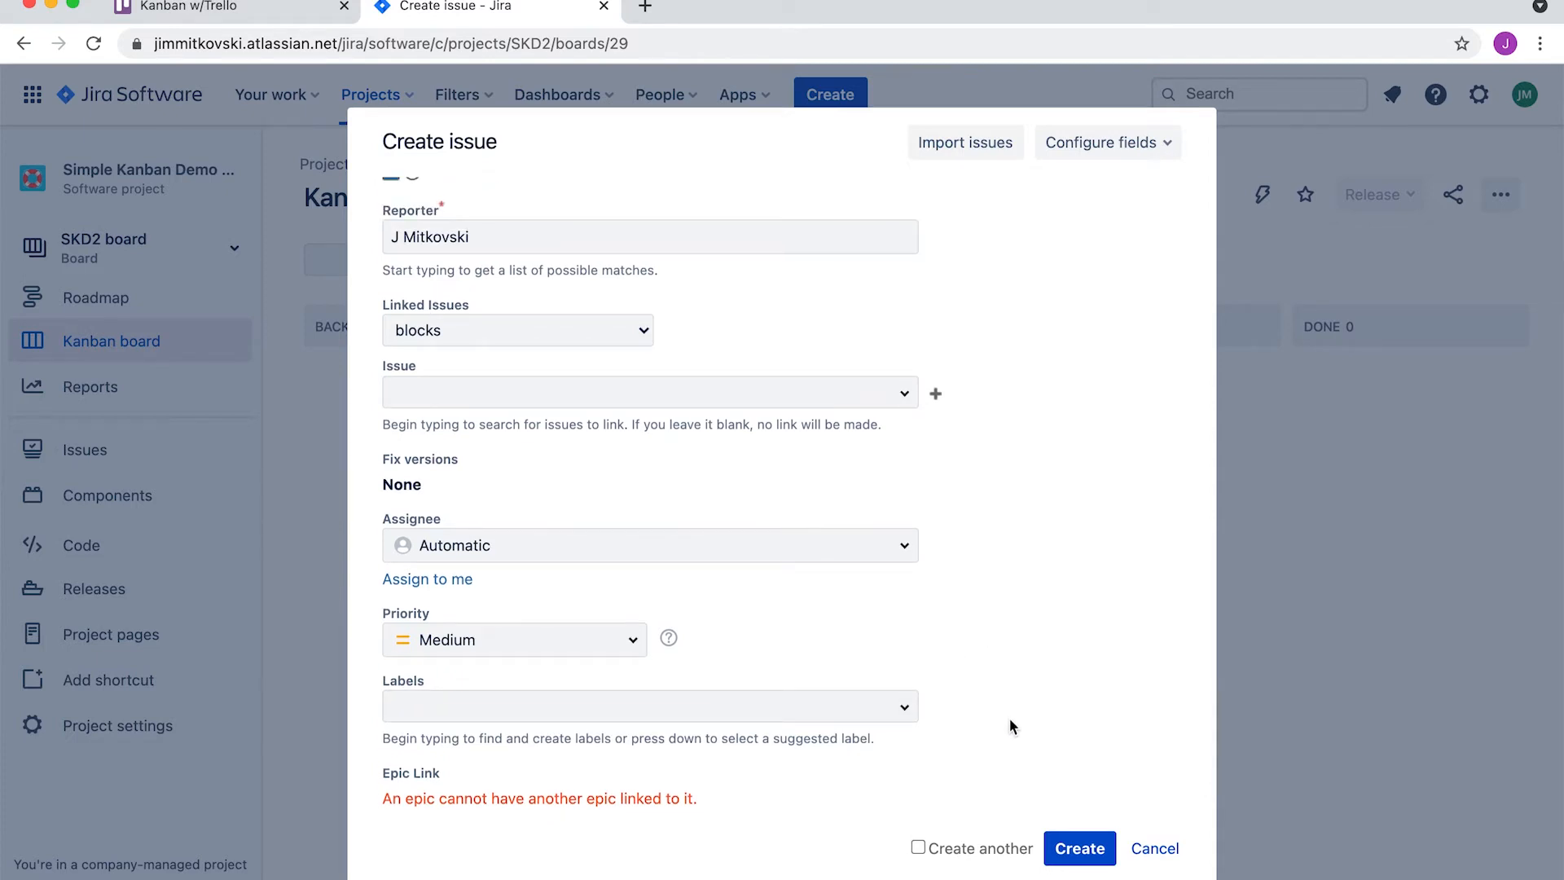
click(1052, 845)
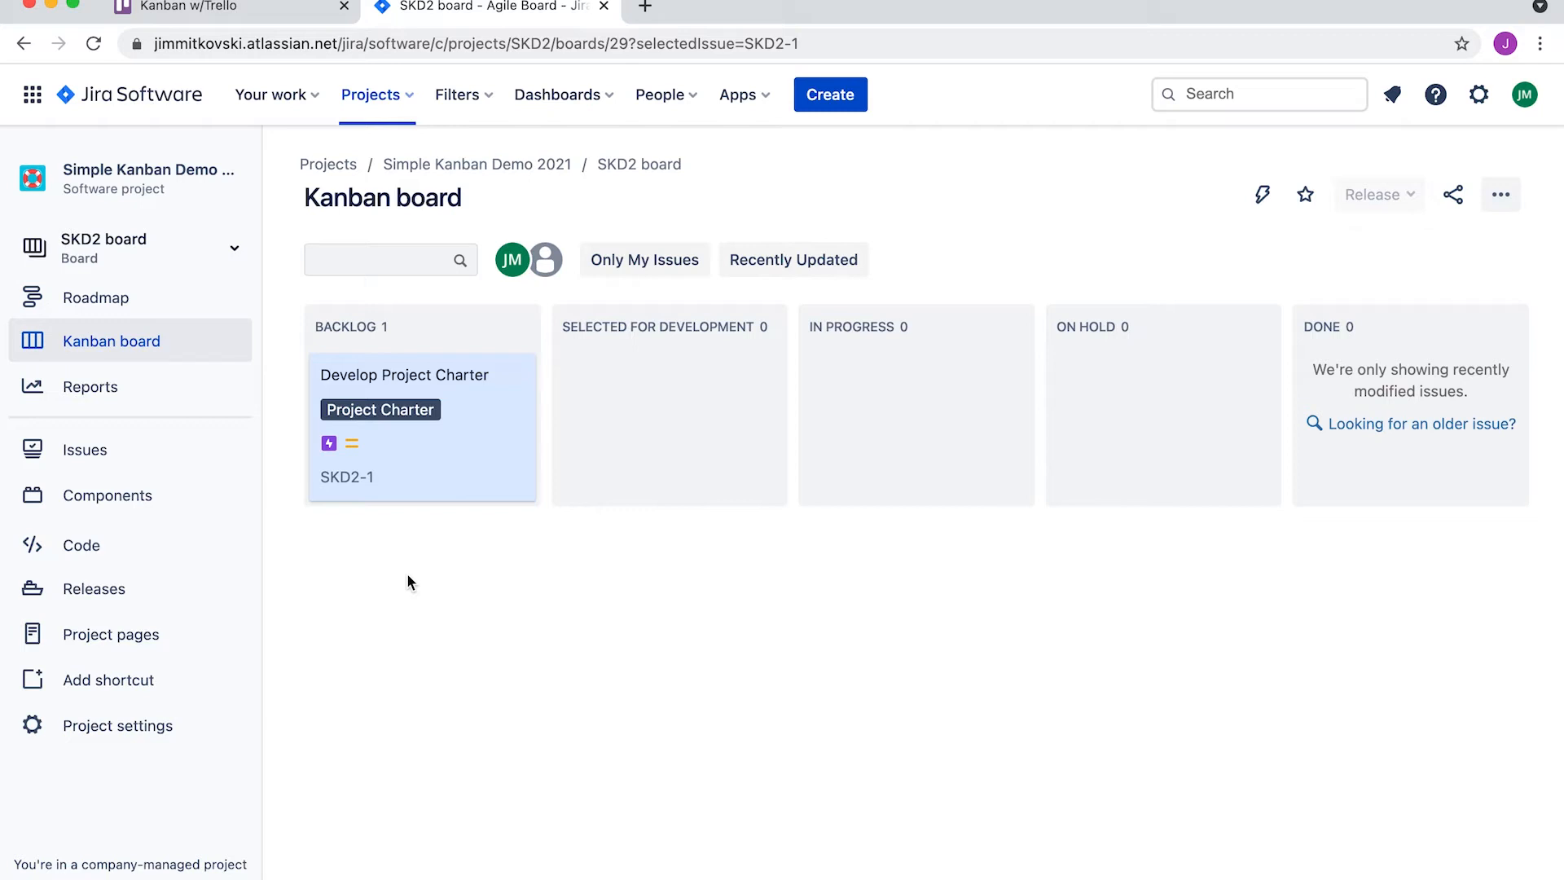
Open the Develop Project Charter epic and add a child task named "Write description"
click(469, 395)
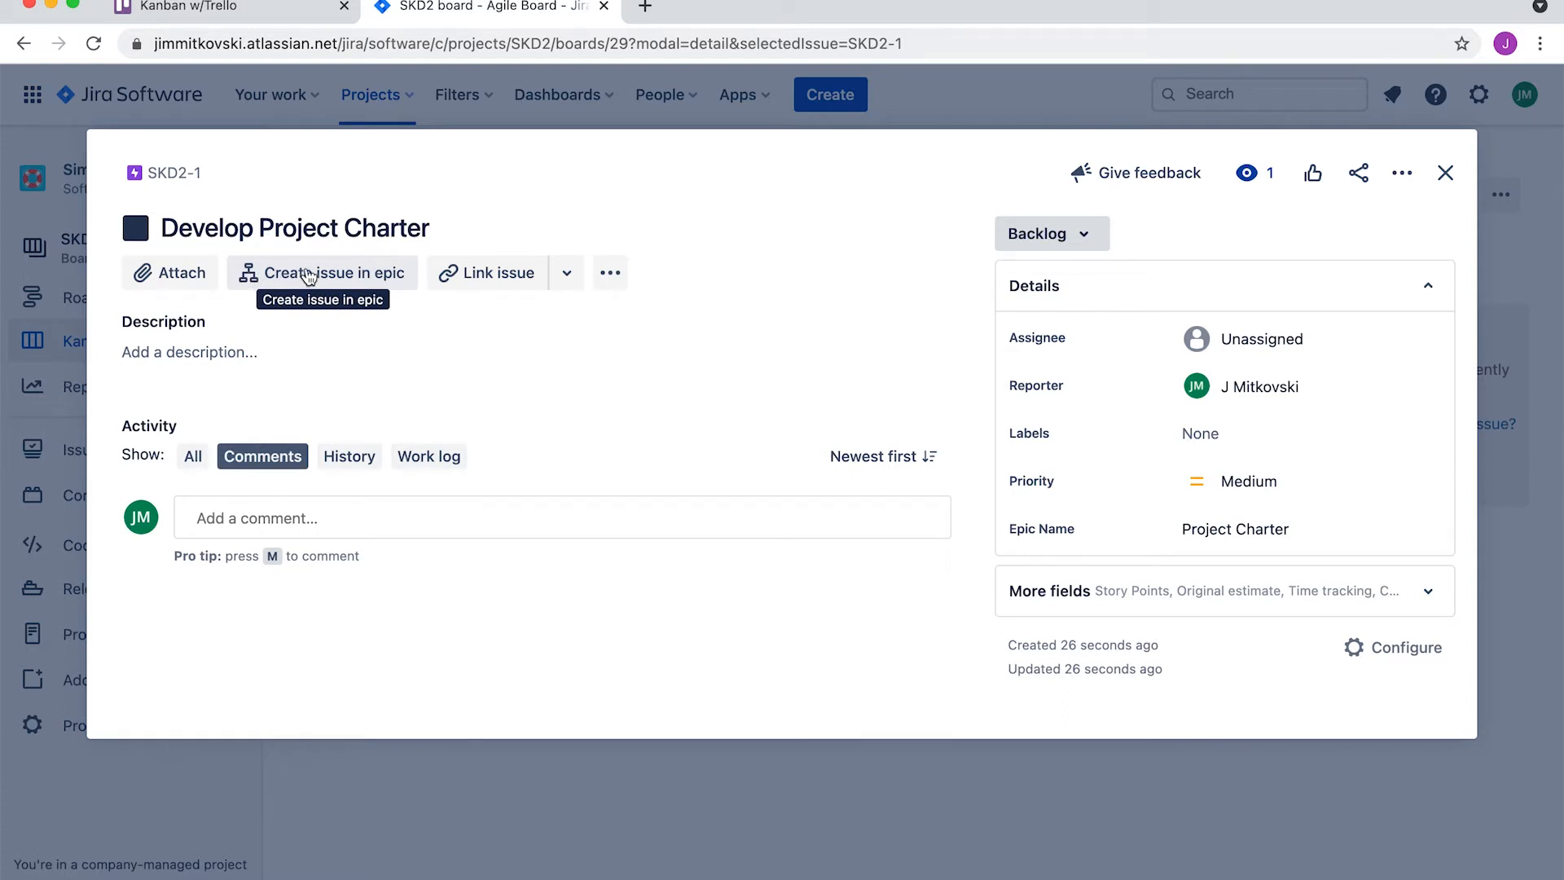
click(306, 276)
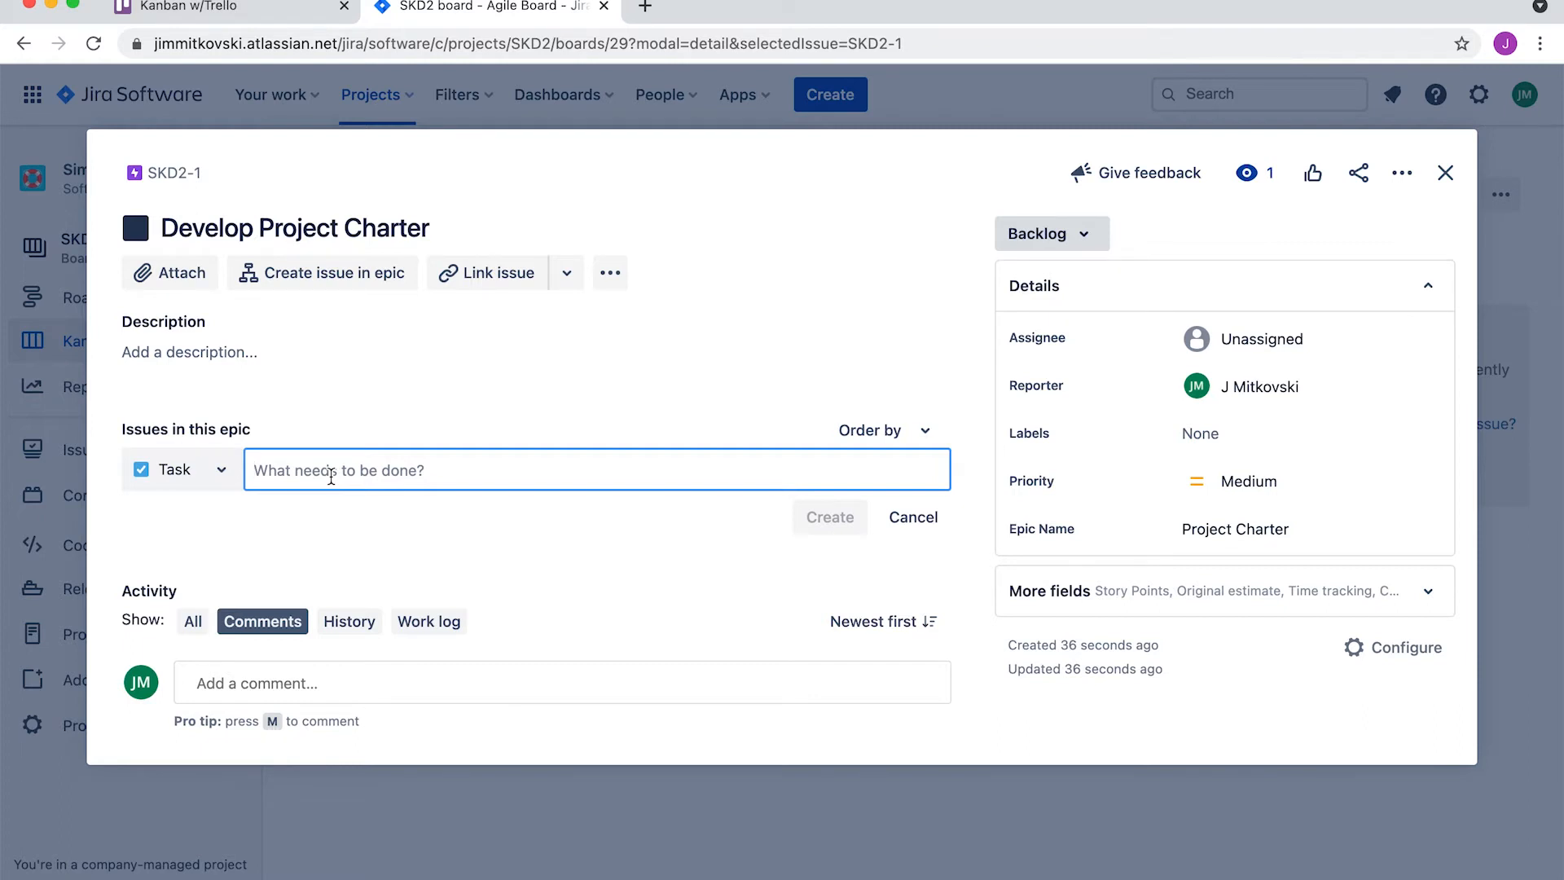
text(Write de)
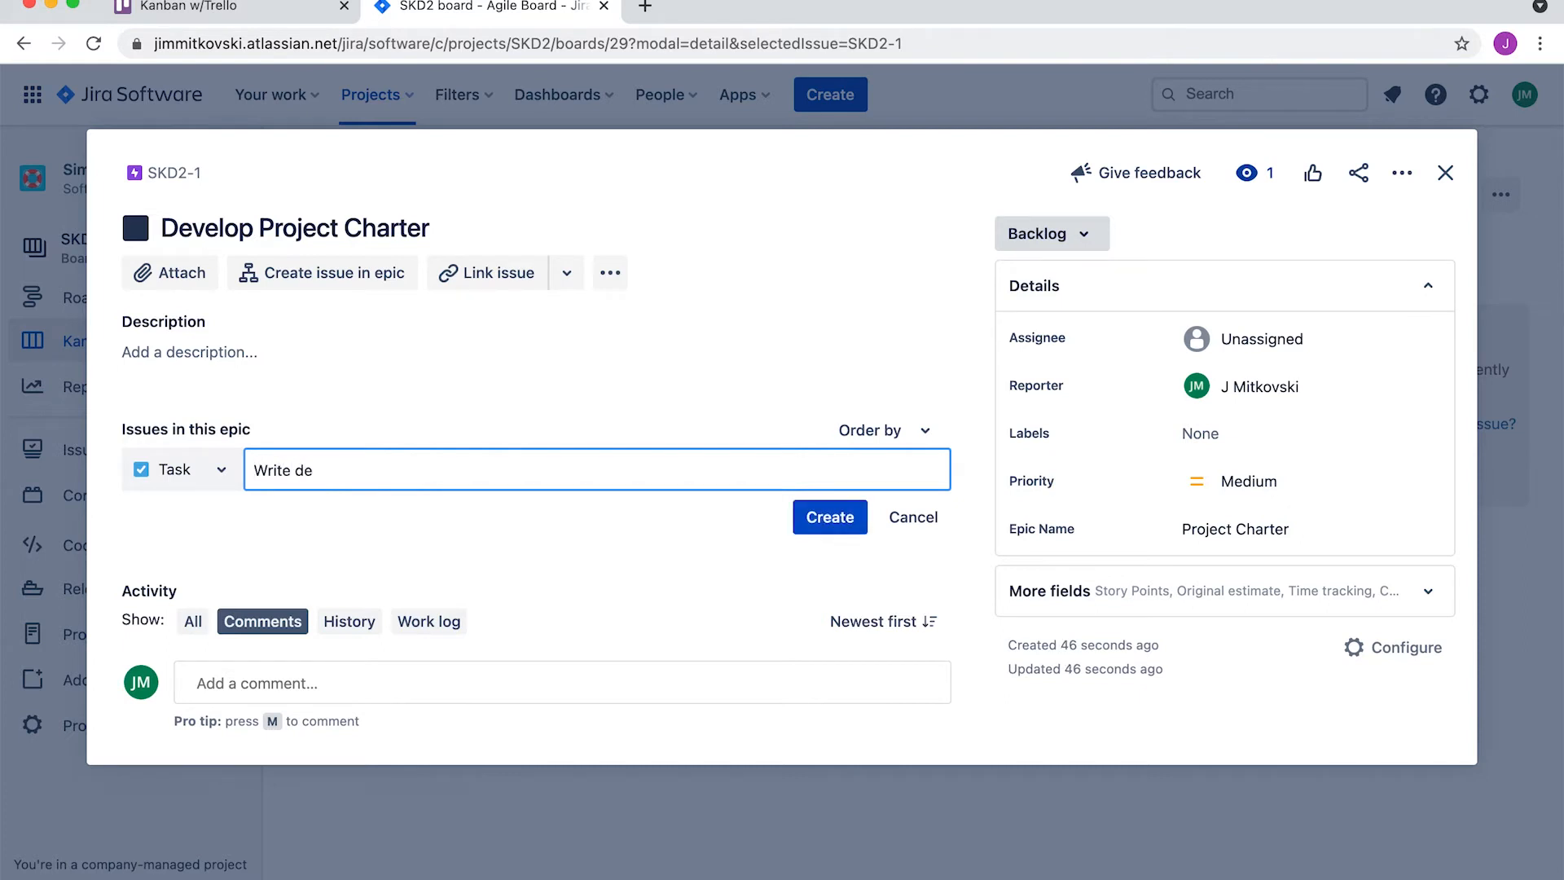
text(scritio)
key(BackSpace)
key(BackSpace)
text(ption)
click(843, 525)
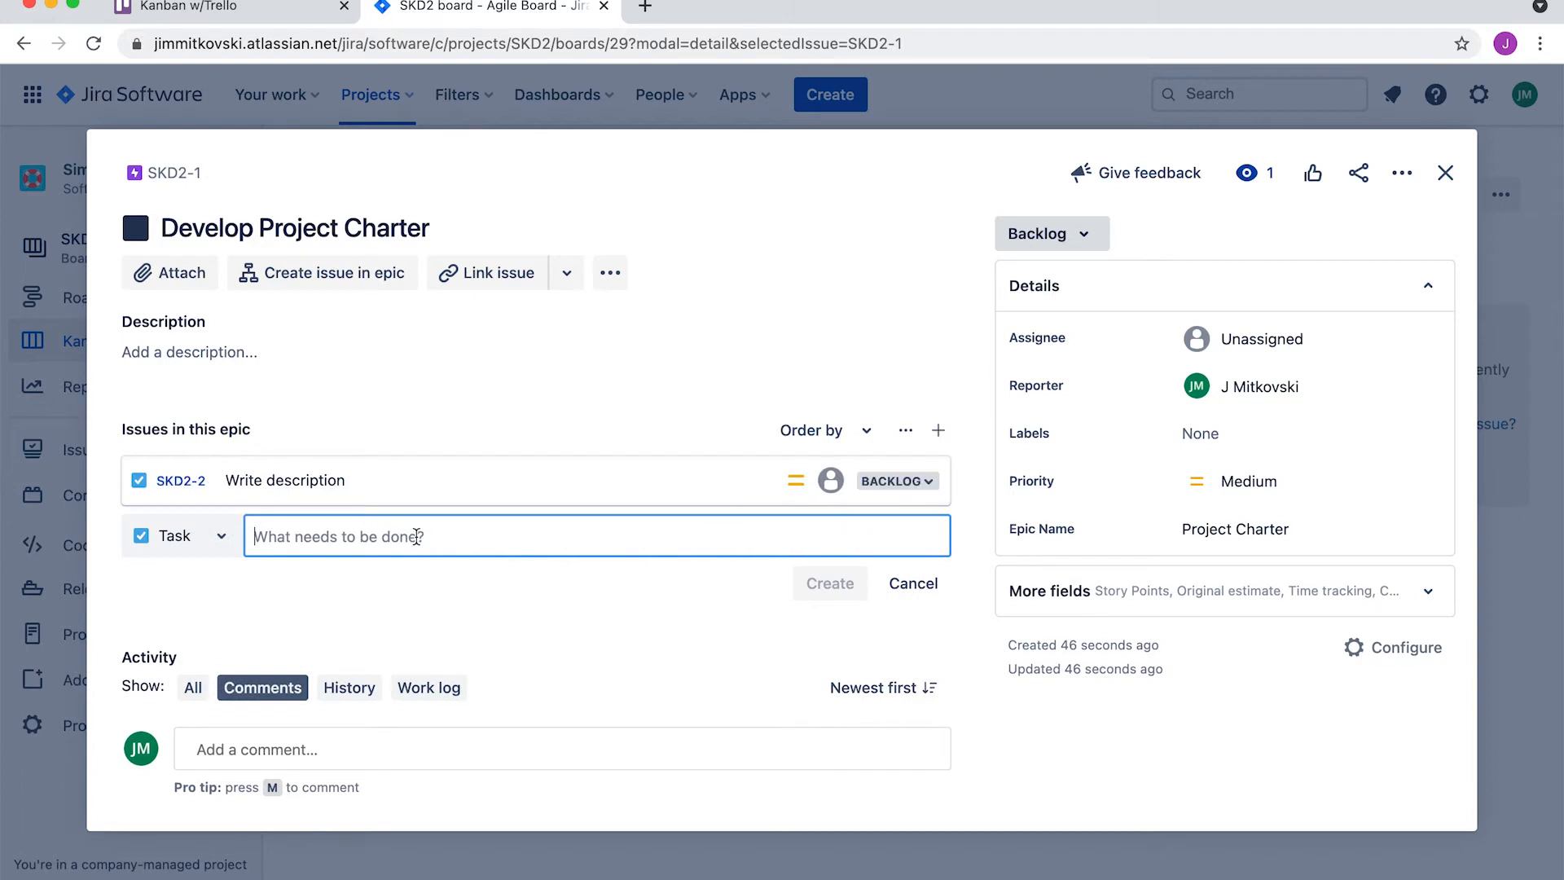
Add the task "Define objectives and success criteria" to the Develop Project Charter epic
text(Define )
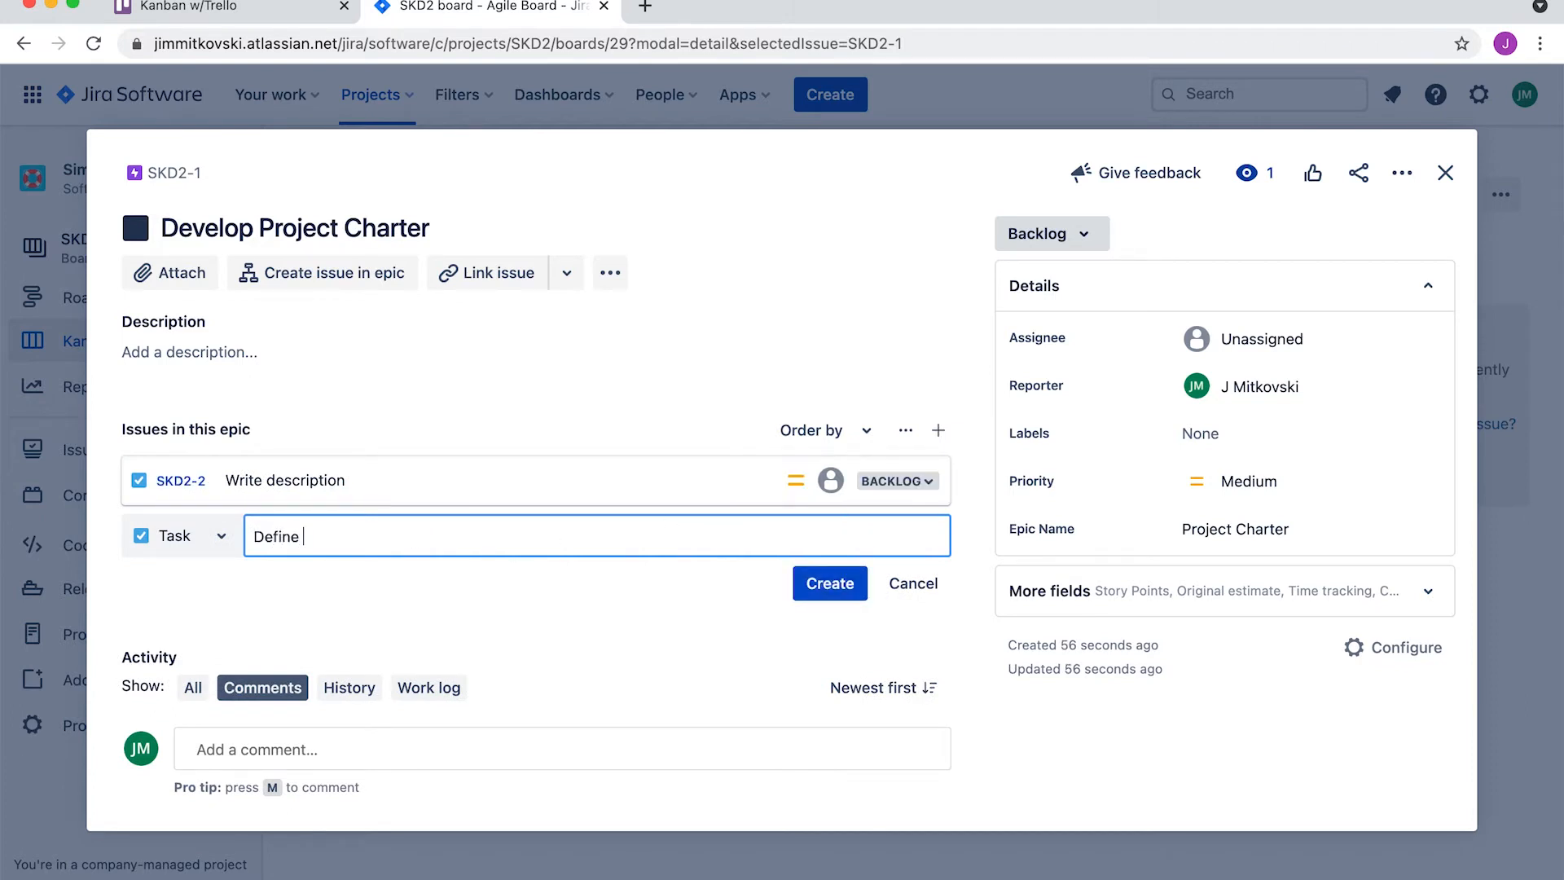
text(objectives and success c)
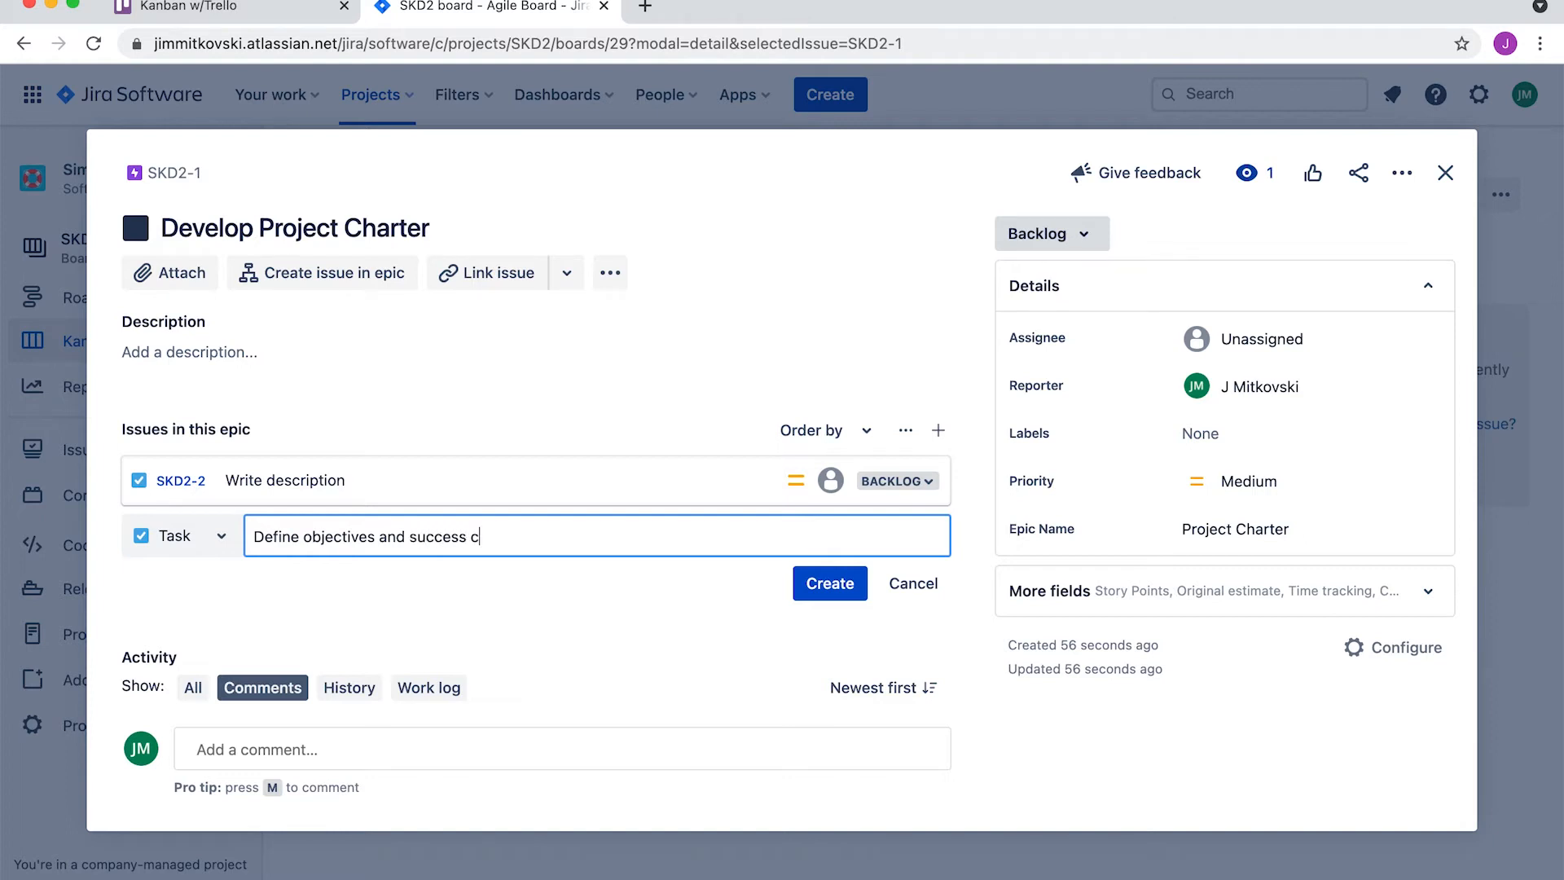
text(riteria)
click(849, 592)
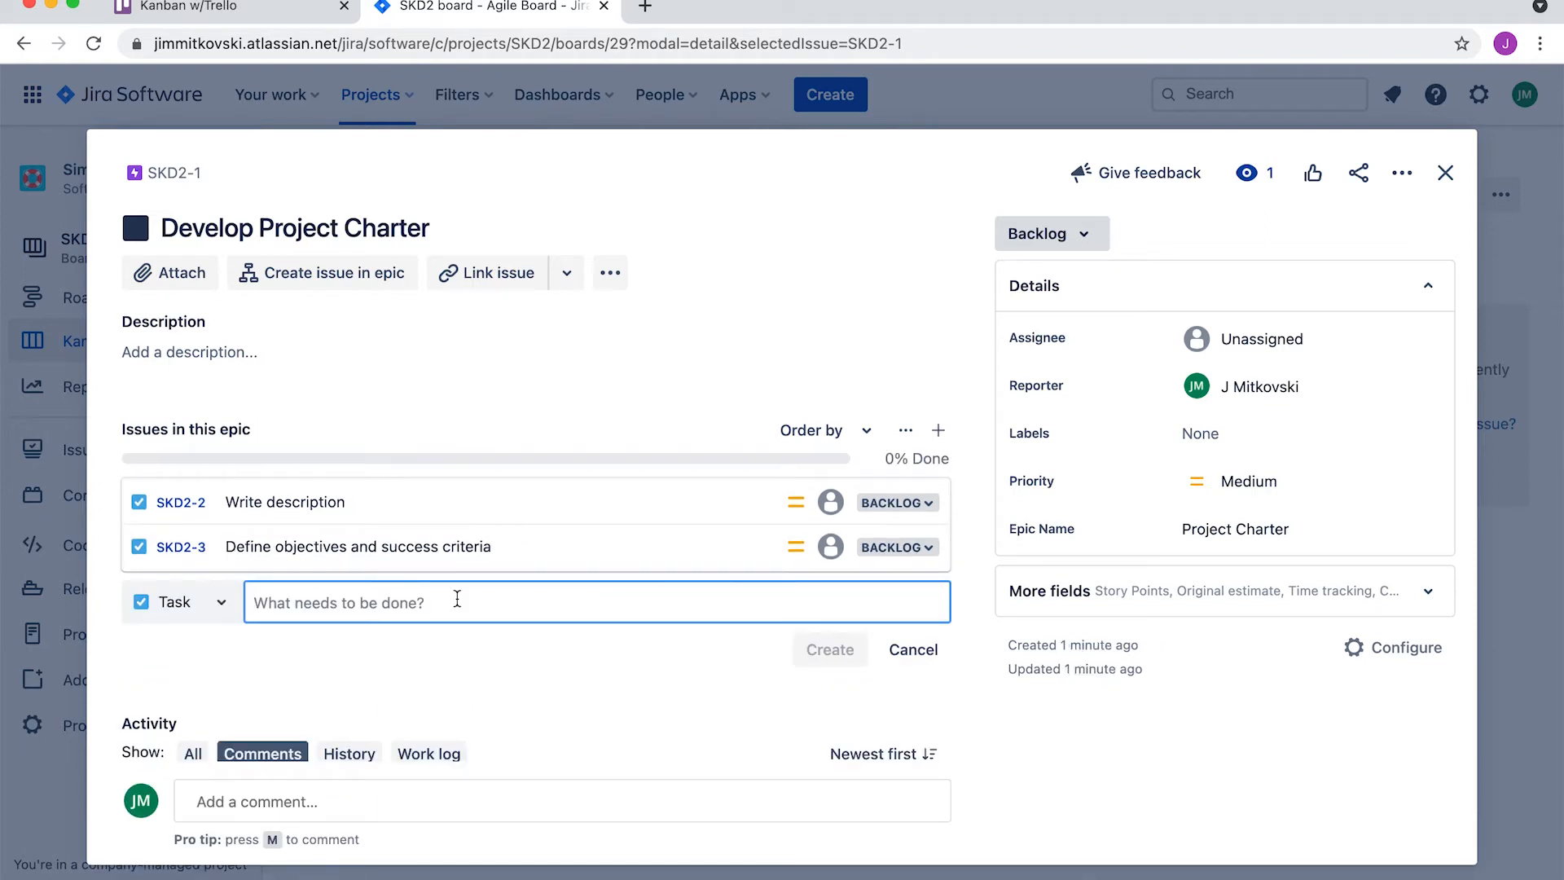
Add the task "Identify and list high level requirements" to the Develop Project Charter epic
text(Ide)
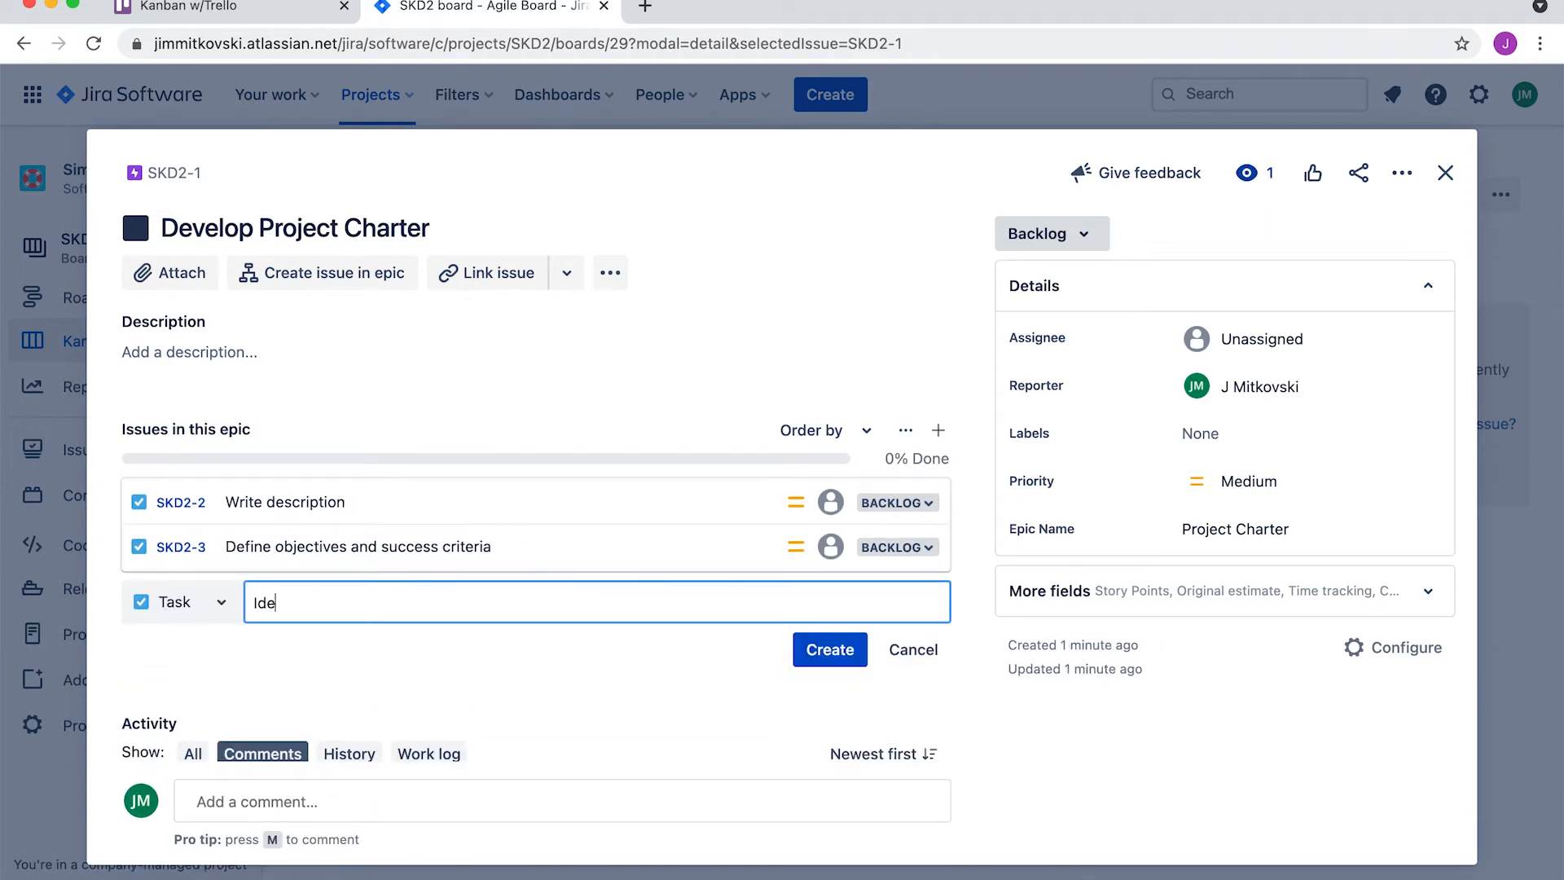
text(ntify and list high level )
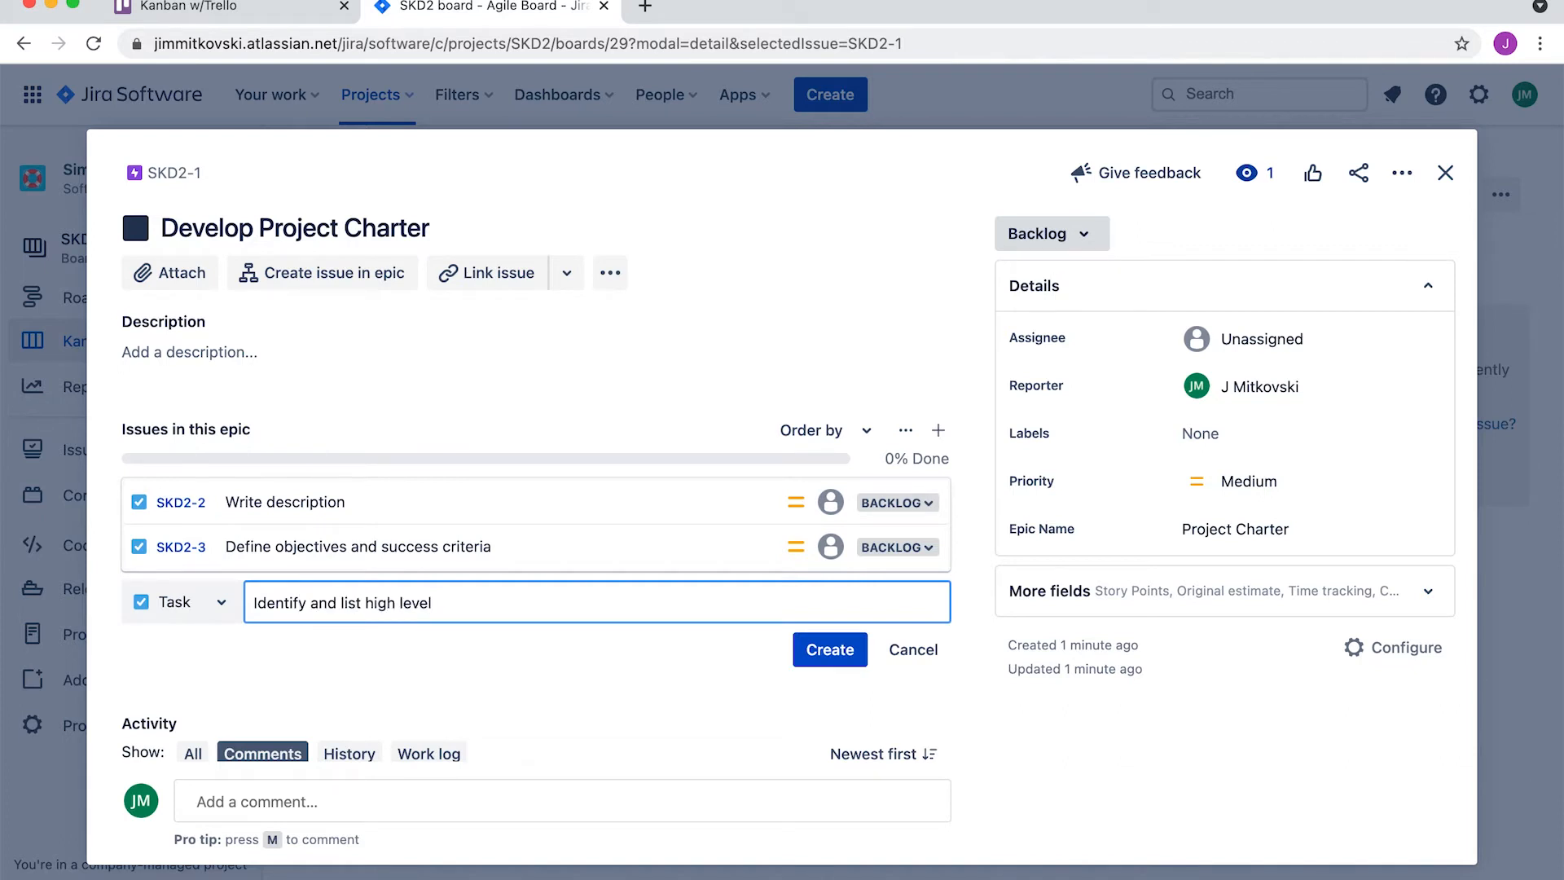
text(requirements)
key(Return)
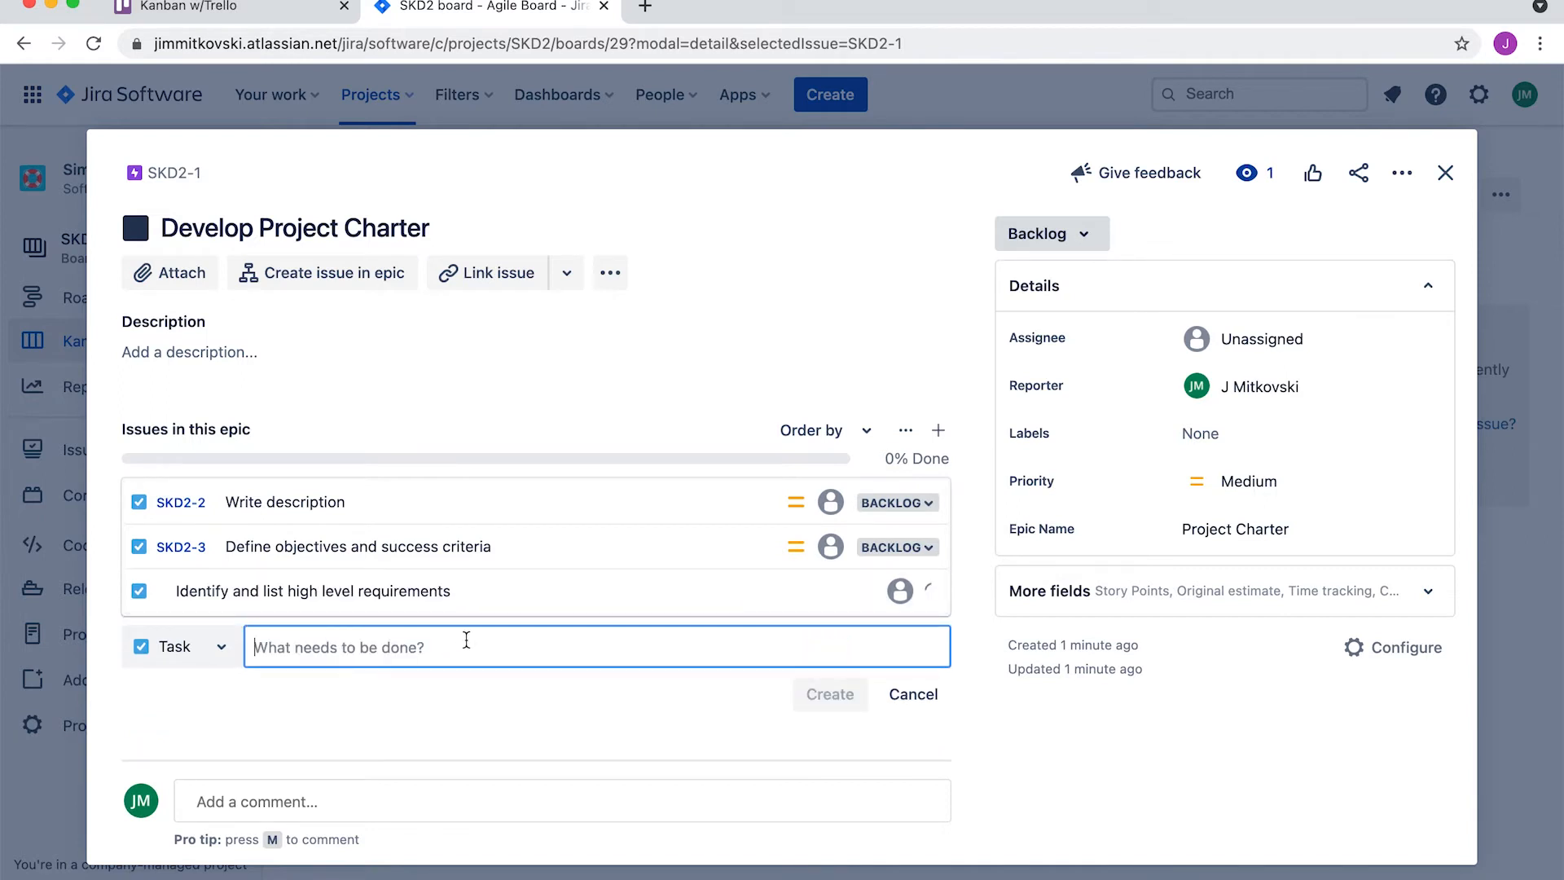
Add the task "Identify risks" to the Develop Project Charter epic and close the epic to return to the board
text(enti)
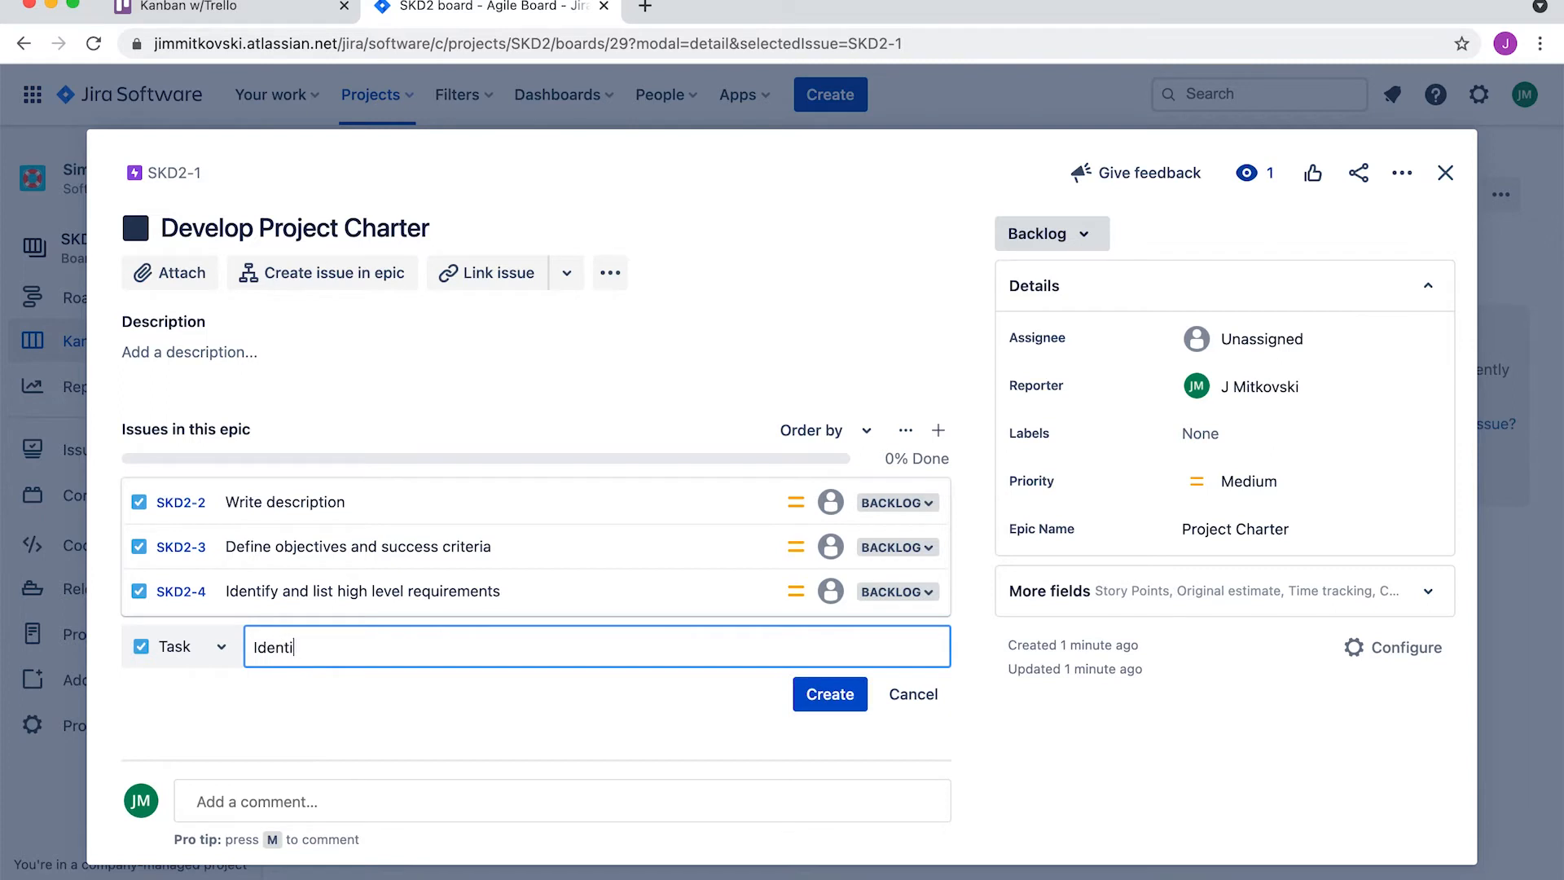
text(fy risks and create a risk register)
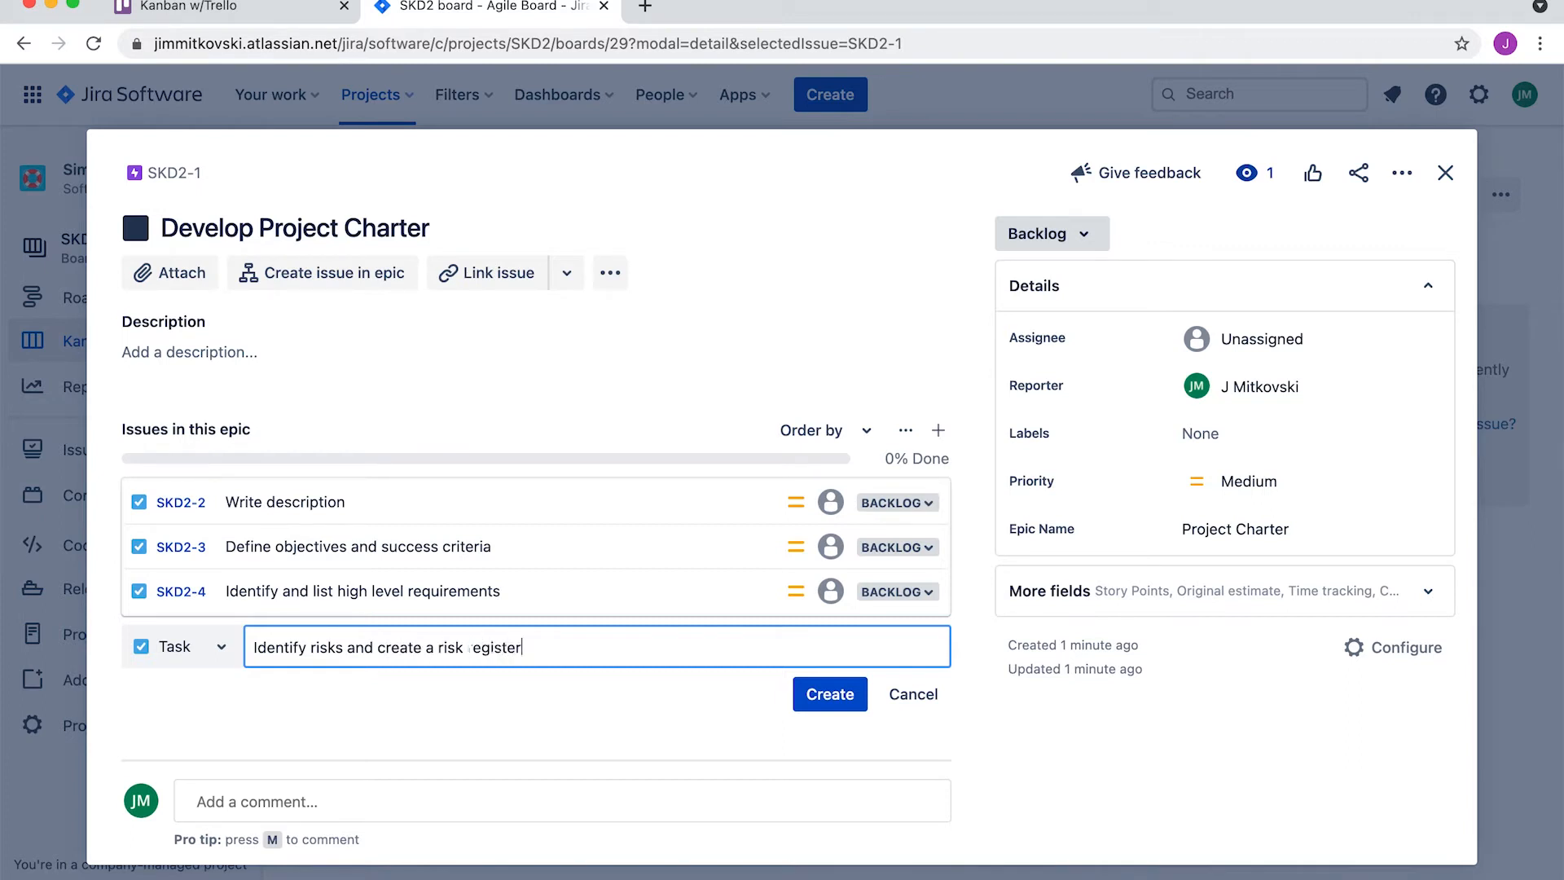
key(BackSpace)
key(BackSpace)
key(BackSpace)
key(BackSpace)
key(BackSpace)
key(BackSpace)
key(BackSpace)
key(BackSpace)
key(BackSpace)
key(BackSpace)
key(BackSpace)
key(BackSpace)
key(BackSpace)
key(BackSpace)
key(BackSpace)
key(BackSpace)
key(BackSpace)
key(BackSpace)
key(BackSpace)
key(BackSpace)
key(BackSpace)
key(BackSpace)
key(BackSpace)
key(BackSpace)
key(BackSpace)
key(BackSpace)
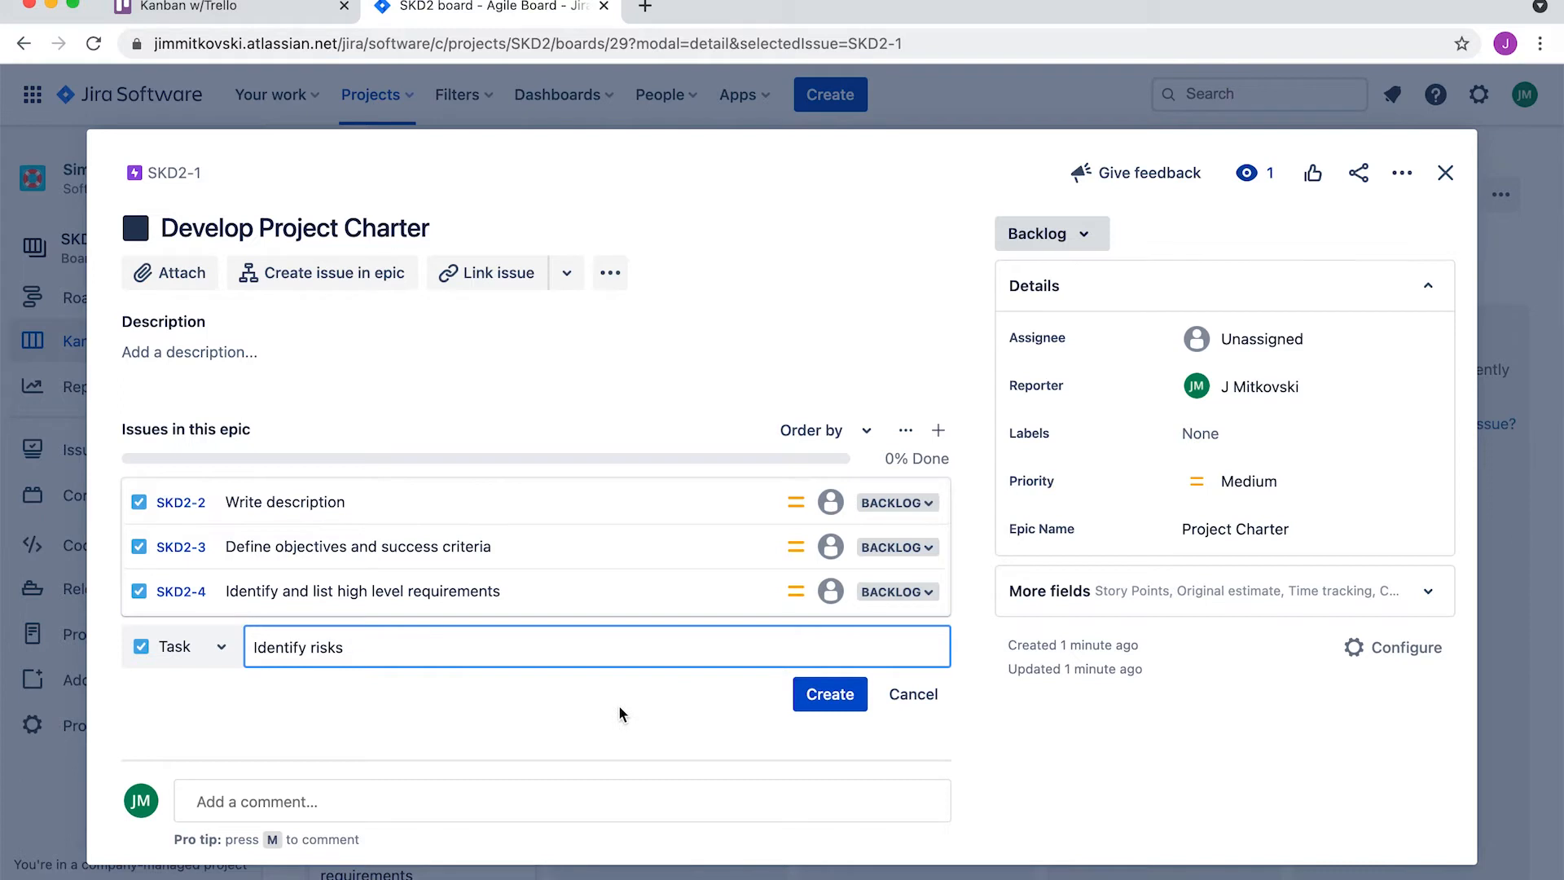
click(825, 695)
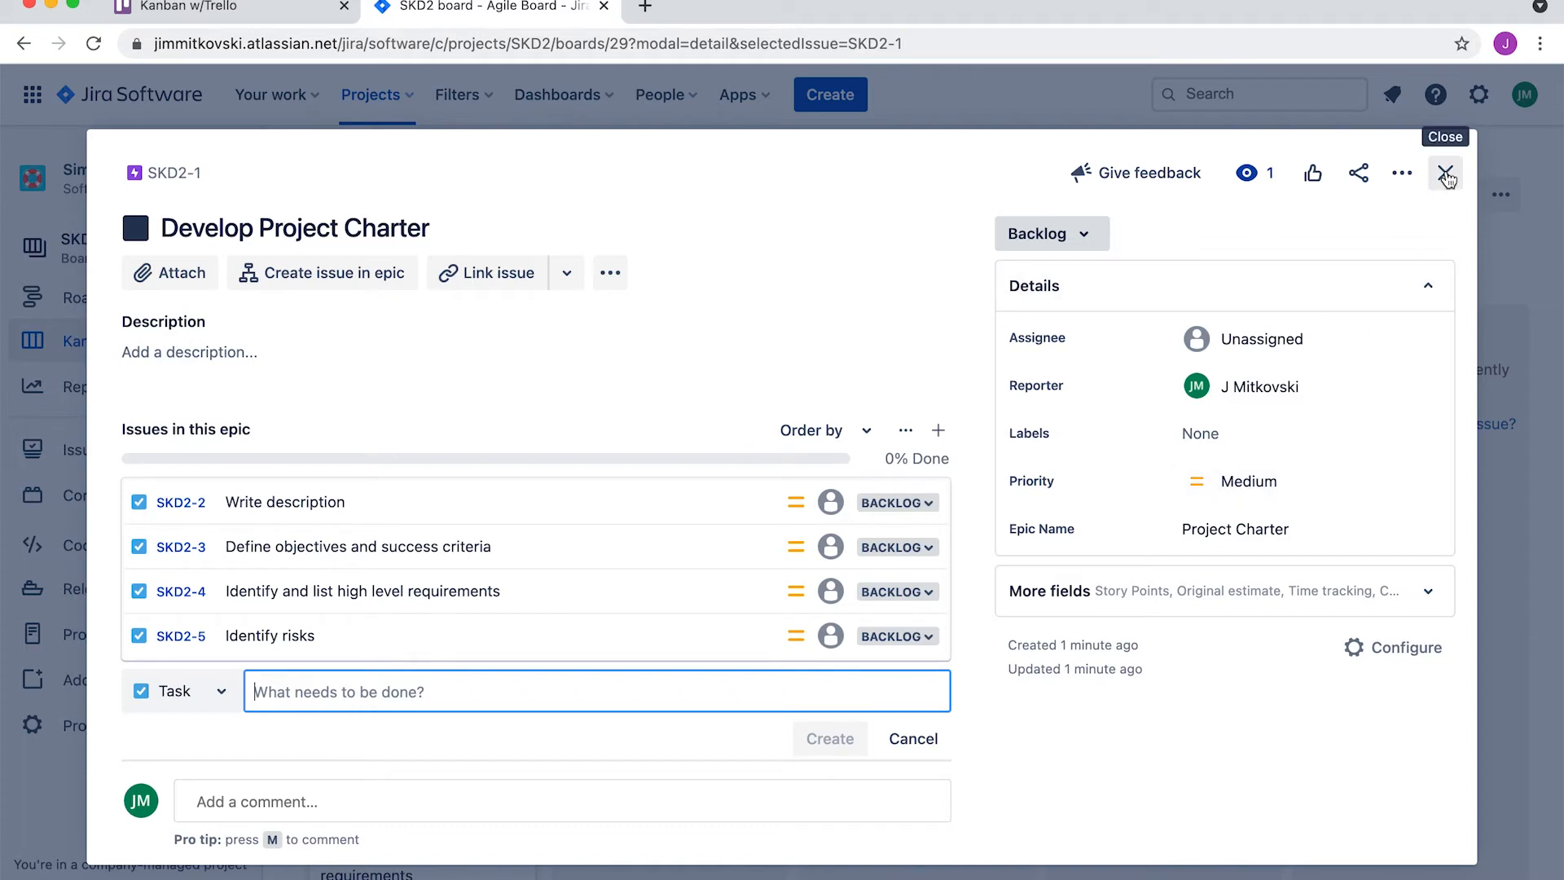
click(1445, 173)
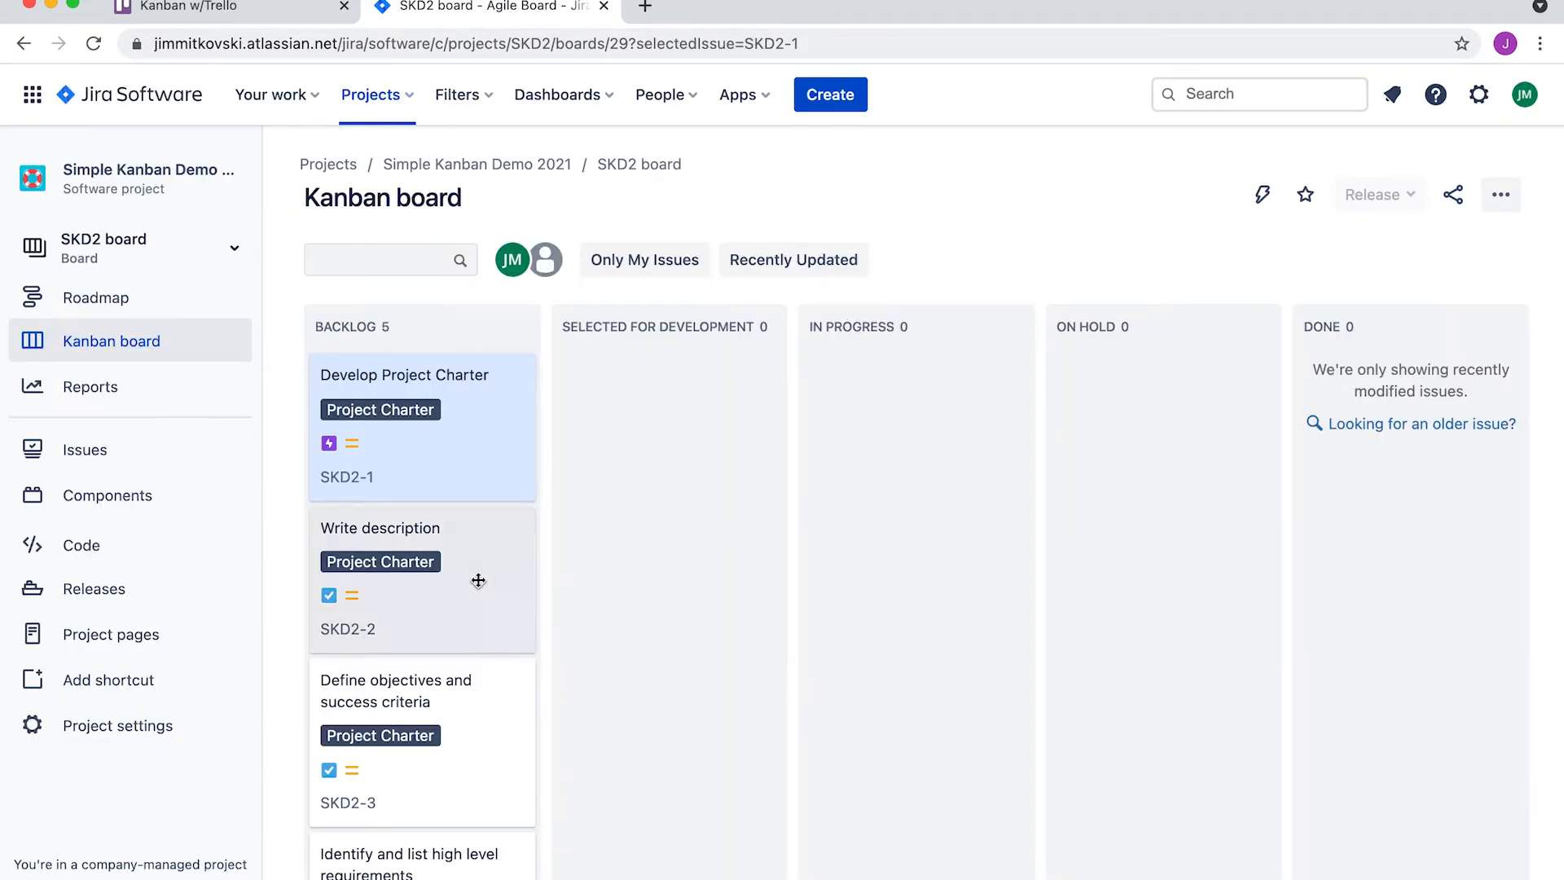
Look through the epic and task cards in the Kanban board's Backlog column
scroll(478, 579, down, 3)
scroll(474, 529, up, 2)
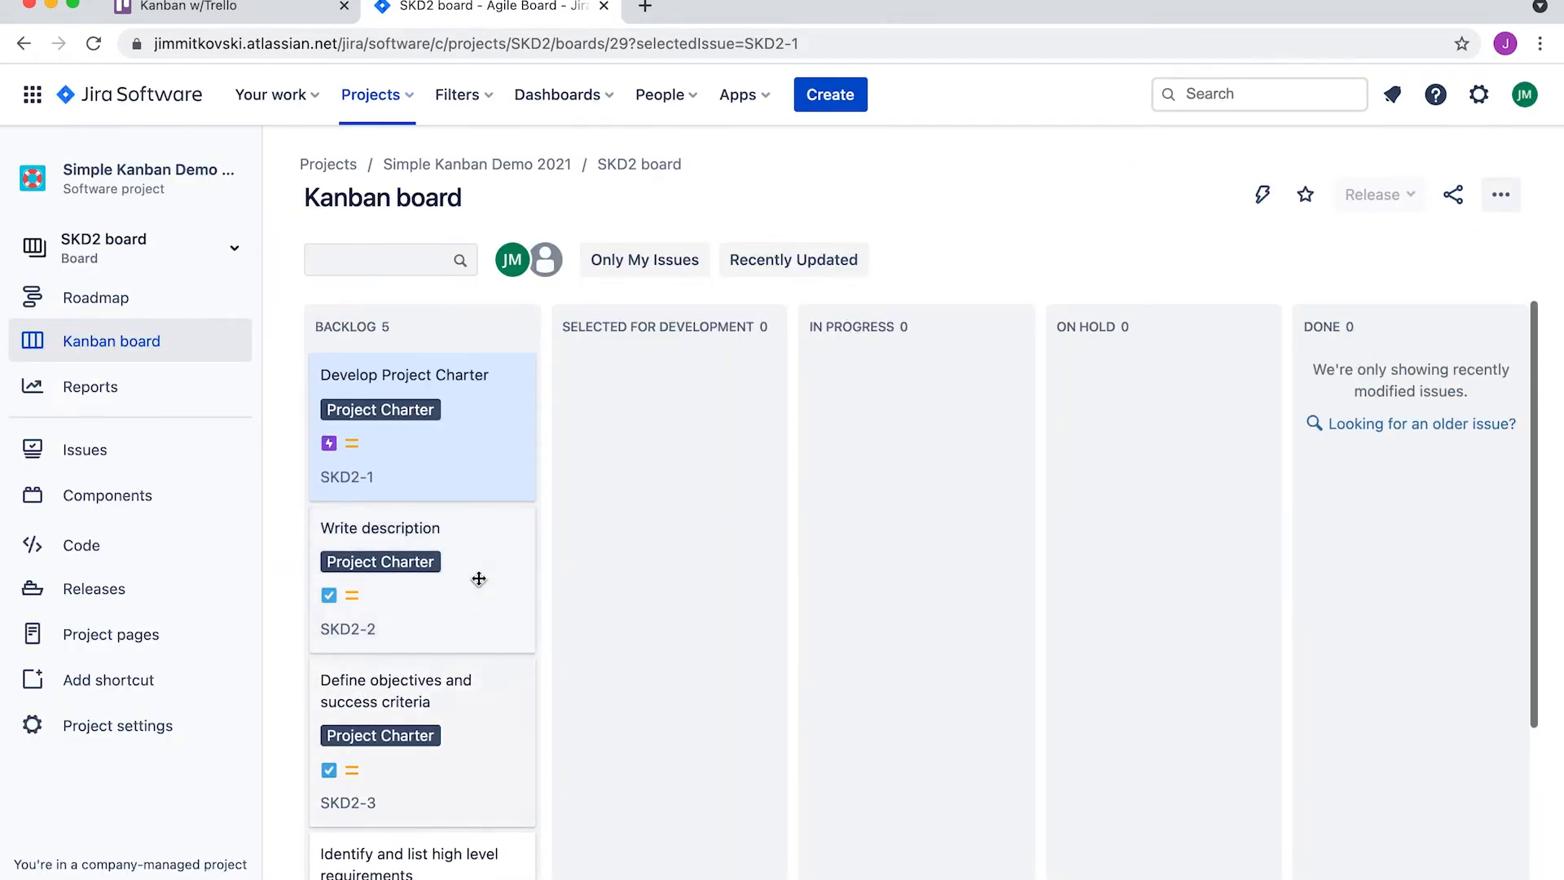
scroll(491, 542, down, 3)
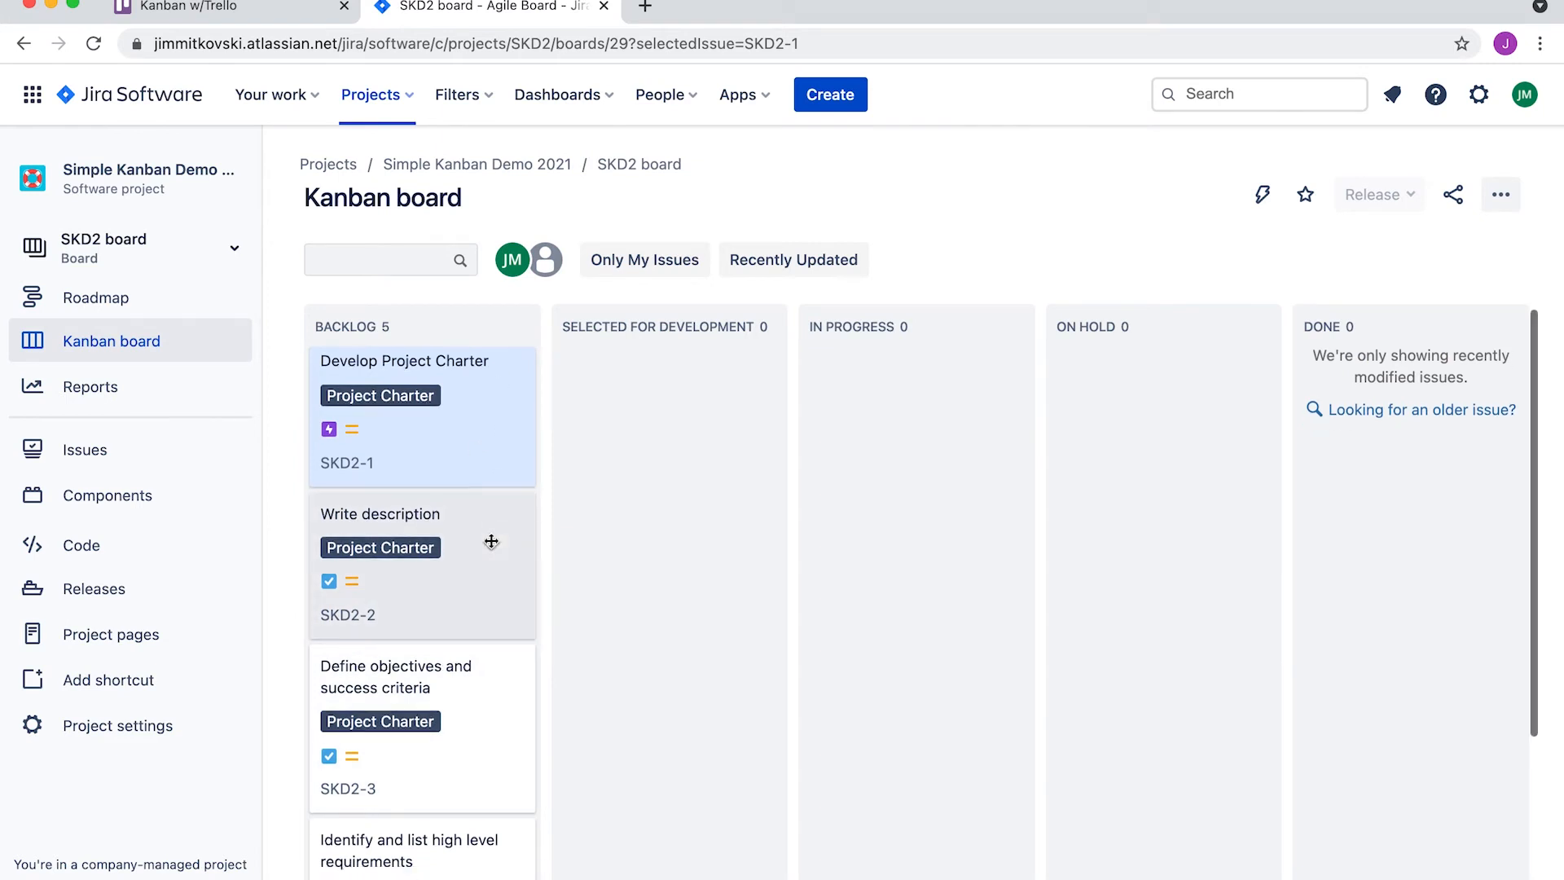
scroll(491, 541, up, 3)
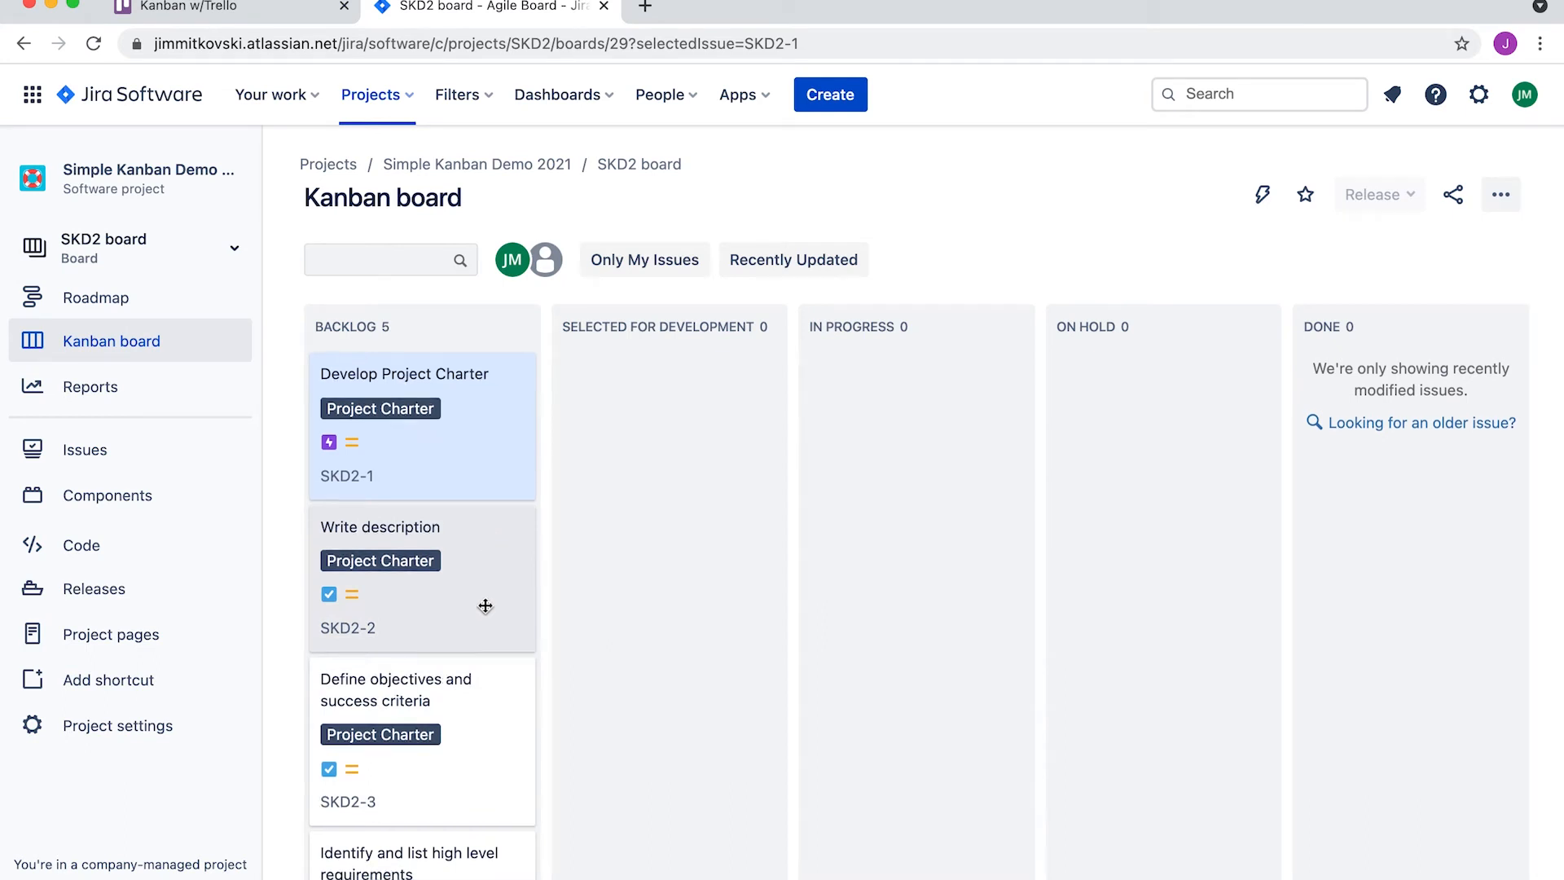
scroll(485, 603, down, 3)
scroll(485, 606, down, 1)
scroll(486, 606, up, 5)
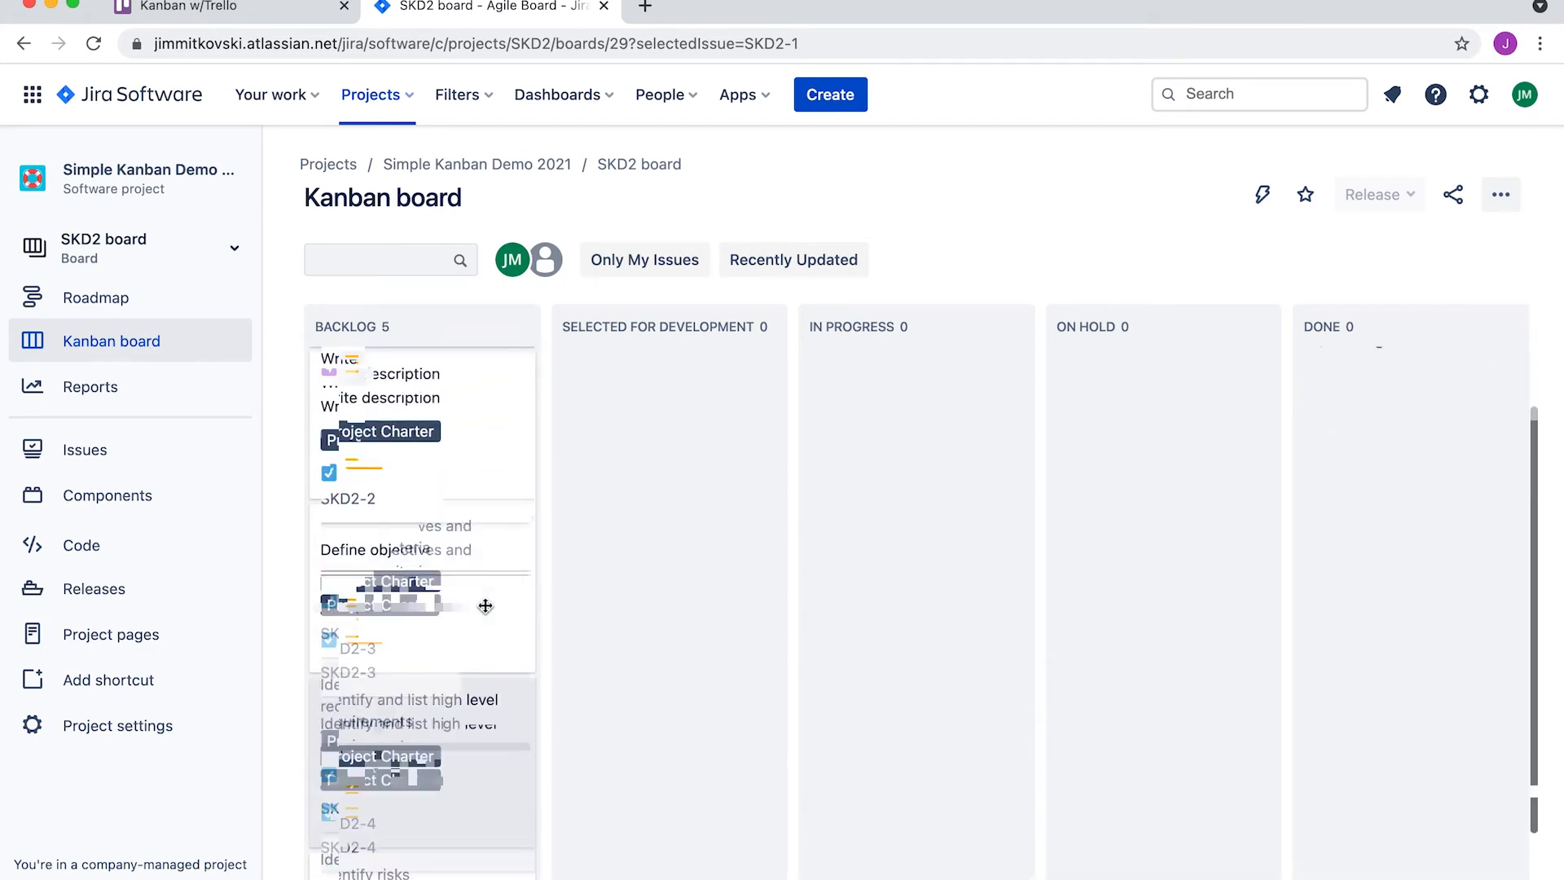
Start a new issue of type Epic and set its epic name to "Requirements"
click(826, 96)
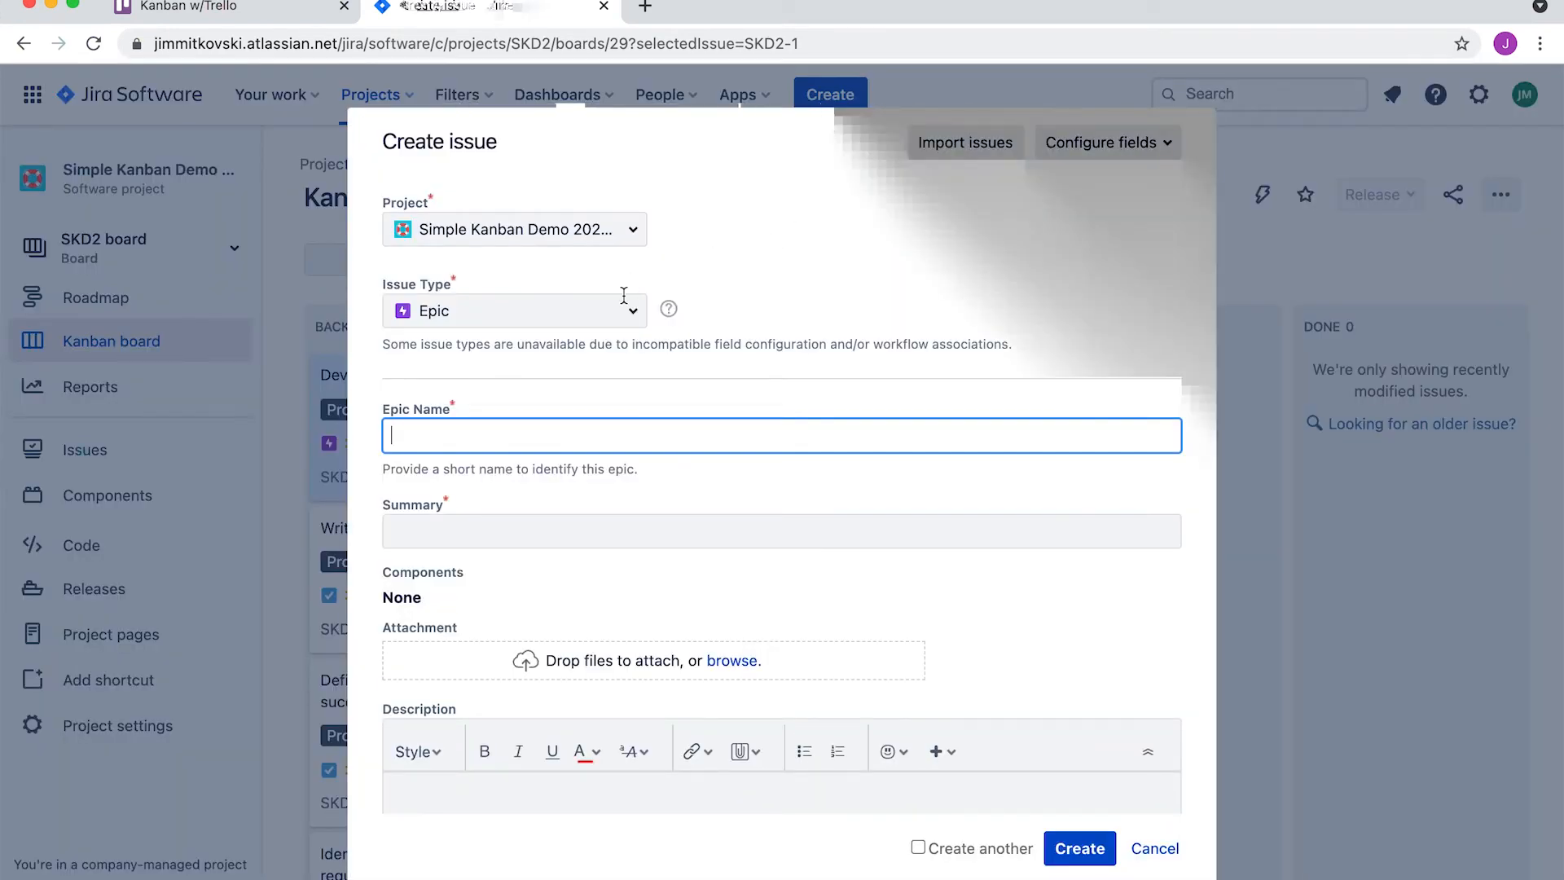
click(550, 447)
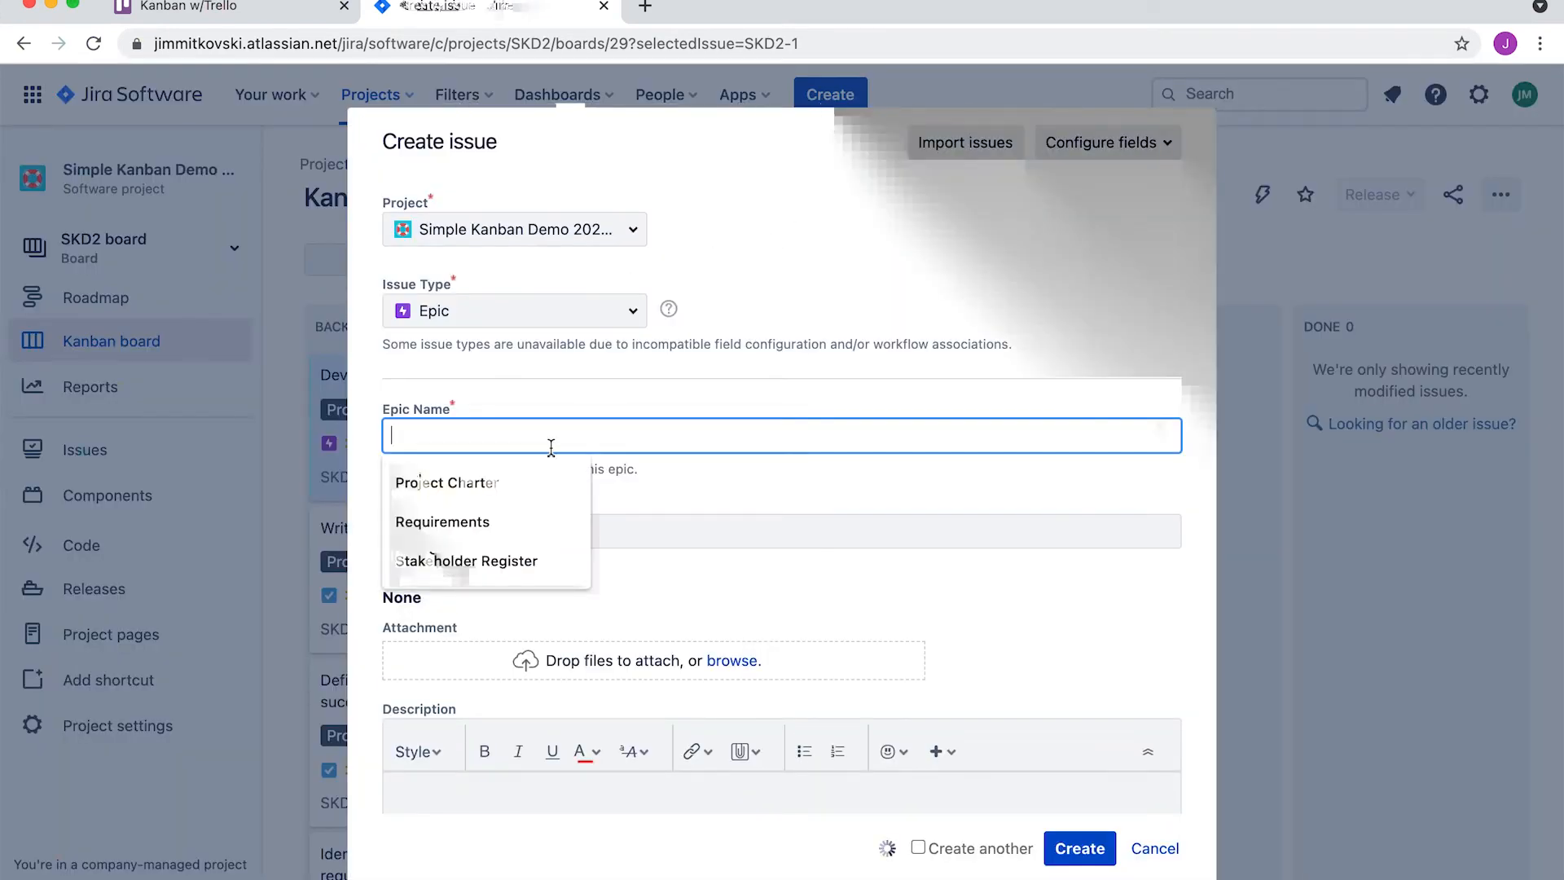
click(501, 521)
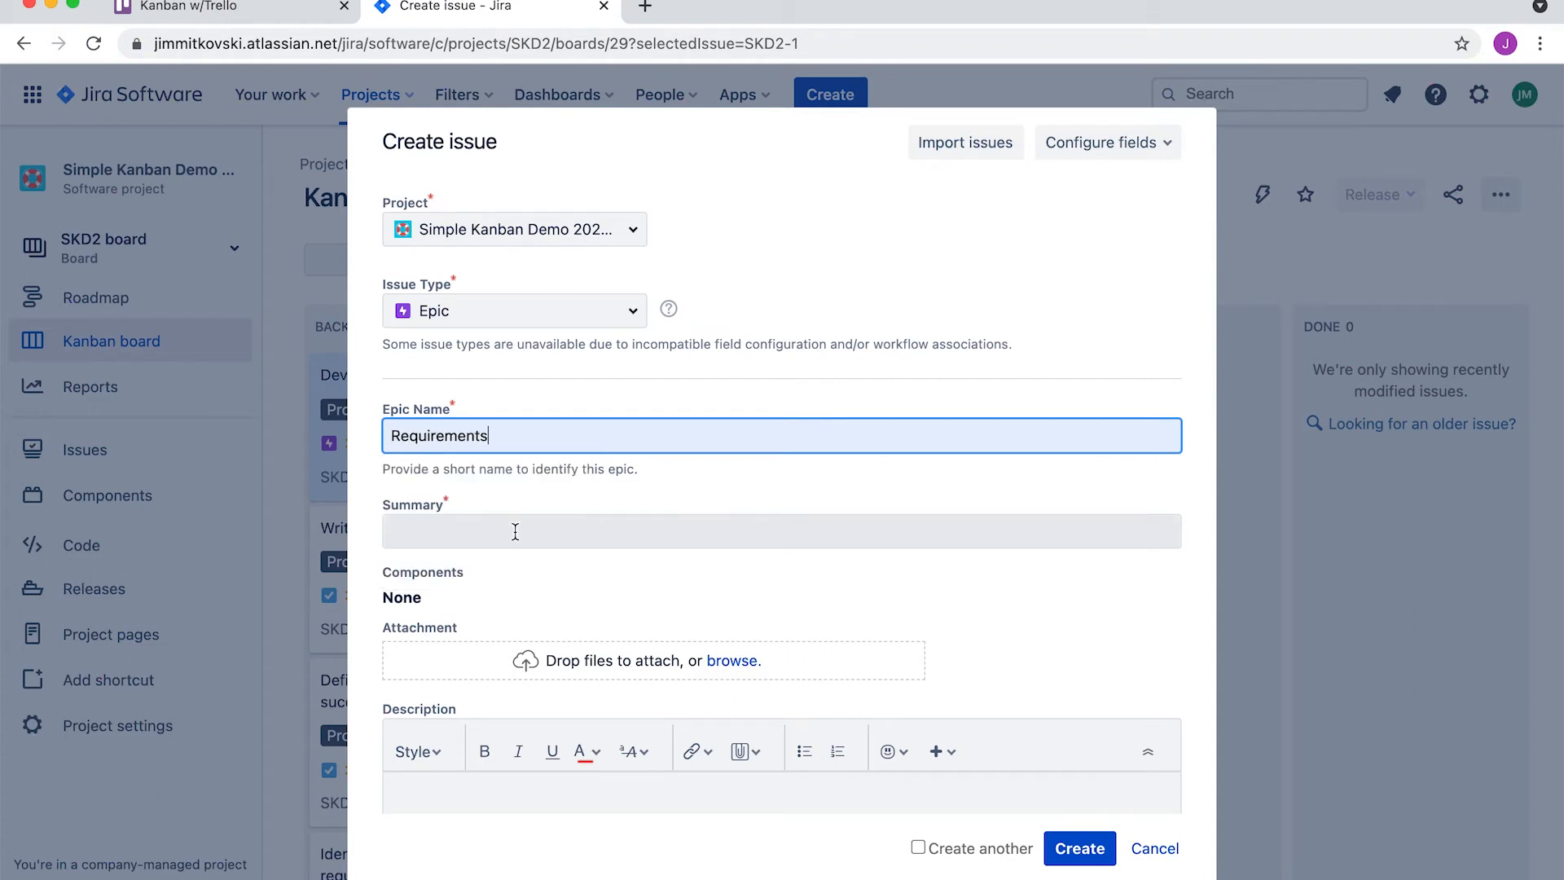
Set the Requirements epic's summary to "Identify and Document All Project Requirements", adapting the suggested entry about project stakeholders
click(515, 531)
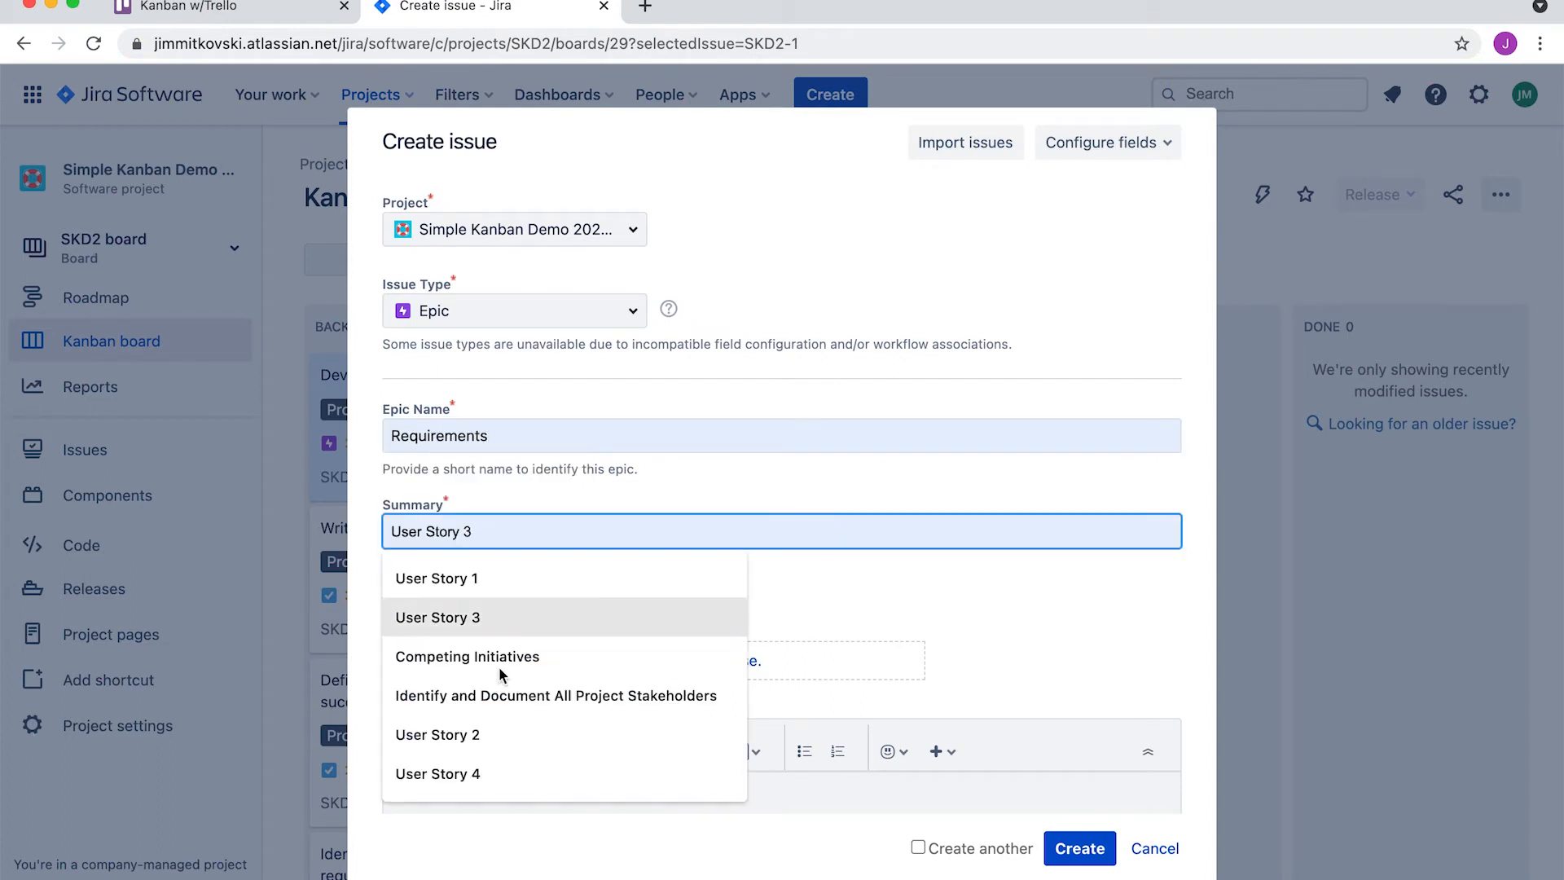
click(500, 697)
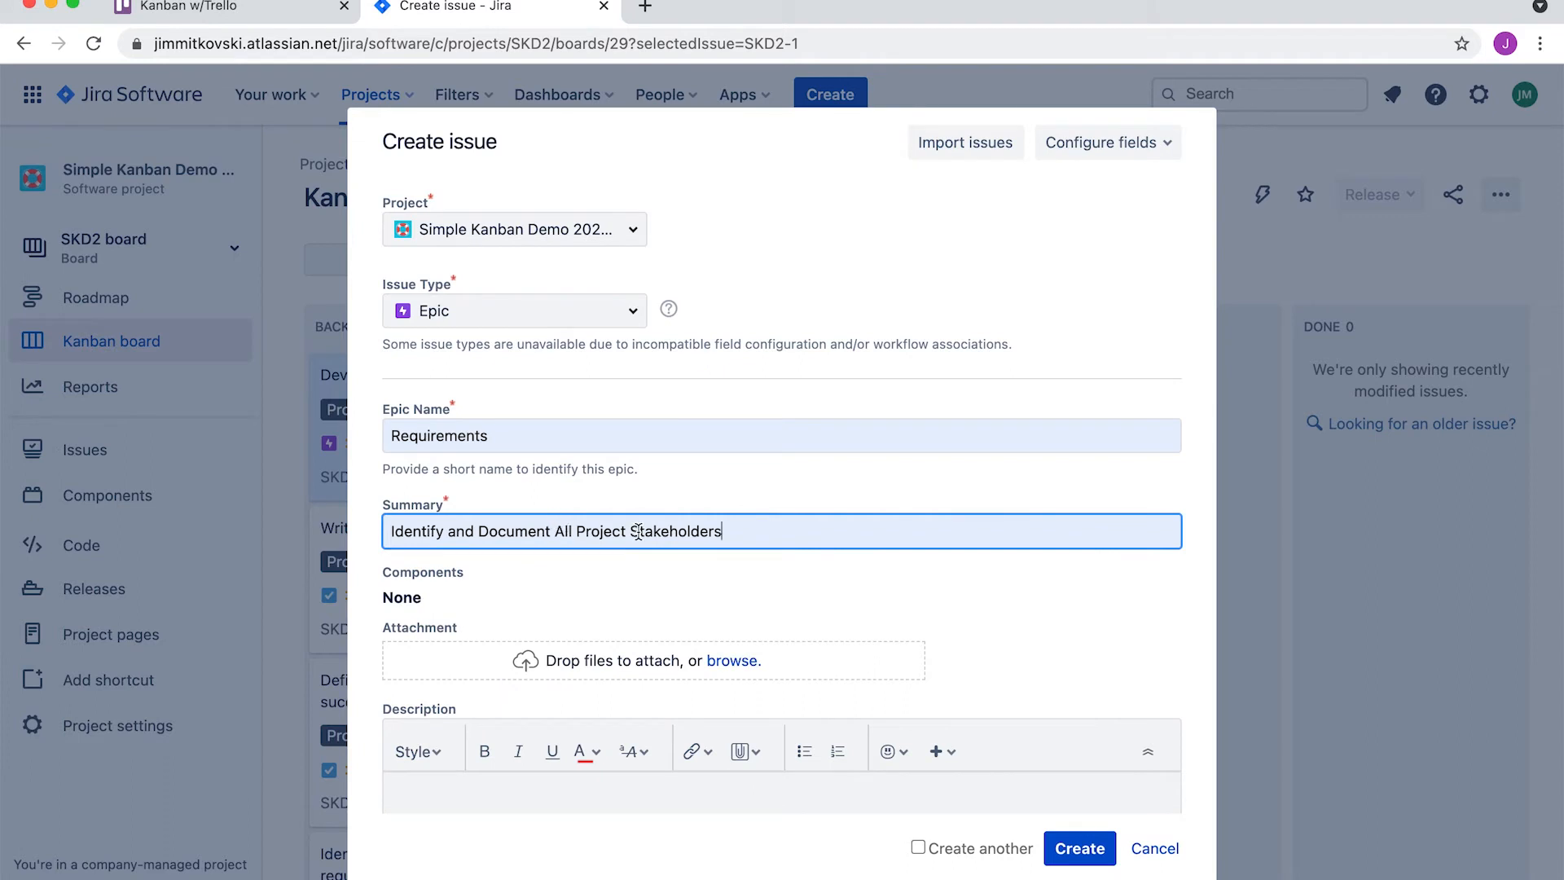
key(BackSpace)
key(BackSpace)
key(BackSpace)
key(BackSpace)
key(BackSpace)
key(BackSpace)
key(BackSpace)
key(BackSpace)
key(BackSpace)
key(BackSpace)
key(BackSpace)
key(BackSpace)
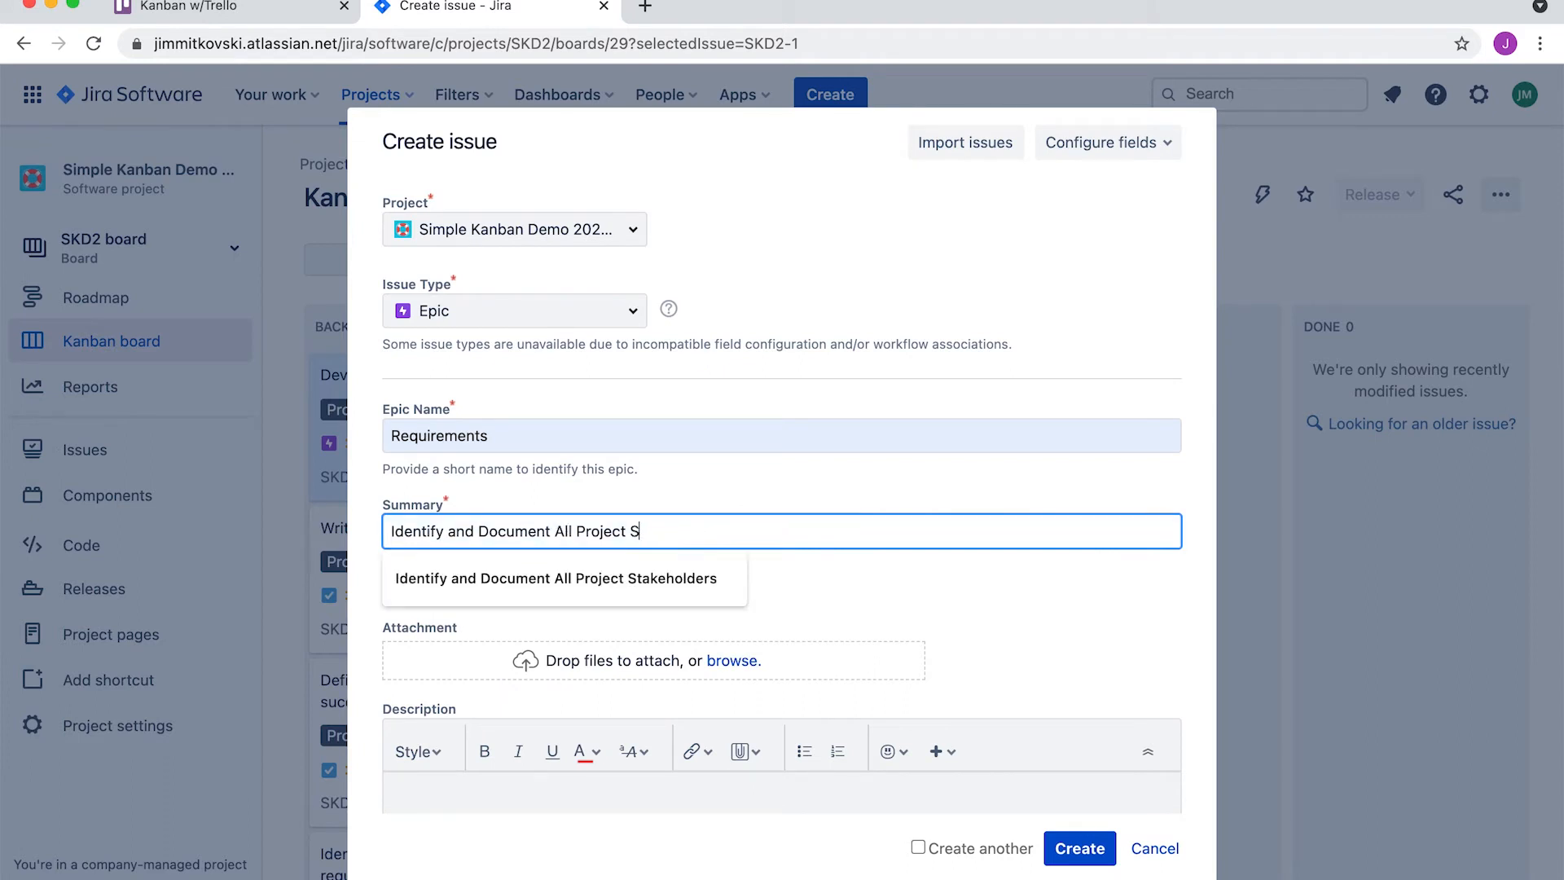
text(Requirements)
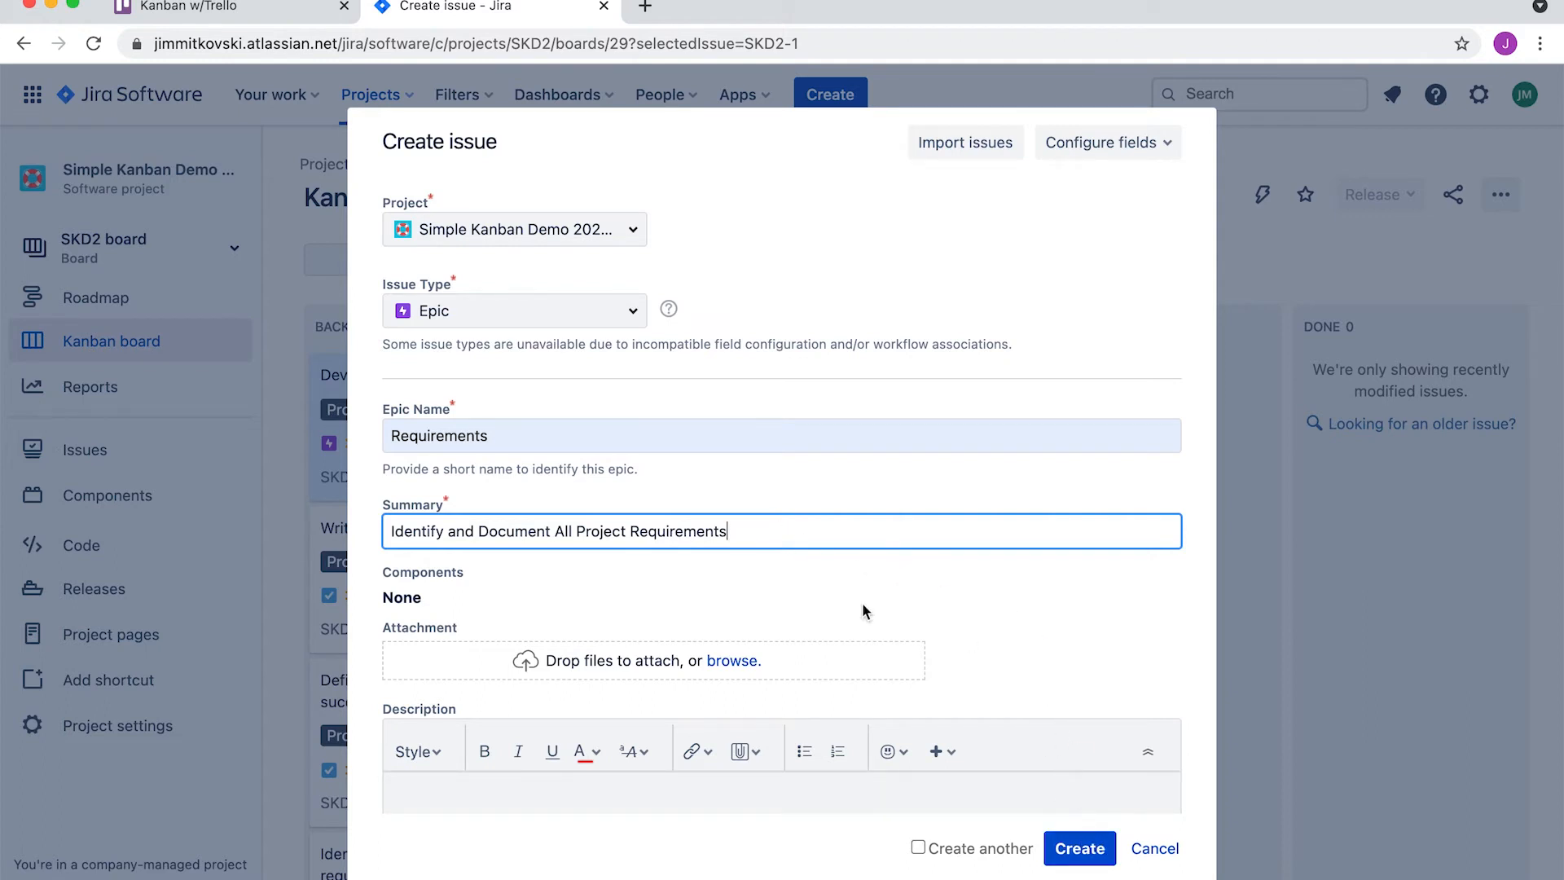
Create the Requirements epic and check its card in the board's Backlog column
click(1080, 848)
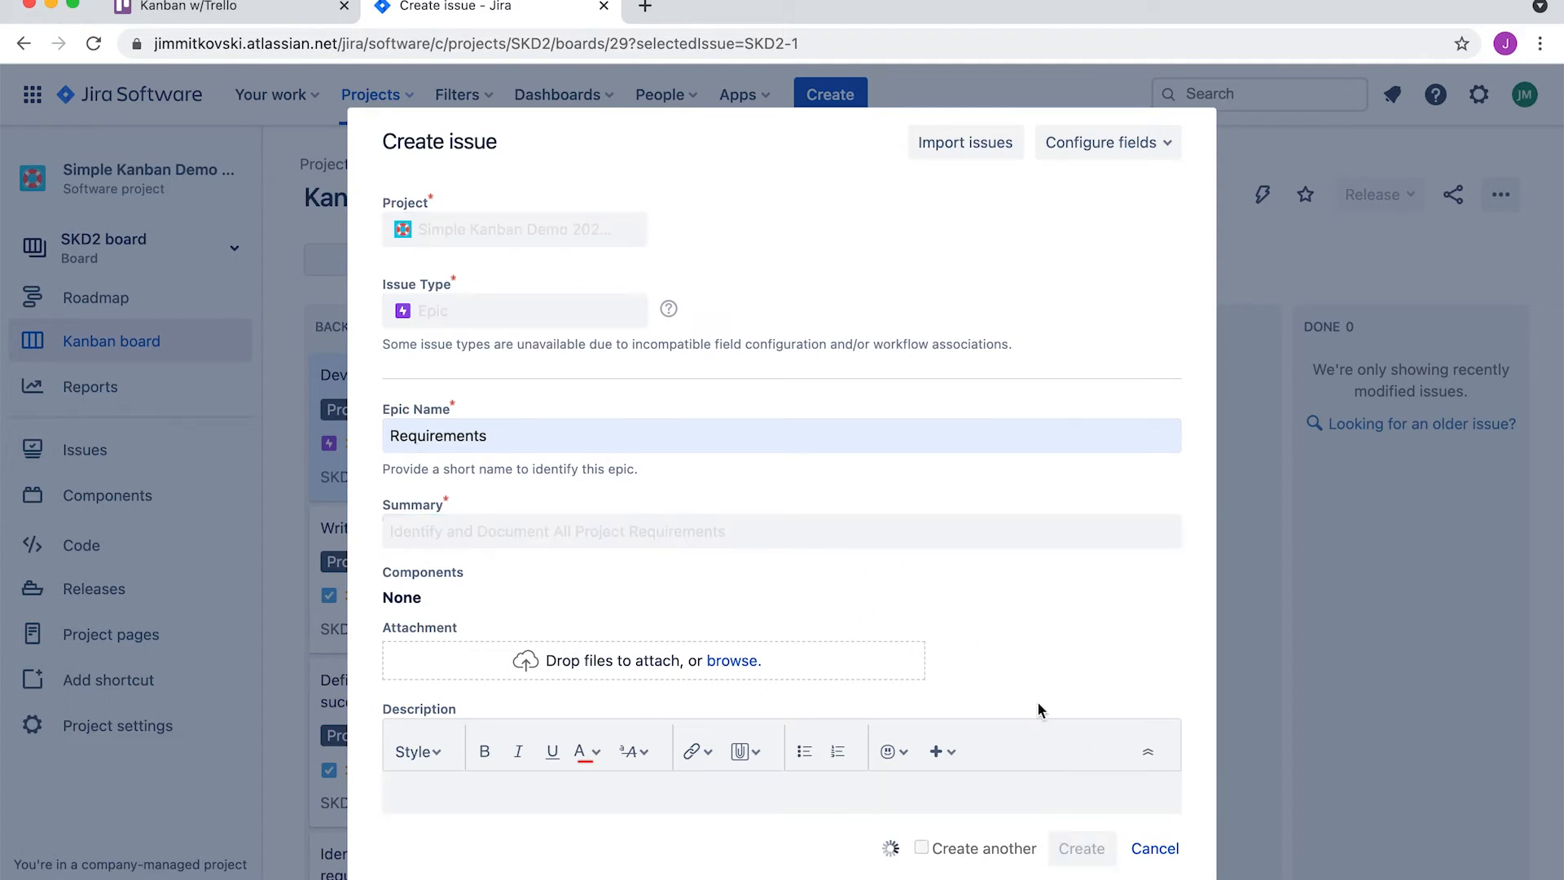
scroll(468, 649, down, 1)
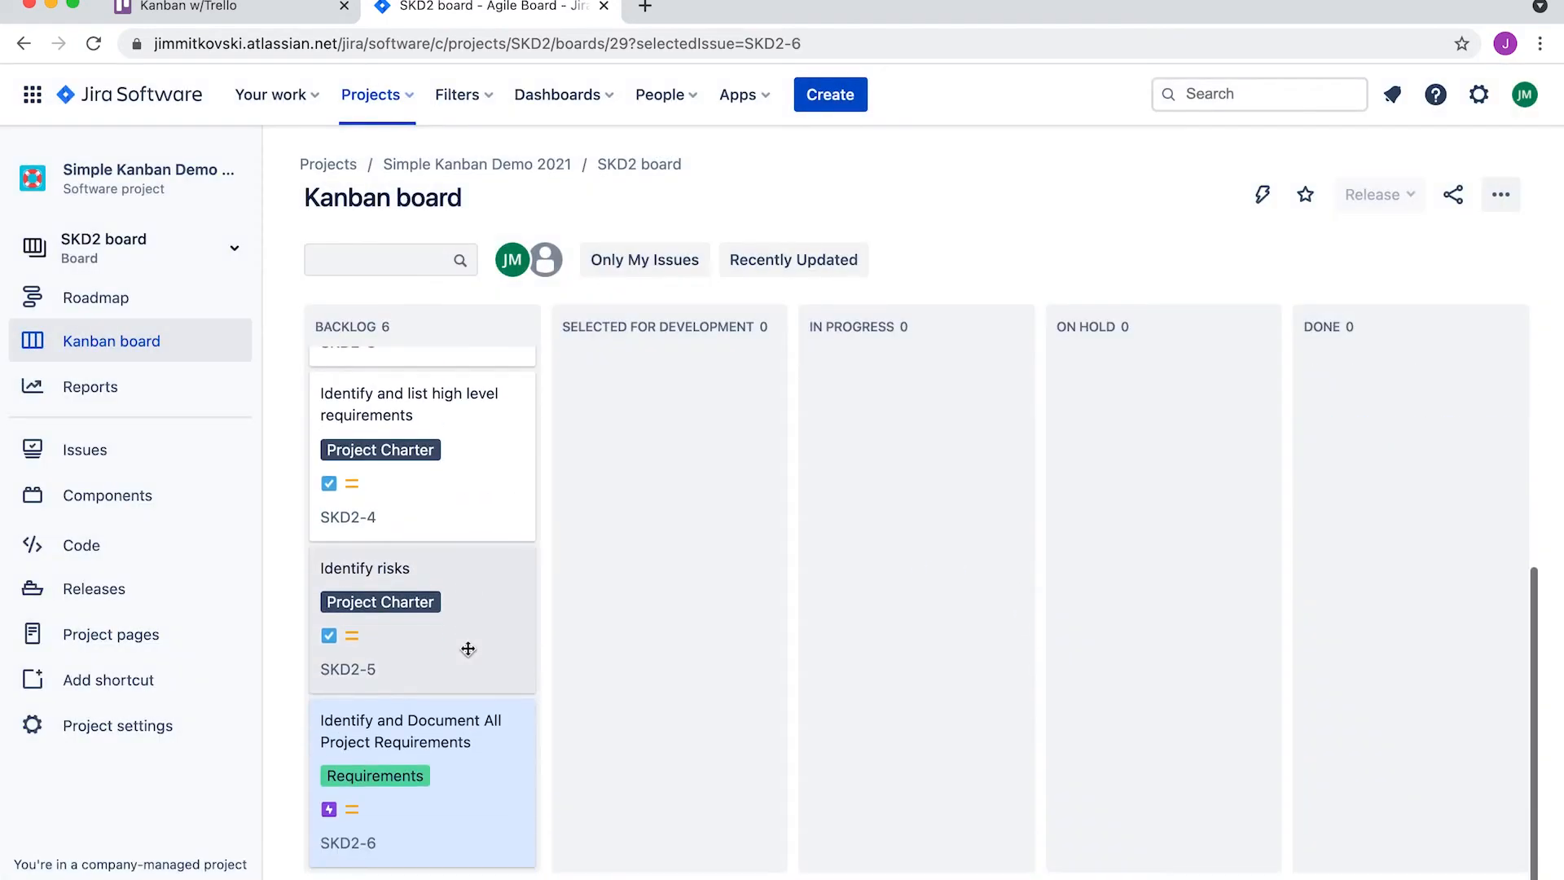
scroll(468, 649, up, 2)
scroll(467, 649, down, 2)
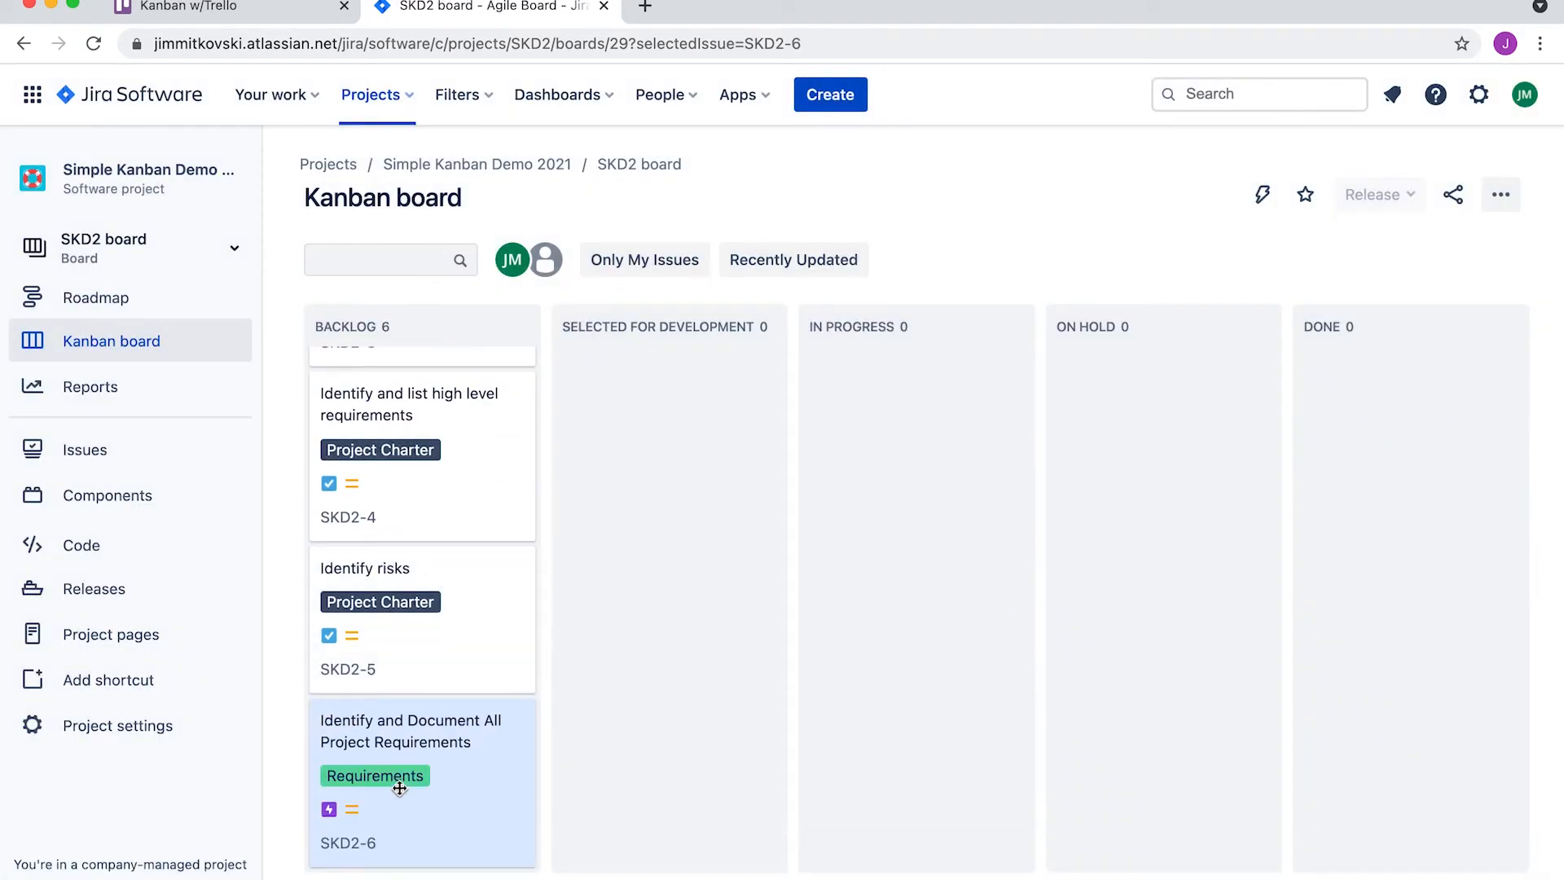
scroll(423, 794, up, 1)
scroll(423, 794, up, 5)
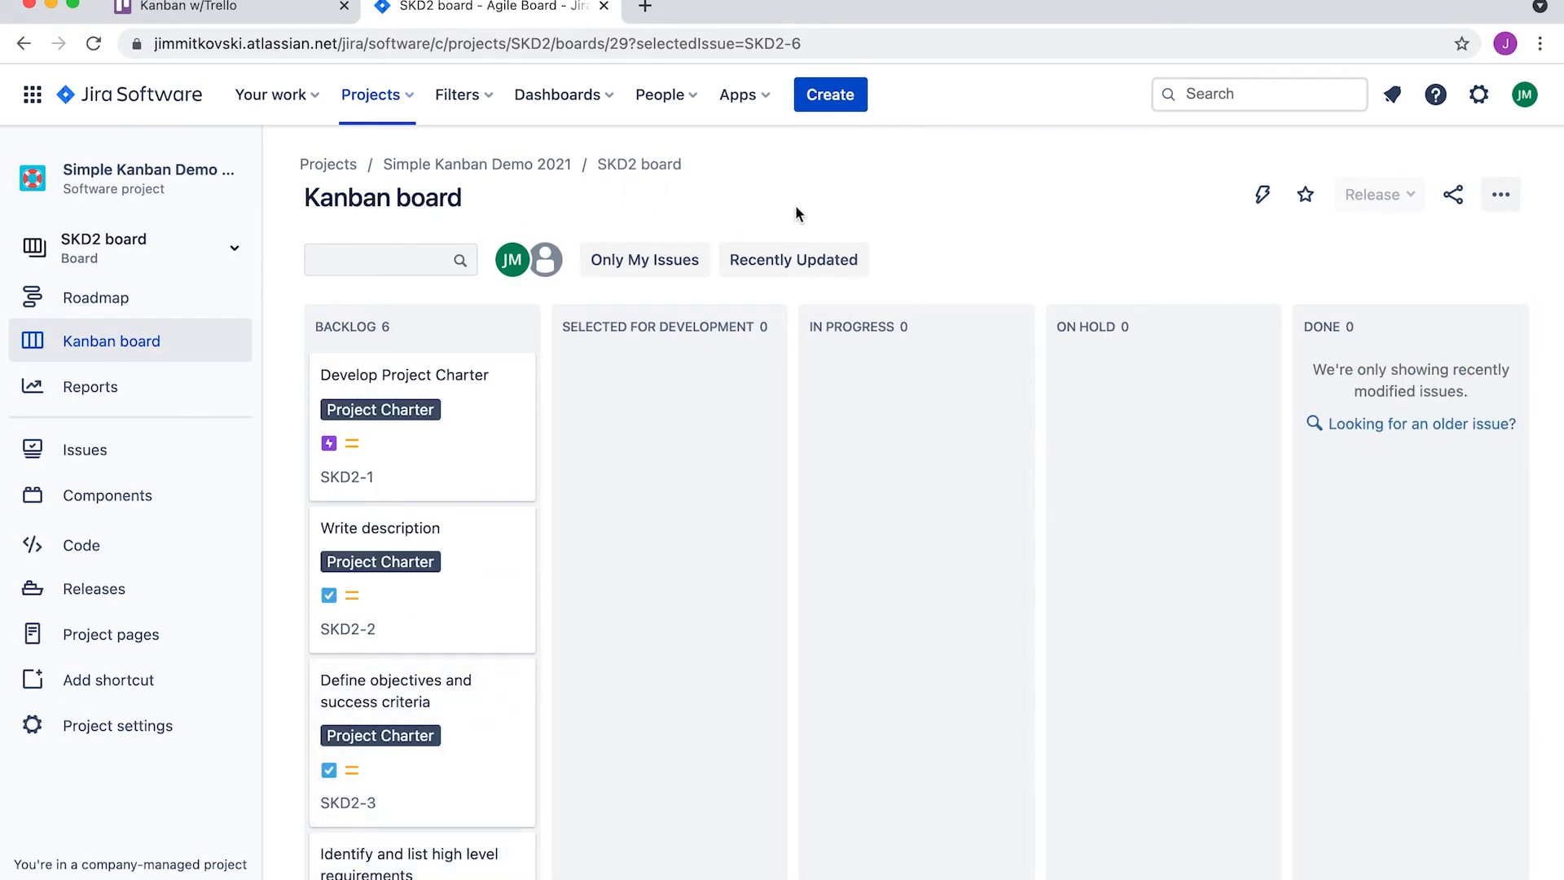
Create an epic named "Stakeholder Register" with the summary "Identify and Document All Project Stakeholders"
click(827, 96)
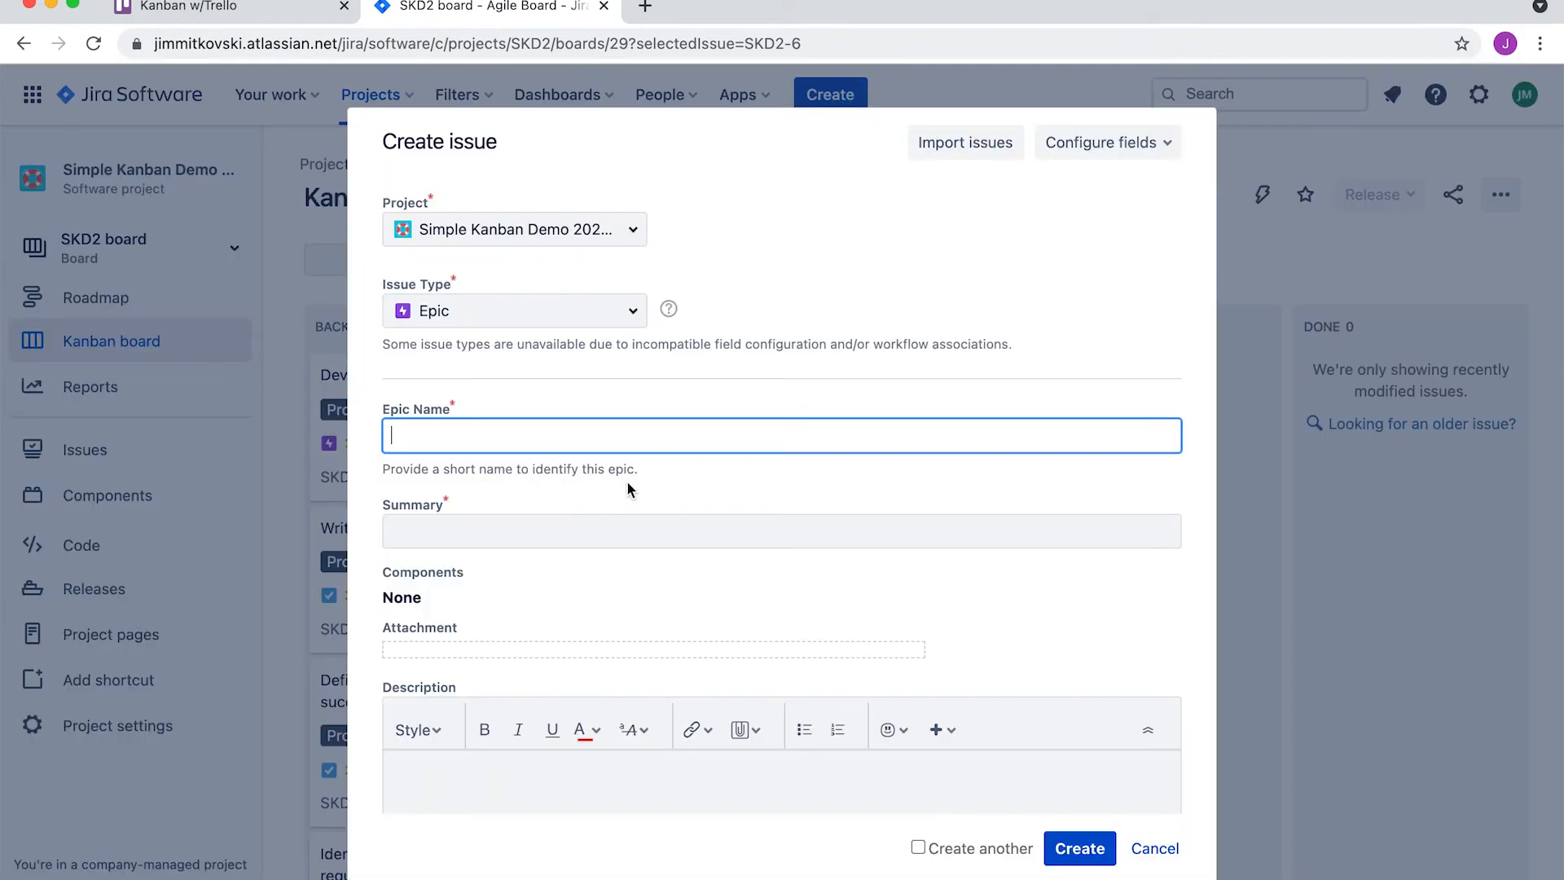
click(545, 440)
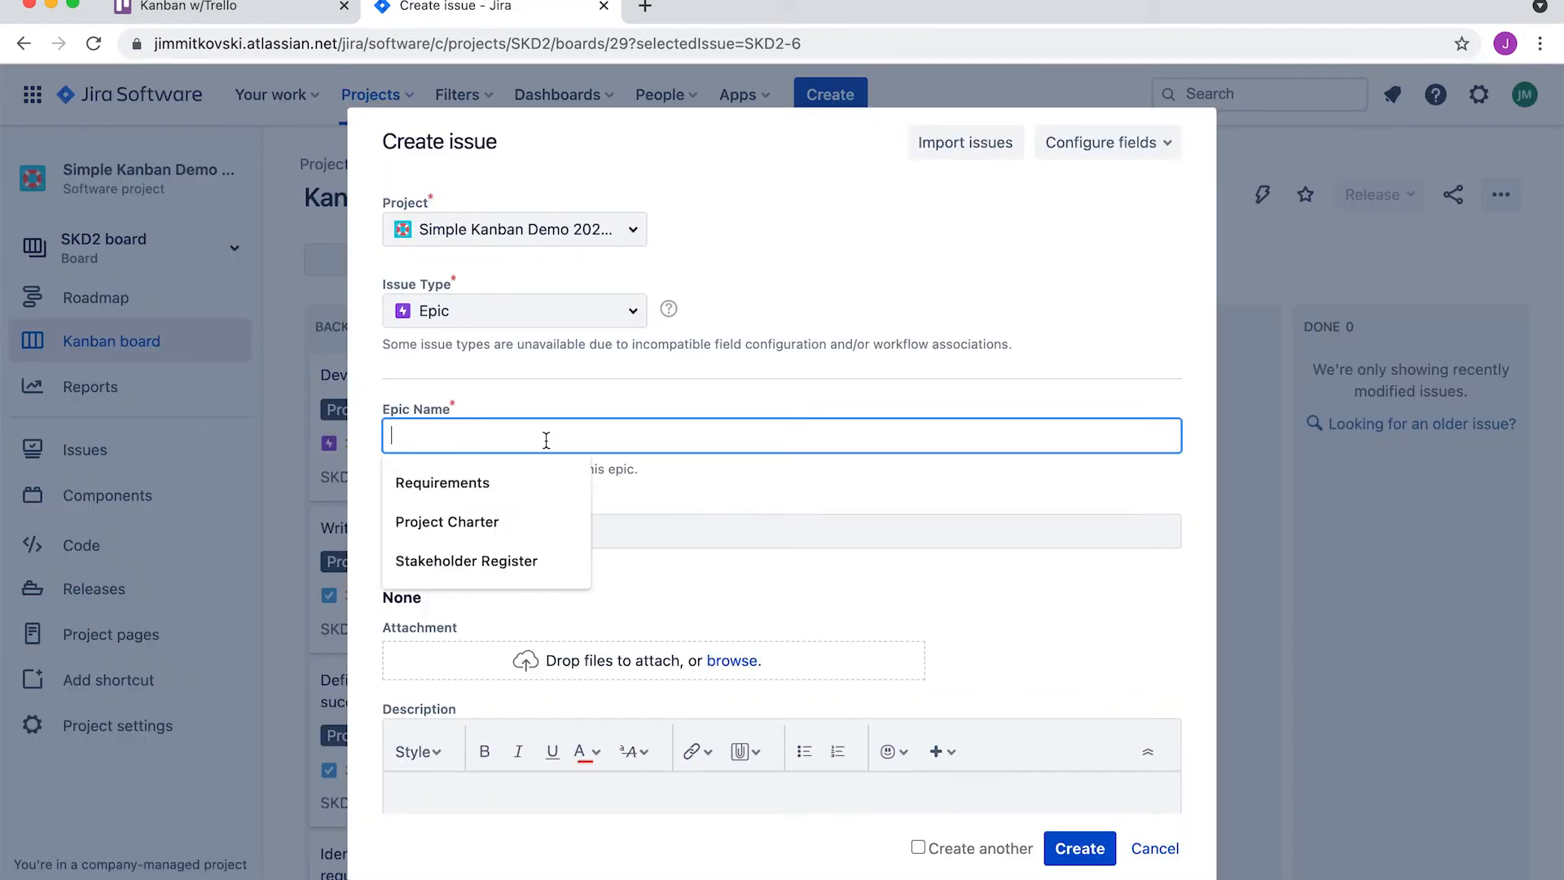
click(492, 560)
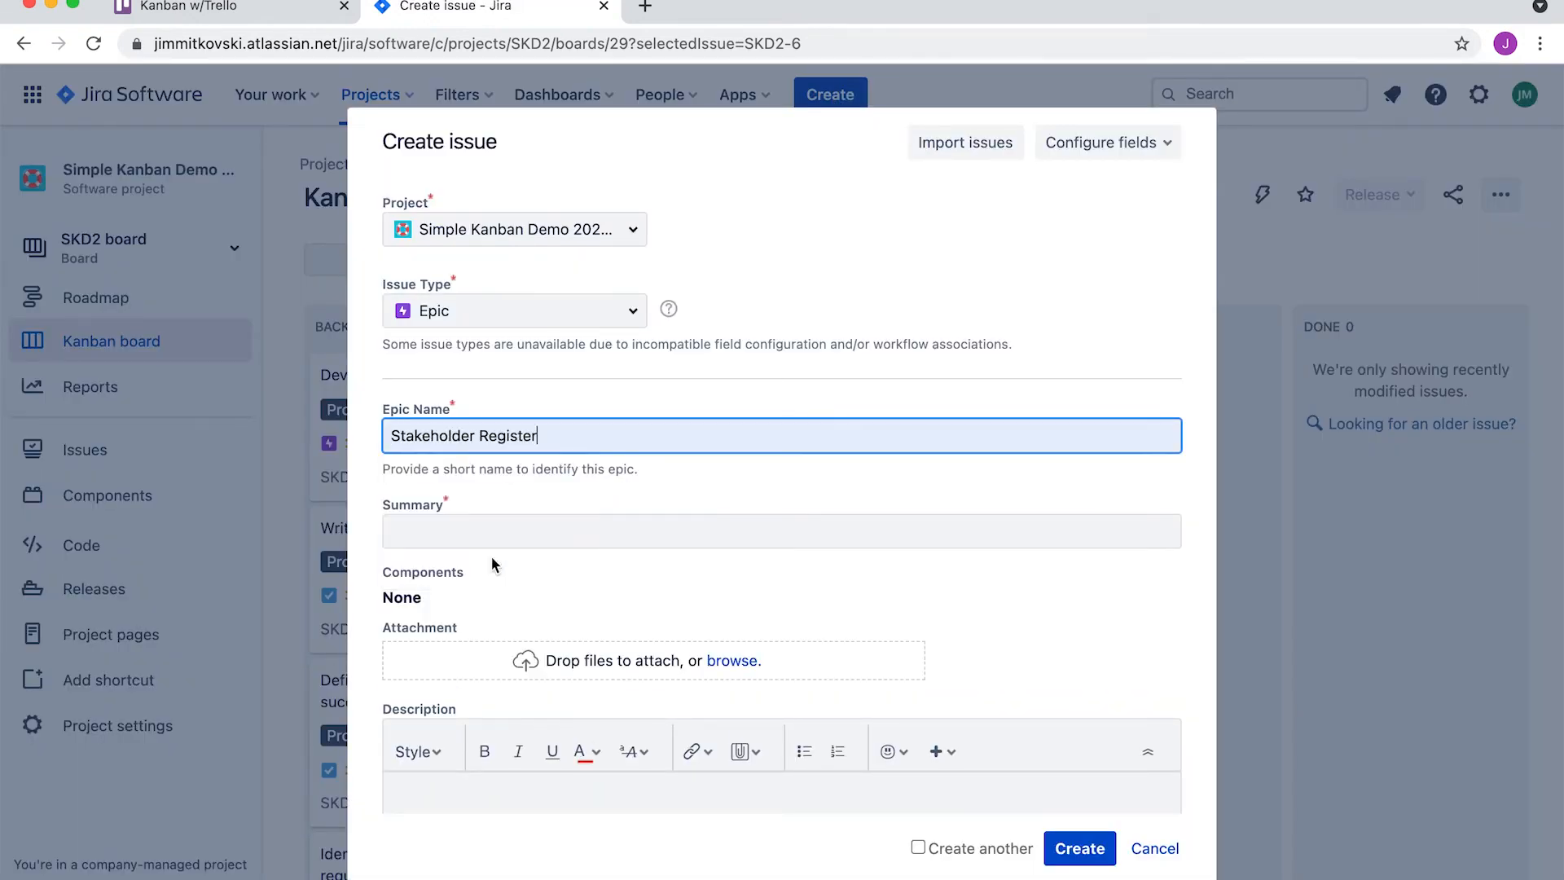
click(477, 527)
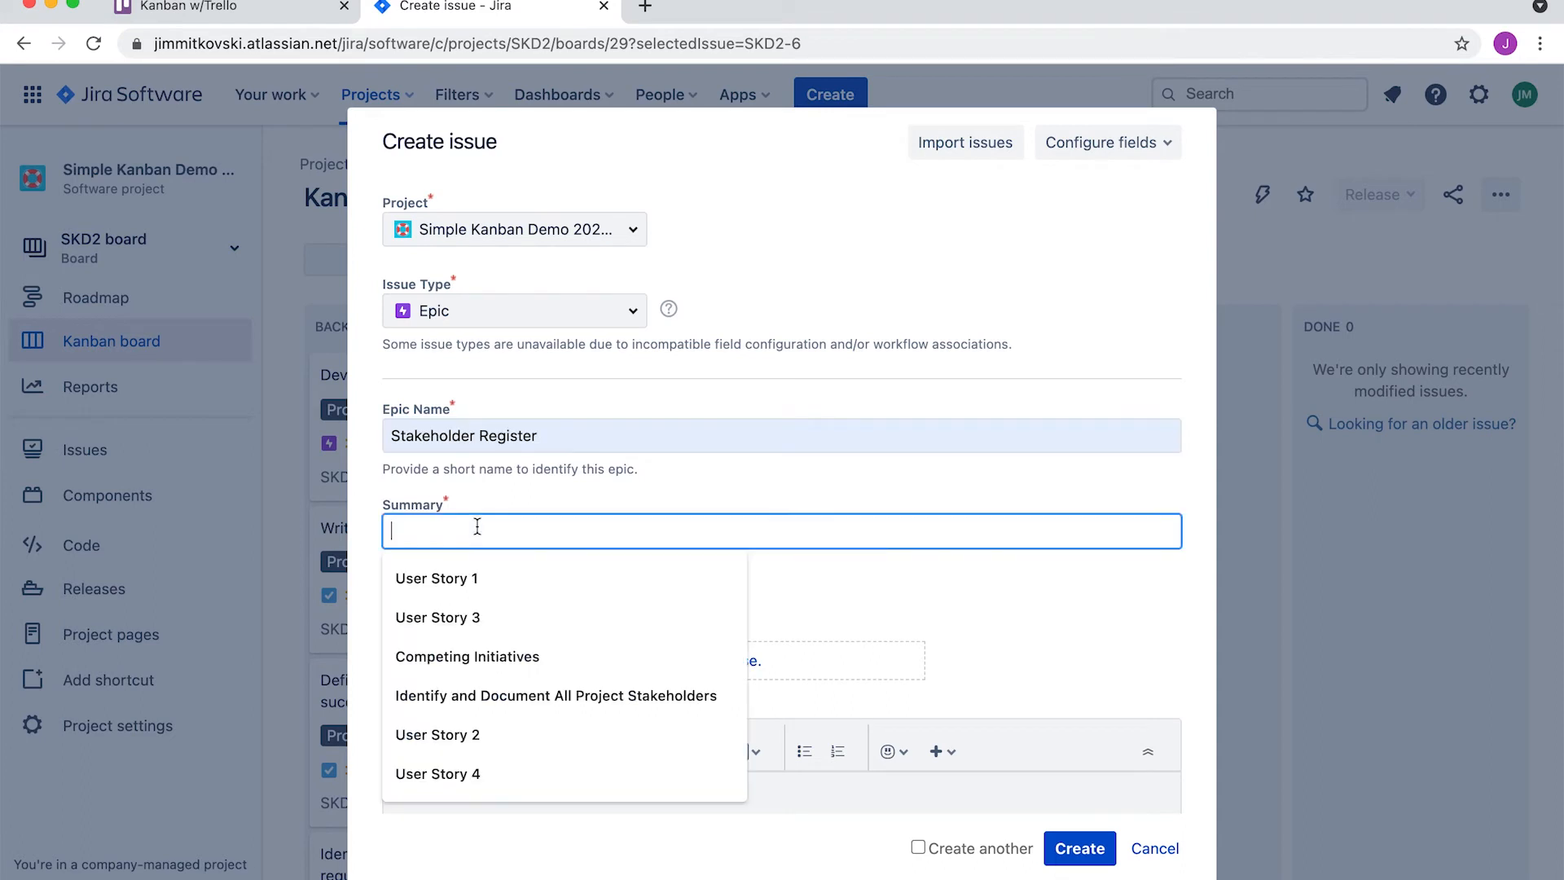
click(491, 695)
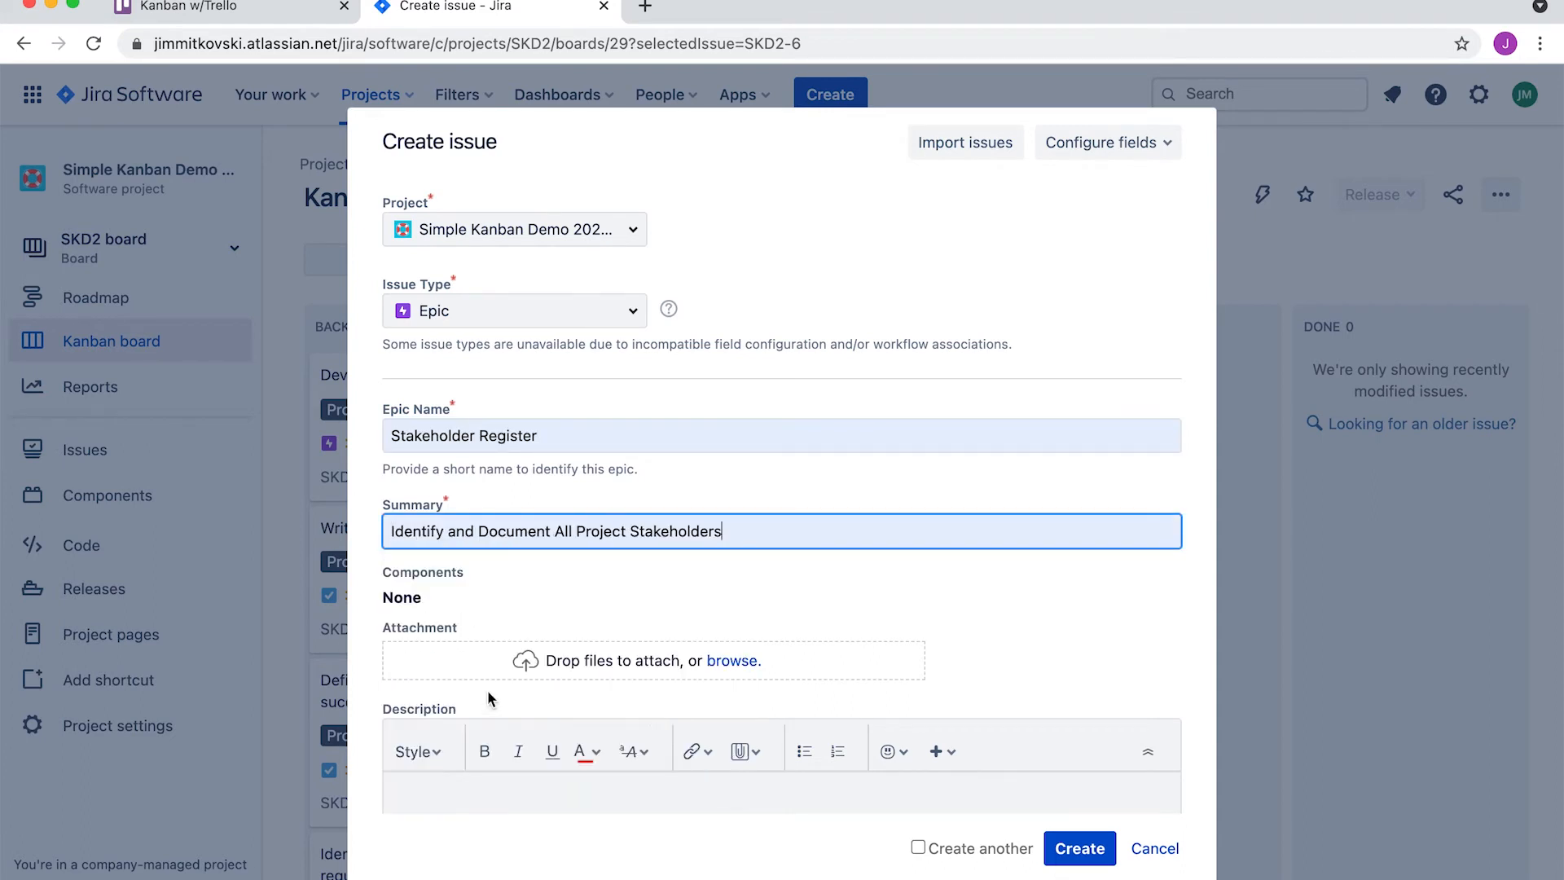
click(1080, 850)
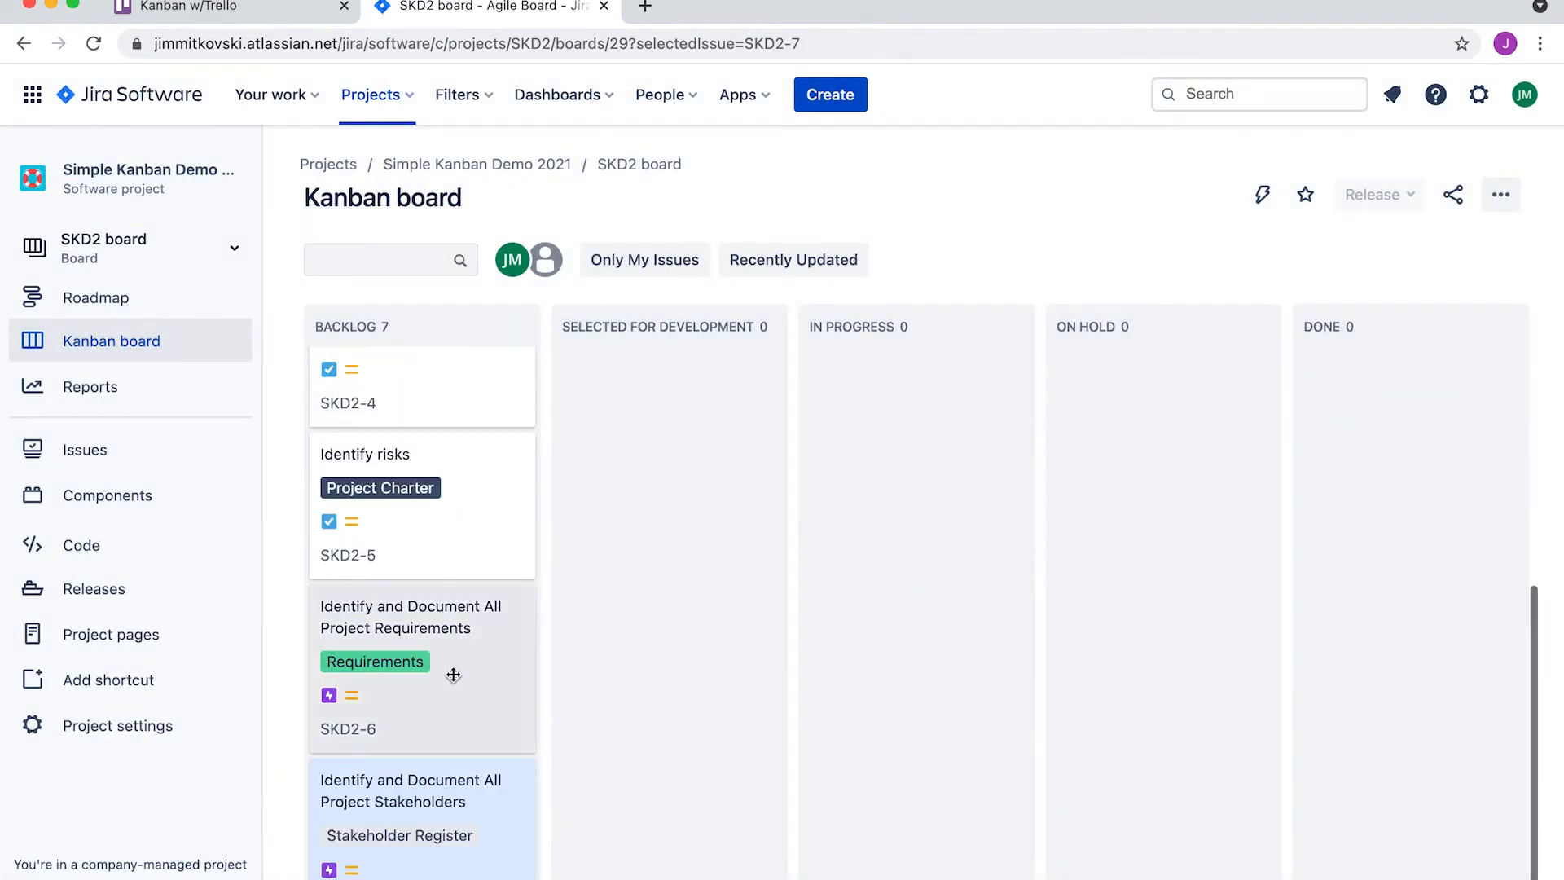
Review all epic and task cards in the Backlog column, from the project charter to the stakeholder epic
scroll(460, 636, down, 1)
scroll(454, 668, up, 4)
scroll(454, 674, up, 4)
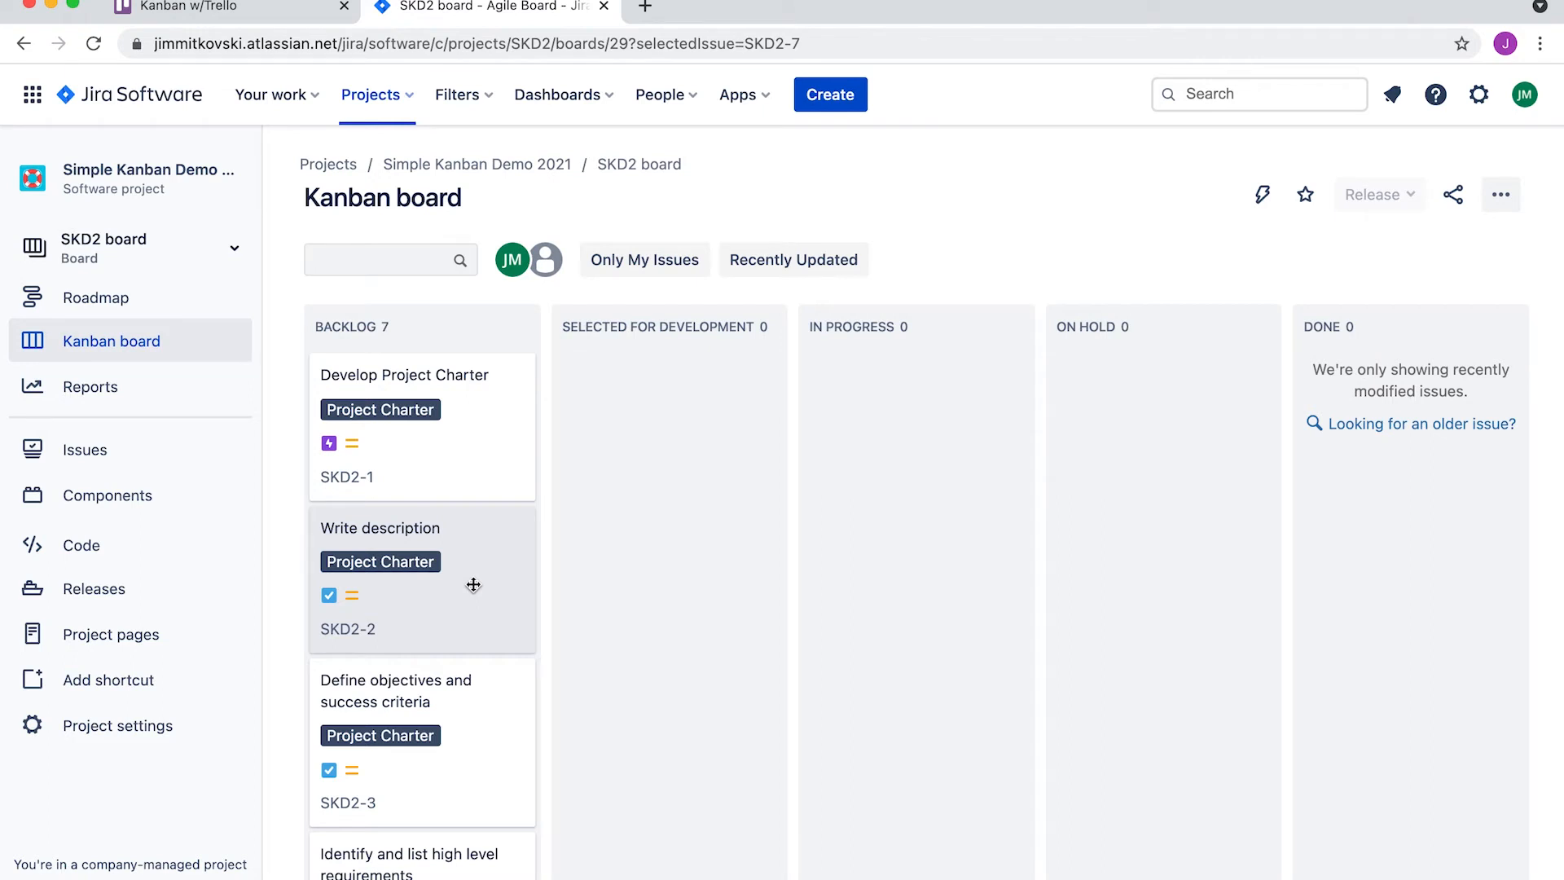
scroll(473, 584, down, 6)
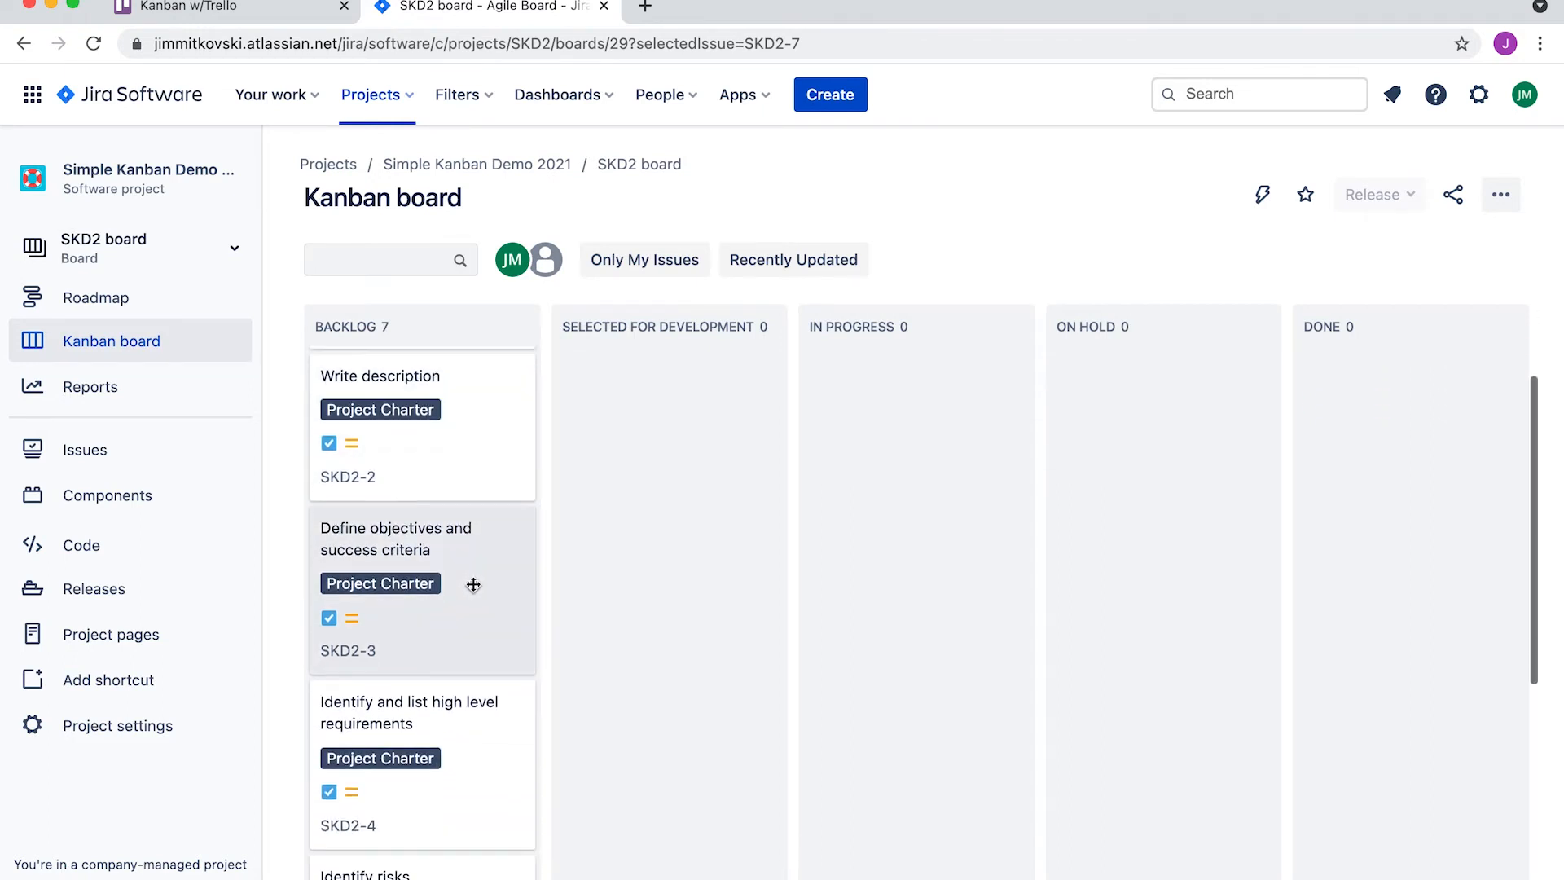
scroll(473, 585, down, 2)
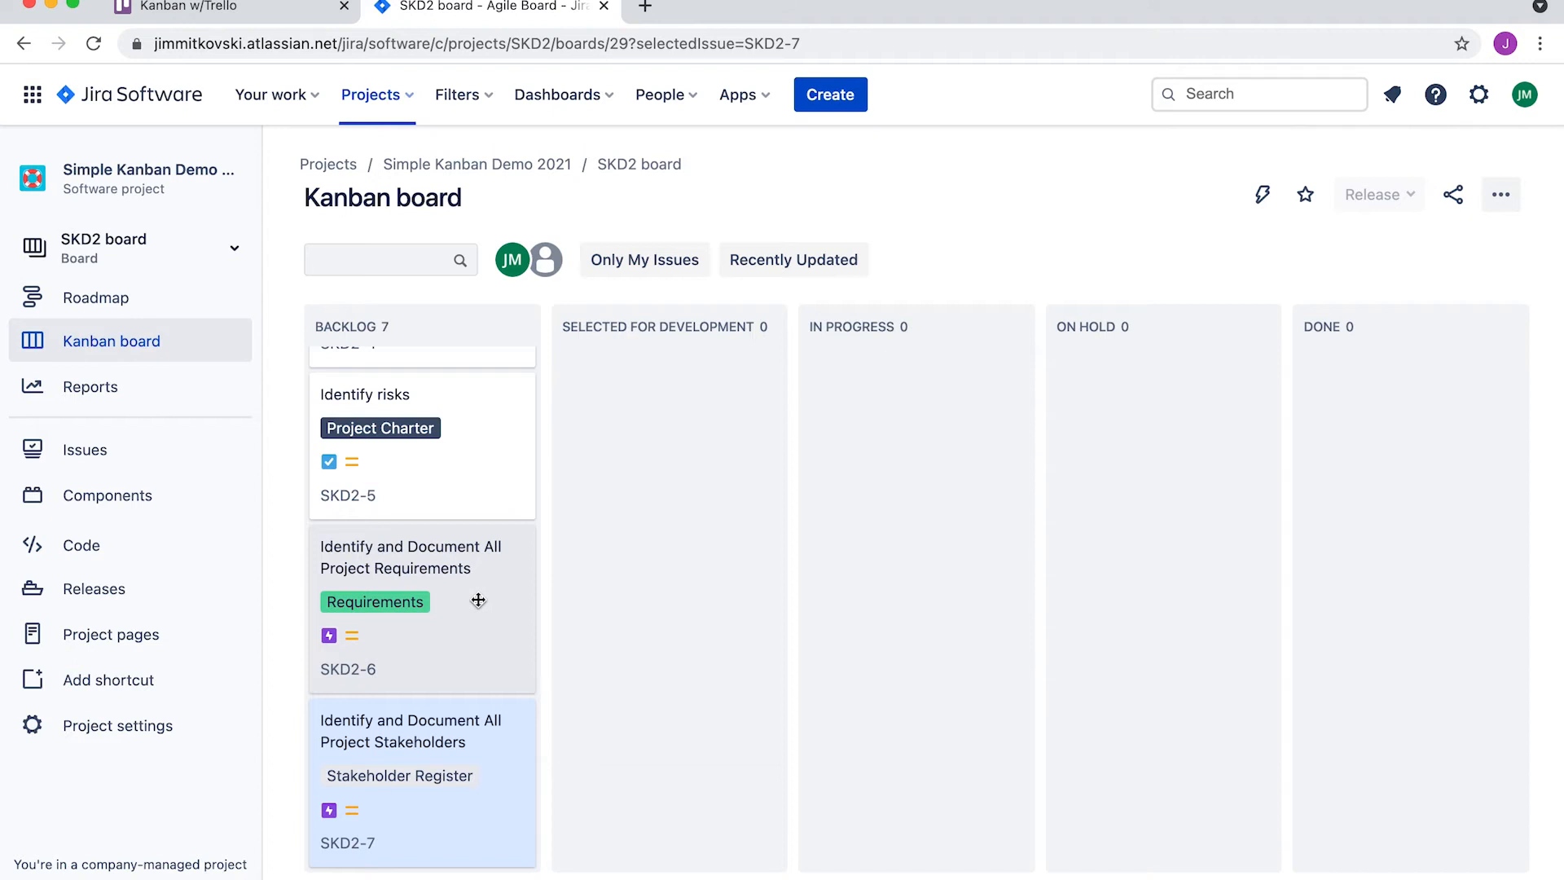
scroll(479, 601, up, 5)
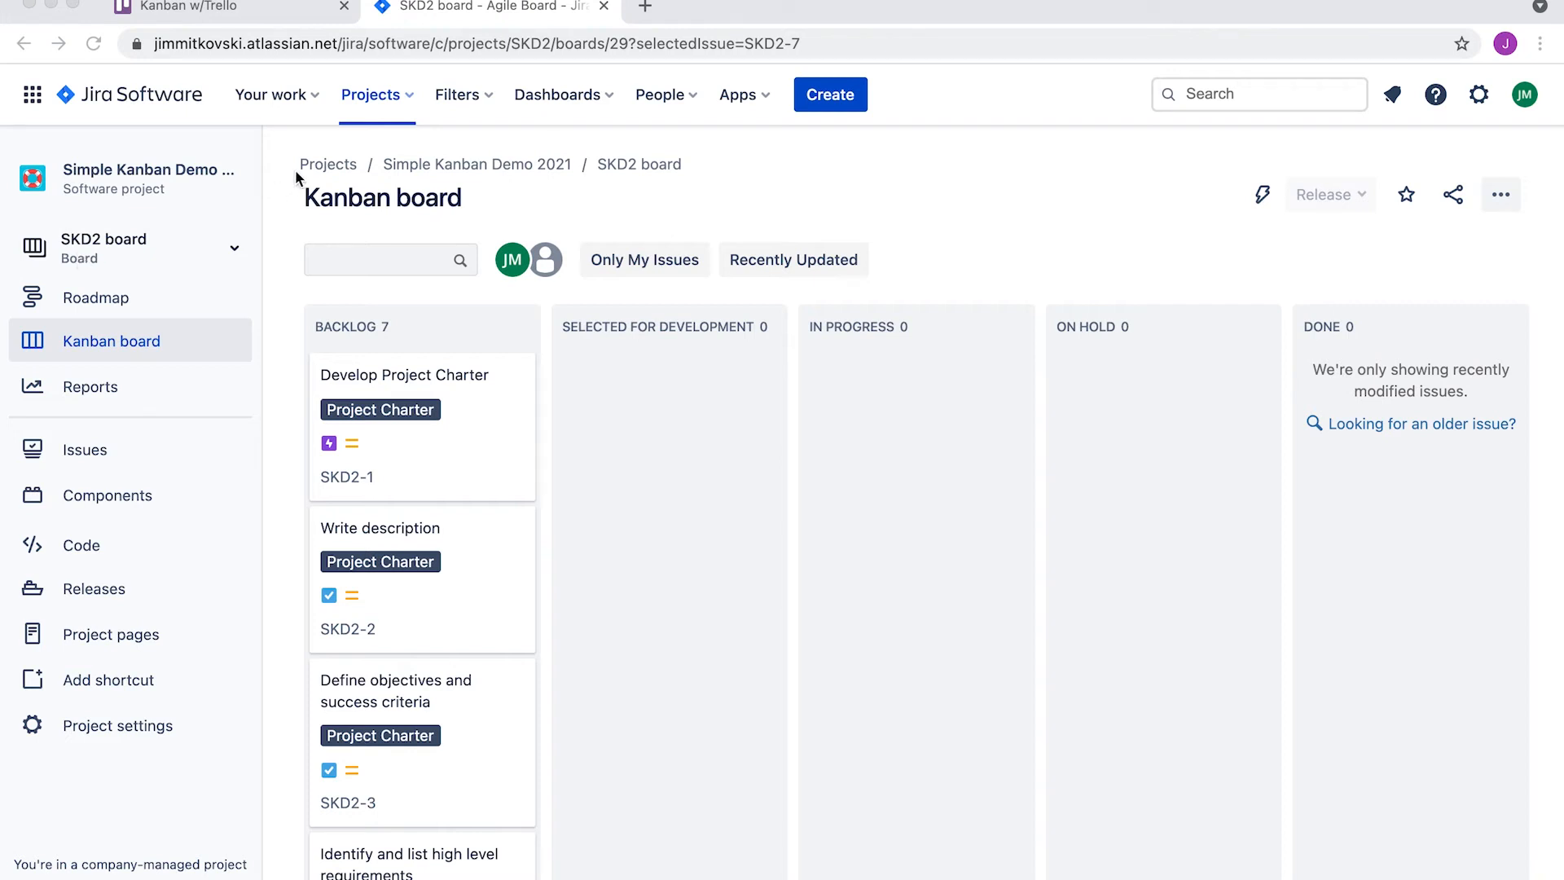
Check the roadmap option in the board settings and return to the Kanban board
click(1503, 197)
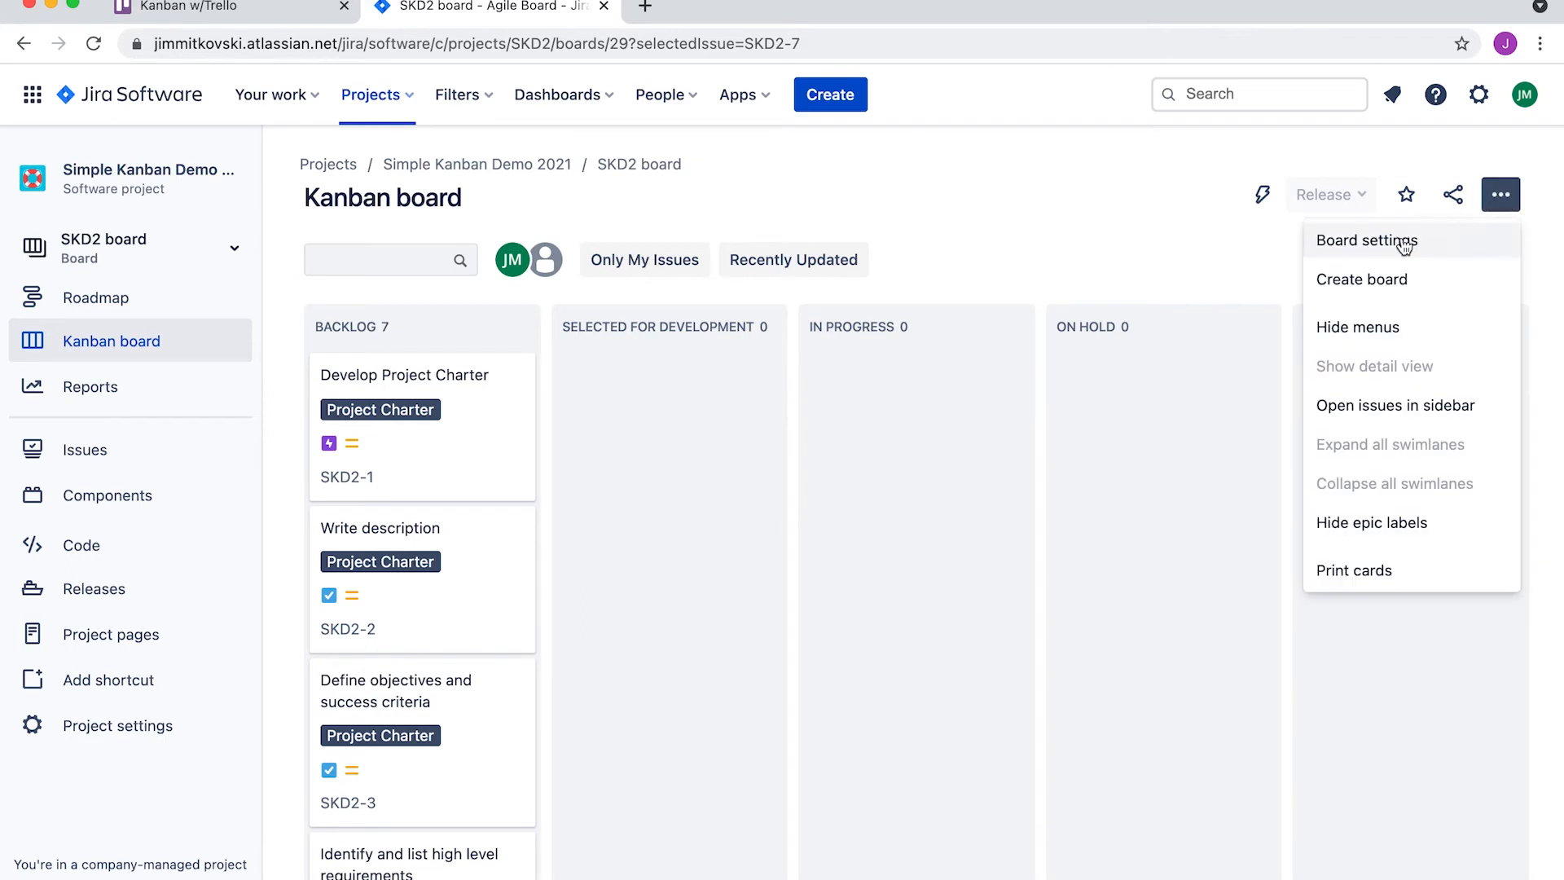
click(1377, 240)
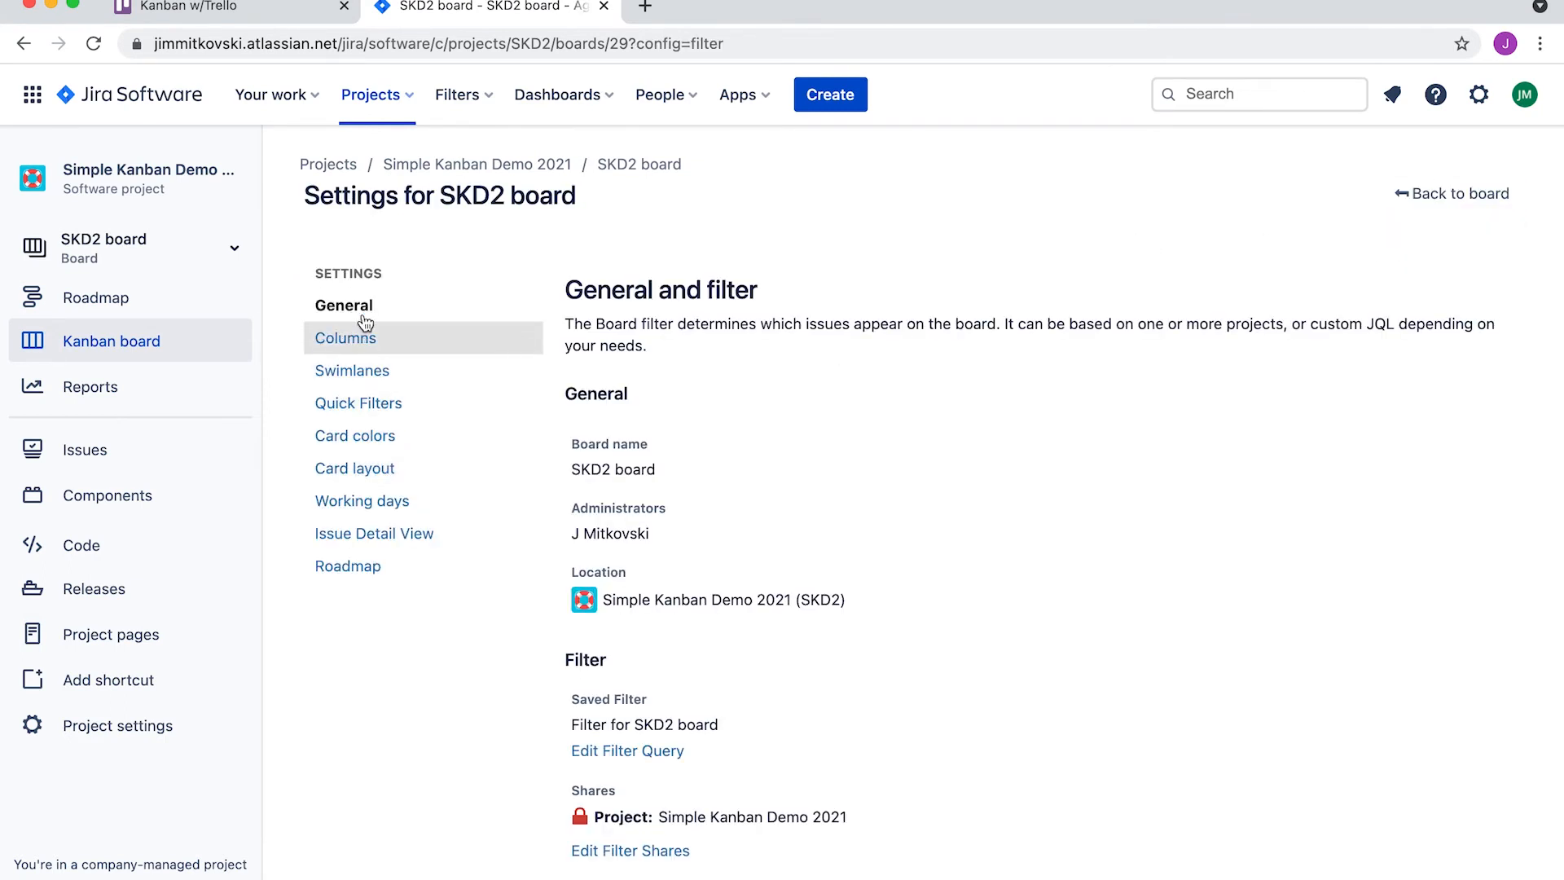
click(361, 570)
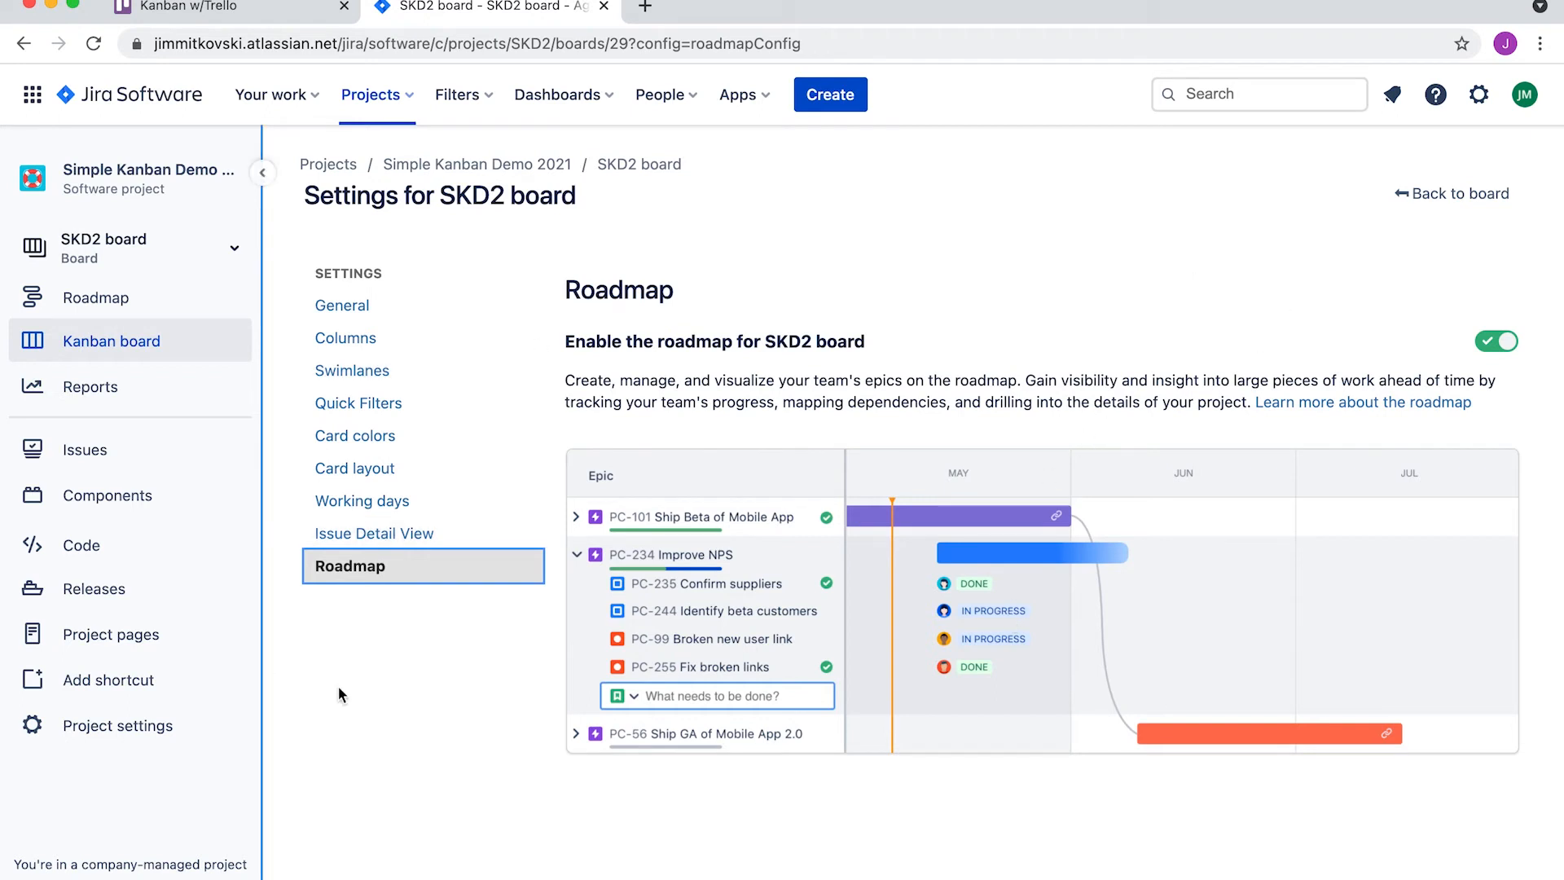
click(1458, 194)
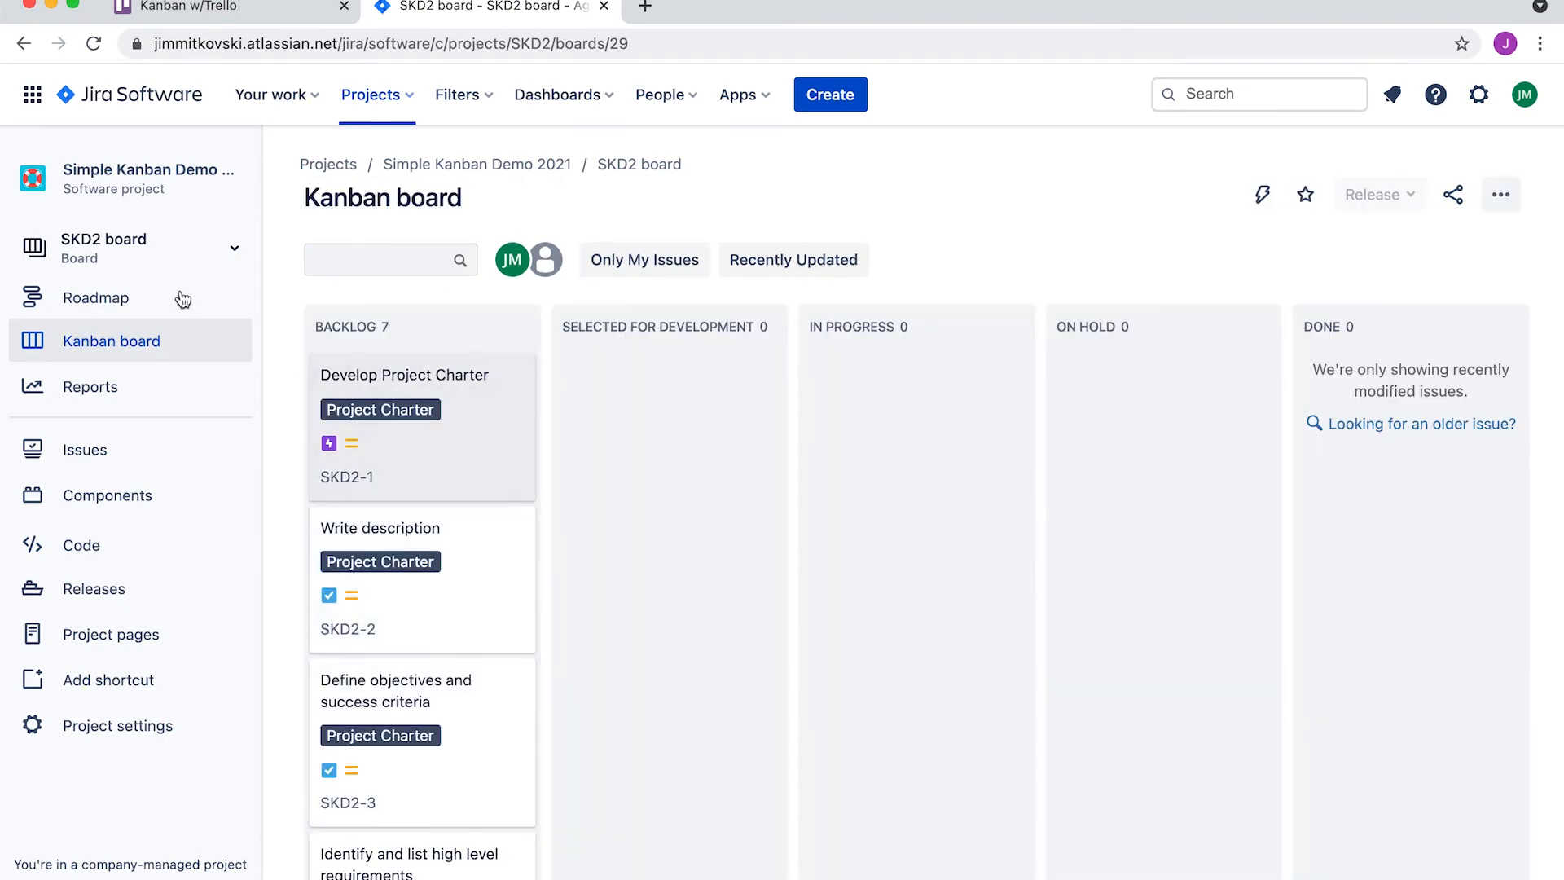
On the roadmap, expand the Develop Project Charter epic and schedule its bar from early November to 2021/11/21
click(110, 302)
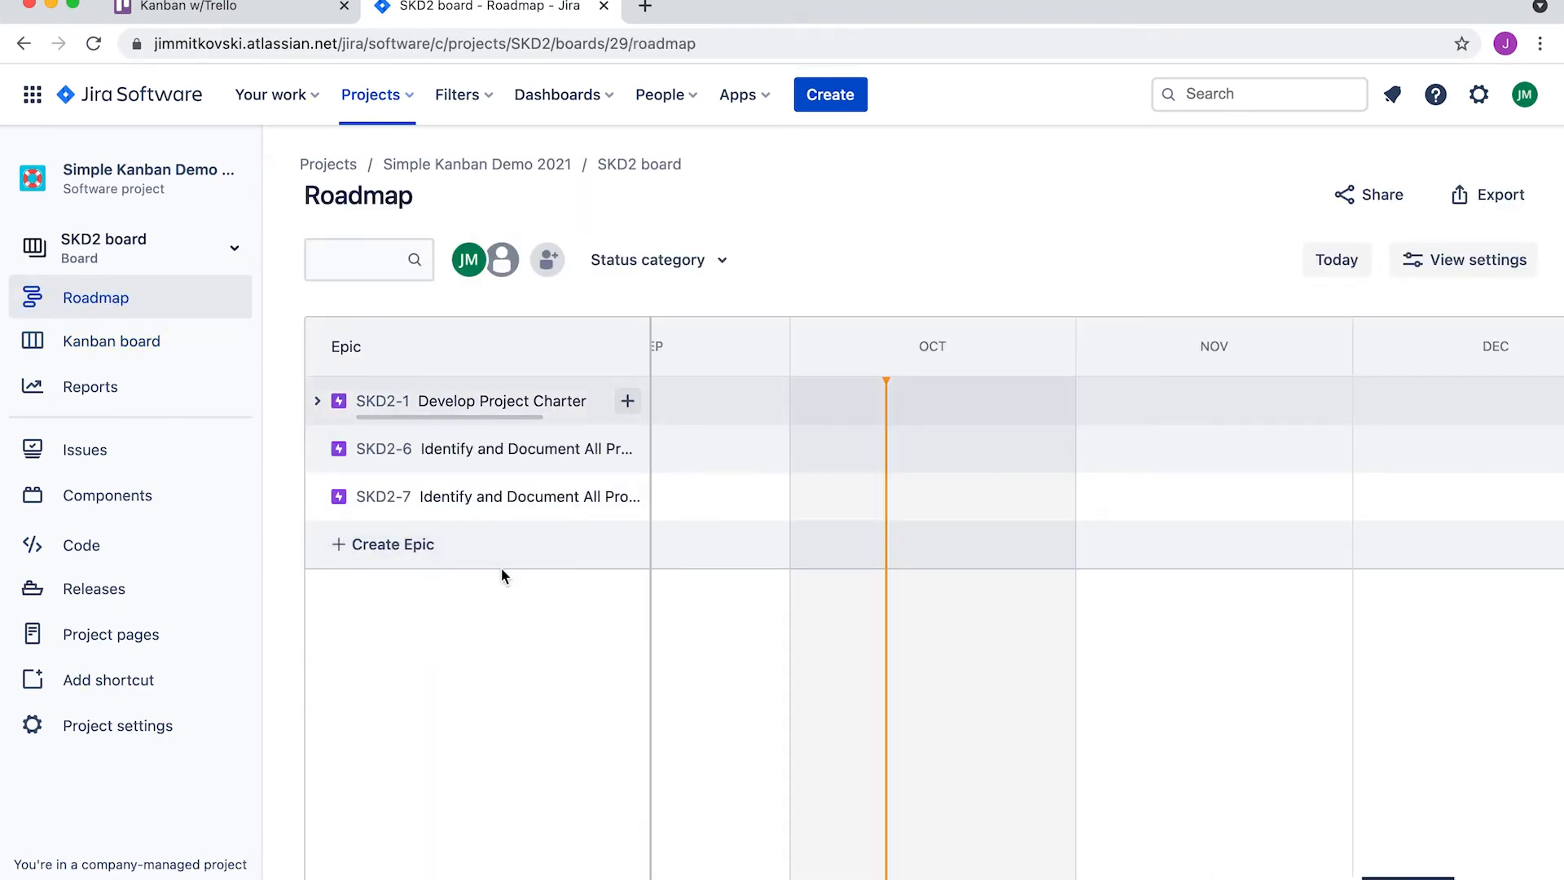
click(318, 402)
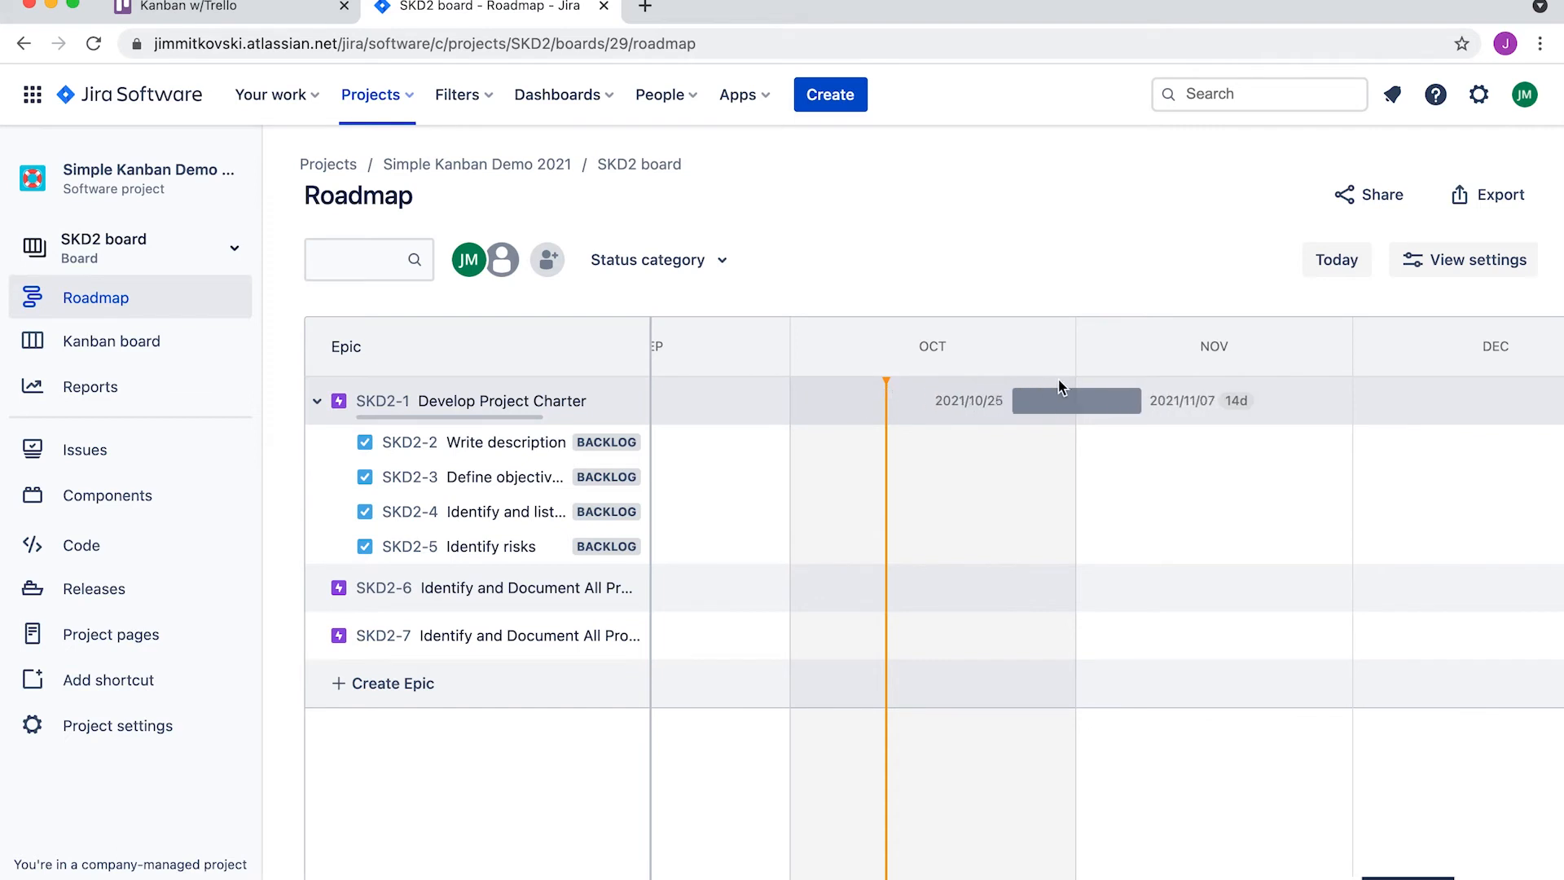
click(1043, 401)
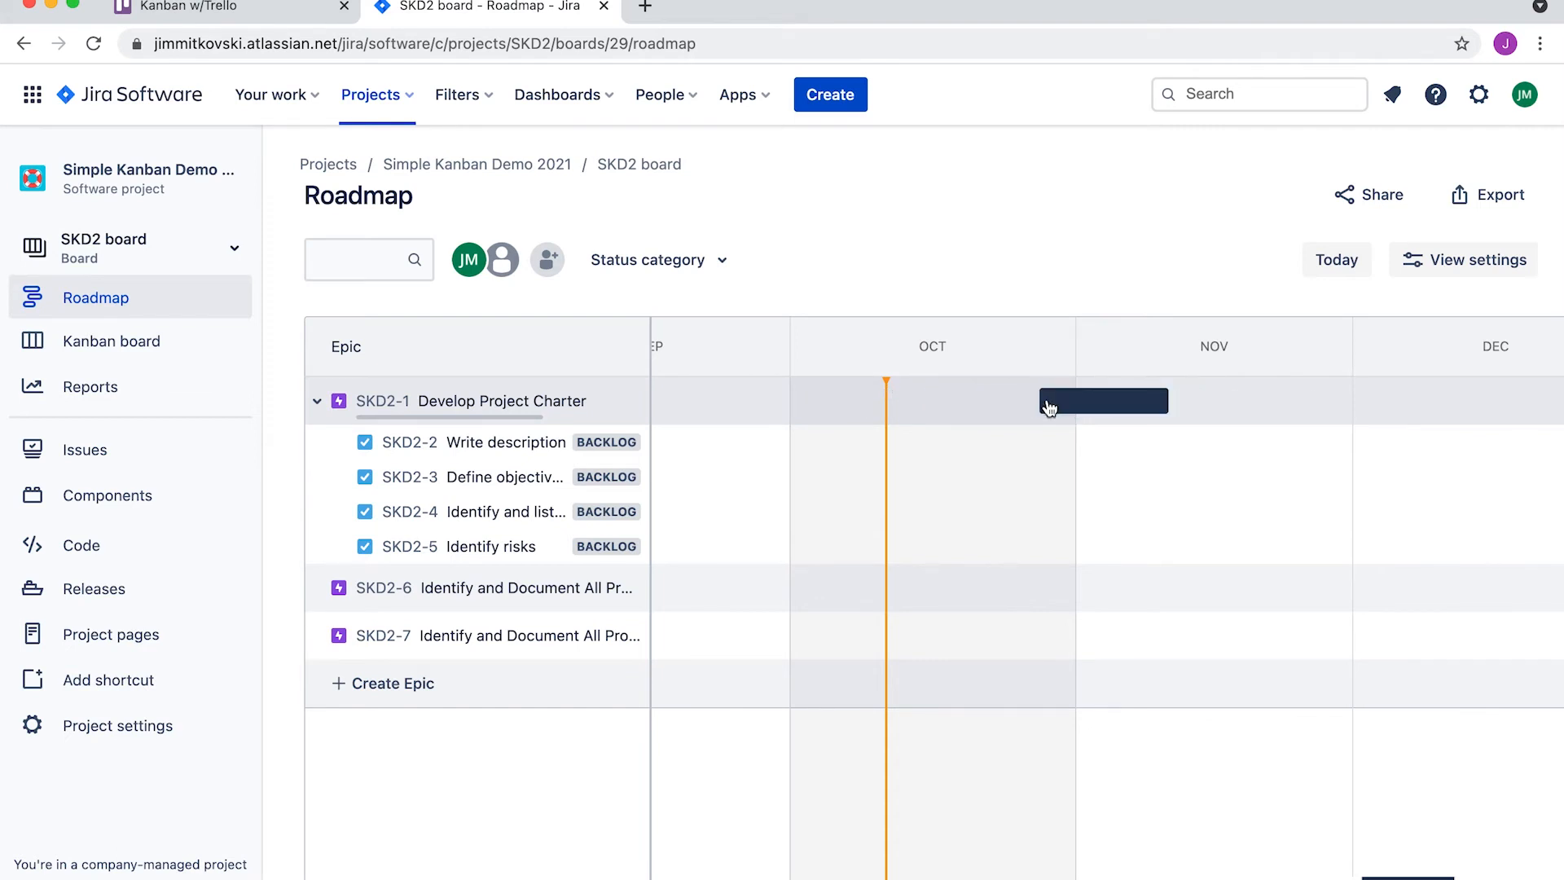
mouse_move(1165, 400)
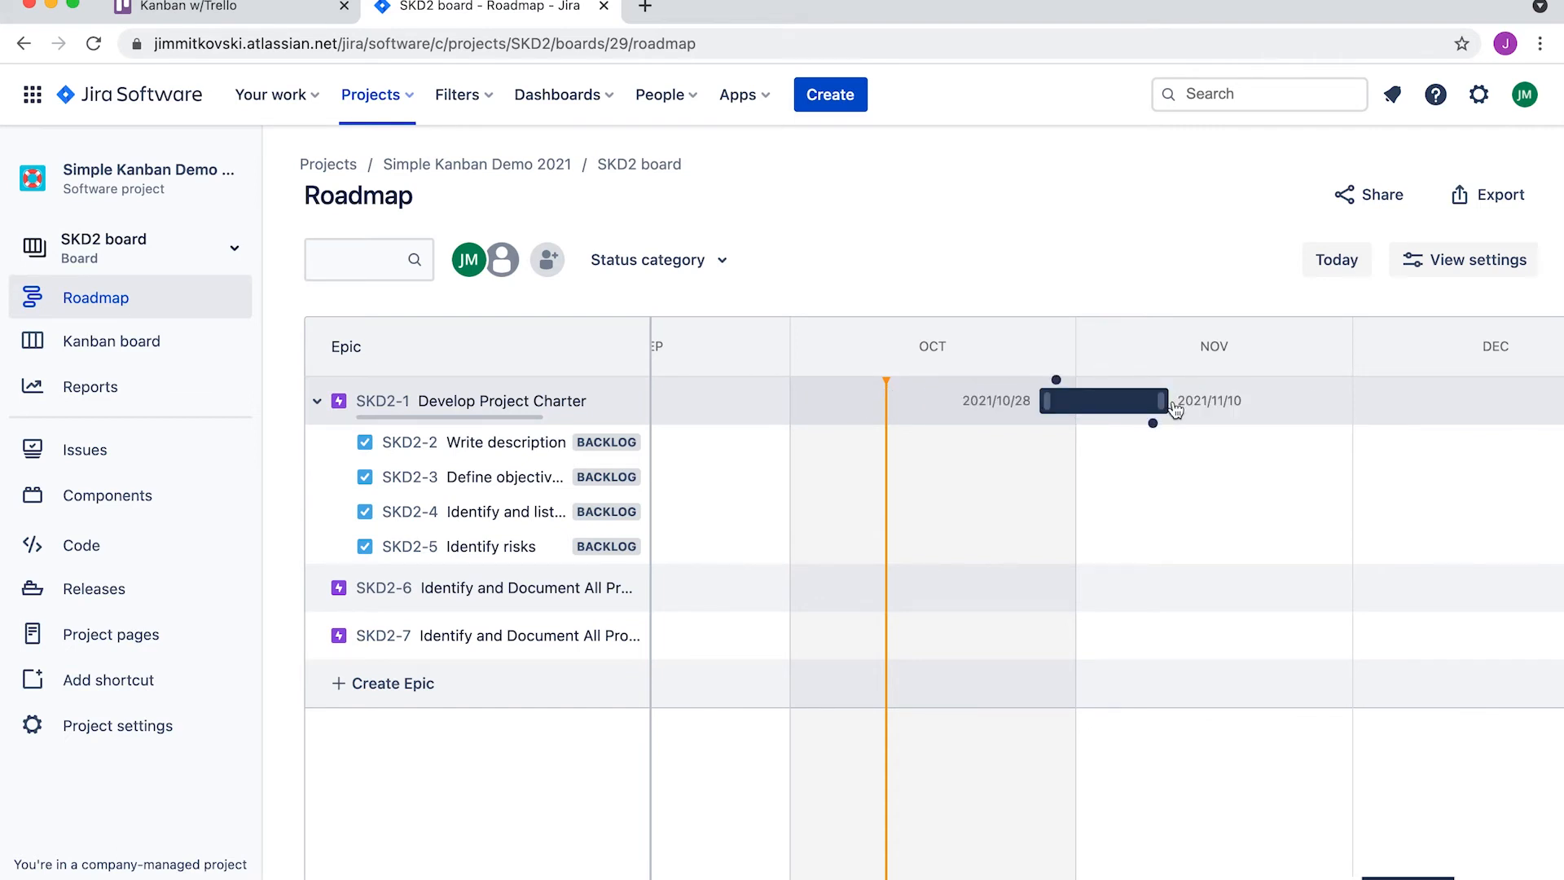
drag(1165, 400, 1266, 400)
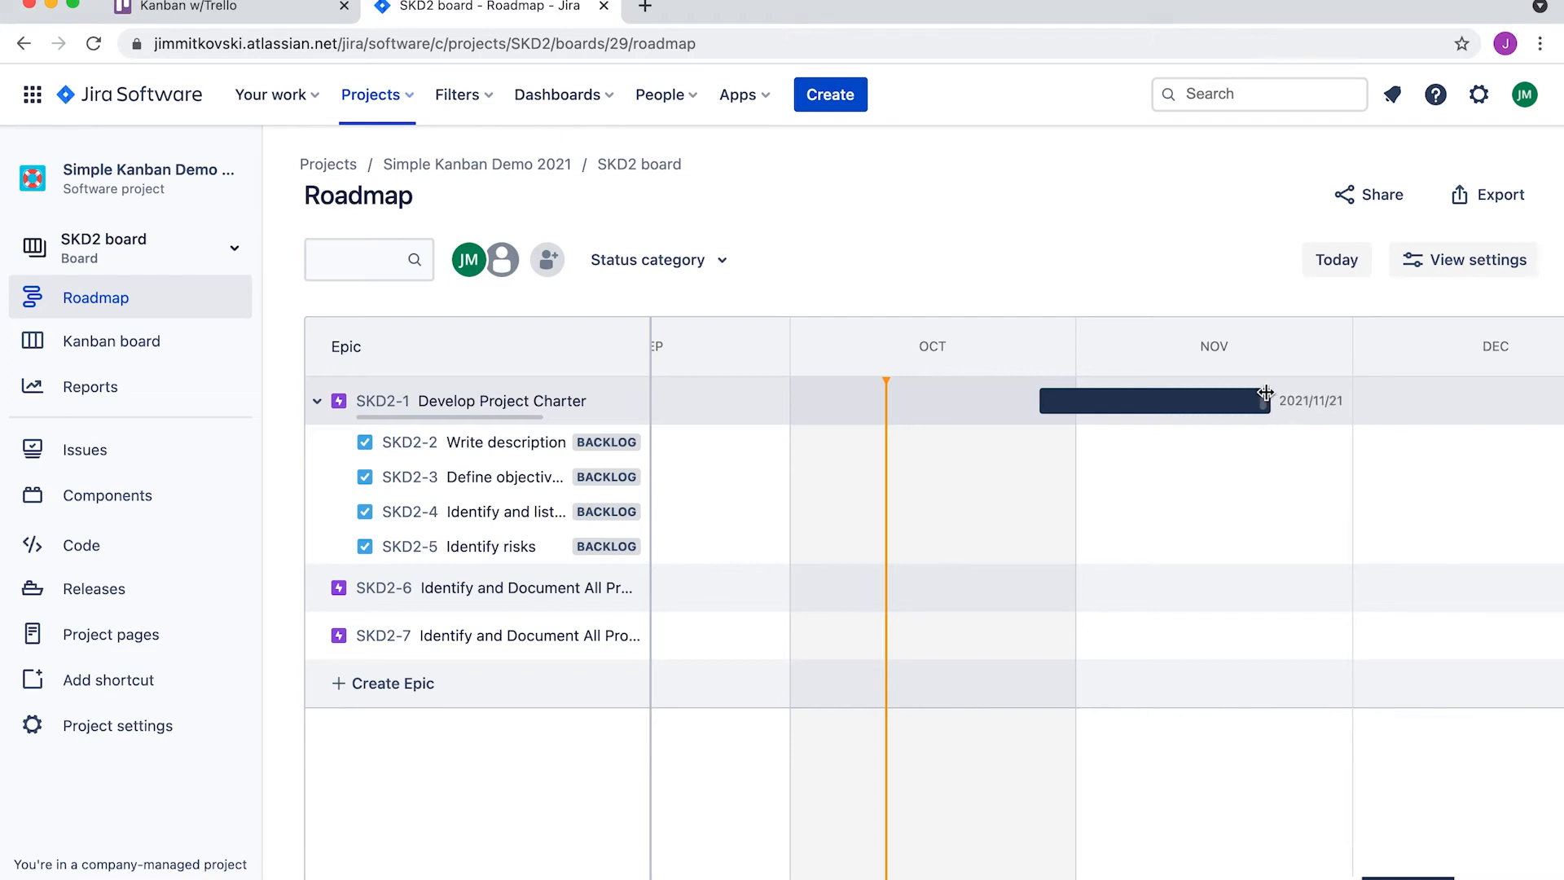
drag(1043, 399, 1086, 399)
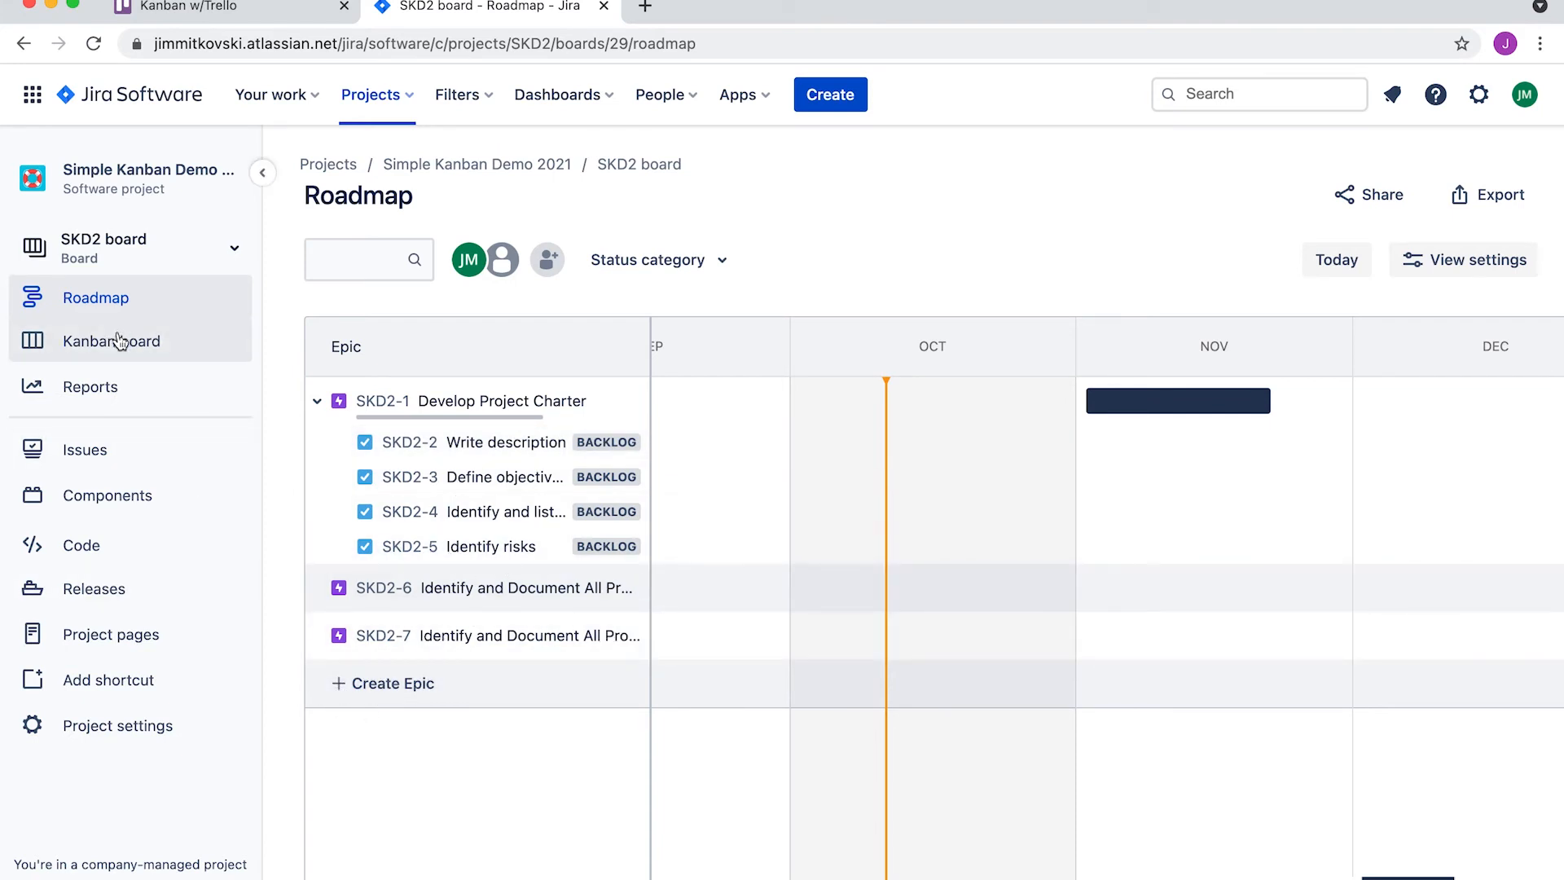
click(341, 684)
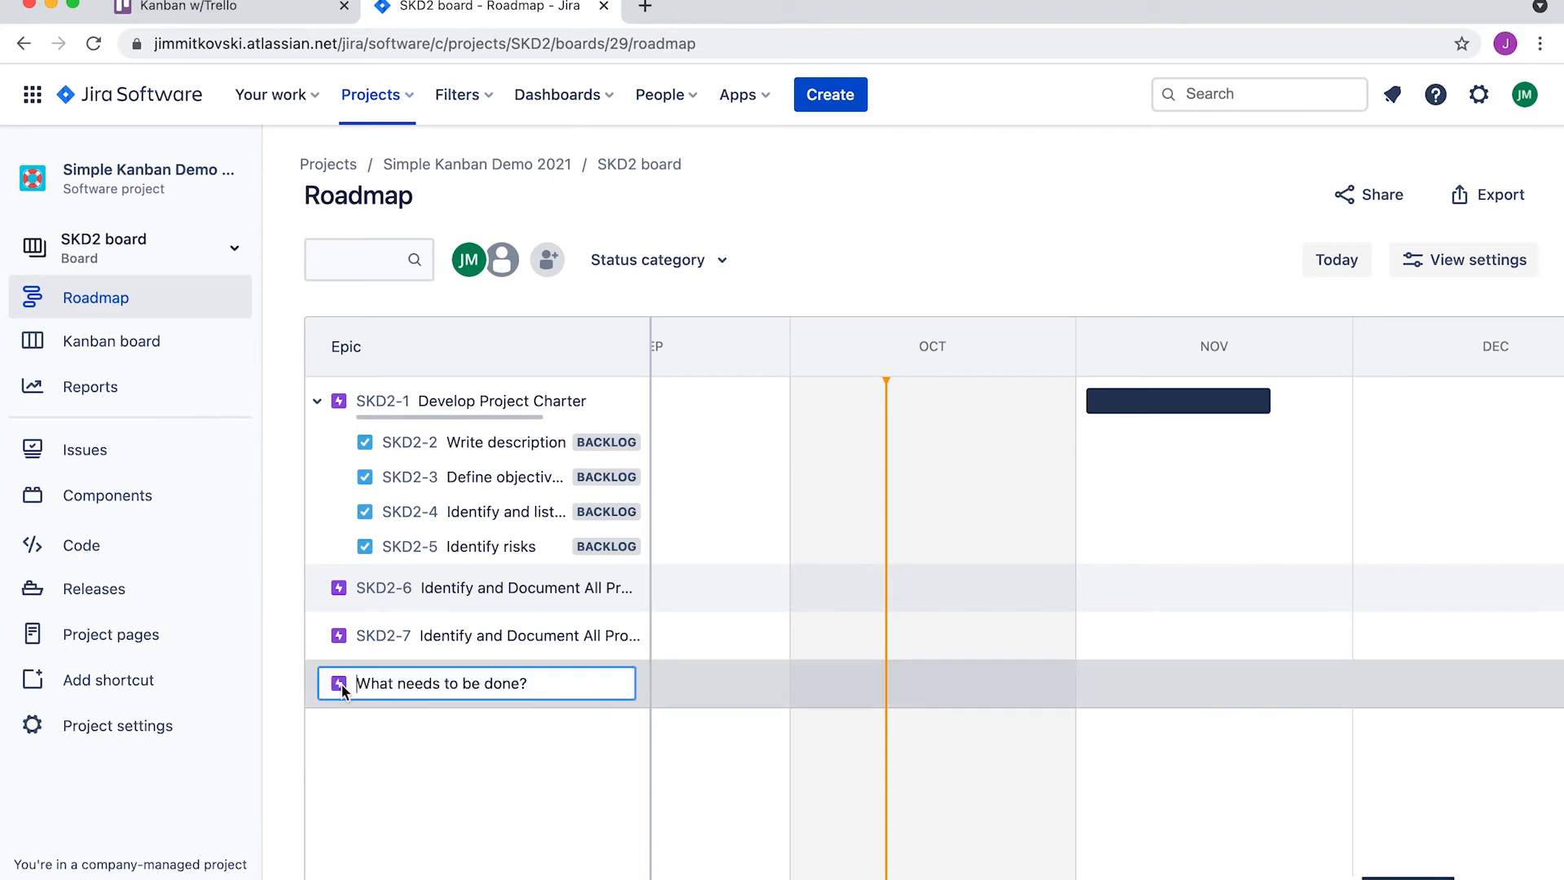
click(290, 611)
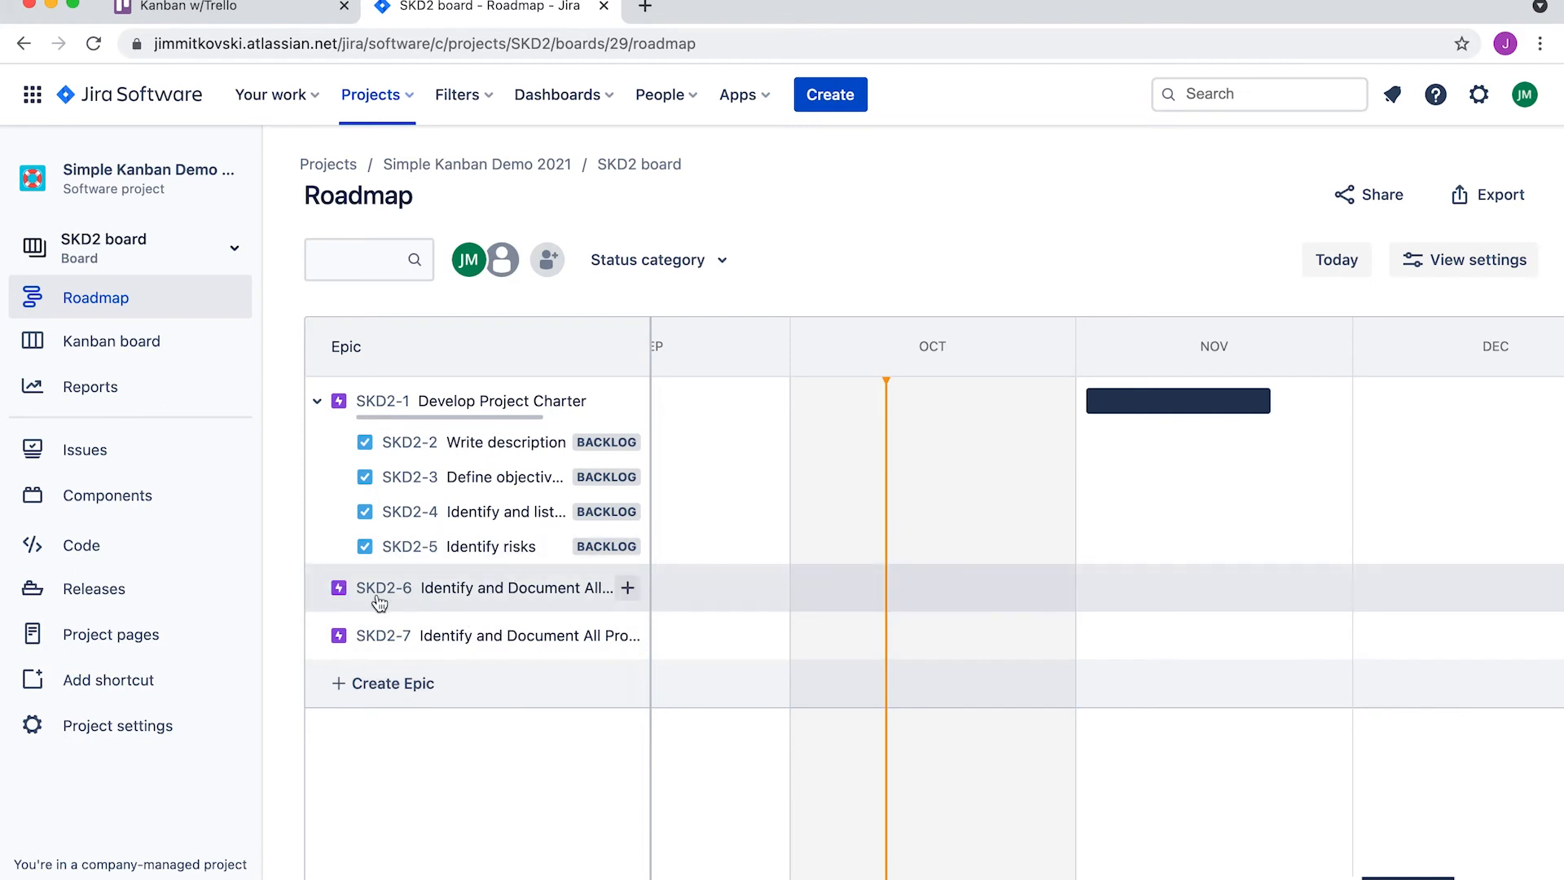
click(628, 588)
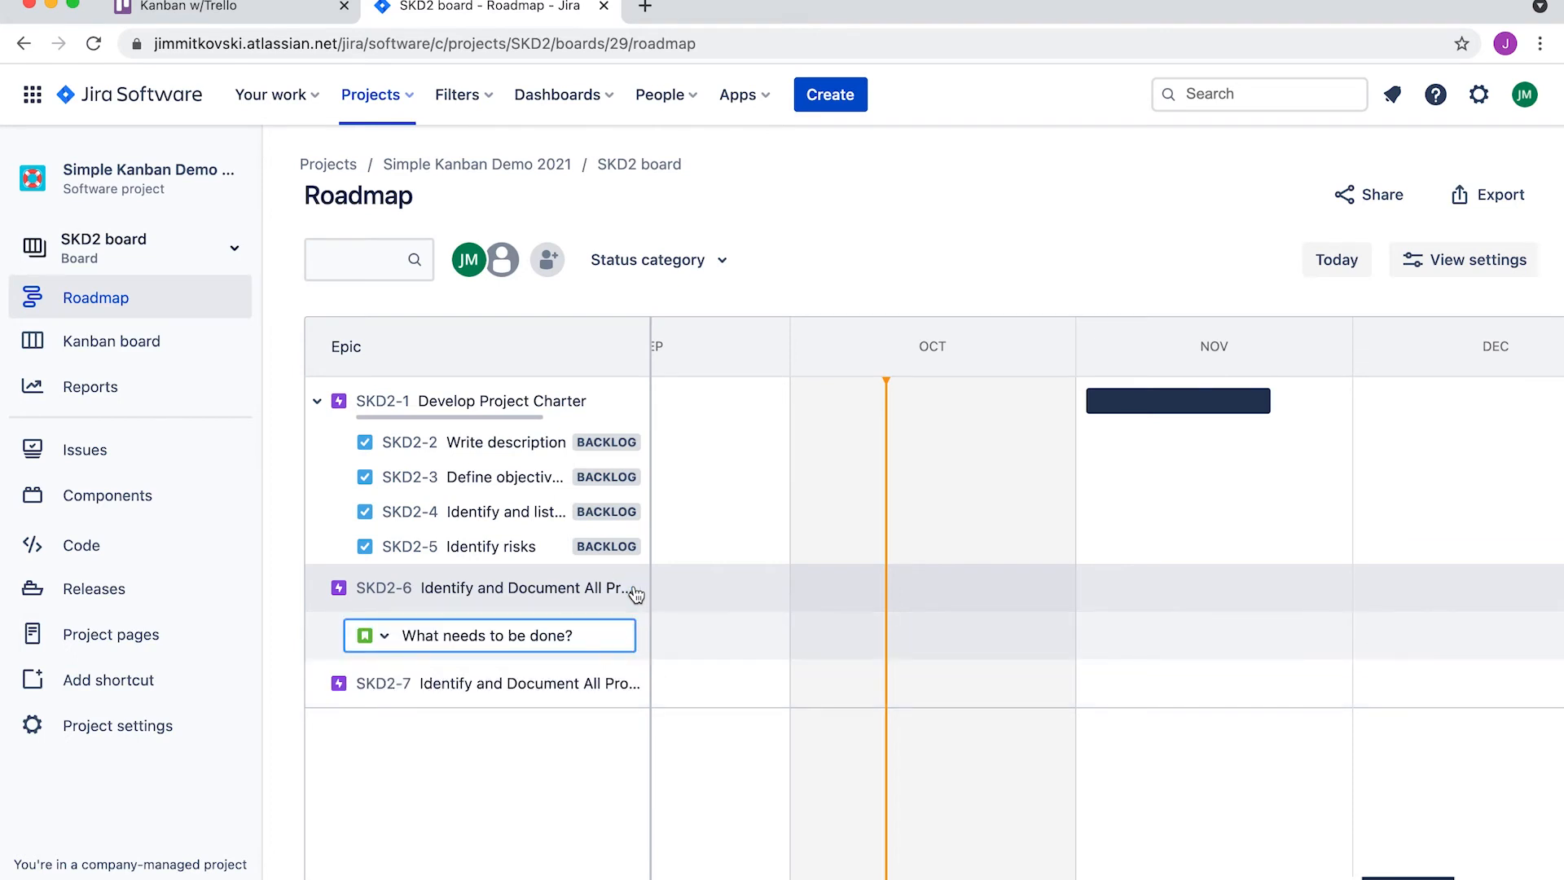
click(385, 637)
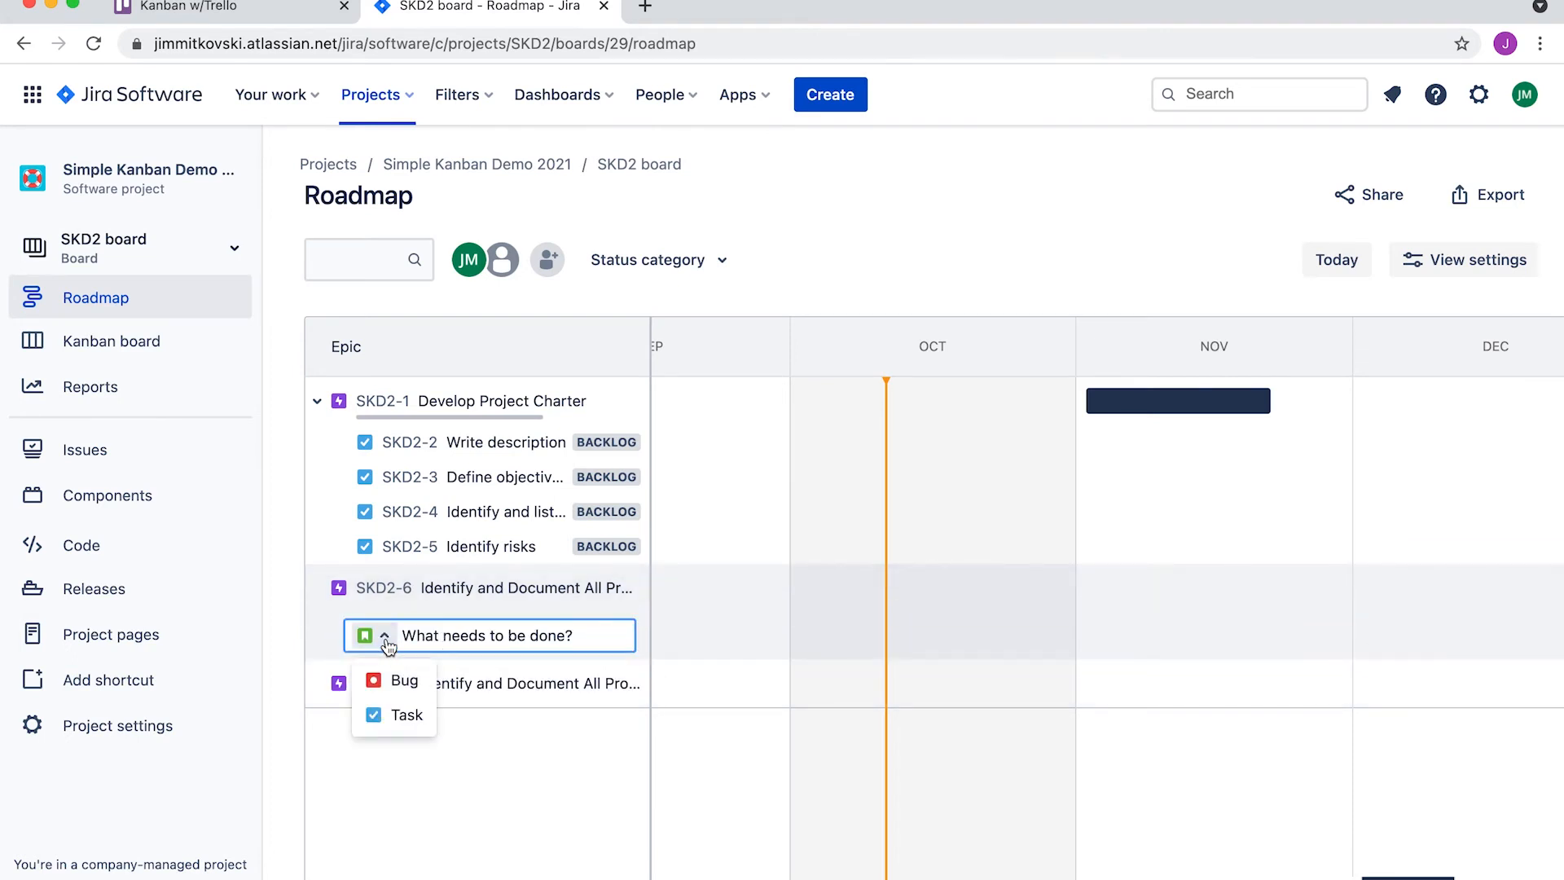
click(403, 718)
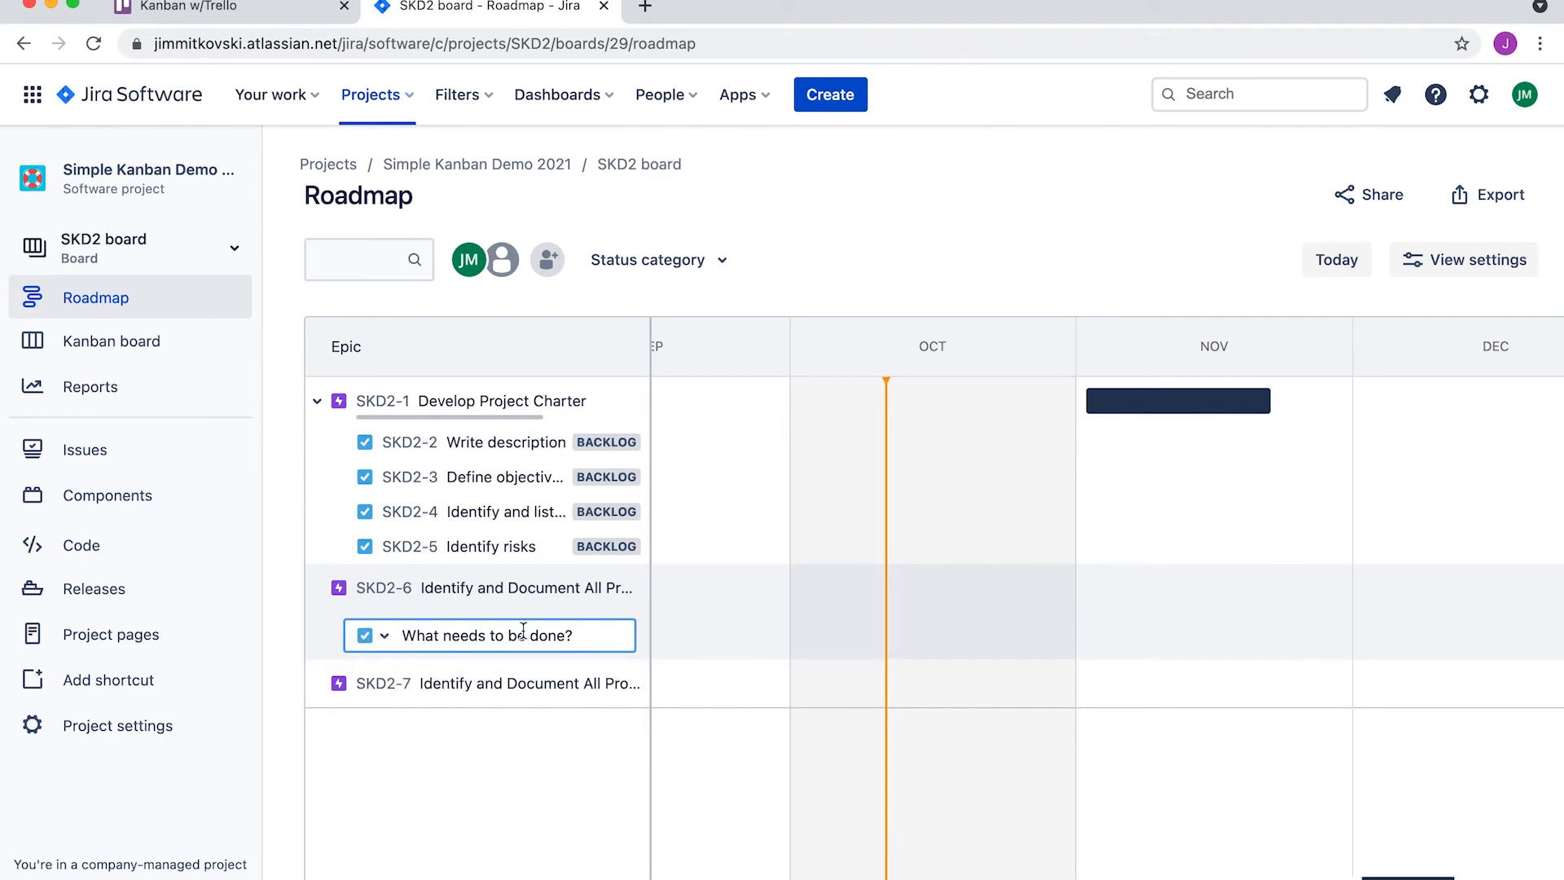
click(605, 597)
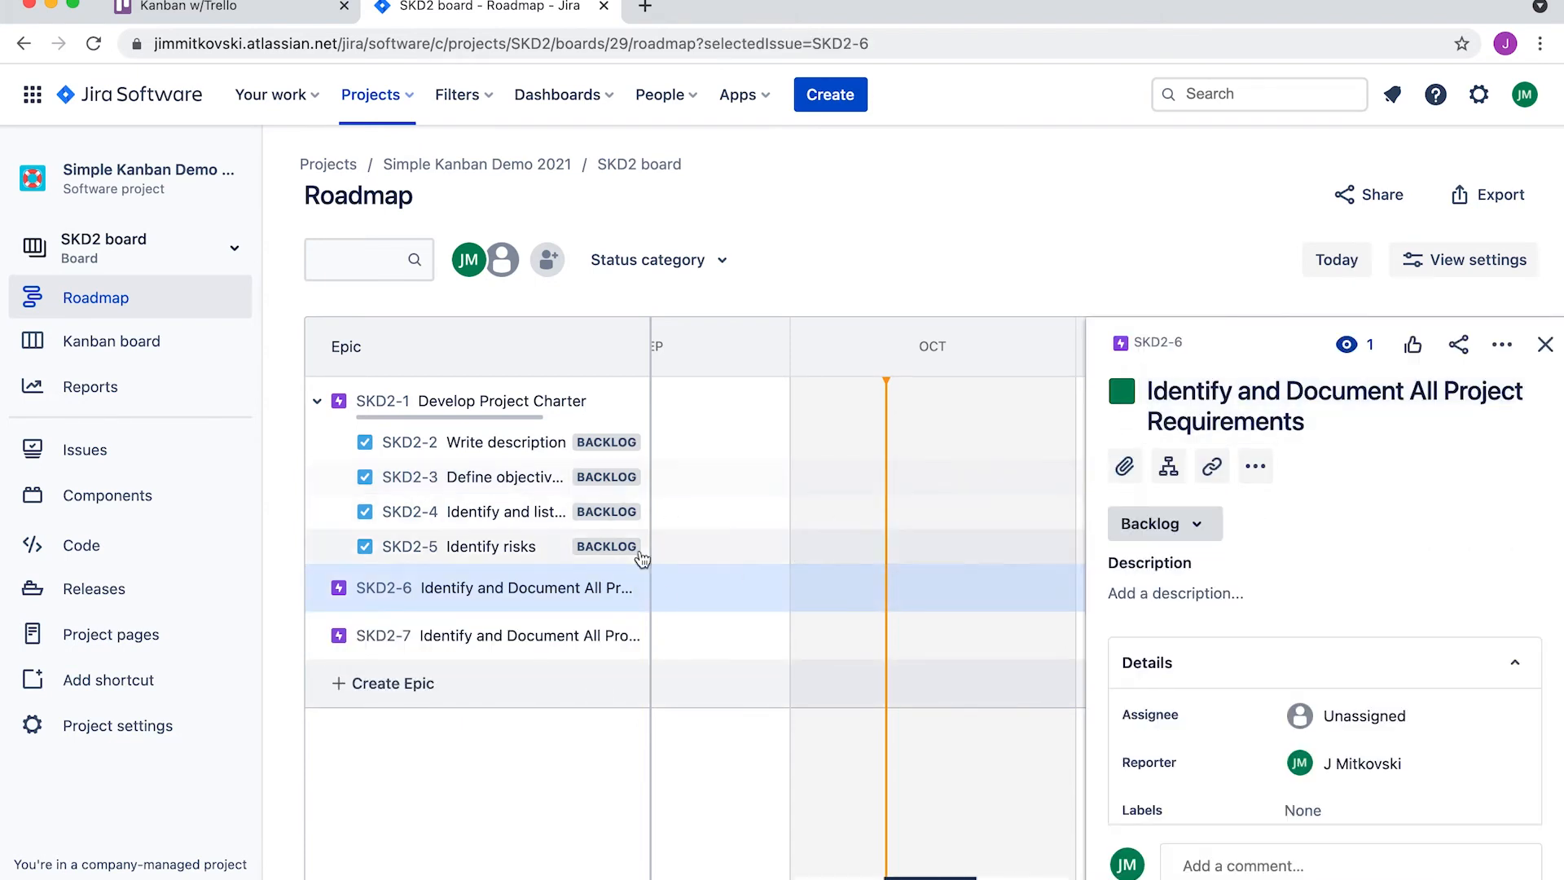
Add the child task "Interview project sponsor" to the Identify and Document All Project Stakeholders epic on the roadmap
click(524, 645)
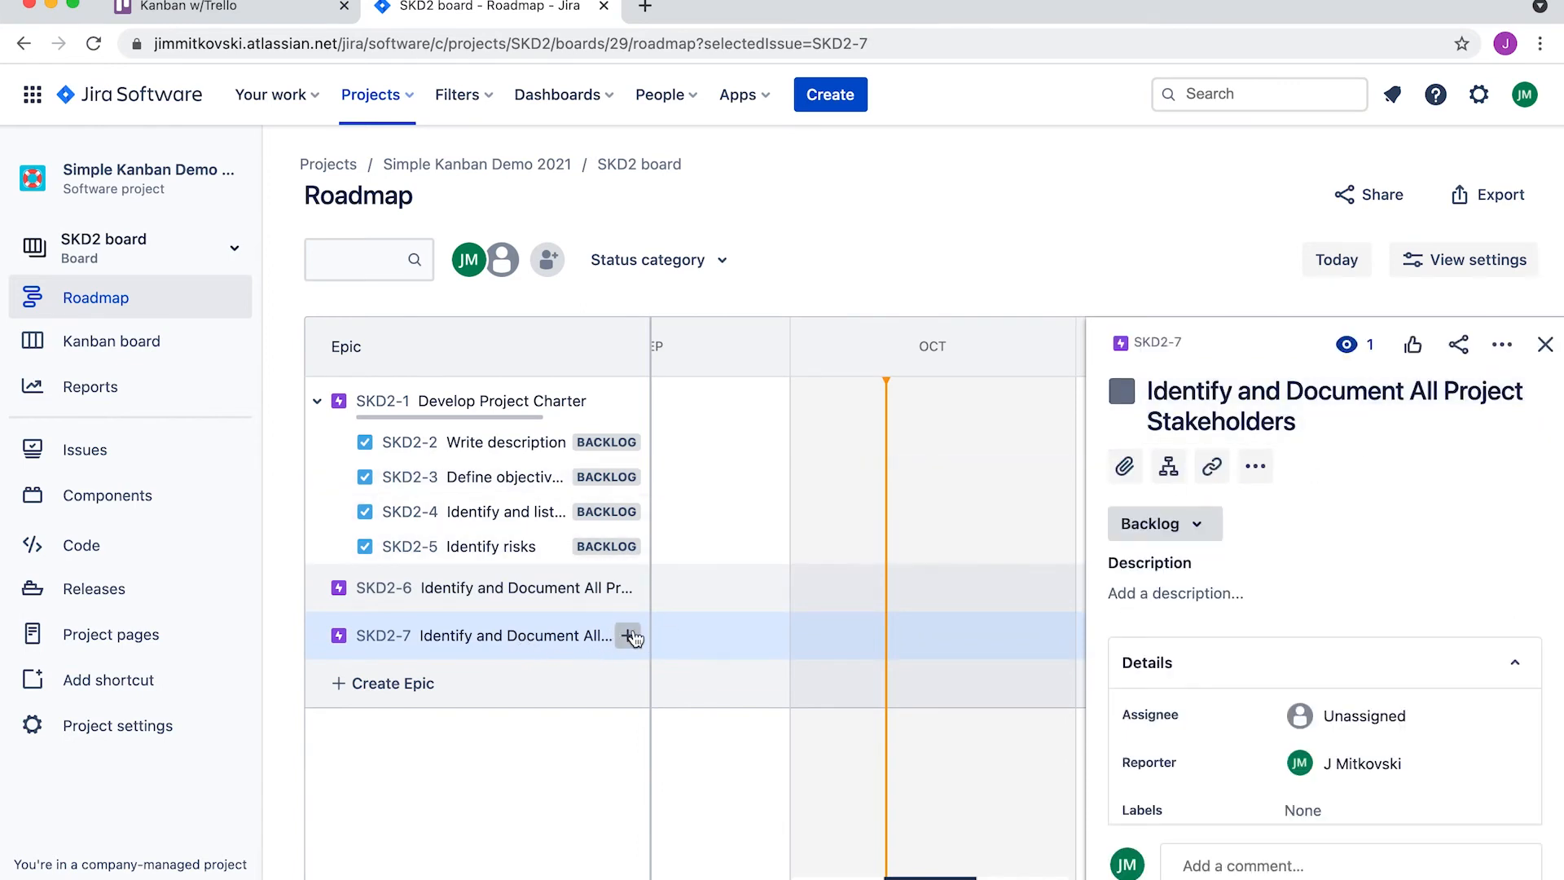
click(627, 635)
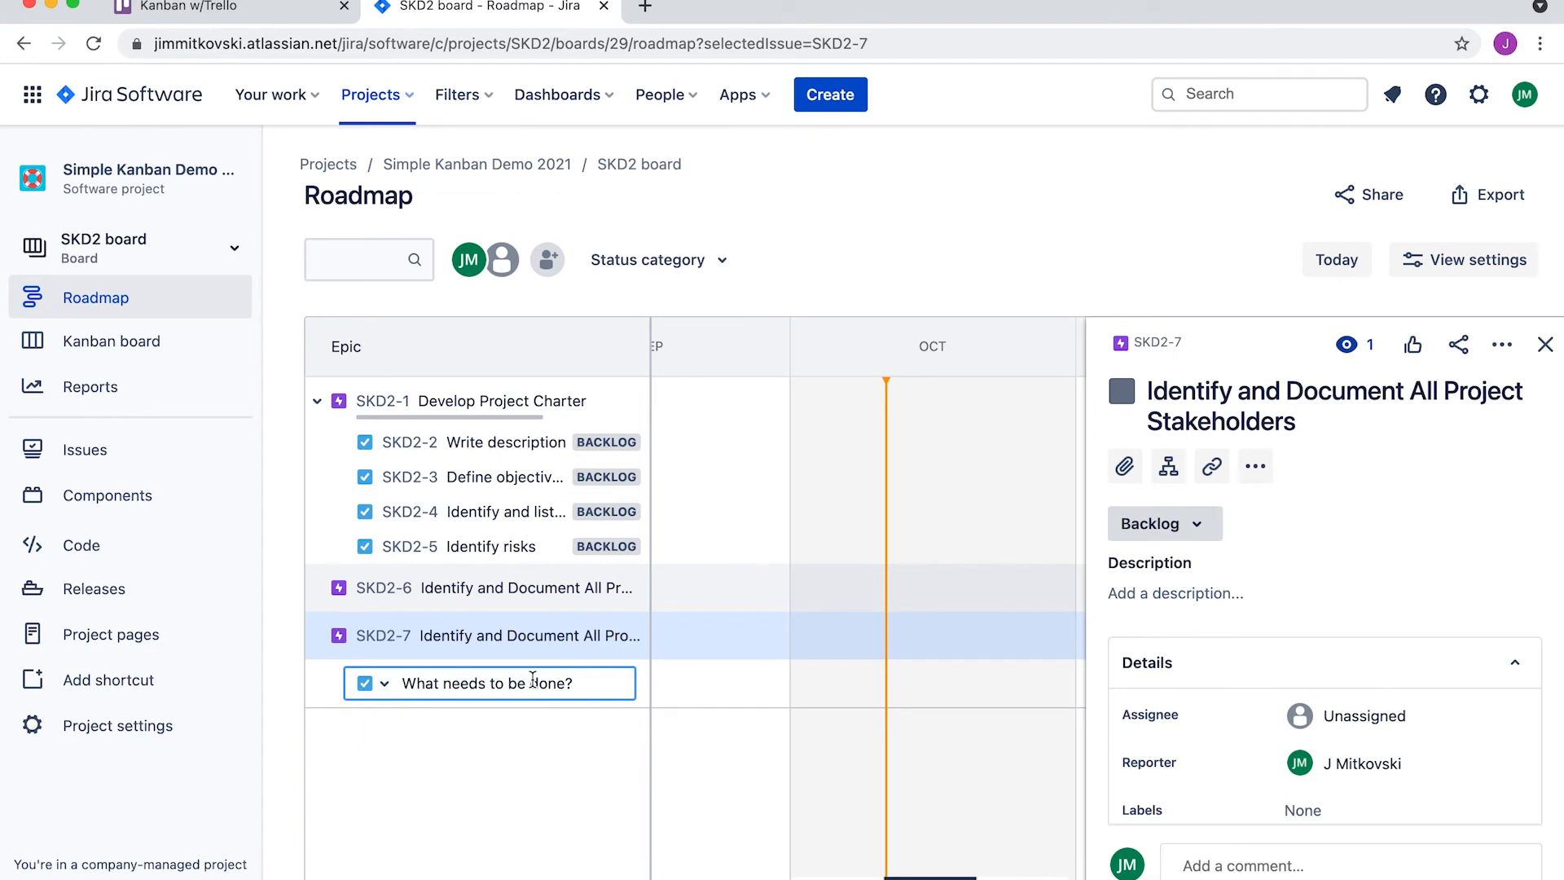
text(Intervie)
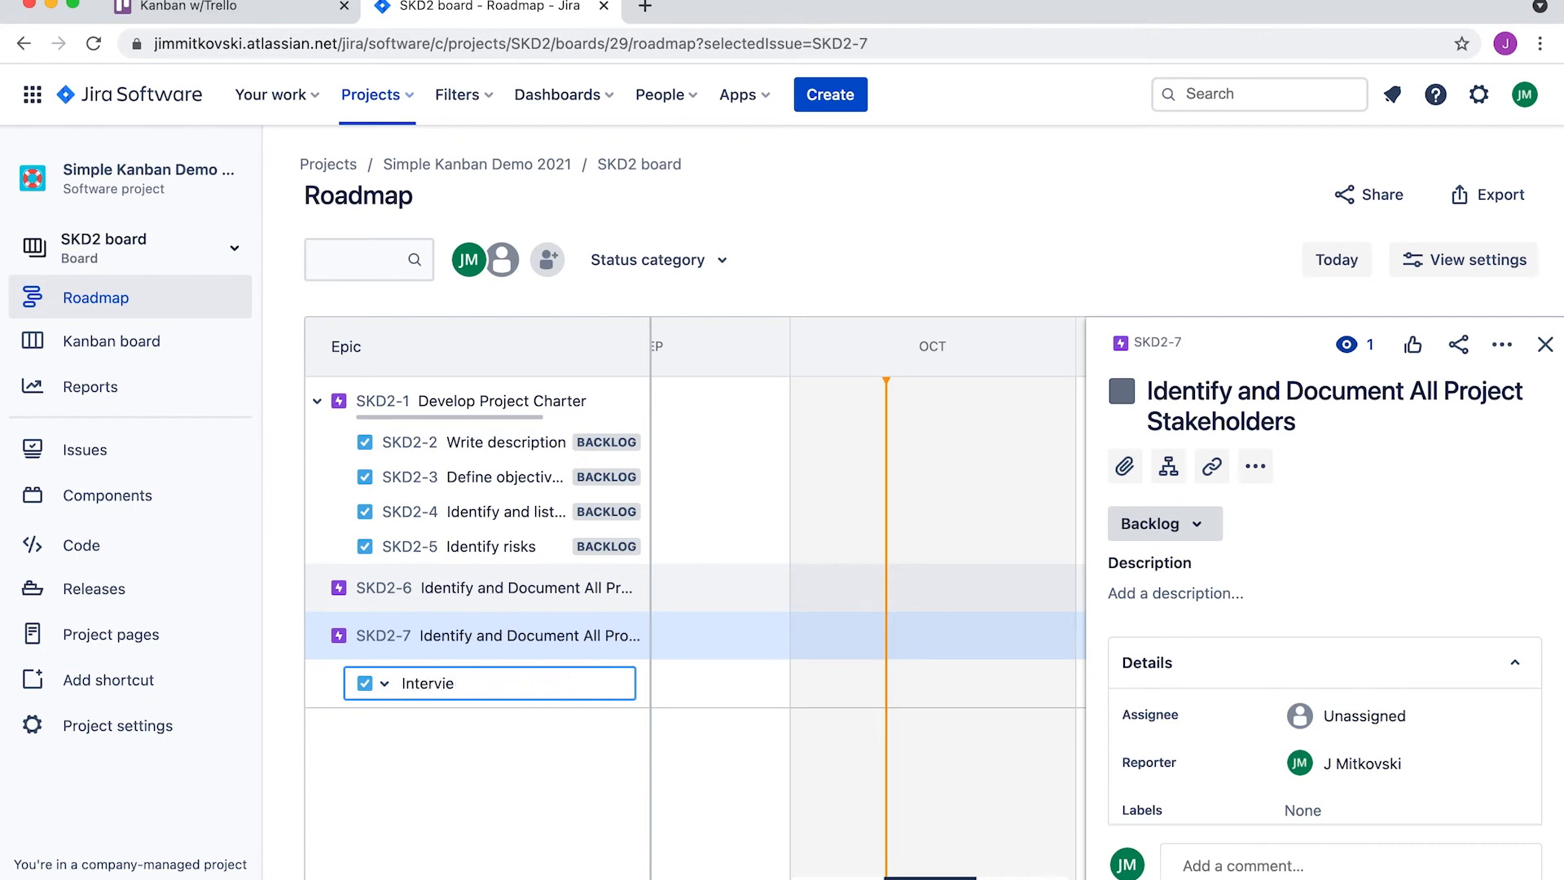
text(ewproject sponsor)
key(Return)
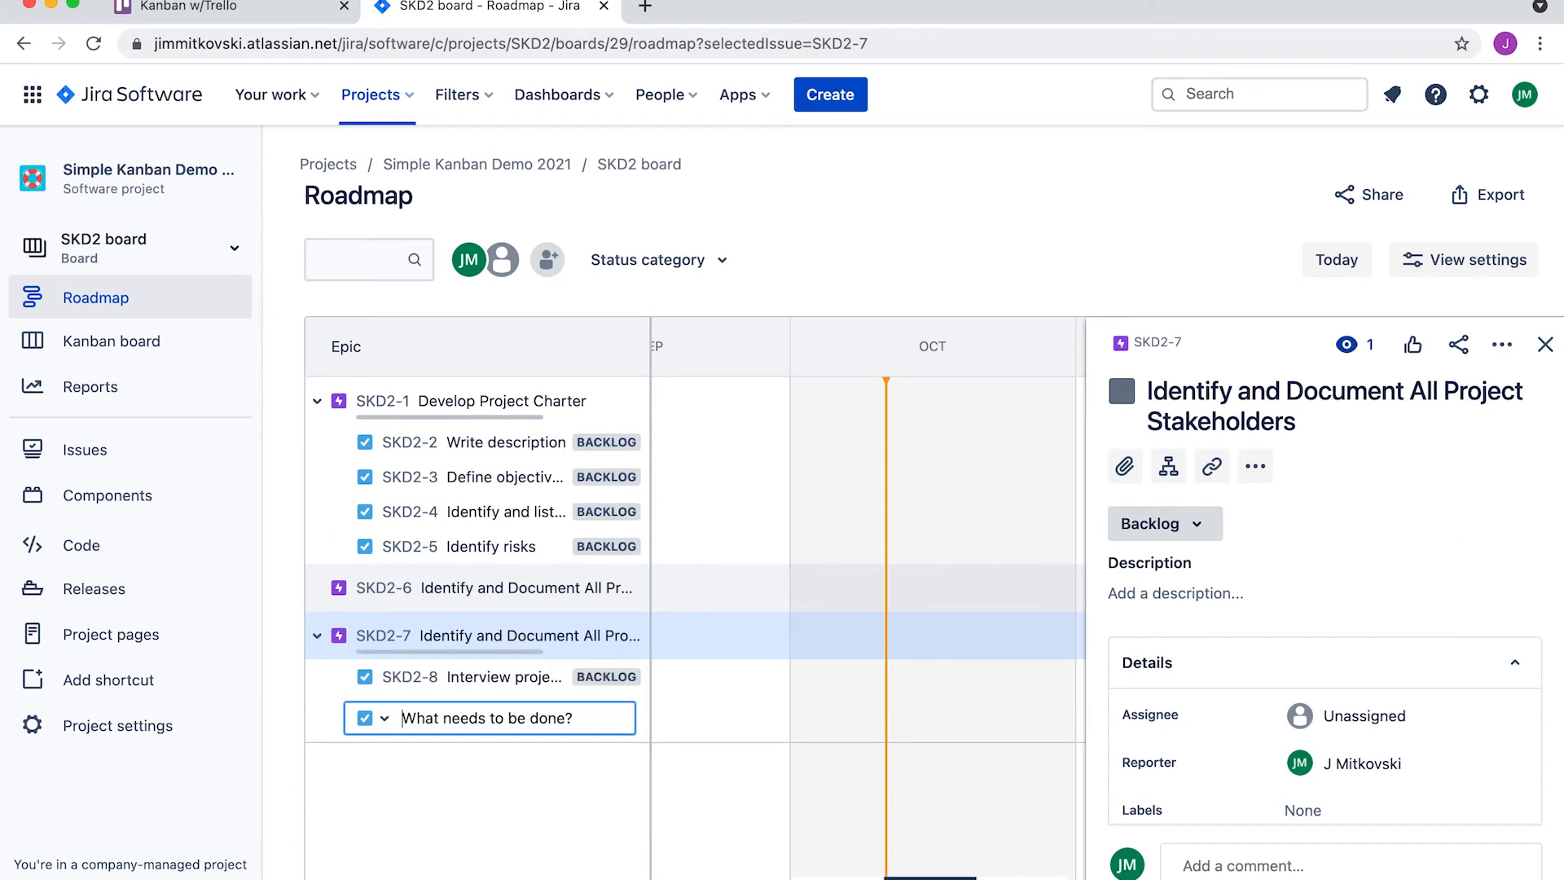
Add the child task "Create a survey and issue to various teams" to the second Identify and Document All Project Stakeholders epic
text(Create a)
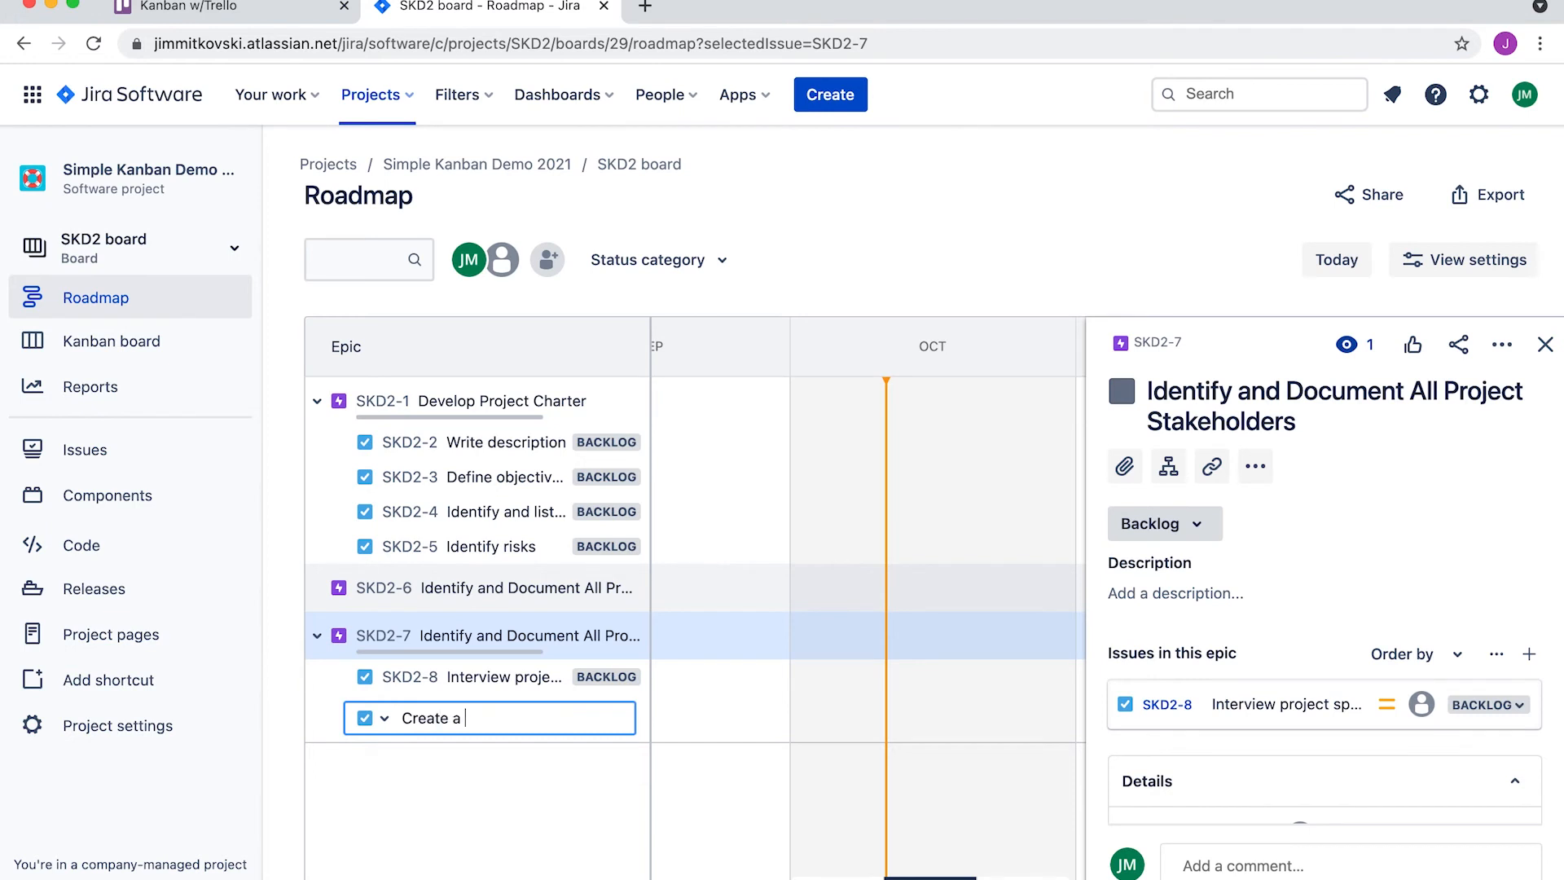
text( survey and issue to vaeri)
key(BackSpace)
key(BackSpace)
key(BackSpace)
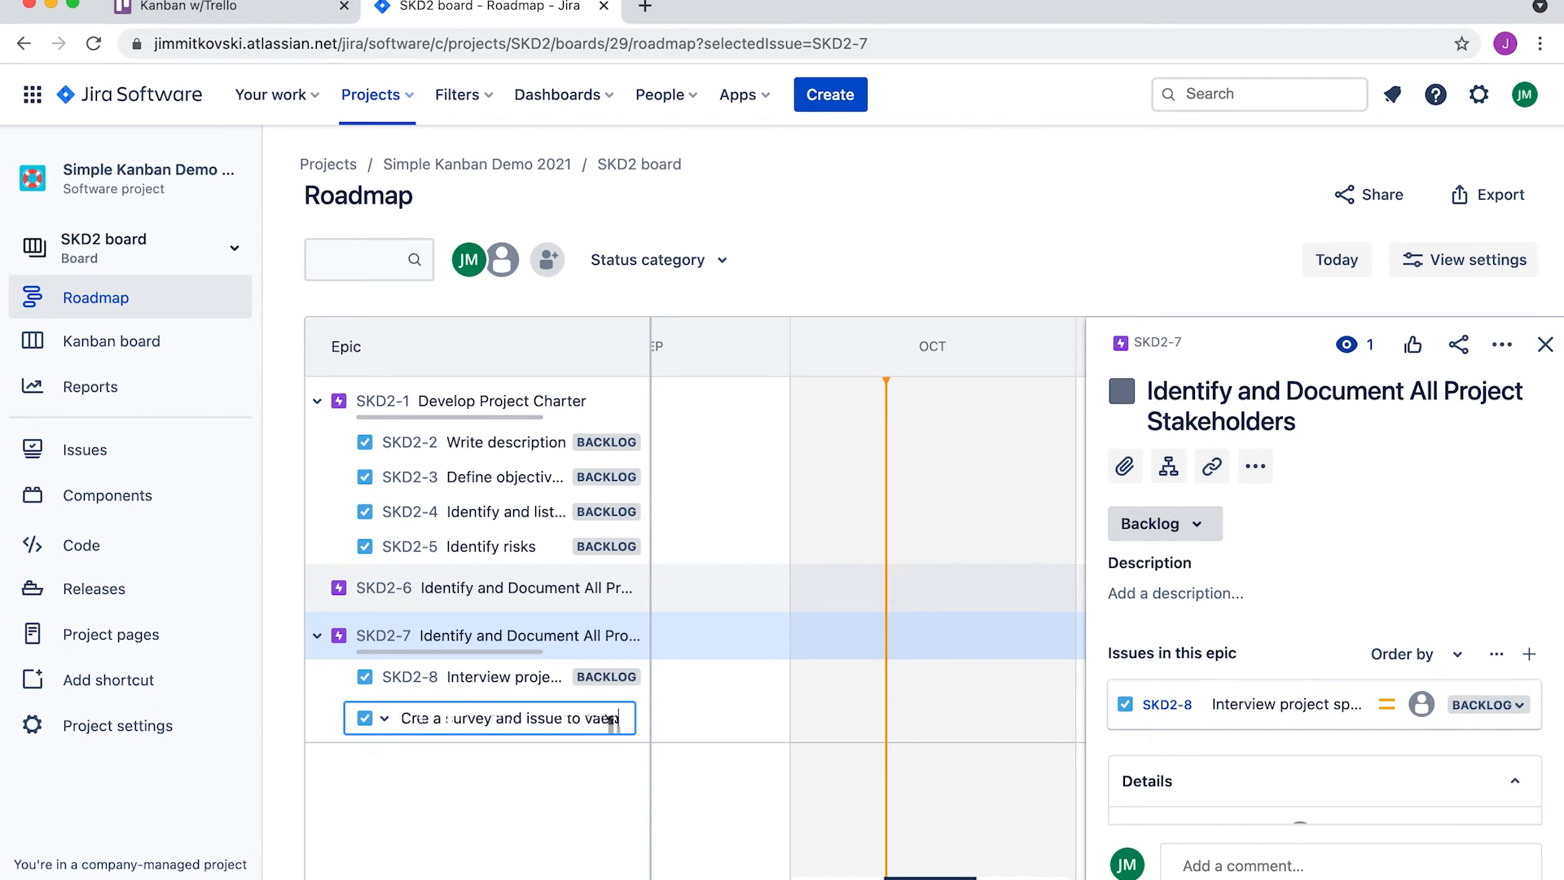
text(r)
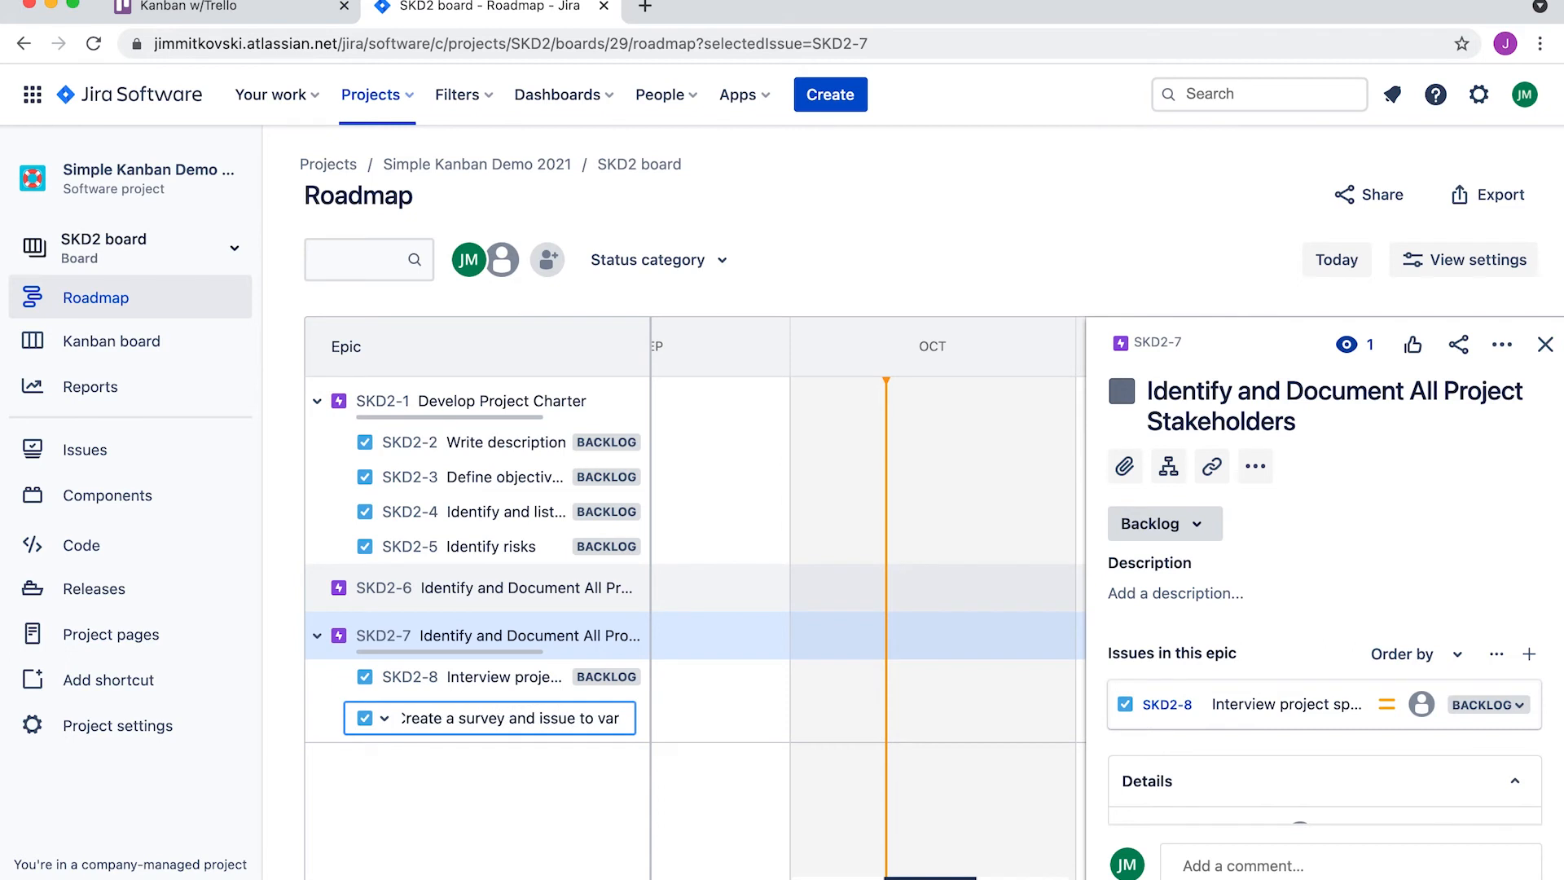
text(ious teams)
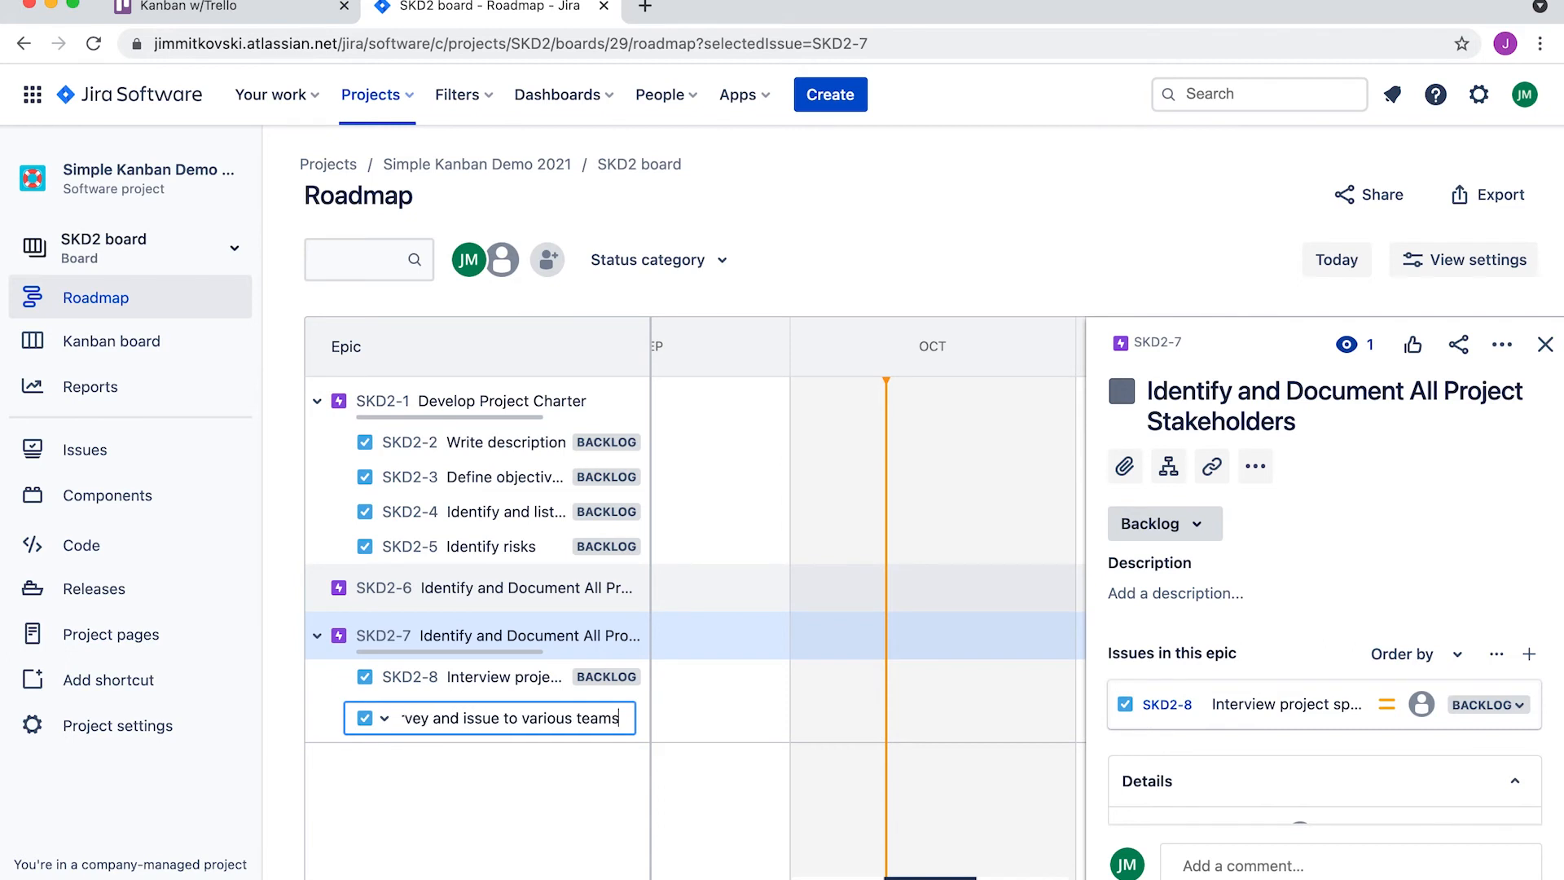
key(Return)
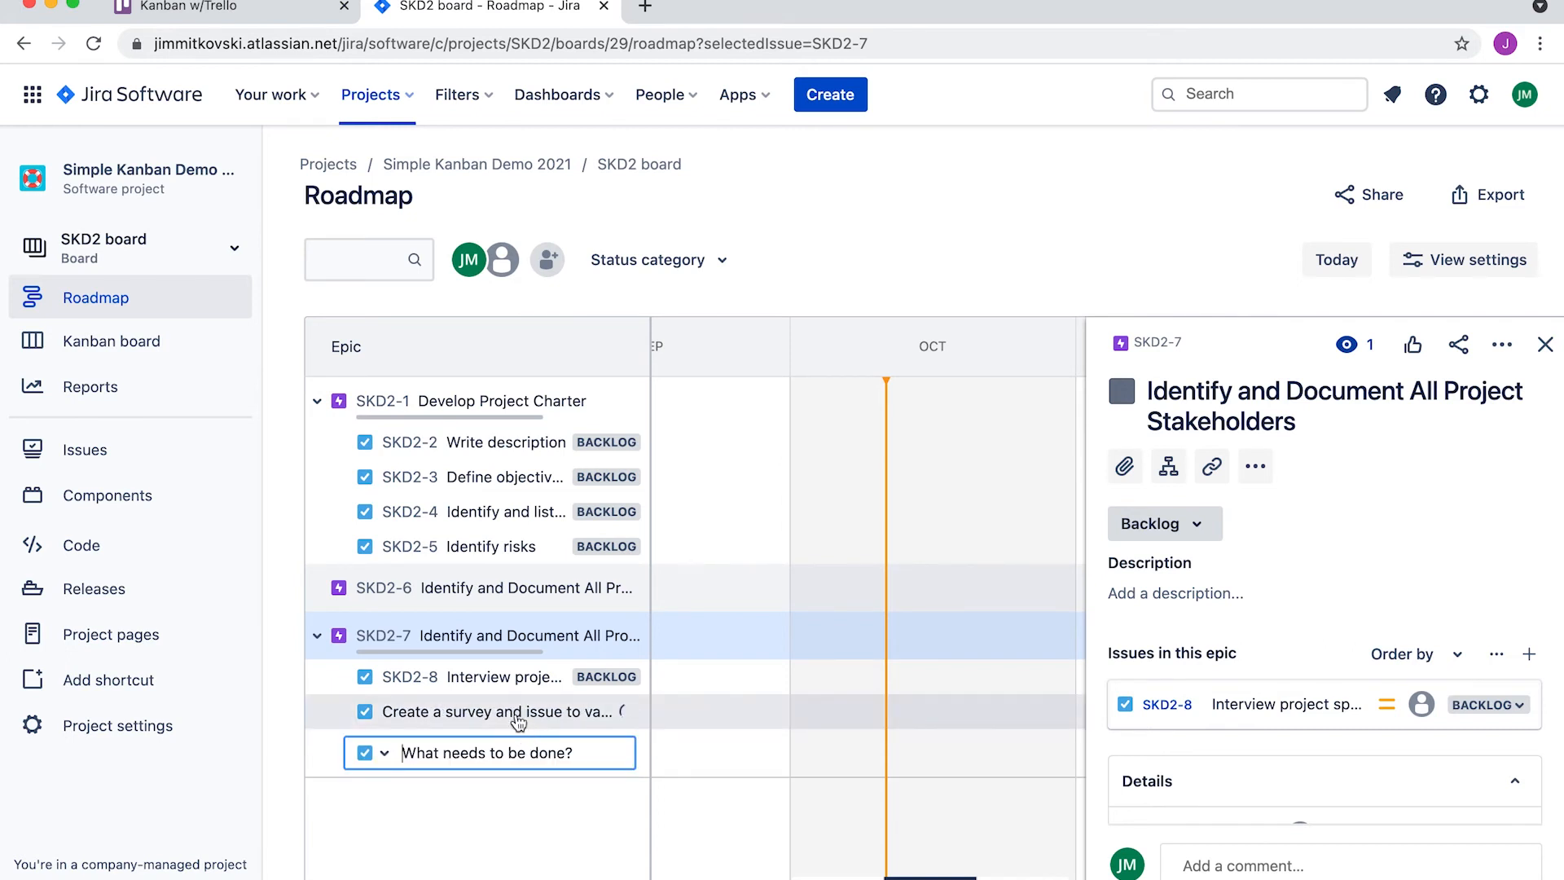
Add the child task "Collect information and create stakeholder register" to the same stakeholder epic
text(Collect info)
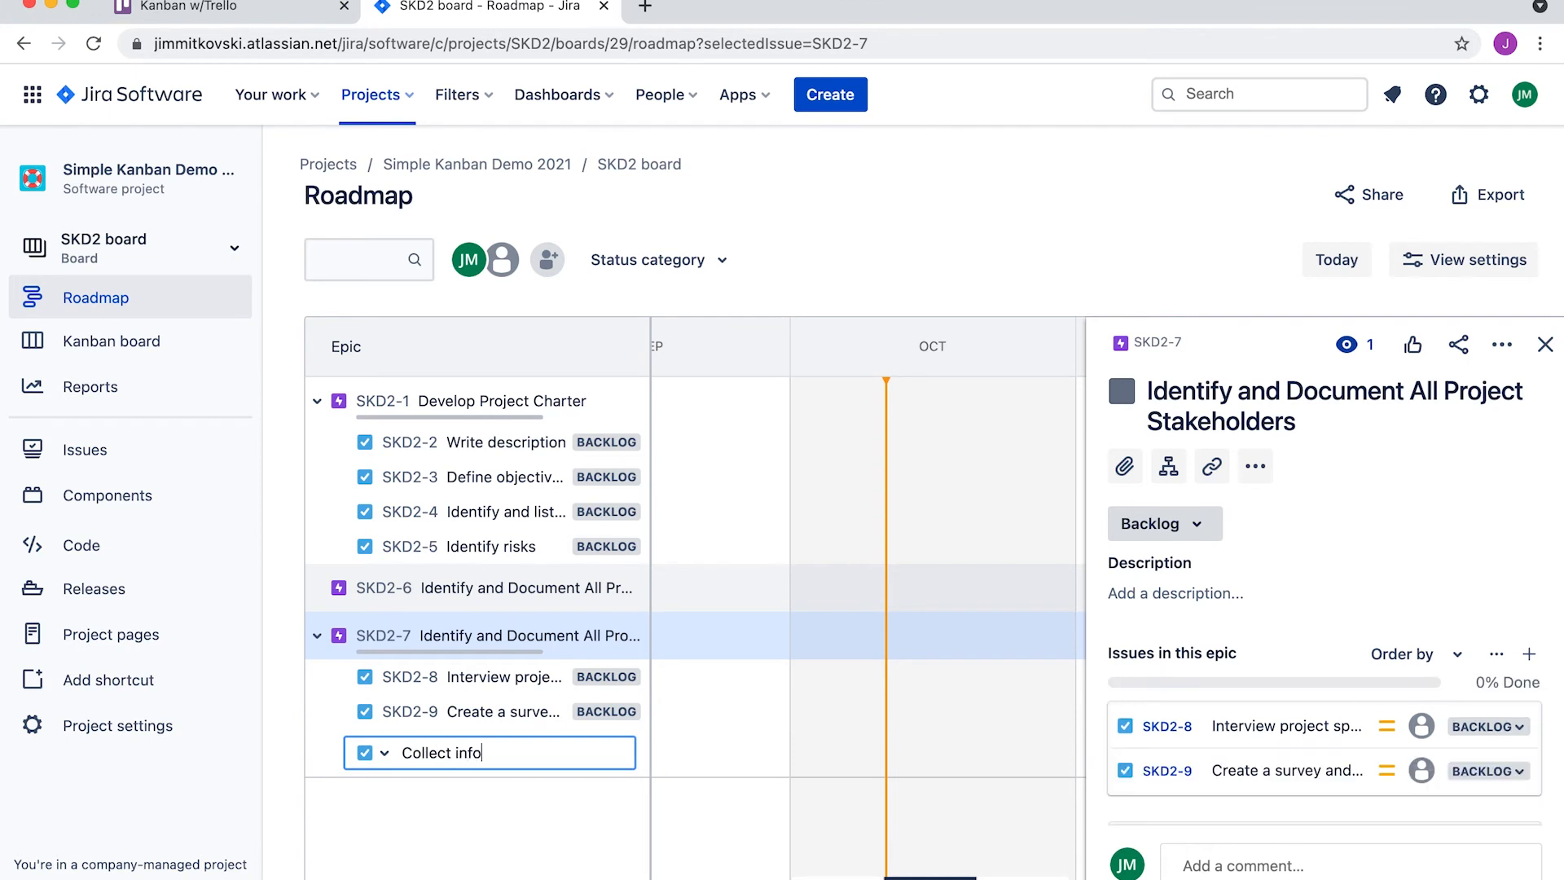
text(rmation and create stake)
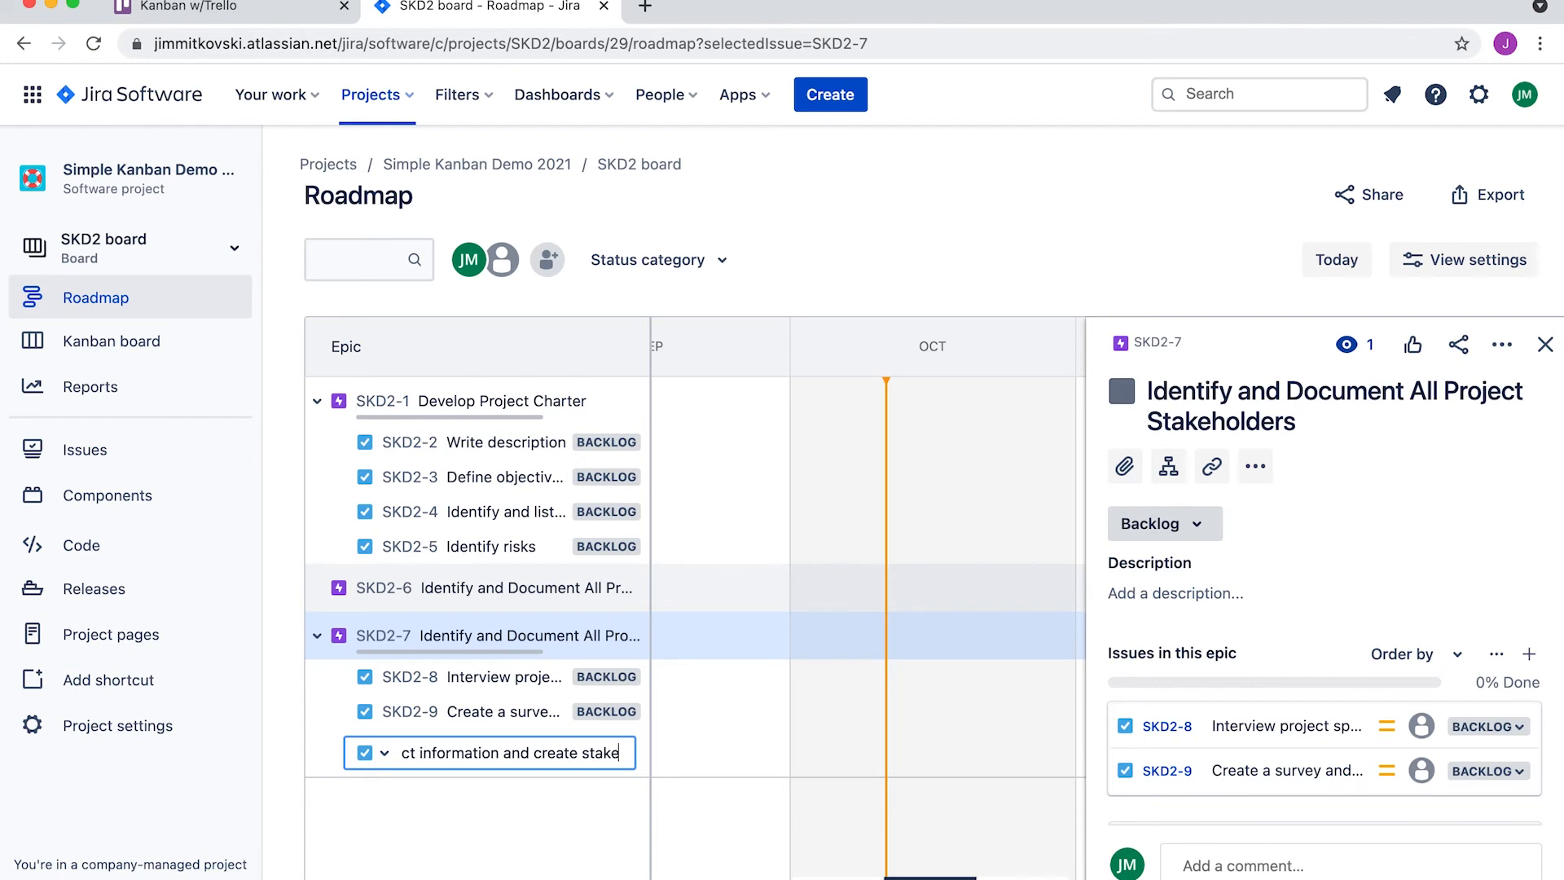
text(hold)
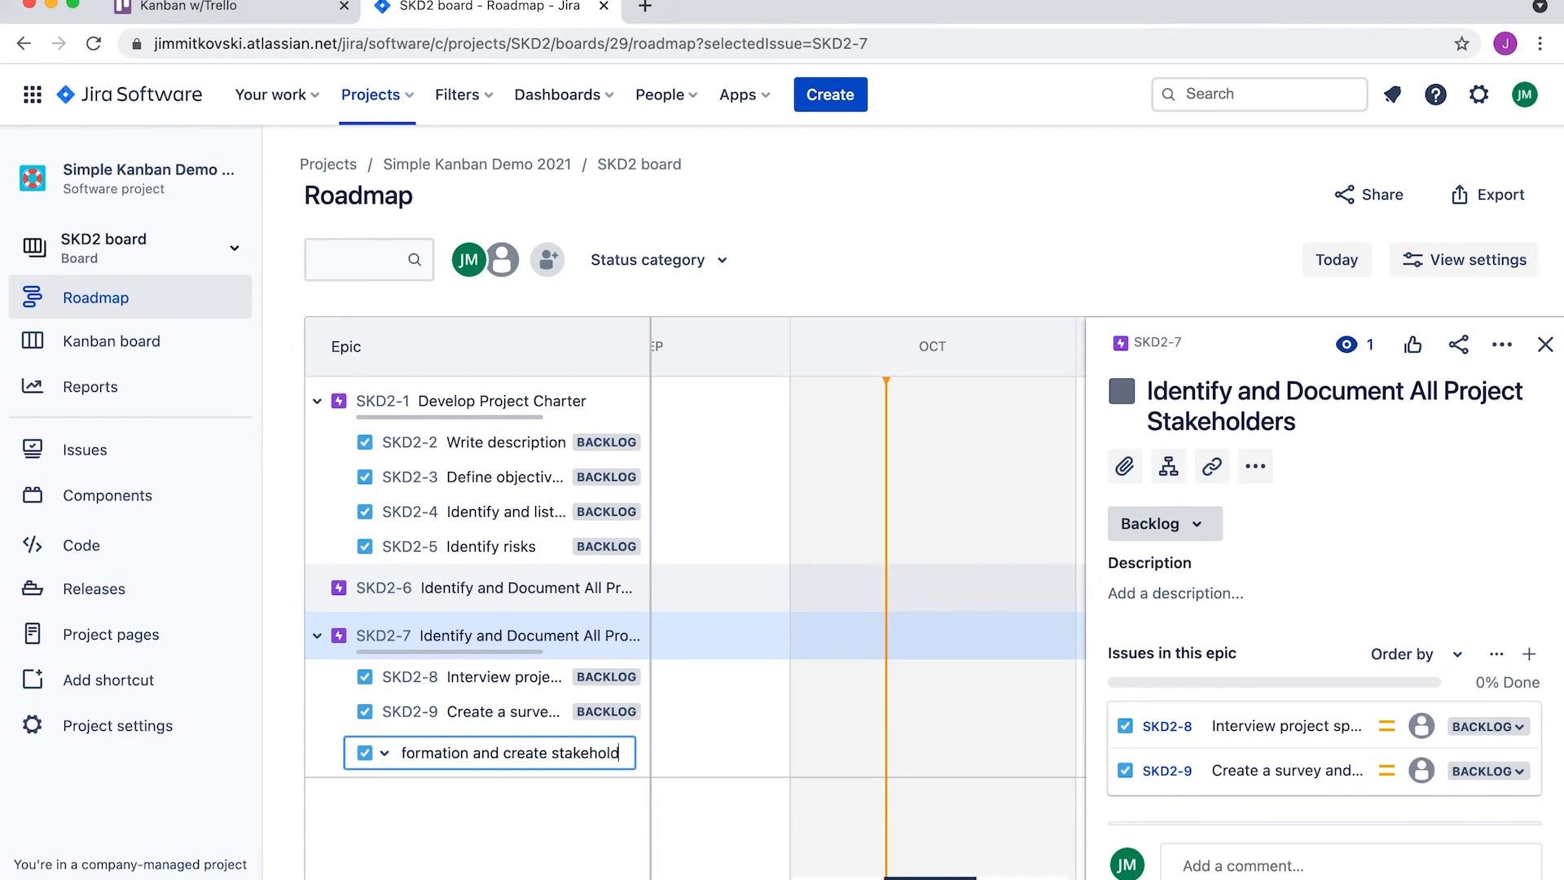
text(er regis)
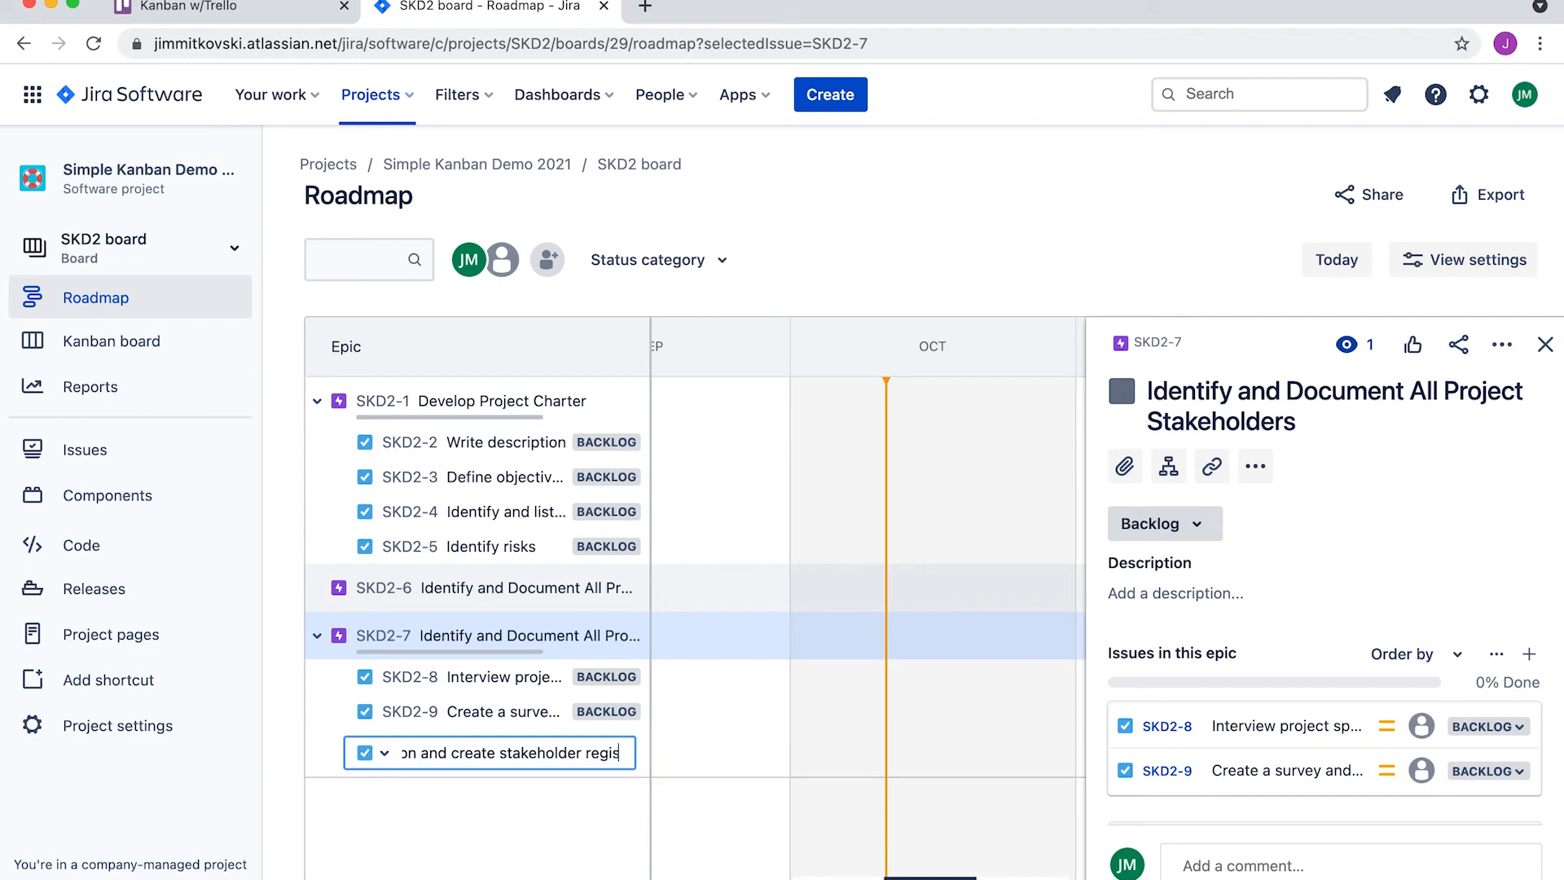
text(ter)
key(Return)
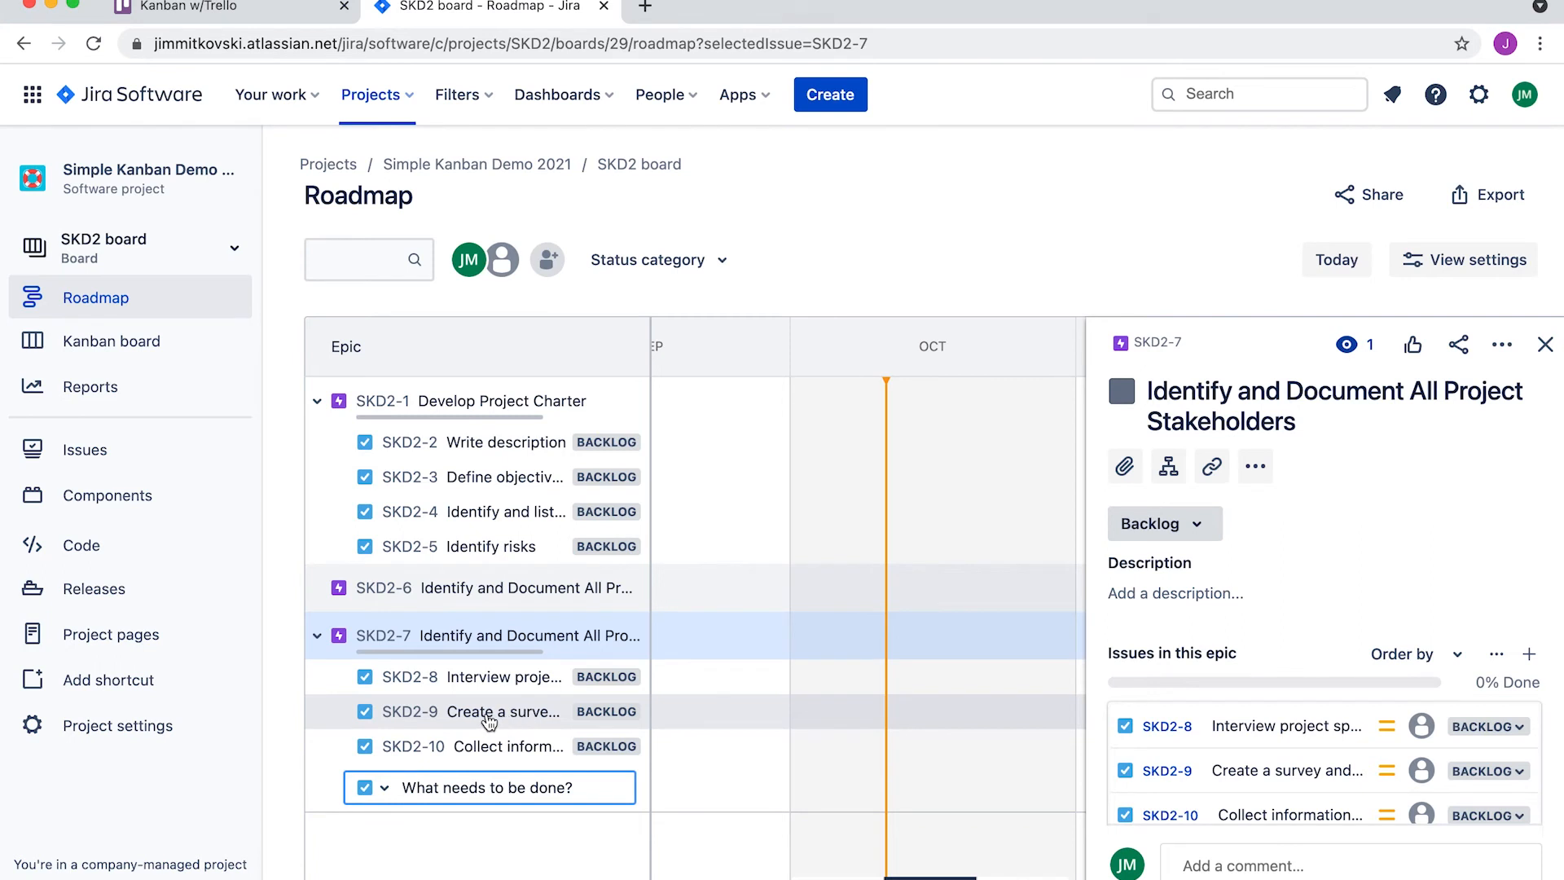
Open the task "Create a survey and issue to various teams" and add the subtask "Issue survey to team 1"
click(491, 716)
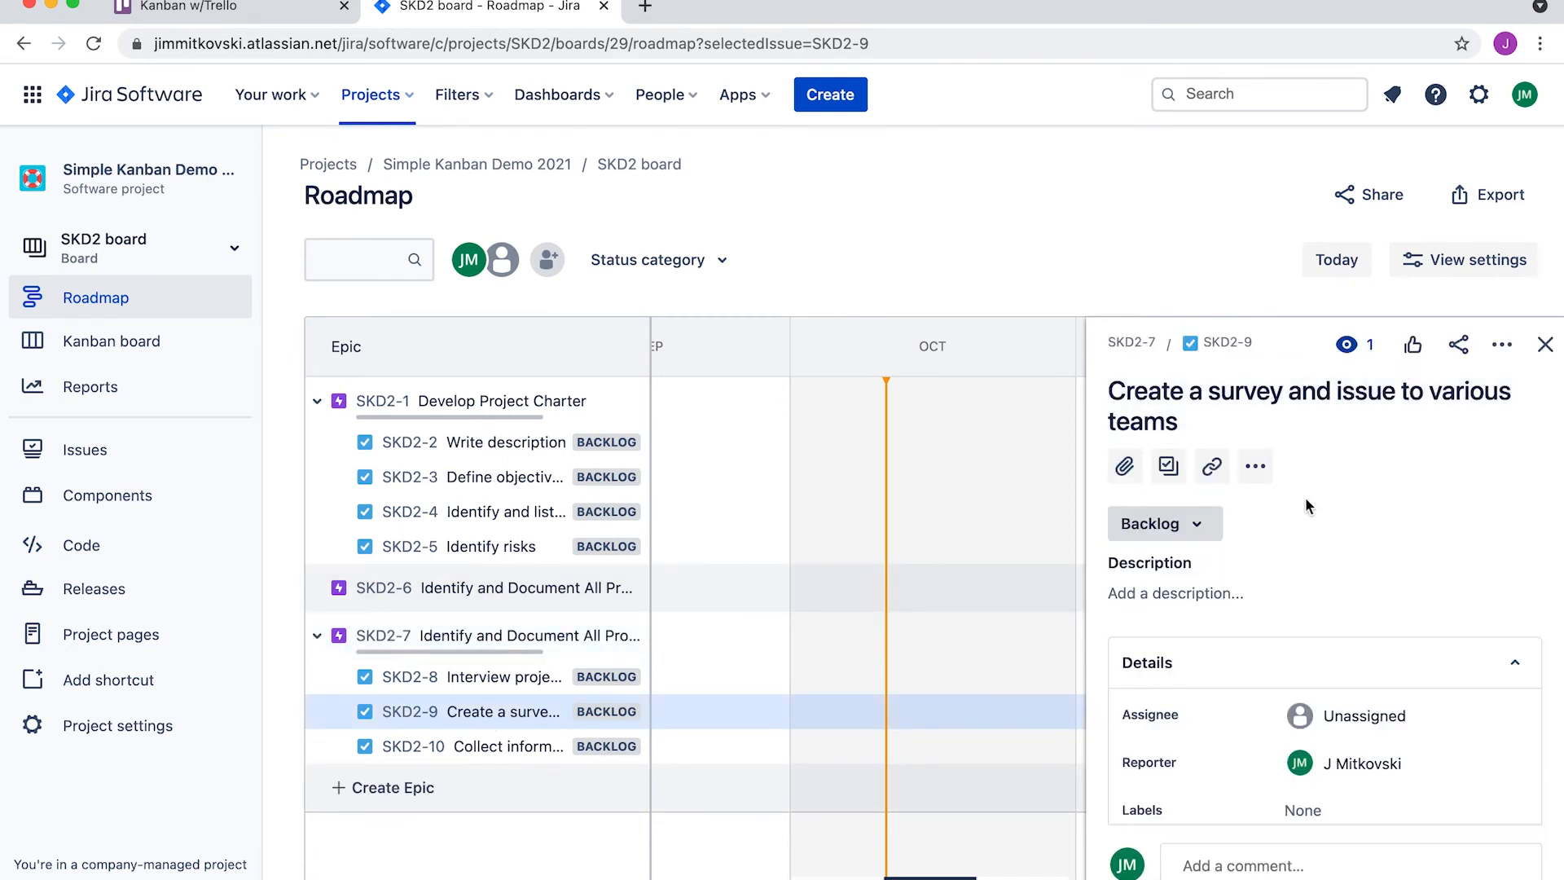
click(1170, 465)
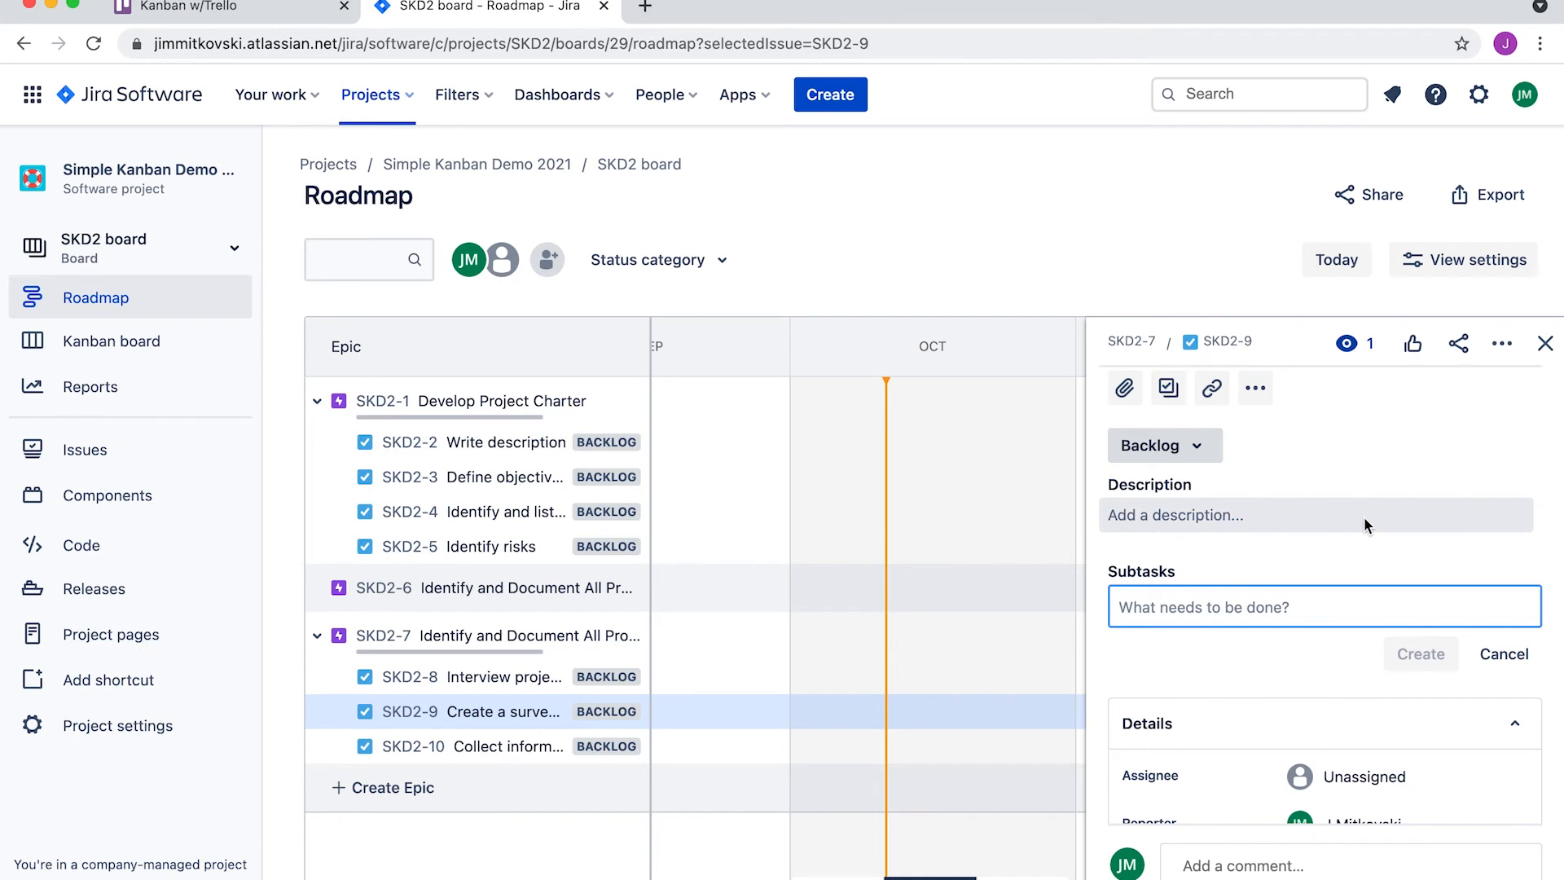
text(I)
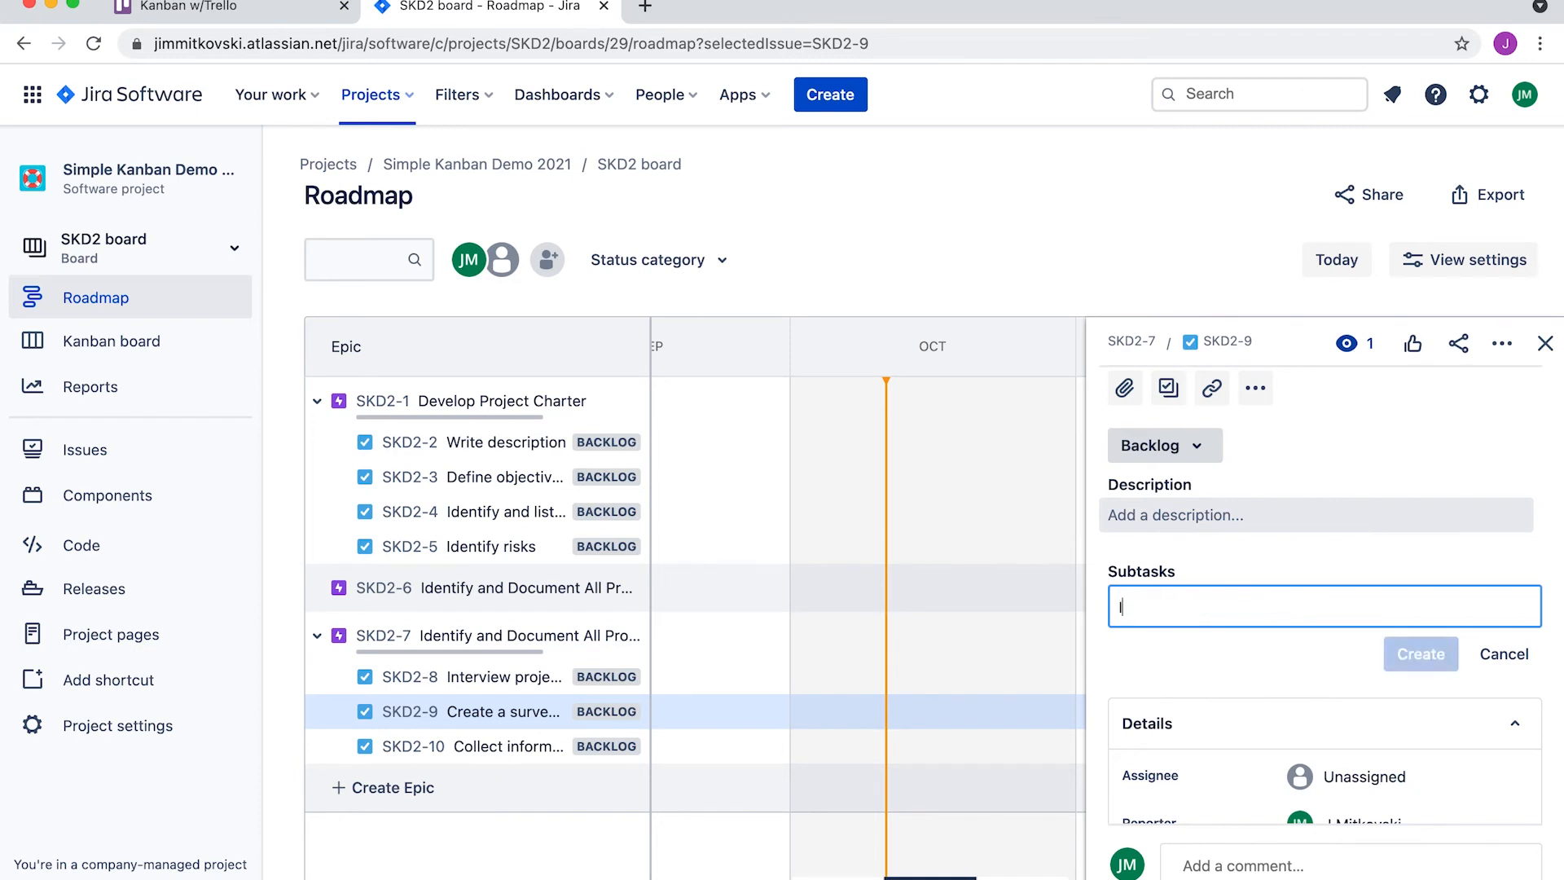
text(ssue surev)
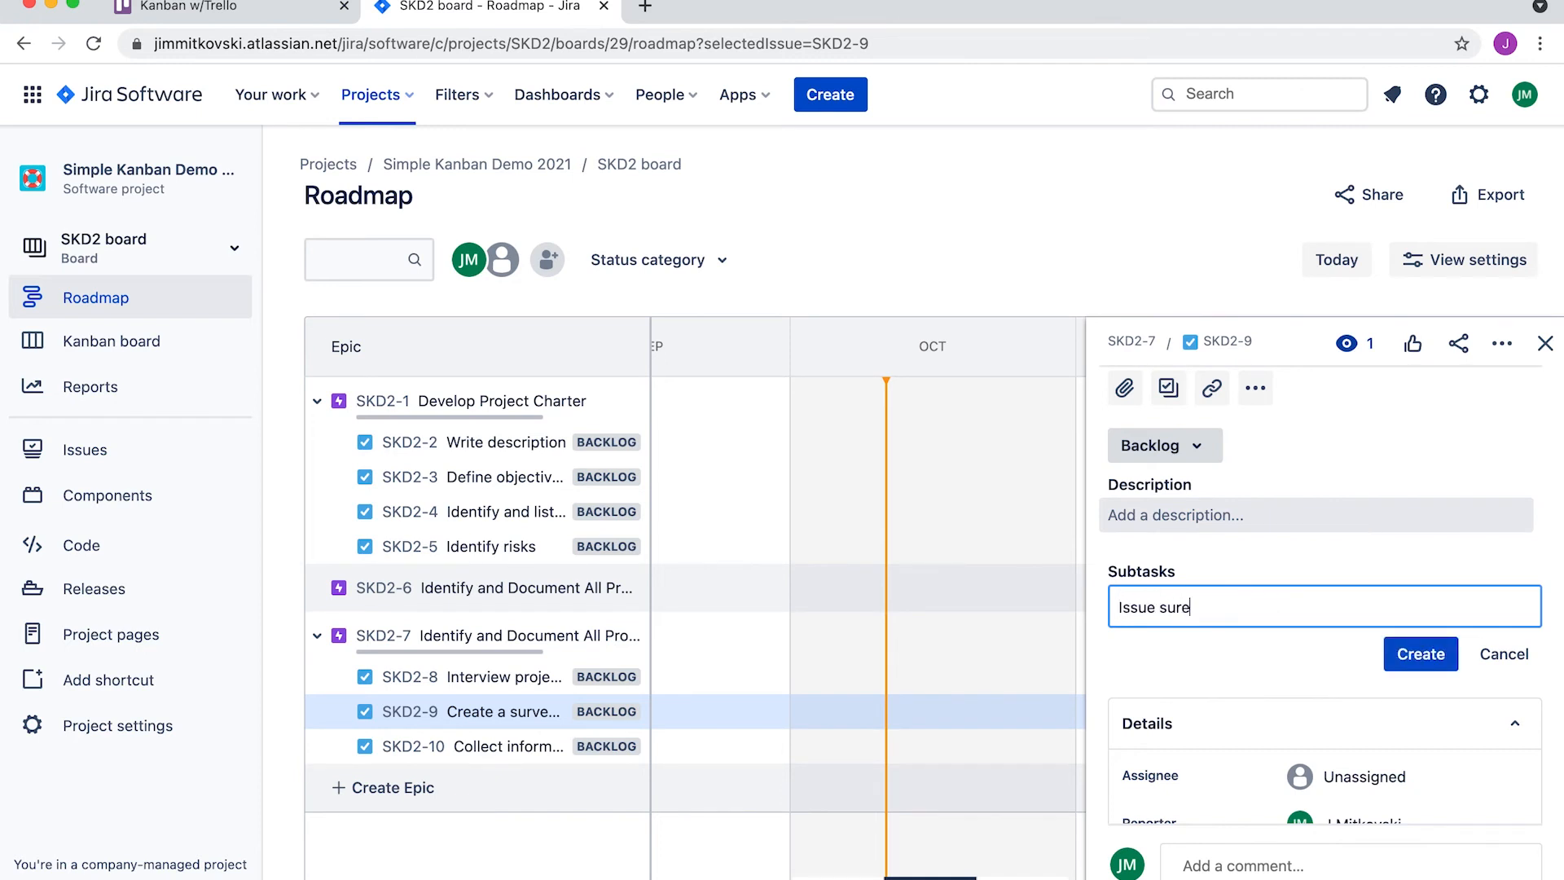
key(BackSpace)
key(BackSpace)
text(yey)
key(BackSpace)
key(BackSpace)
key(BackSpace)
text(vey to team 1)
key(Return)
Add a second subtask "Issue survey to team 2" to the survey task and close its details
text(Issue )
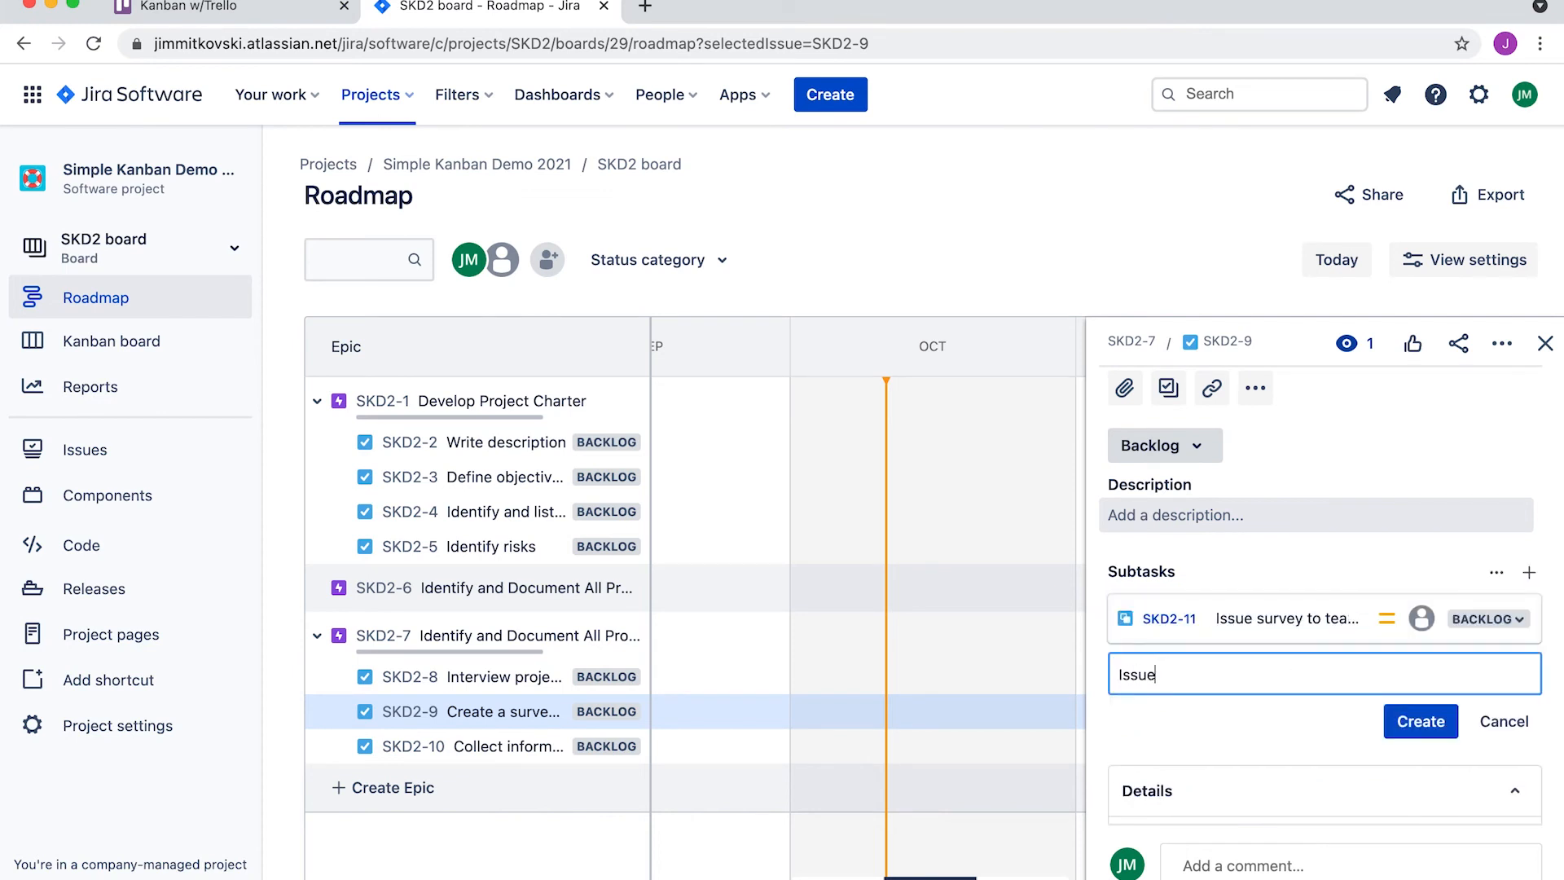
text(survey to team)
text(2)
key(Return)
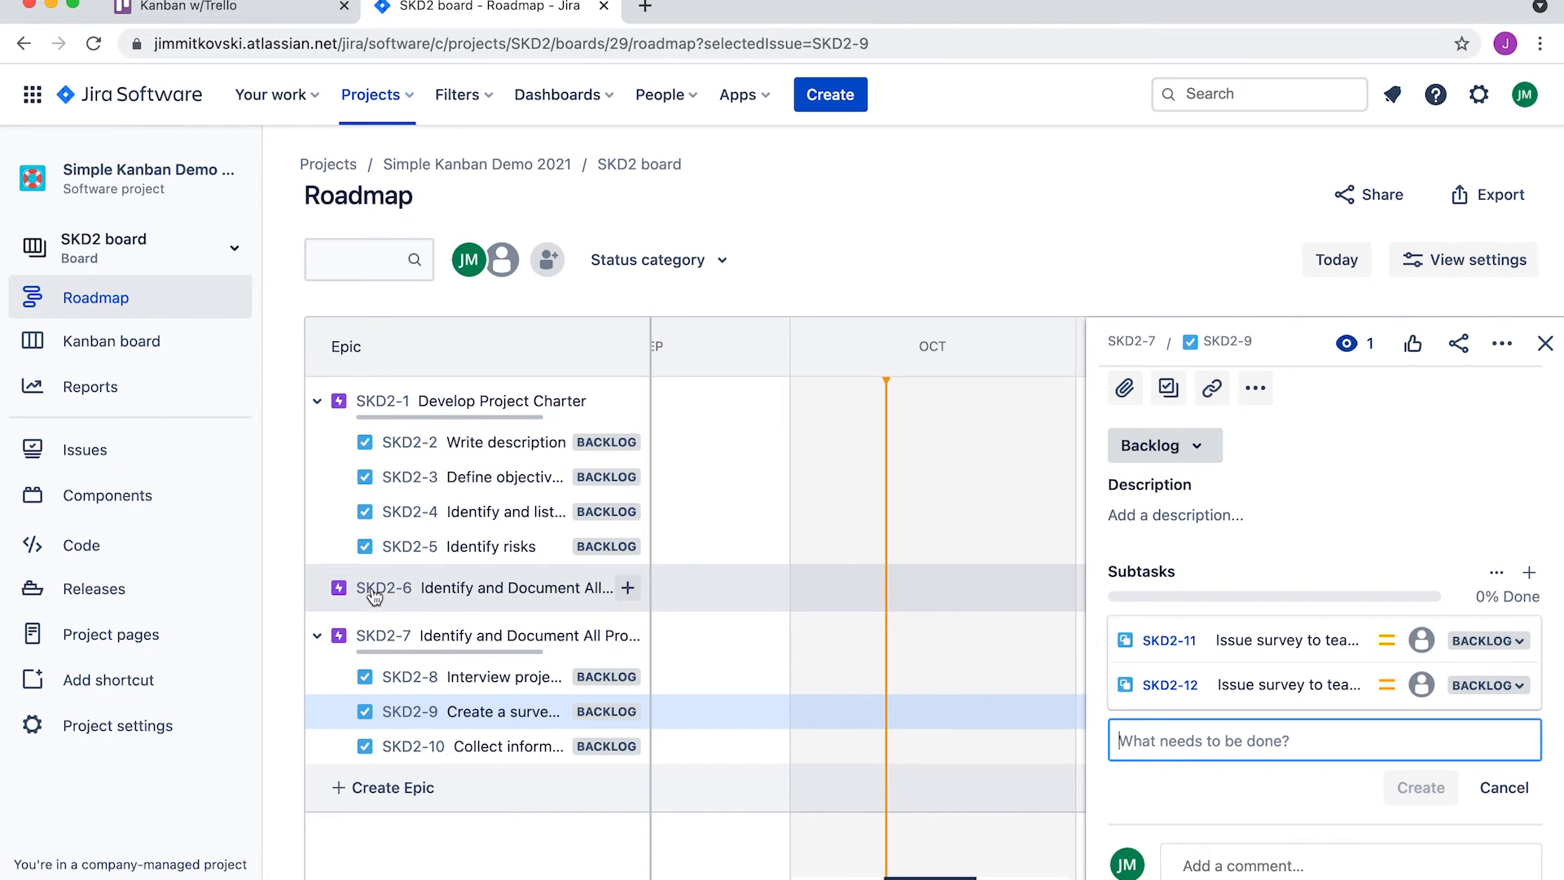
click(1545, 343)
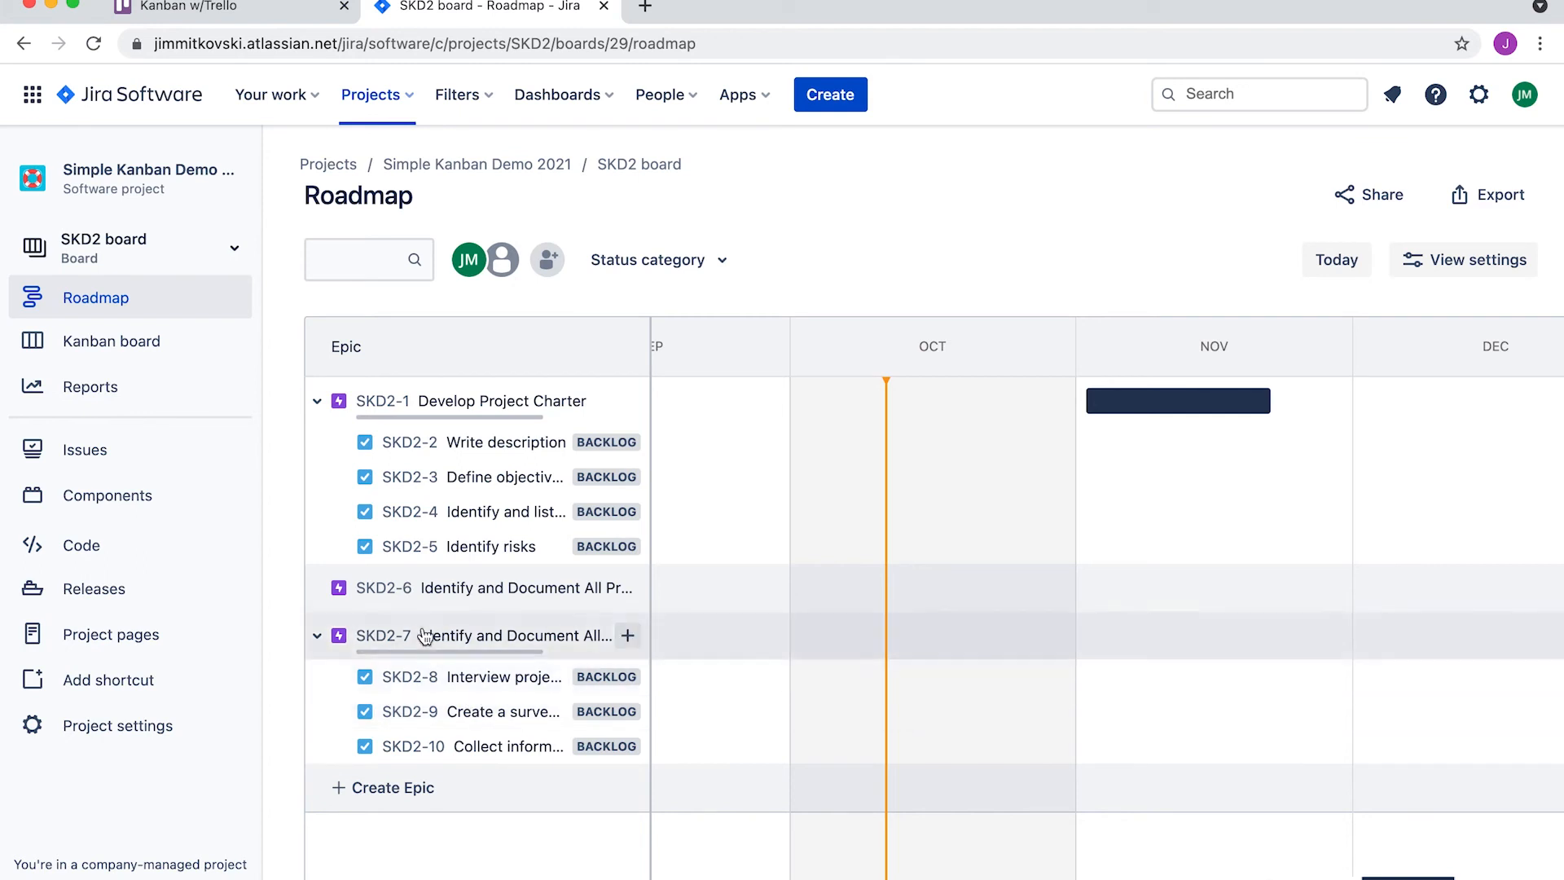
Check the survey task's subtasks in its details, and review the cards in the Kanban board's Backlog column
click(528, 721)
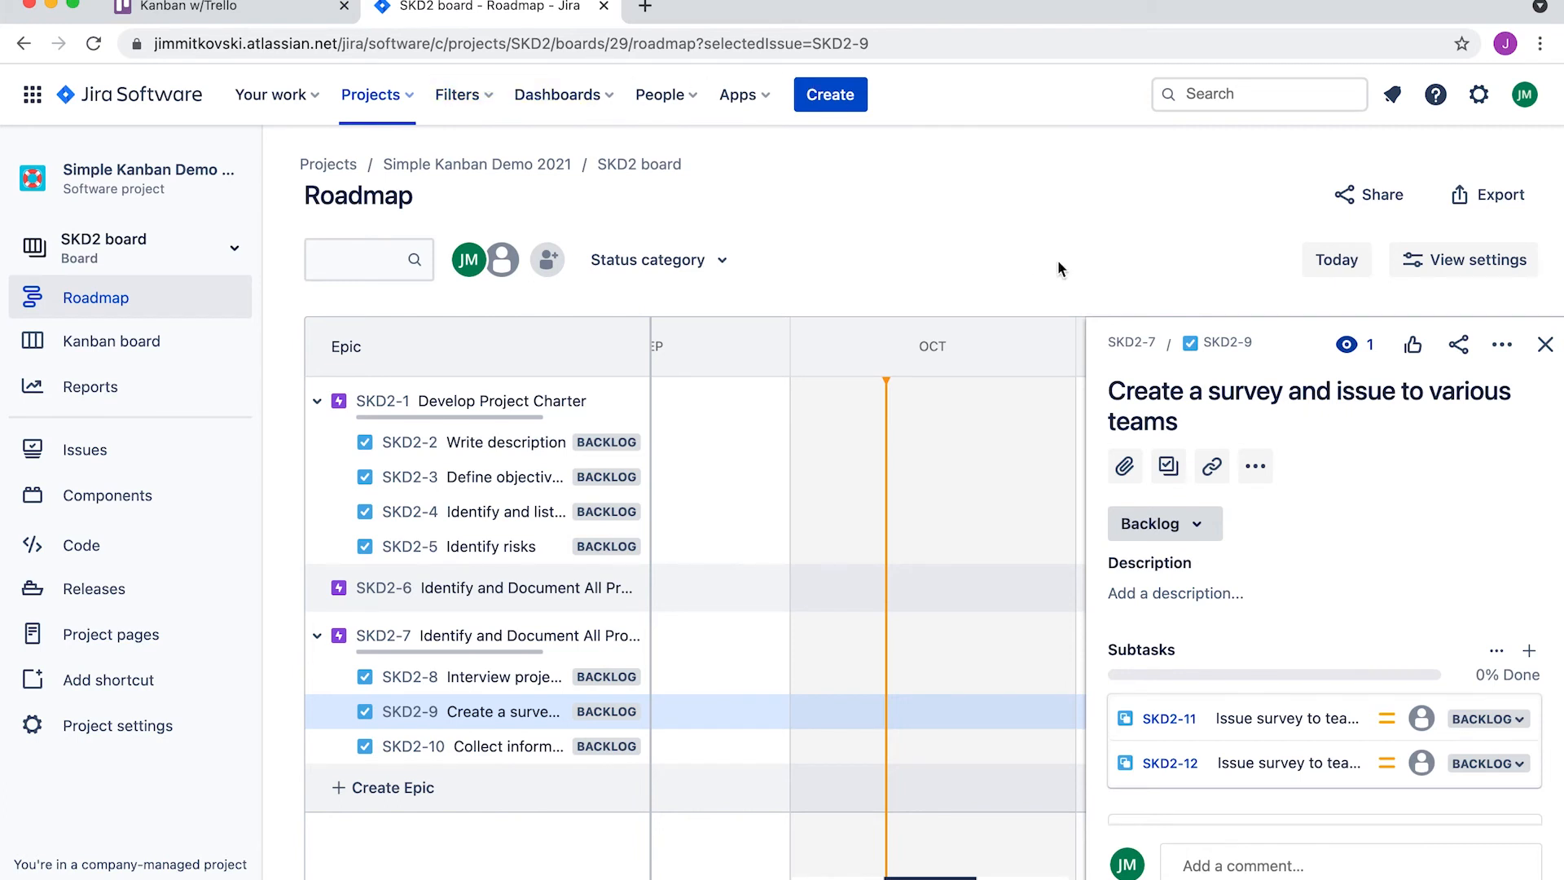
click(1551, 347)
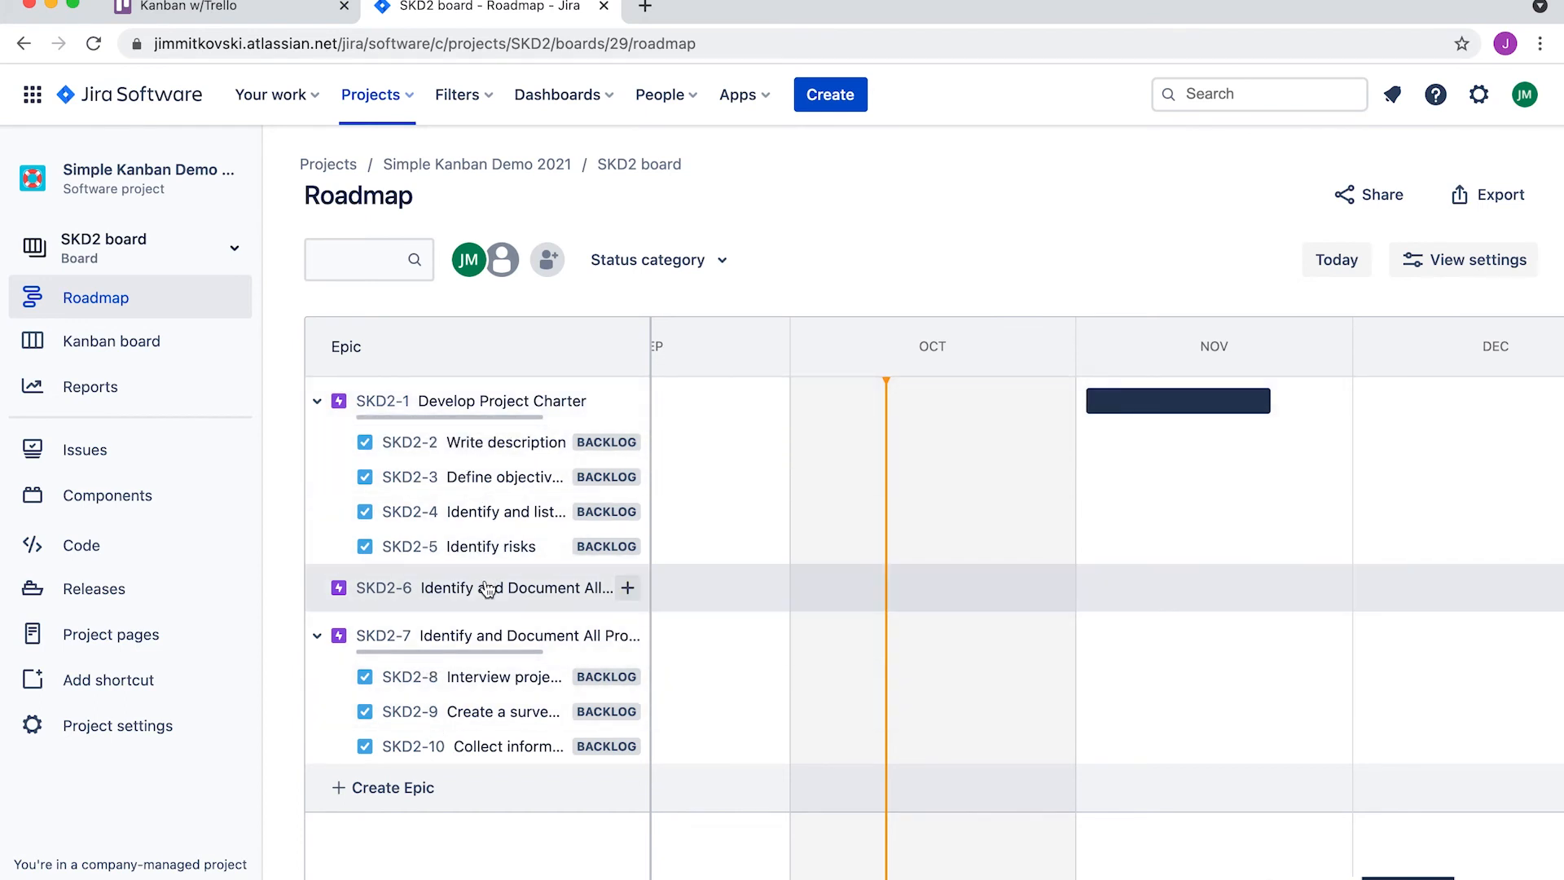
click(129, 346)
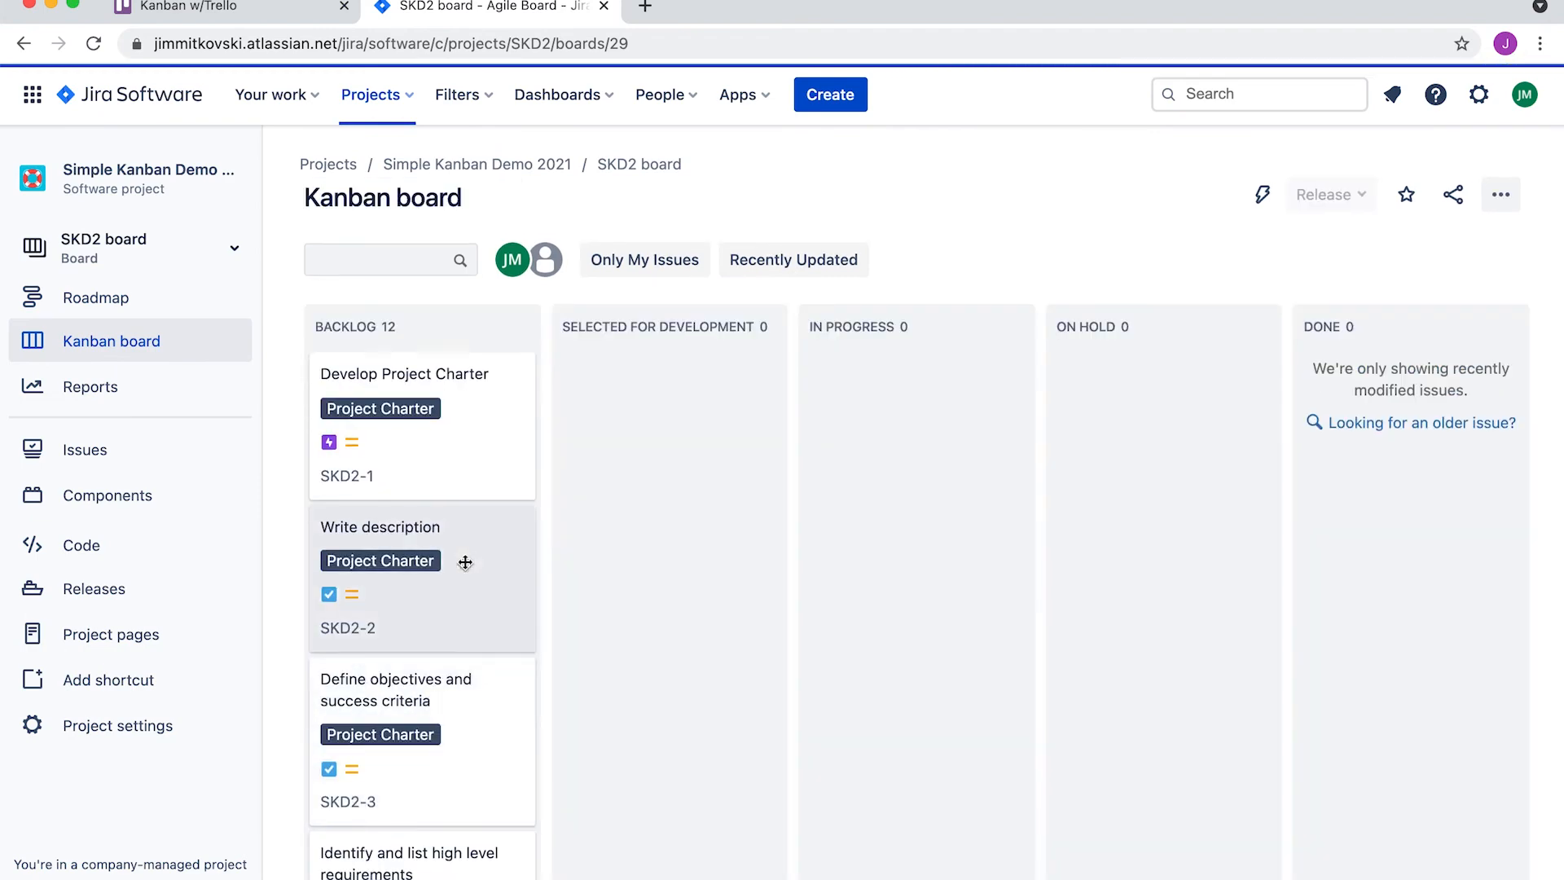
scroll(464, 562, down, 10)
scroll(464, 562, down, 4)
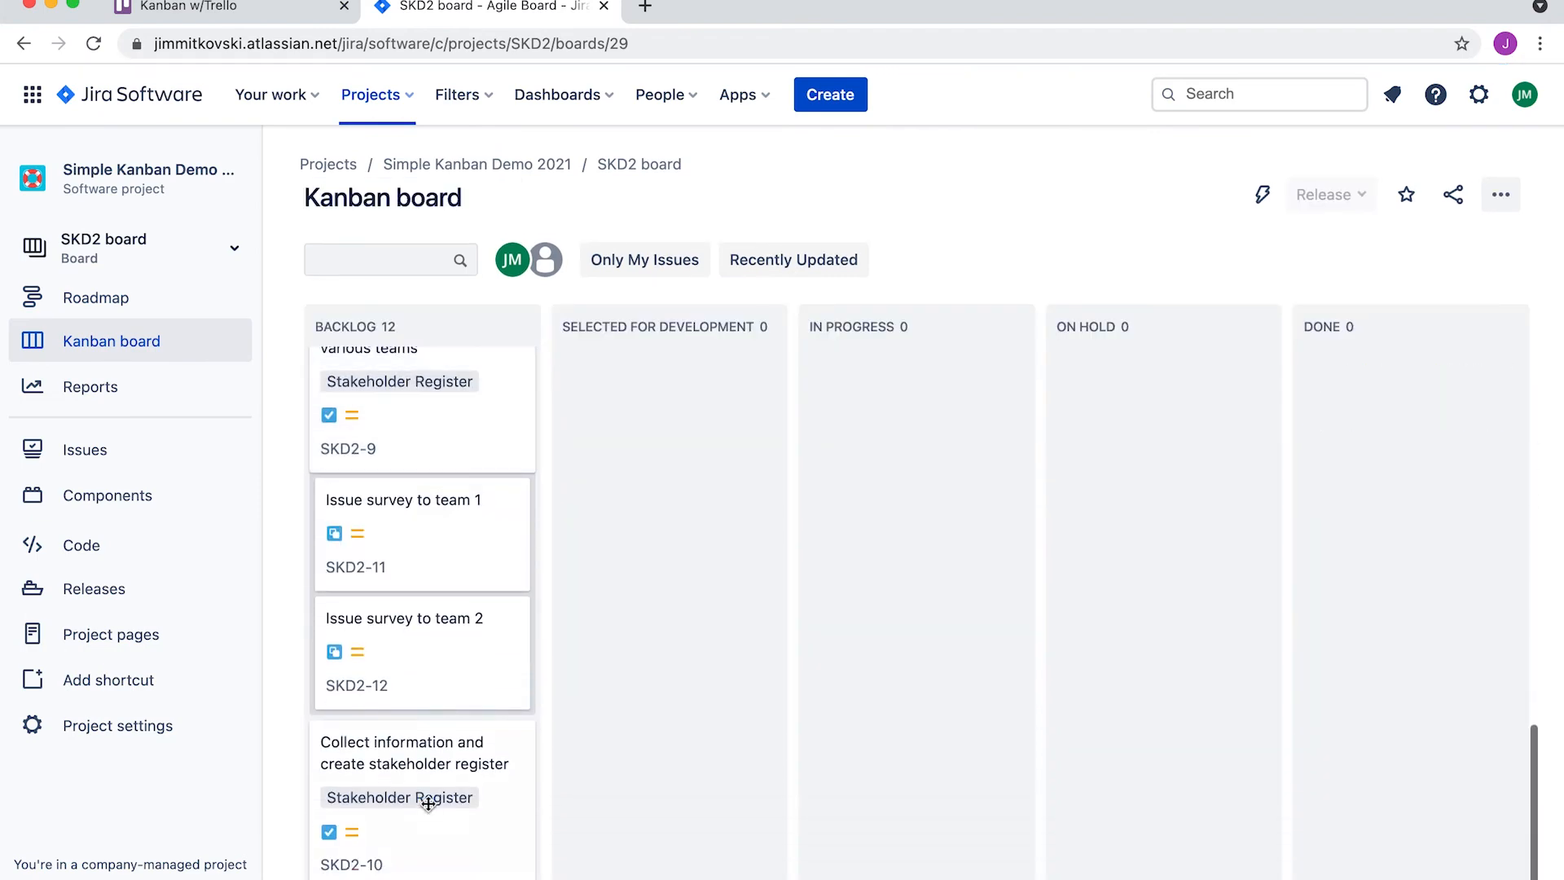
scroll(448, 586, up, 12)
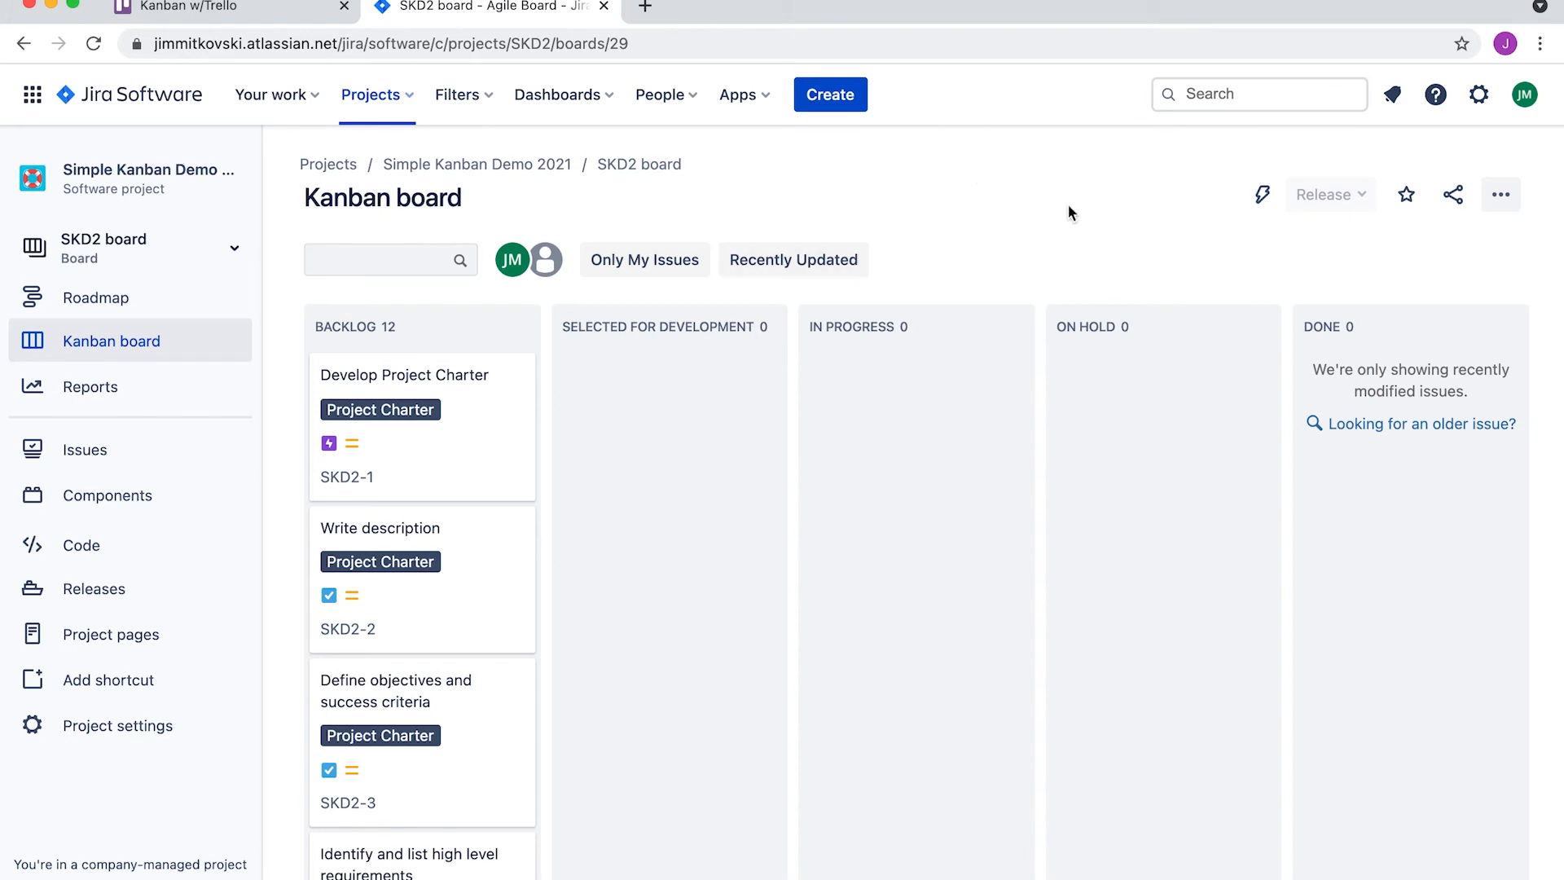
In the board settings, base the swimlanes on Epics and return to the Kanban board
click(1507, 204)
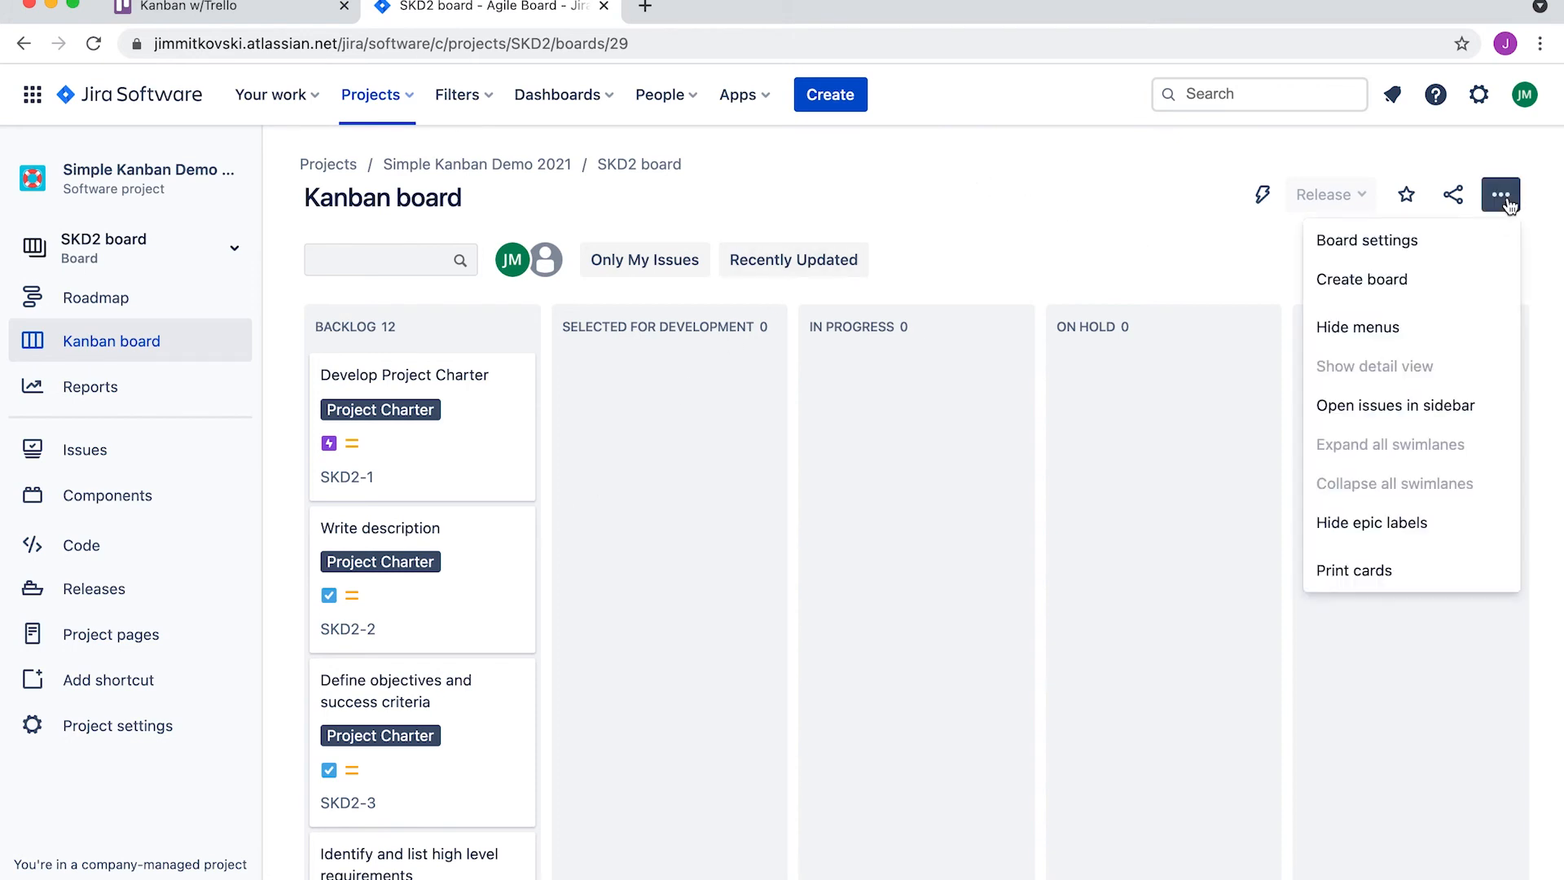
click(1349, 243)
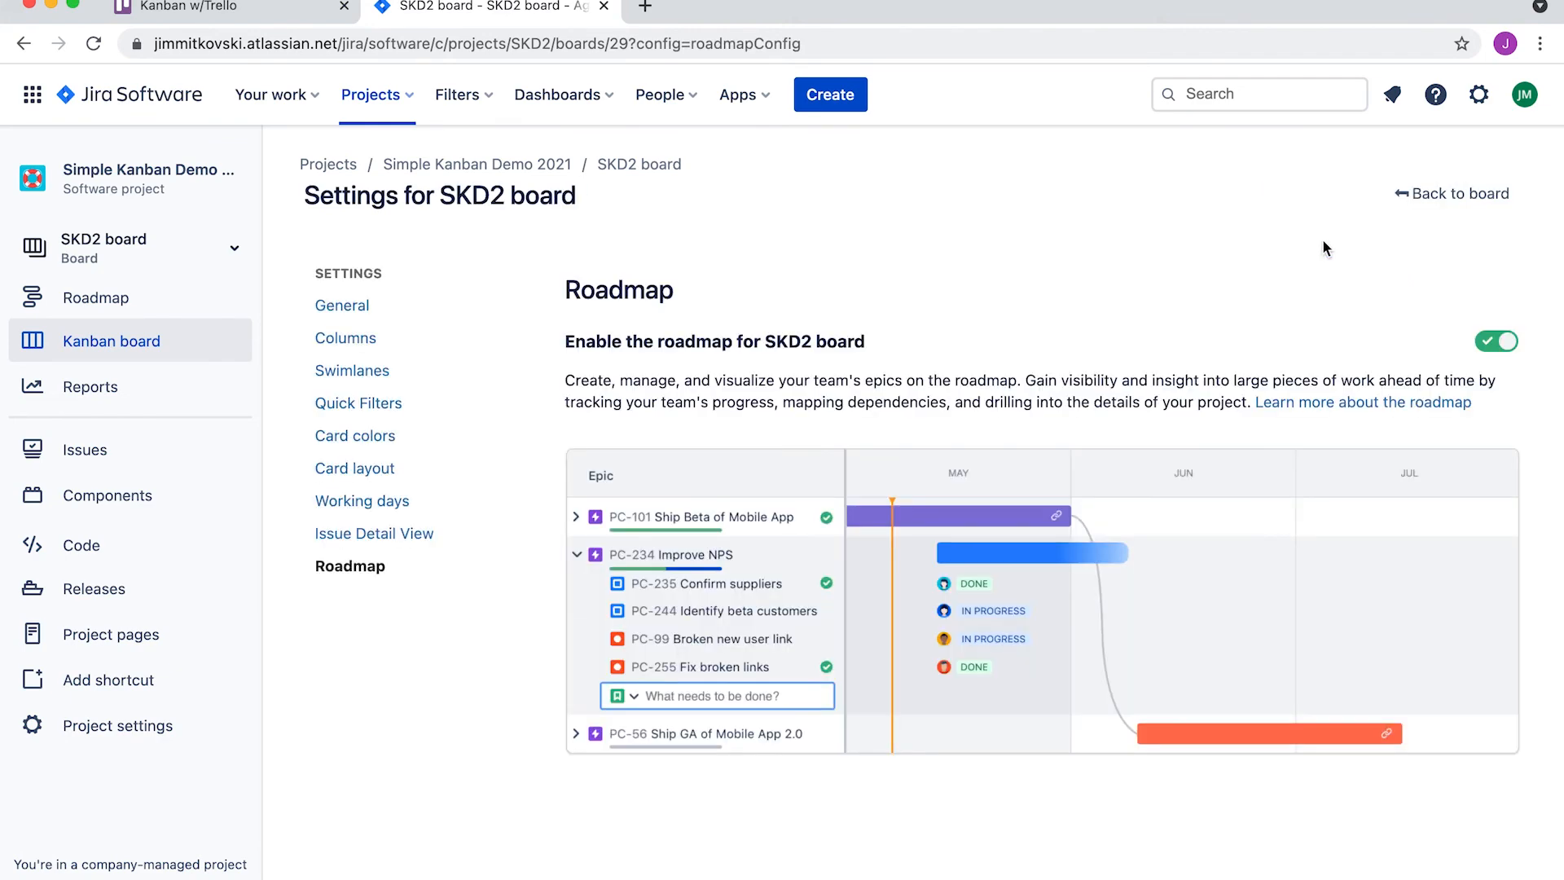
click(375, 376)
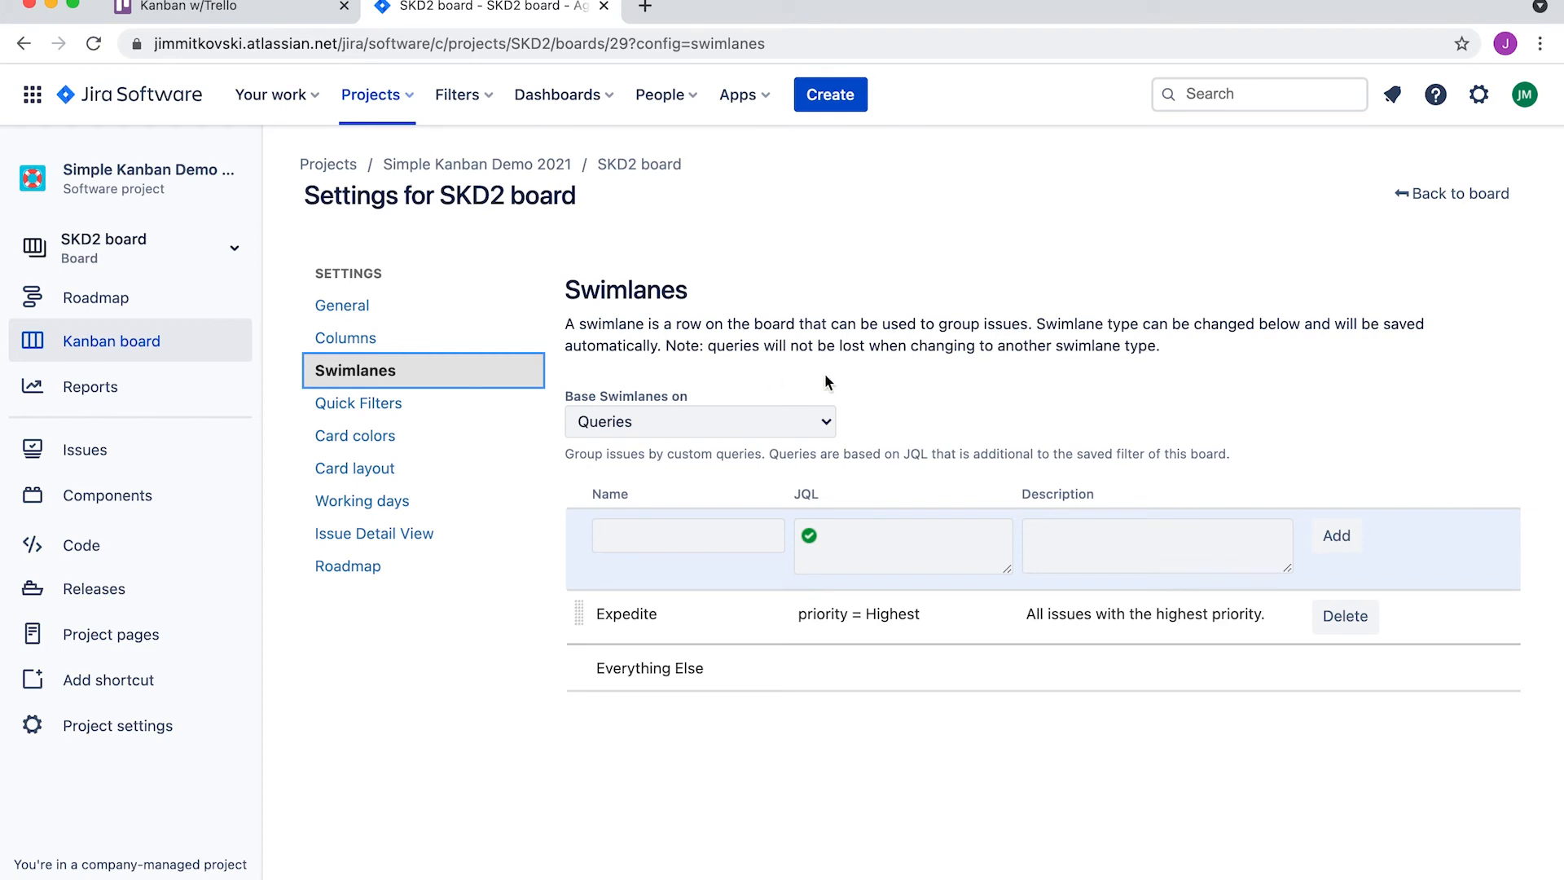
click(826, 421)
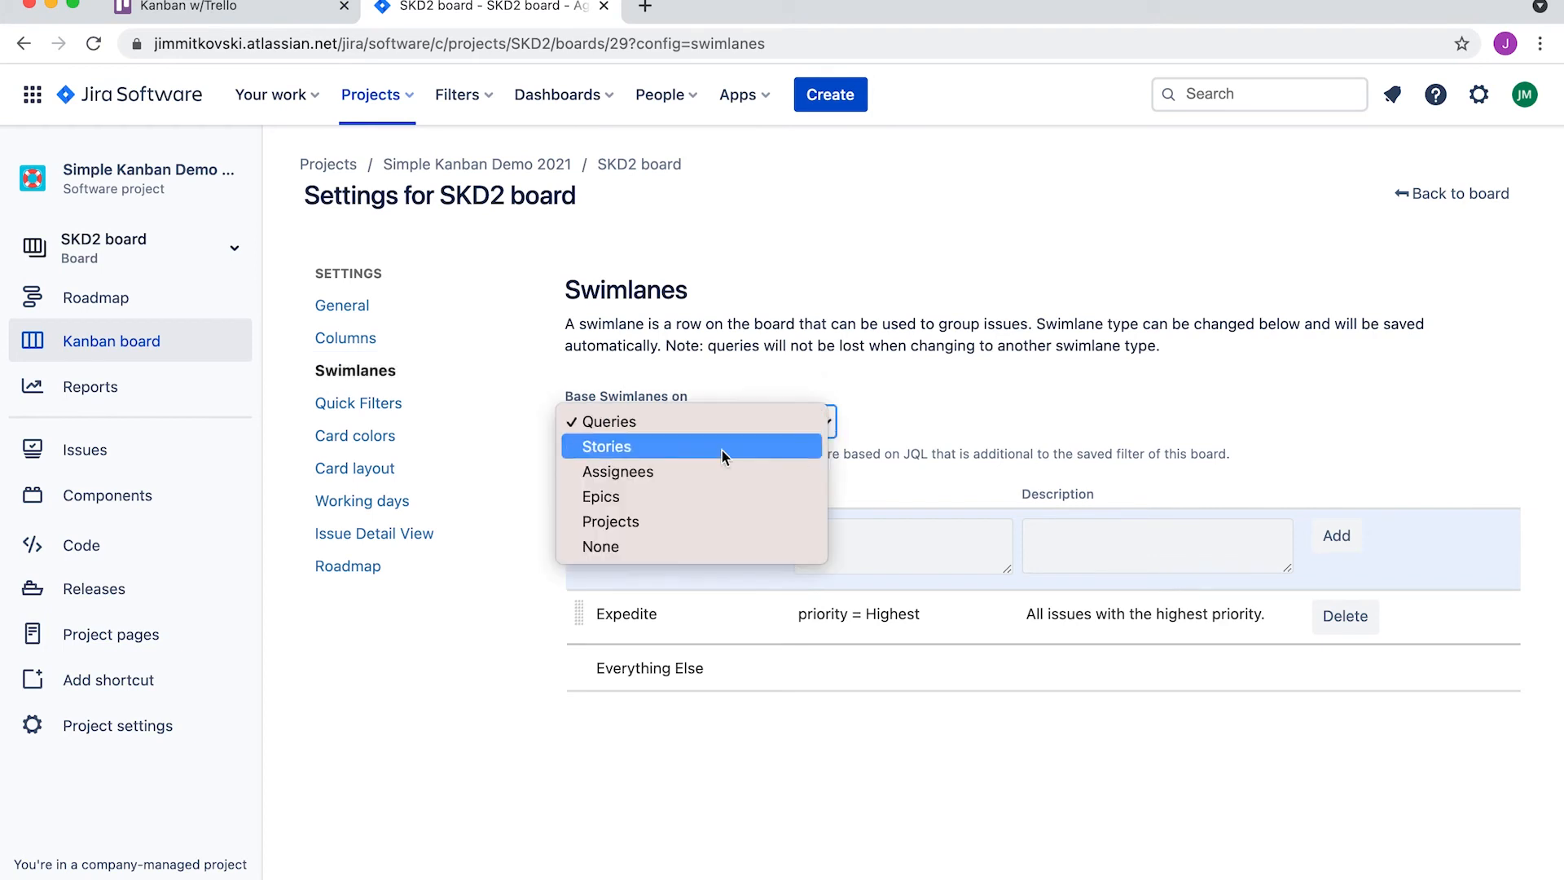
click(614, 500)
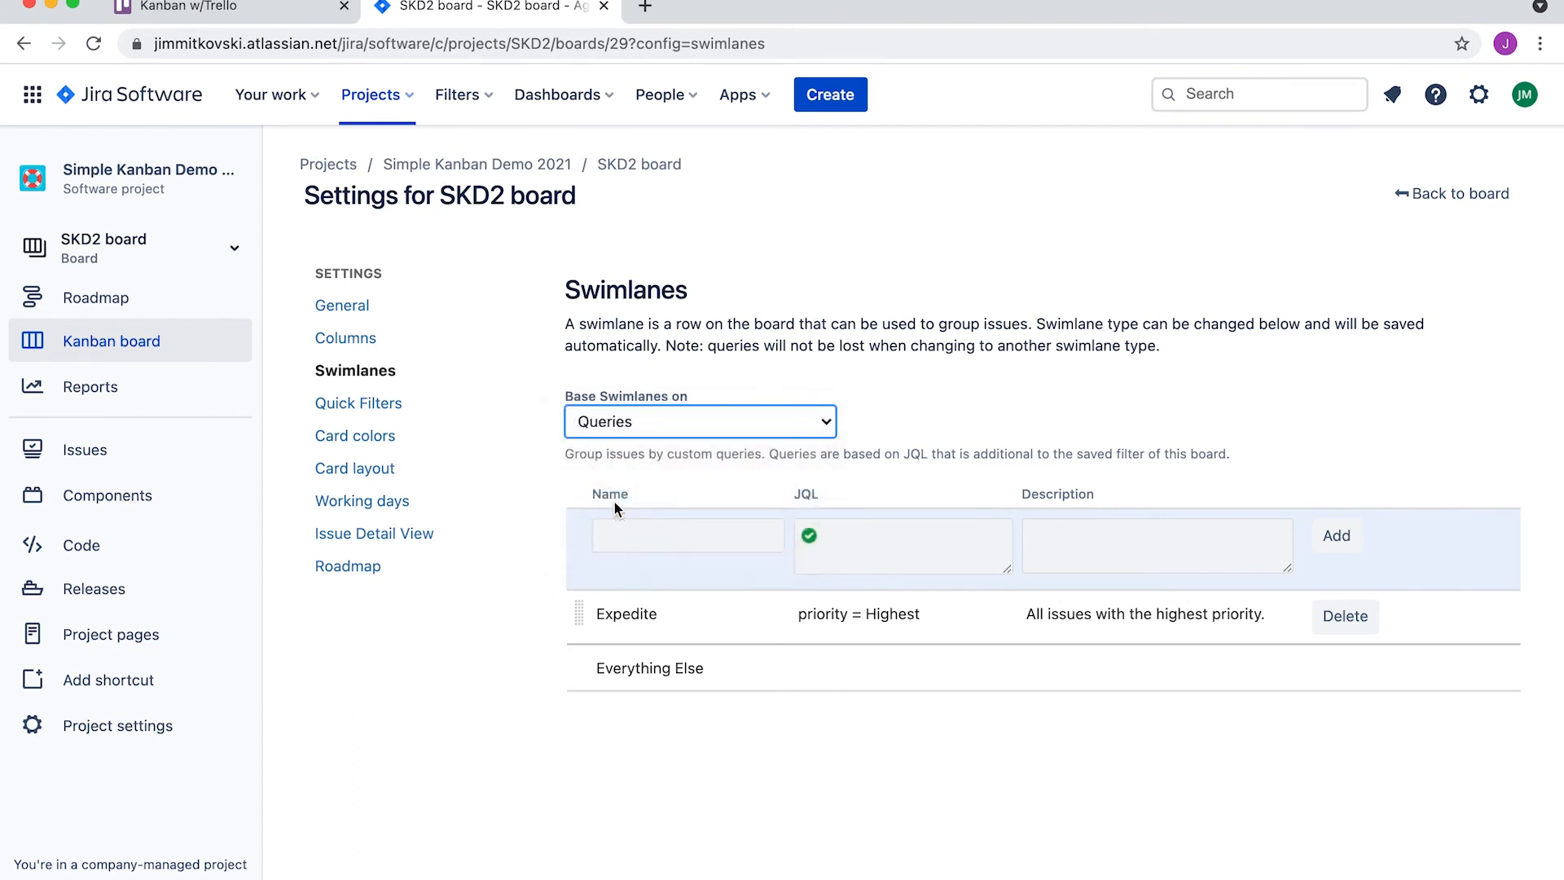
click(1439, 195)
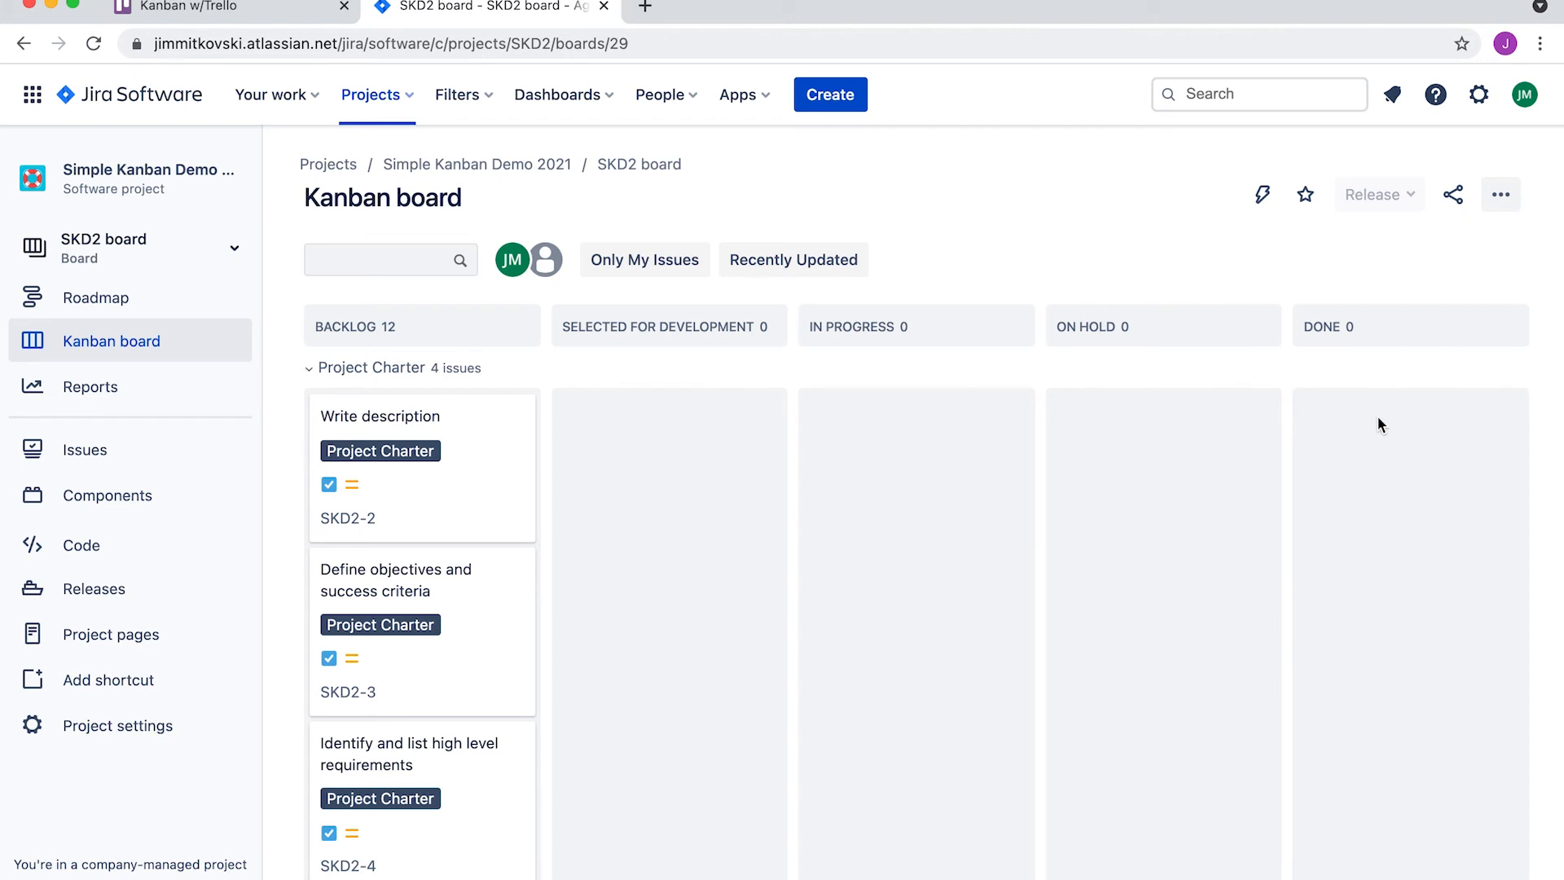
Look over the epic swimlanes on the board and collapse both Project Charter and Stakeholder Register
scroll(1077, 507, down, 5)
scroll(1077, 507, up, 4)
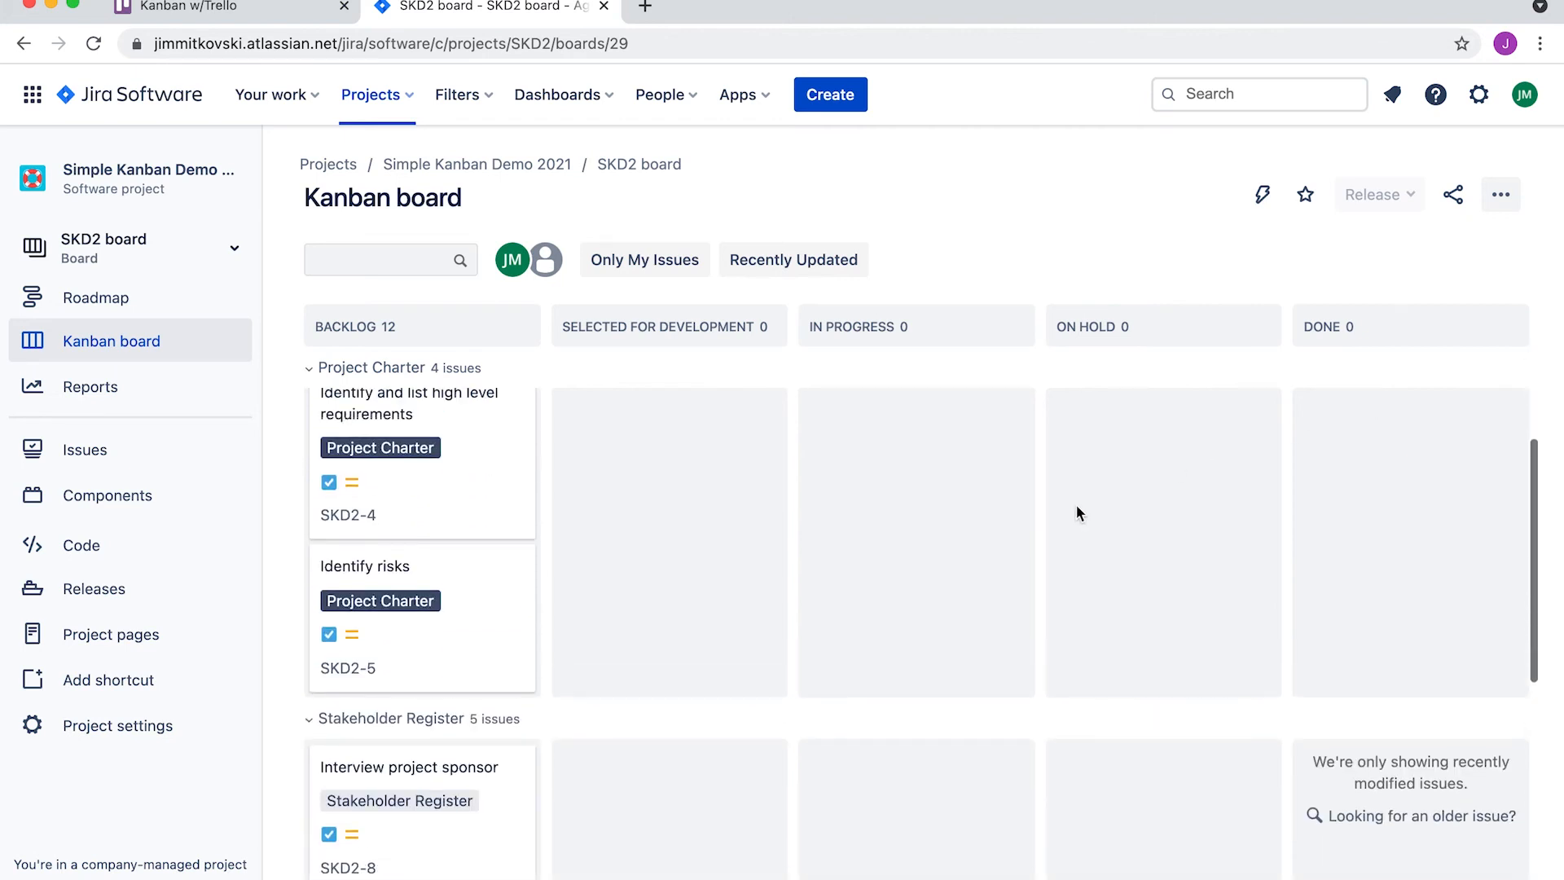
scroll(1076, 507, up, 1)
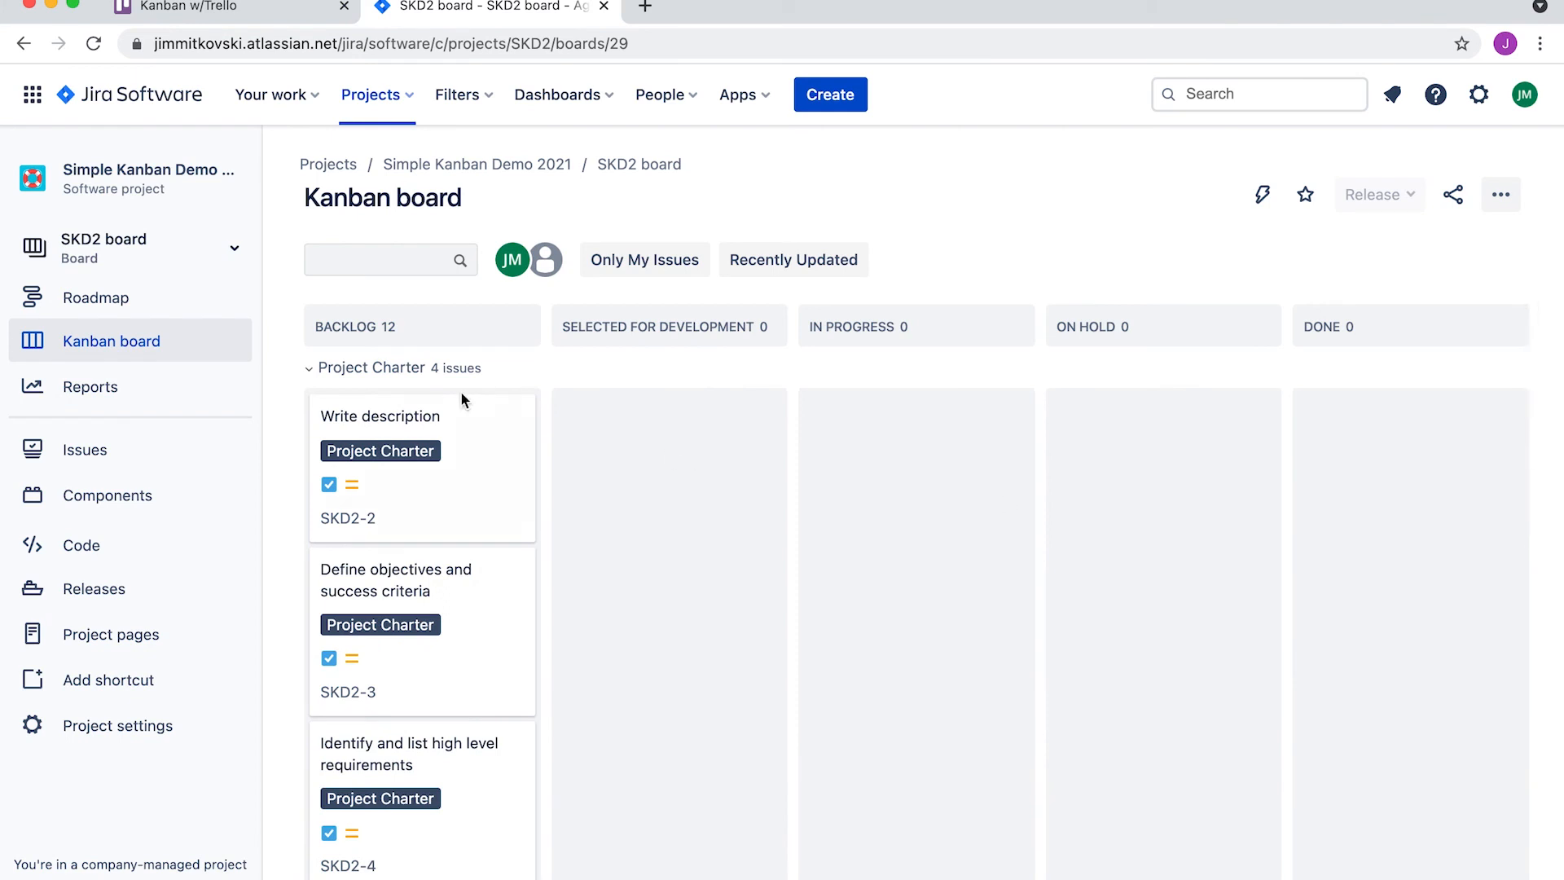
click(310, 370)
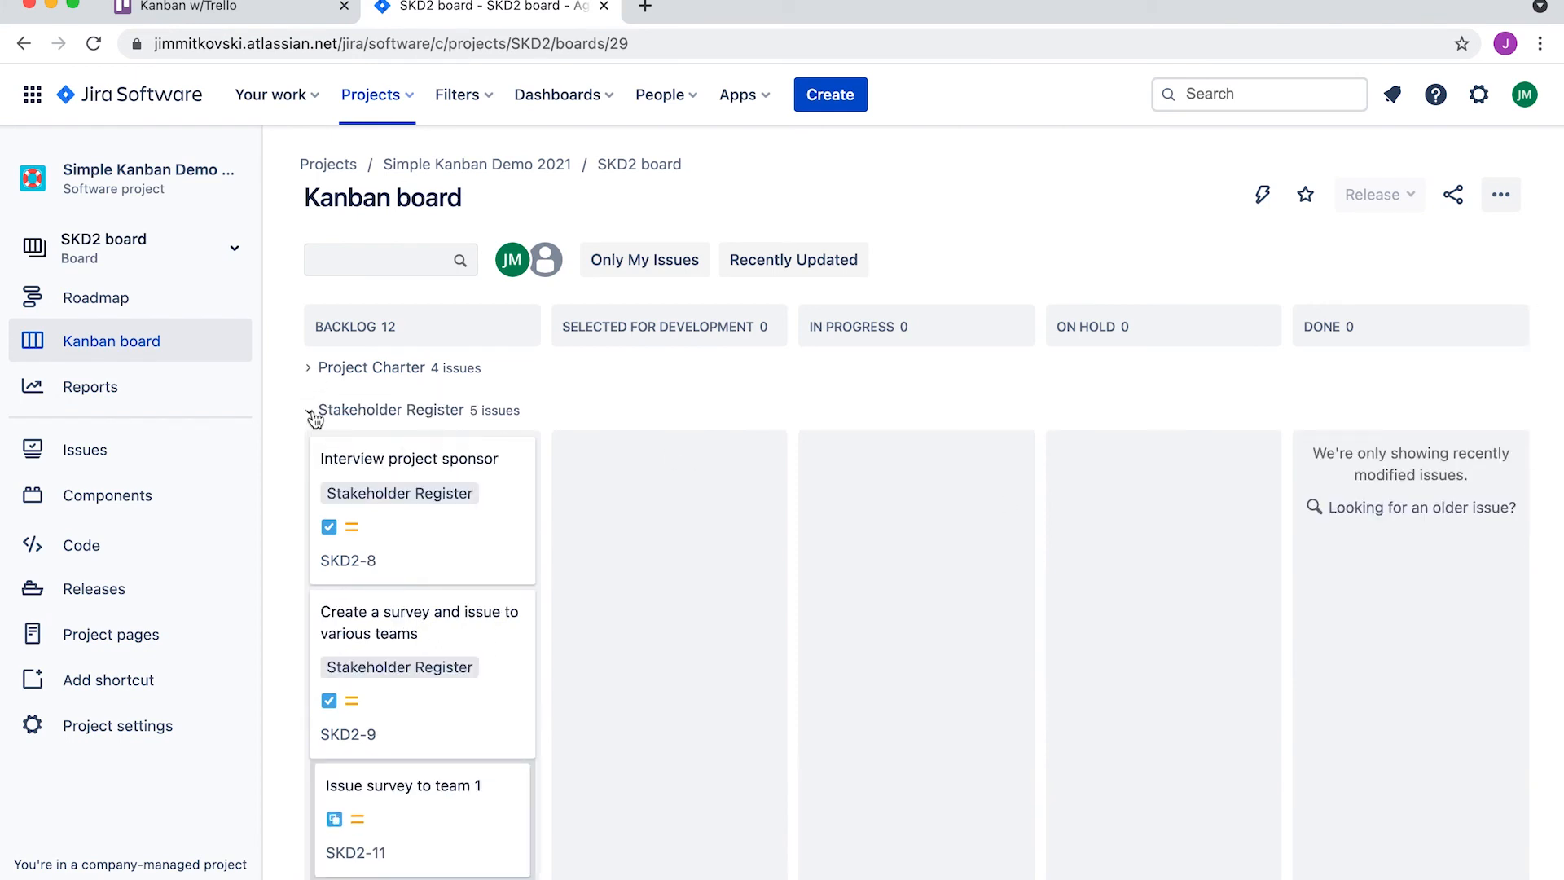
click(310, 410)
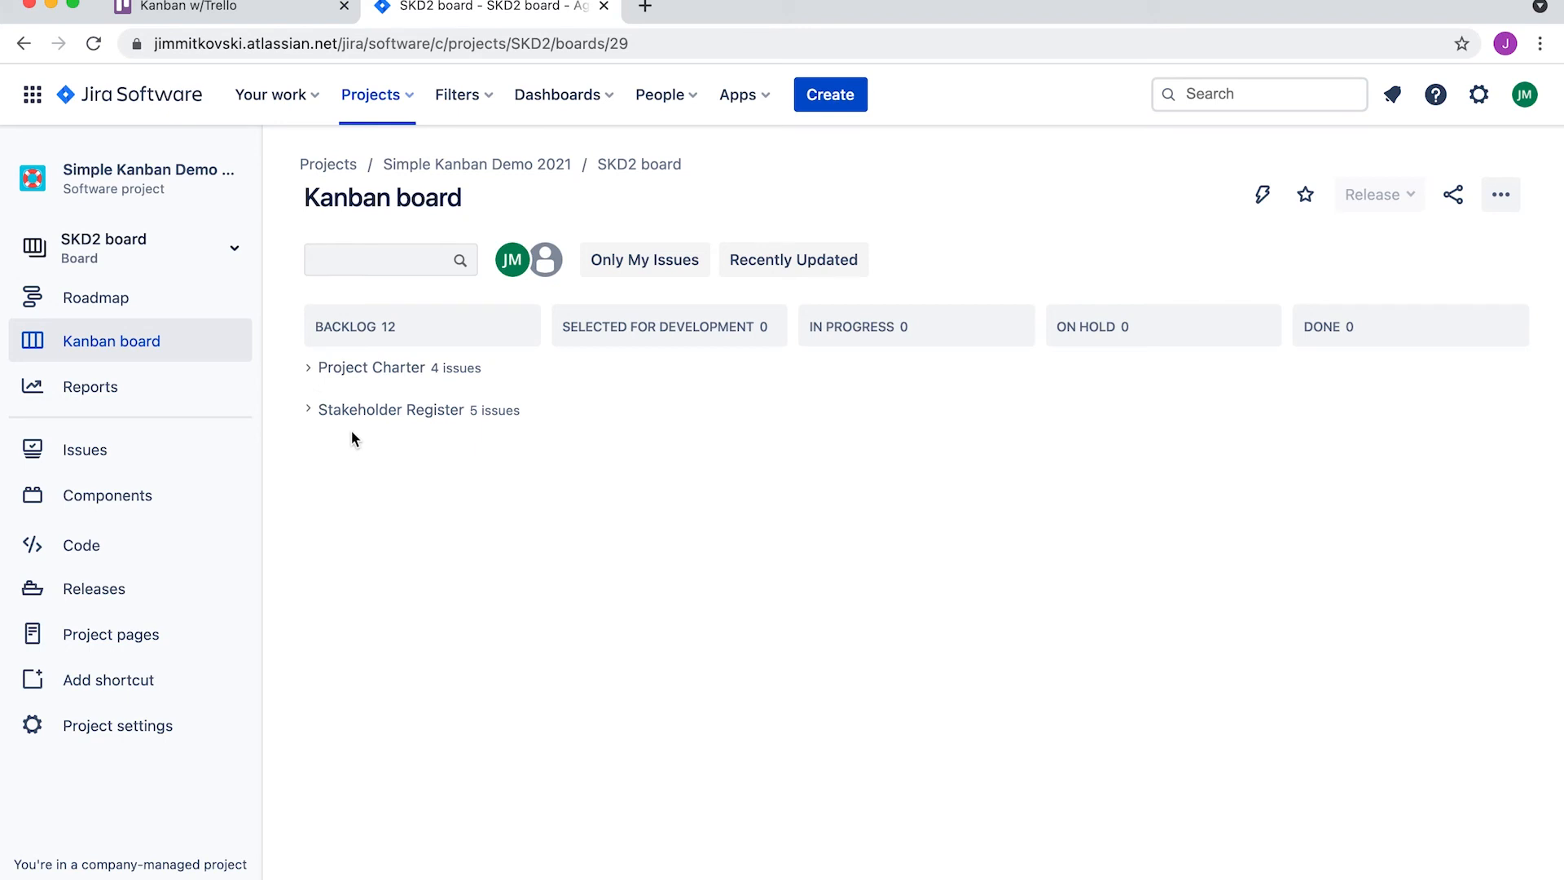
Expand the Stakeholder Register and Project Charter swimlanes and review their cards down to the survey subtasks
click(309, 410)
click(309, 368)
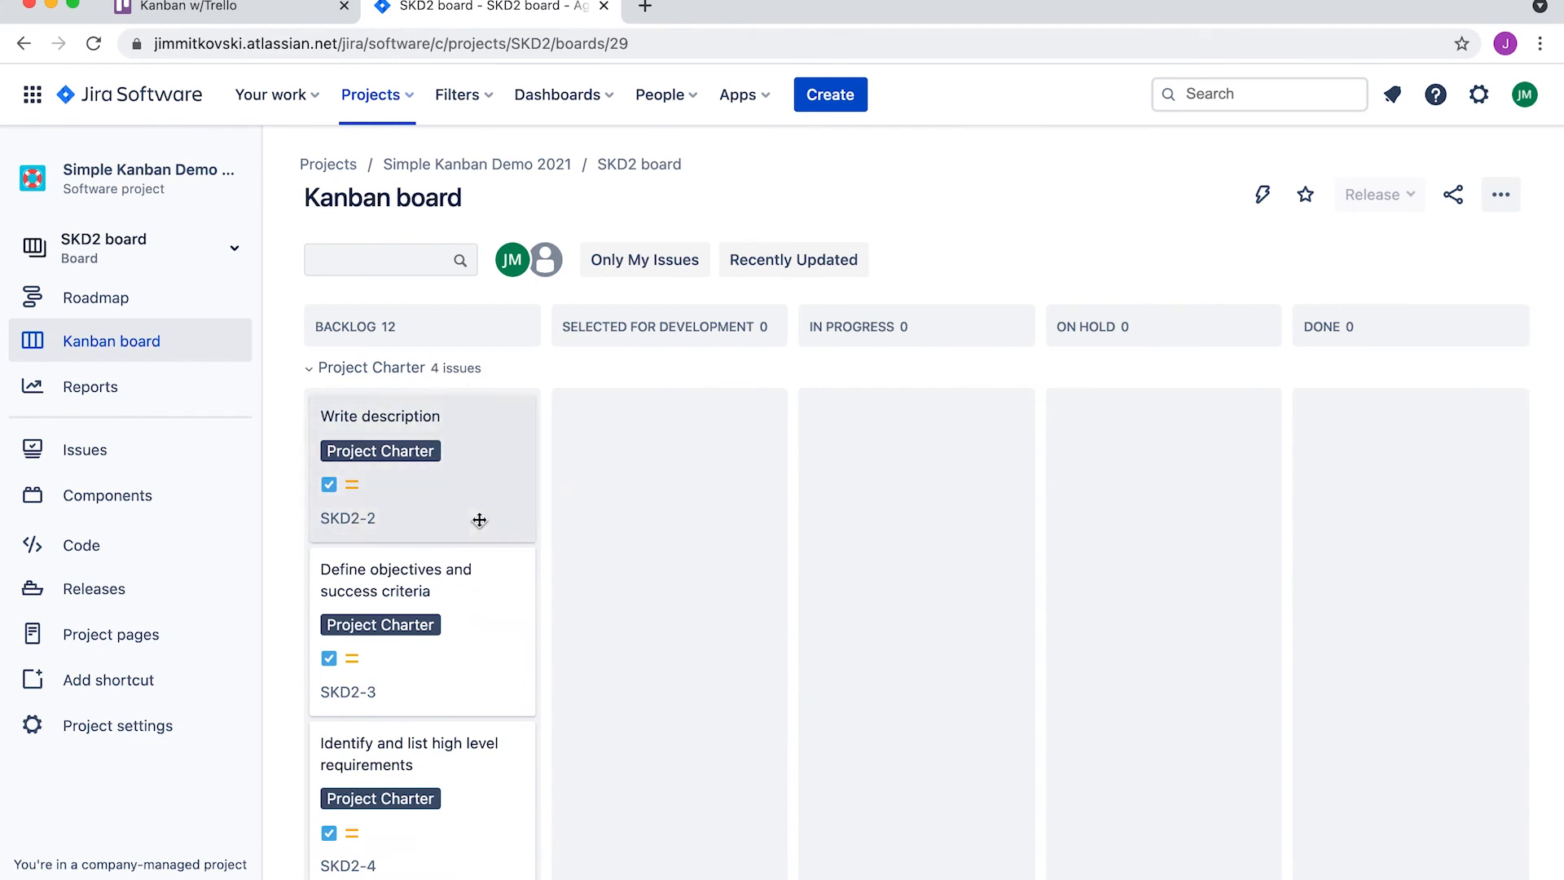
scroll(464, 634, down, 1)
scroll(471, 594, up, 1)
scroll(950, 521, down, 5)
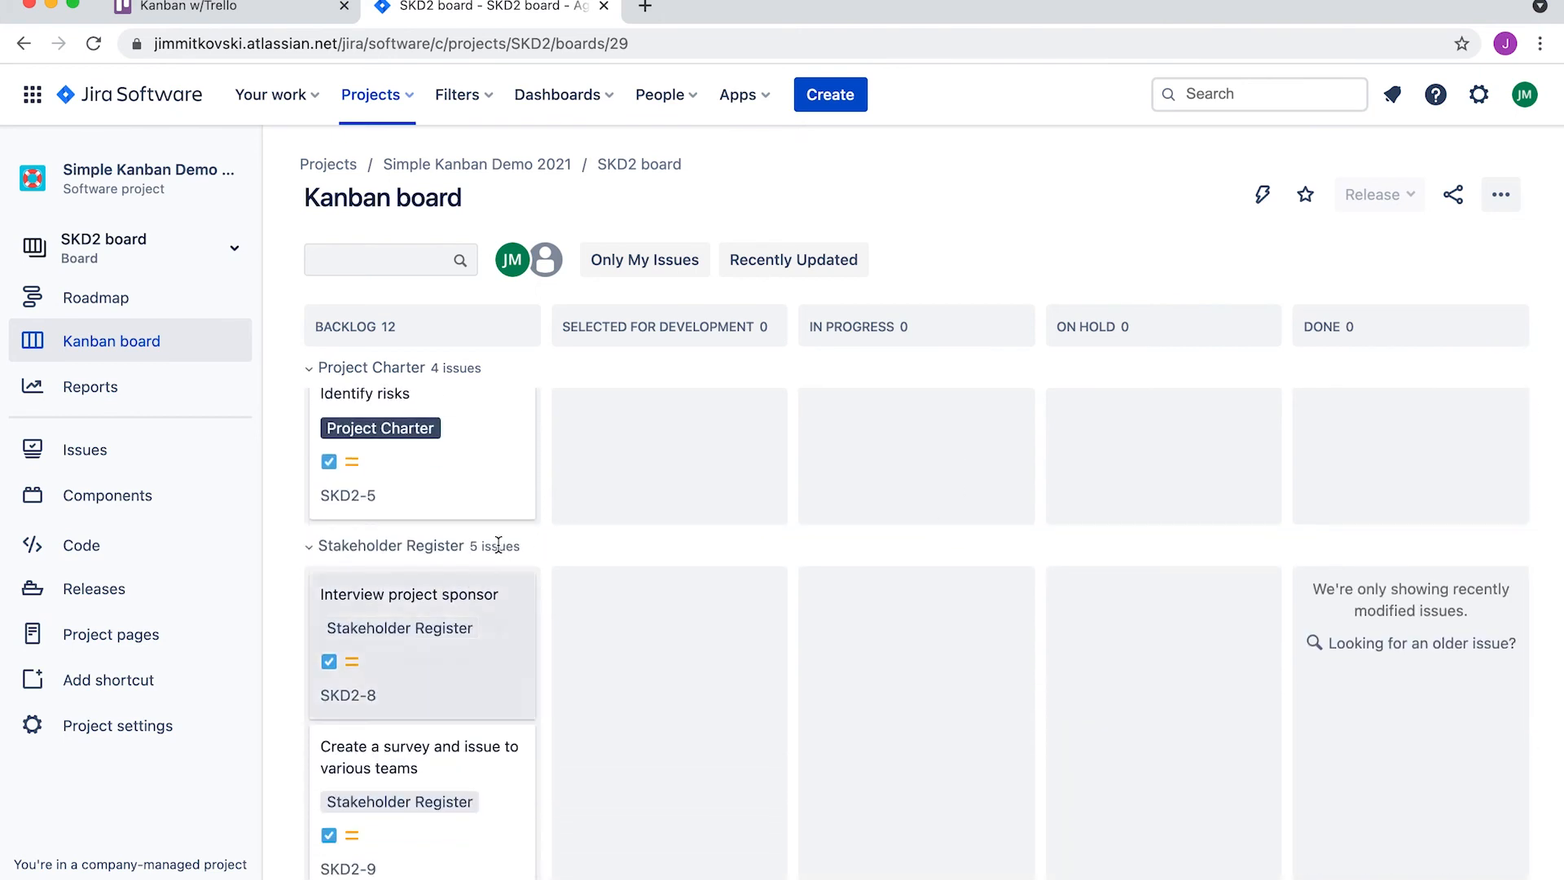
scroll(476, 658, down, 2)
scroll(476, 658, down, 3)
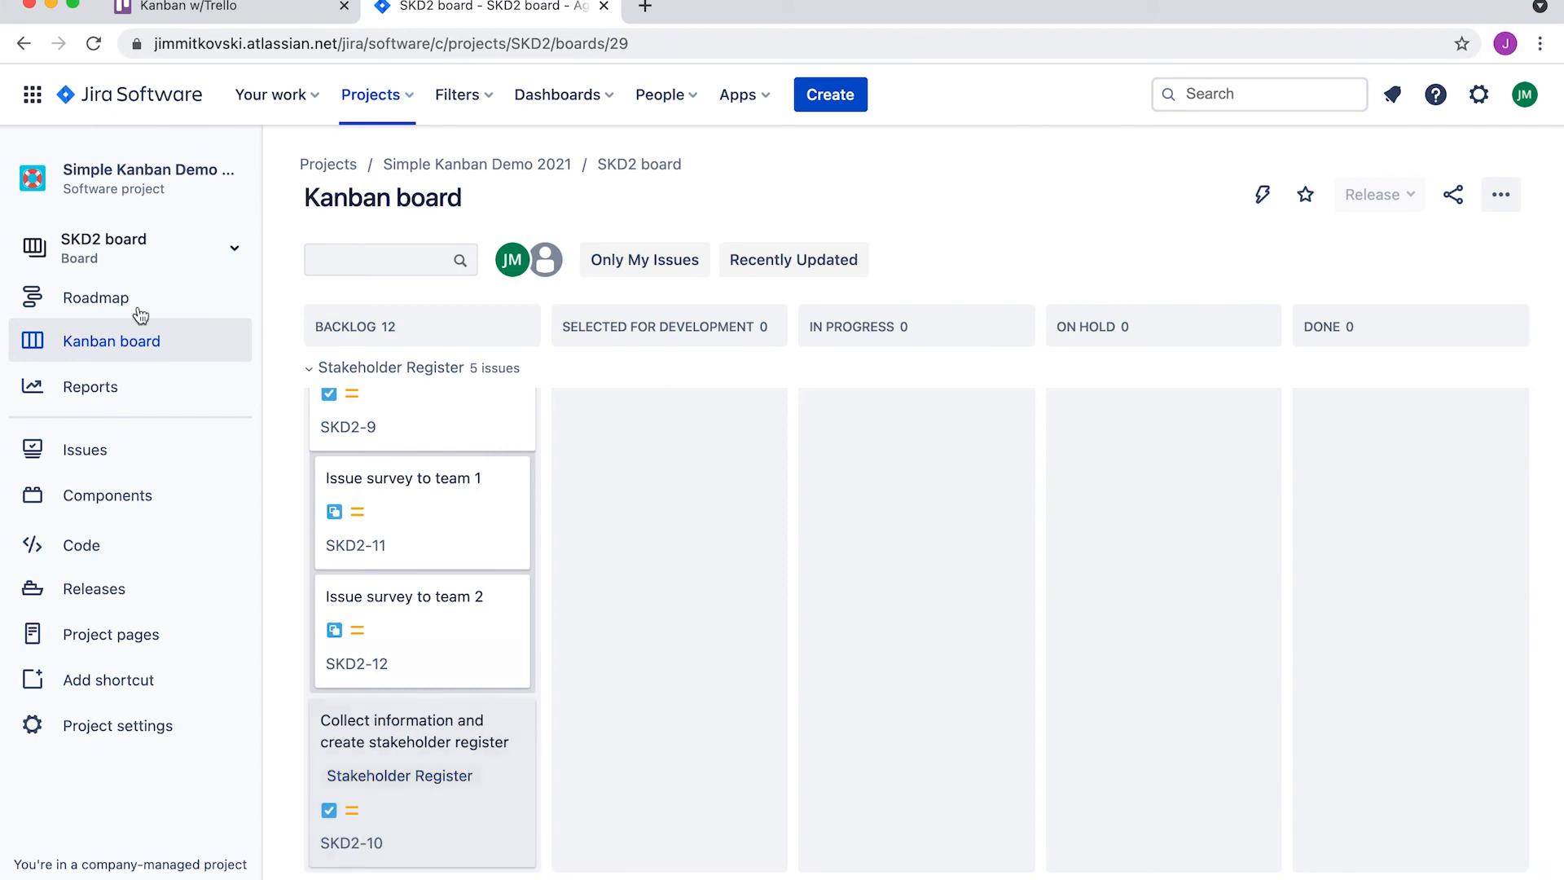
On the roadmap, expand epics SKD2-1 and SKD2-7, then schedule SKD2-6 for 2021/11/23 to 2021/12/06 and SKD2-7 for 2021/12/09 to 2021/12/22
click(106, 303)
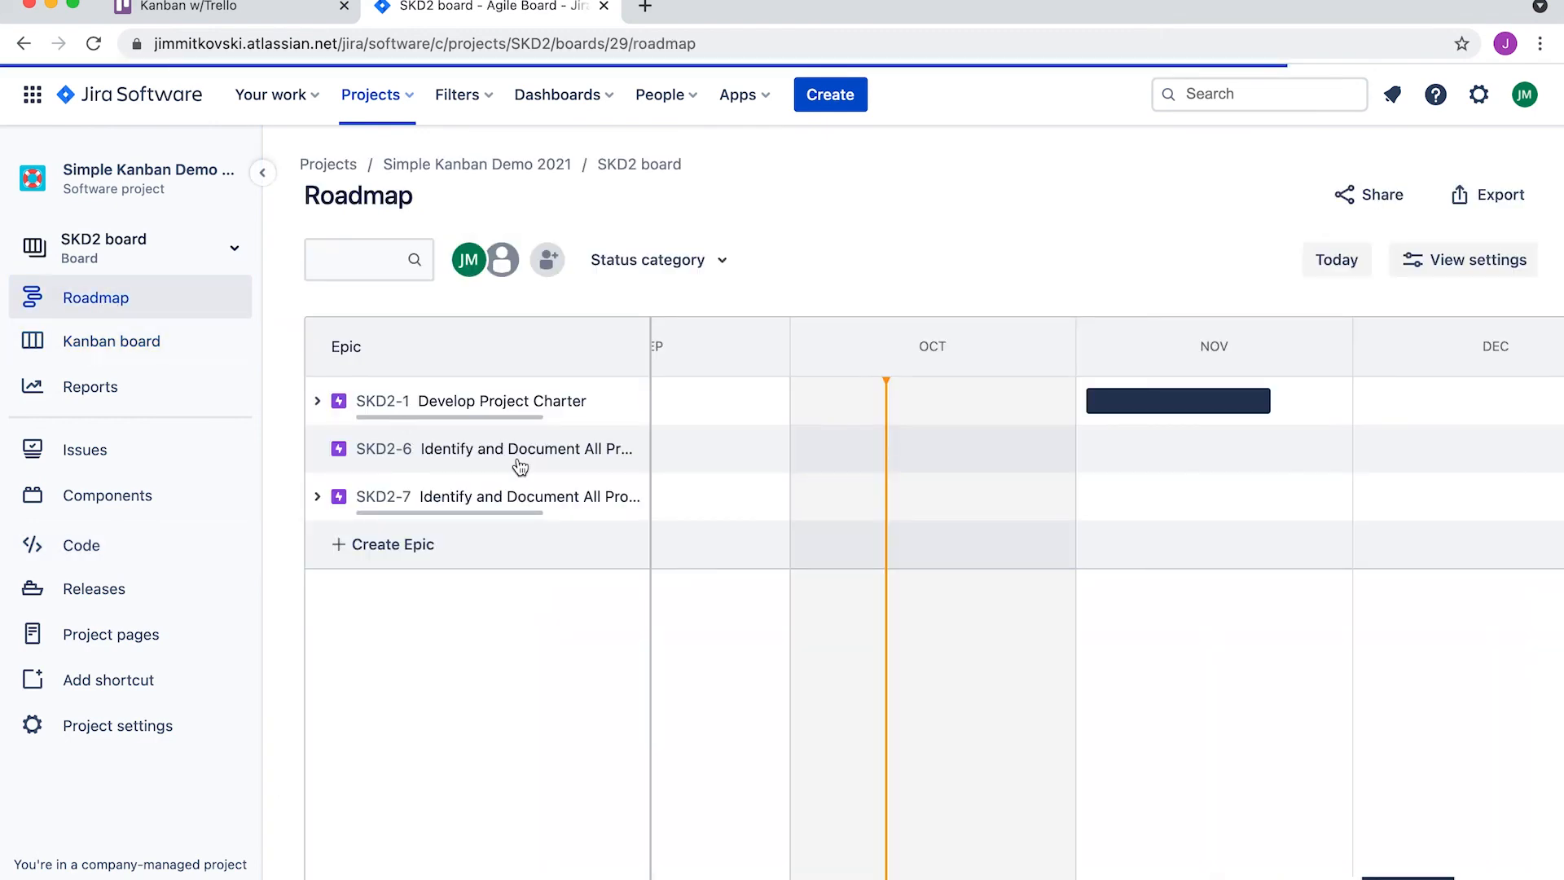
click(318, 402)
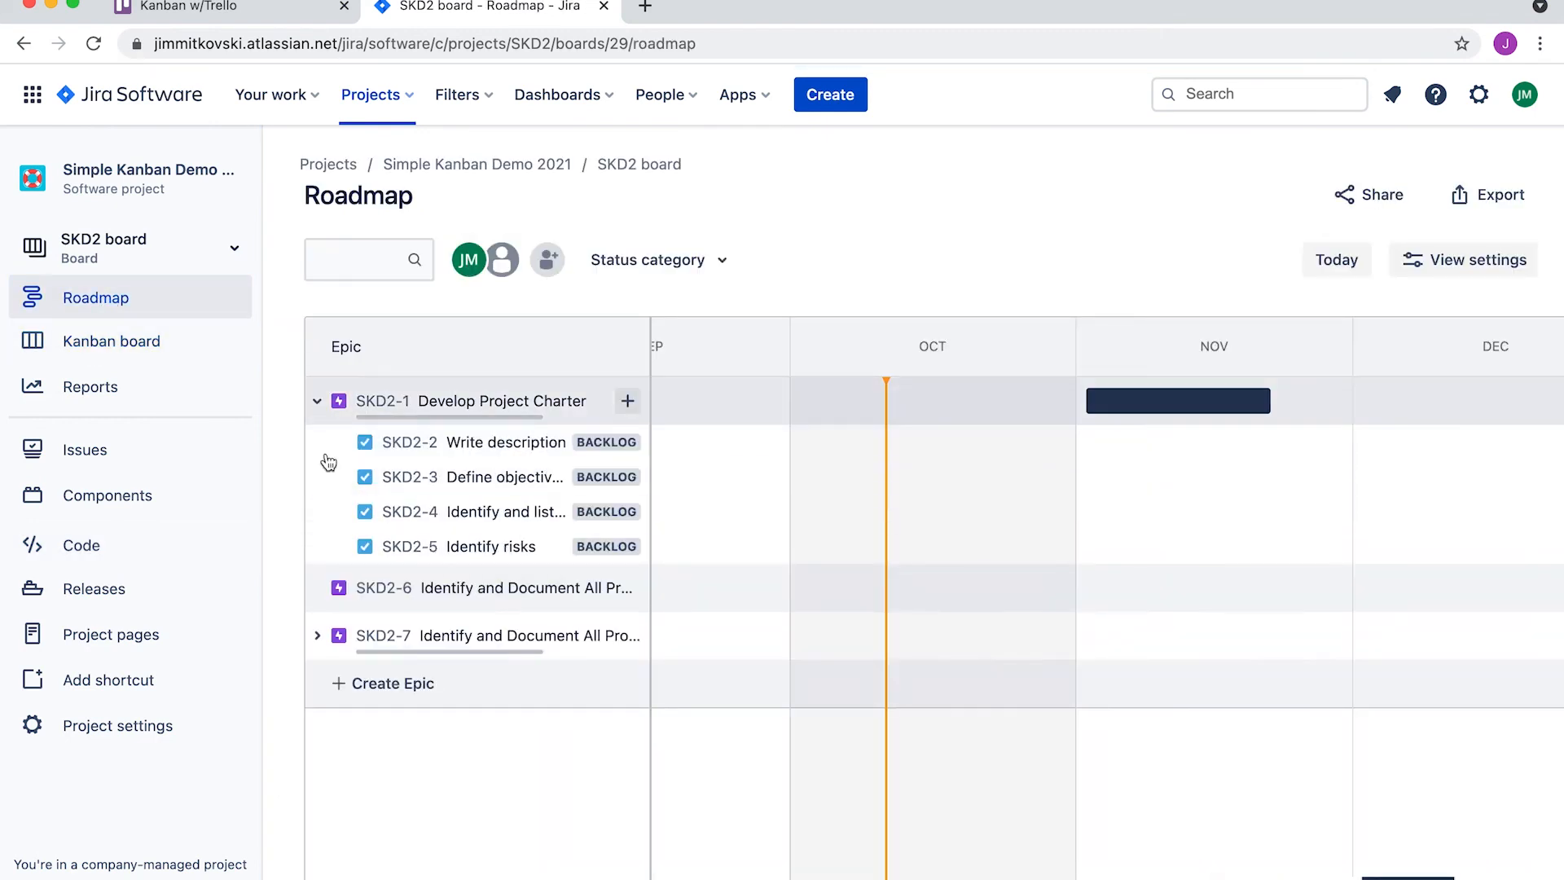
click(318, 641)
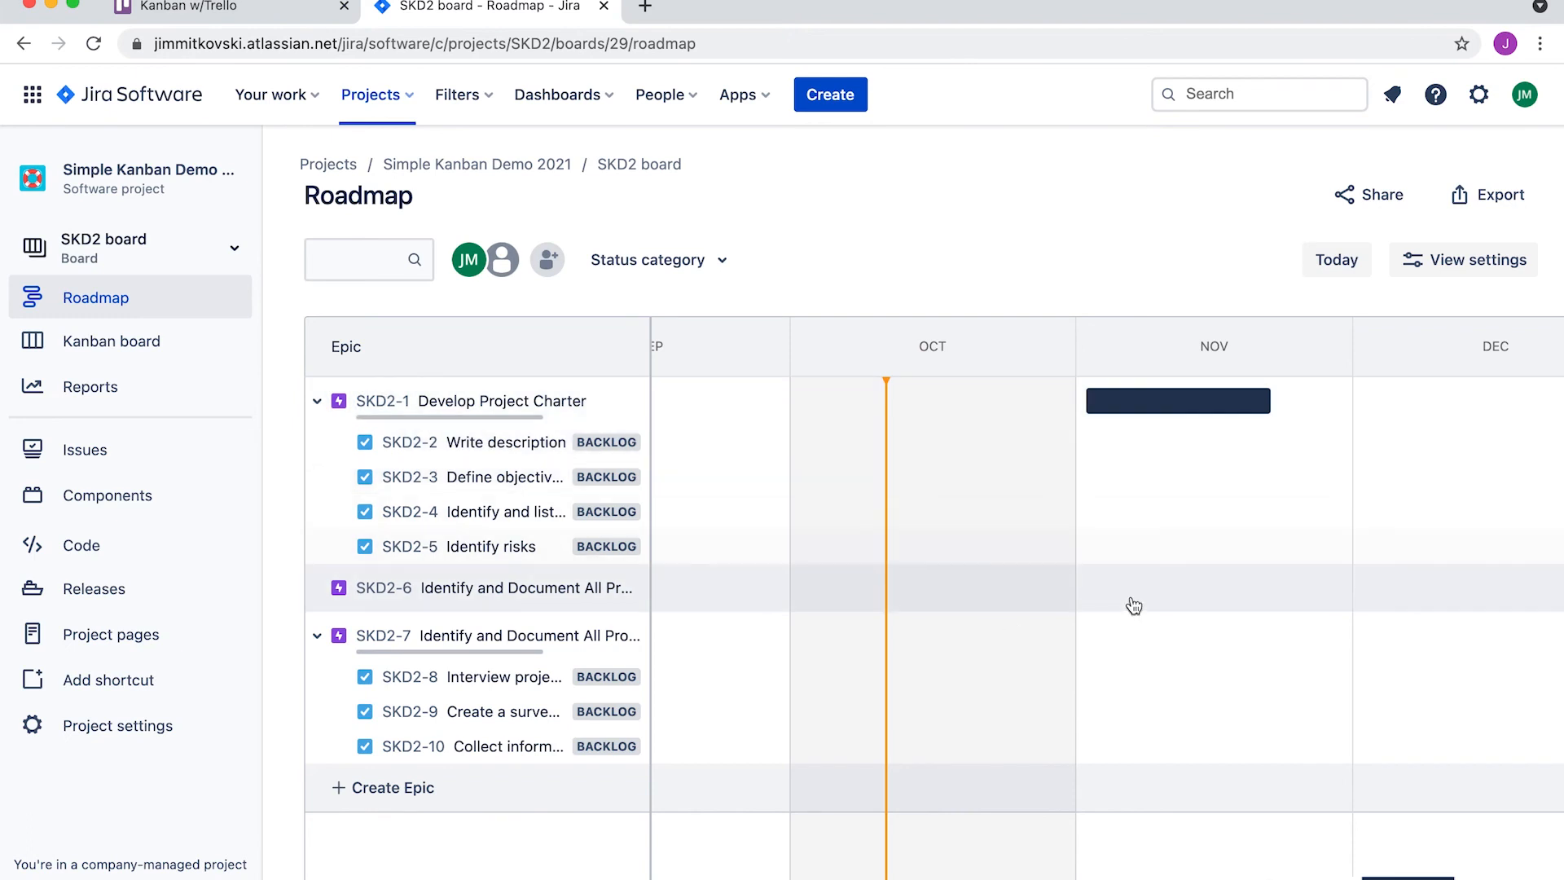
click(1287, 586)
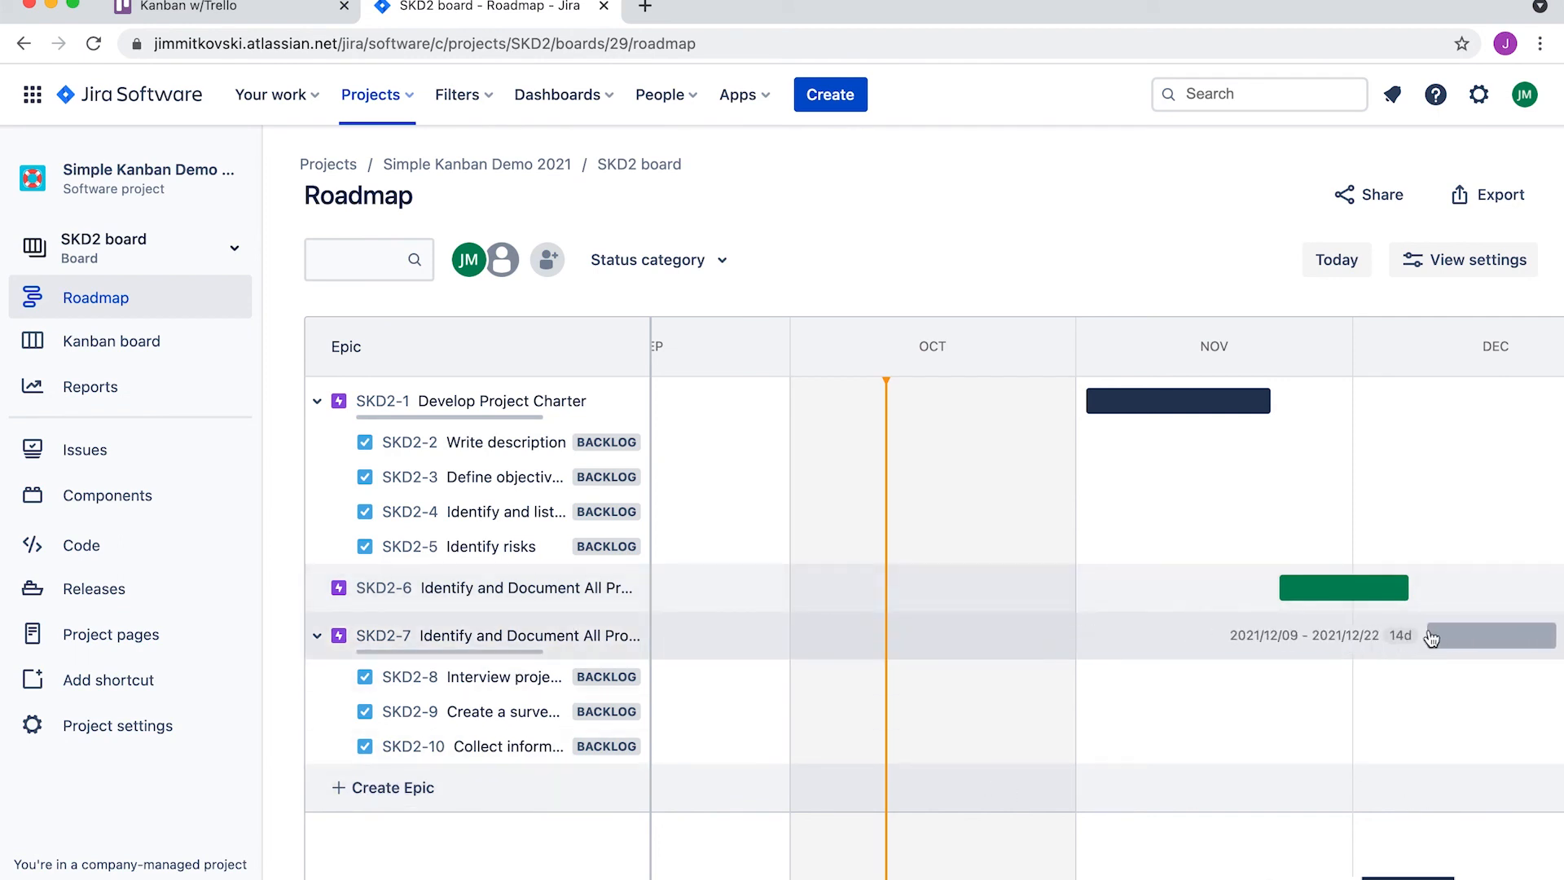
click(1453, 637)
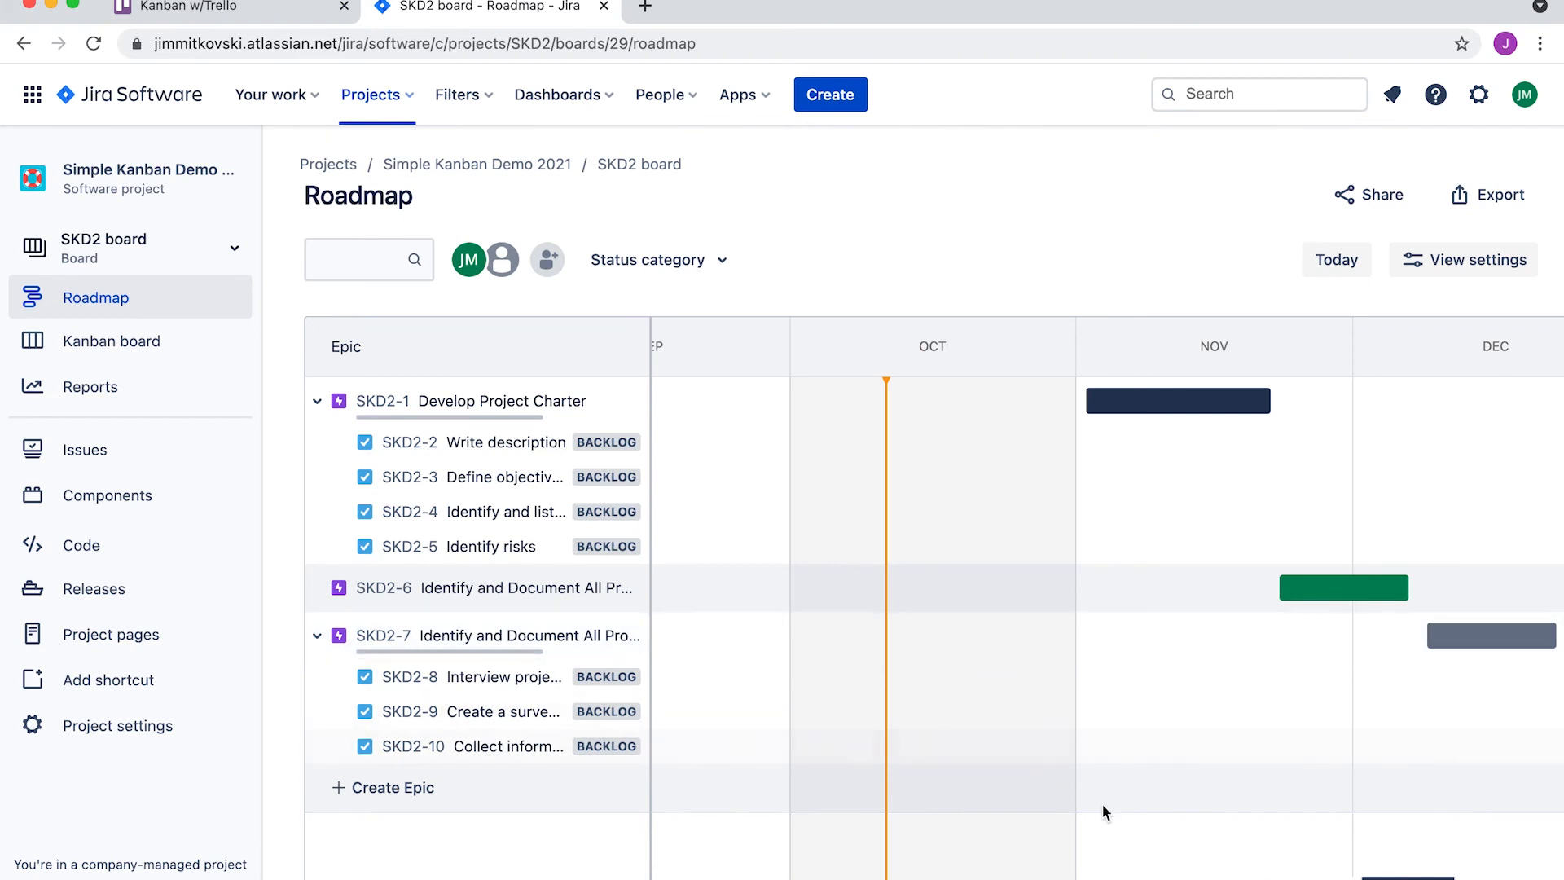
Link epic SKD2-1 to SKD2-6 and SKD2-6 to SKD2-7 as dependencies, with SKD2-6 shifted to 2021/11/22 to 2021/12/05
scroll(1102, 804, right, 4)
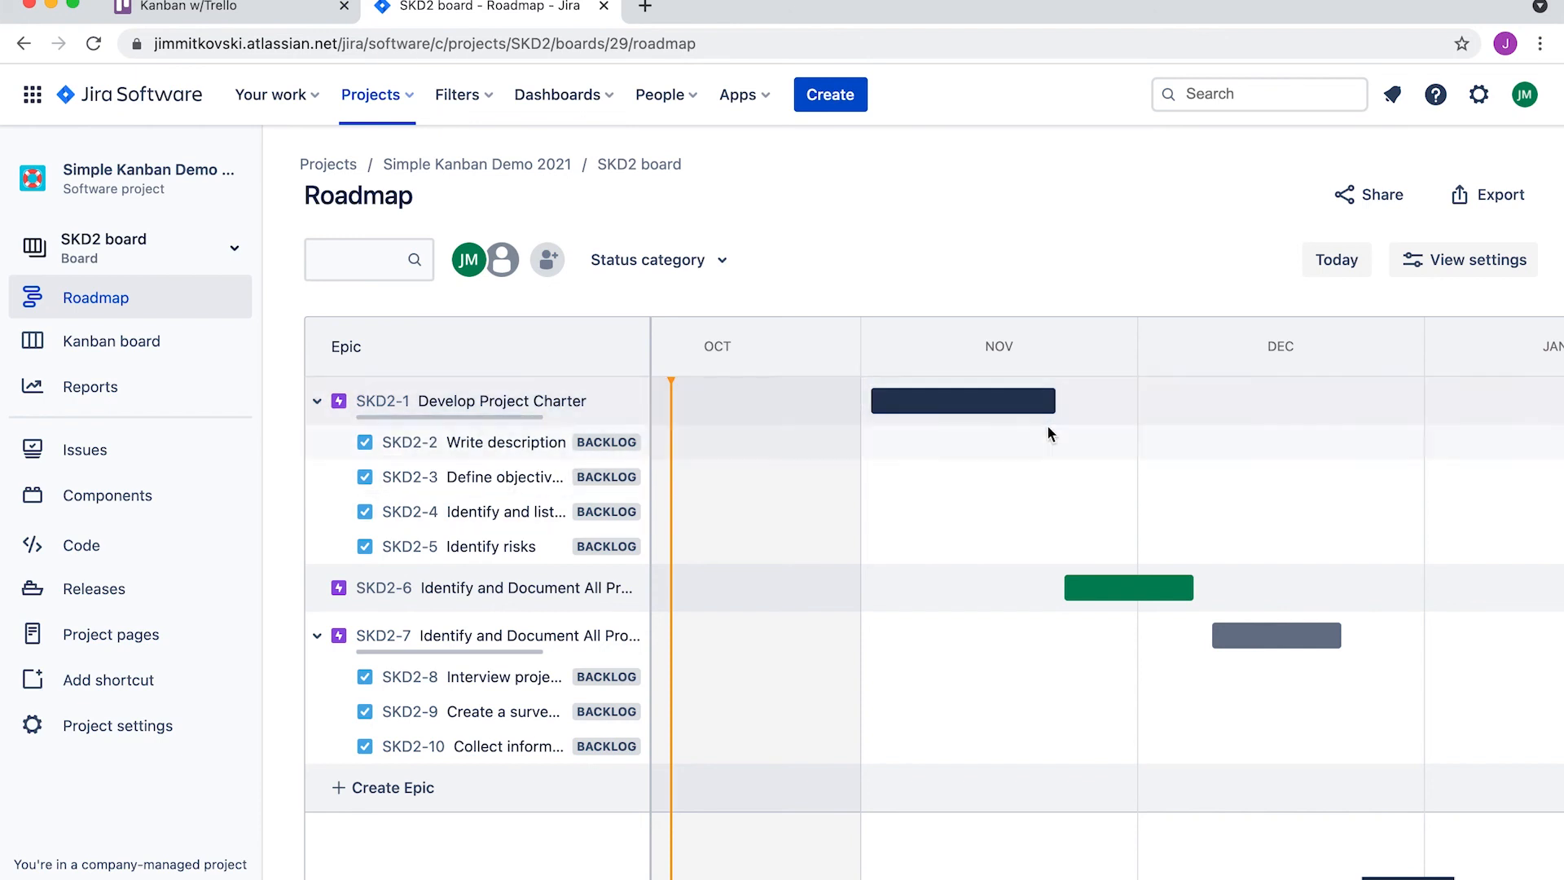
mouse_move(1040, 421)
drag(1040, 421, 1073, 589)
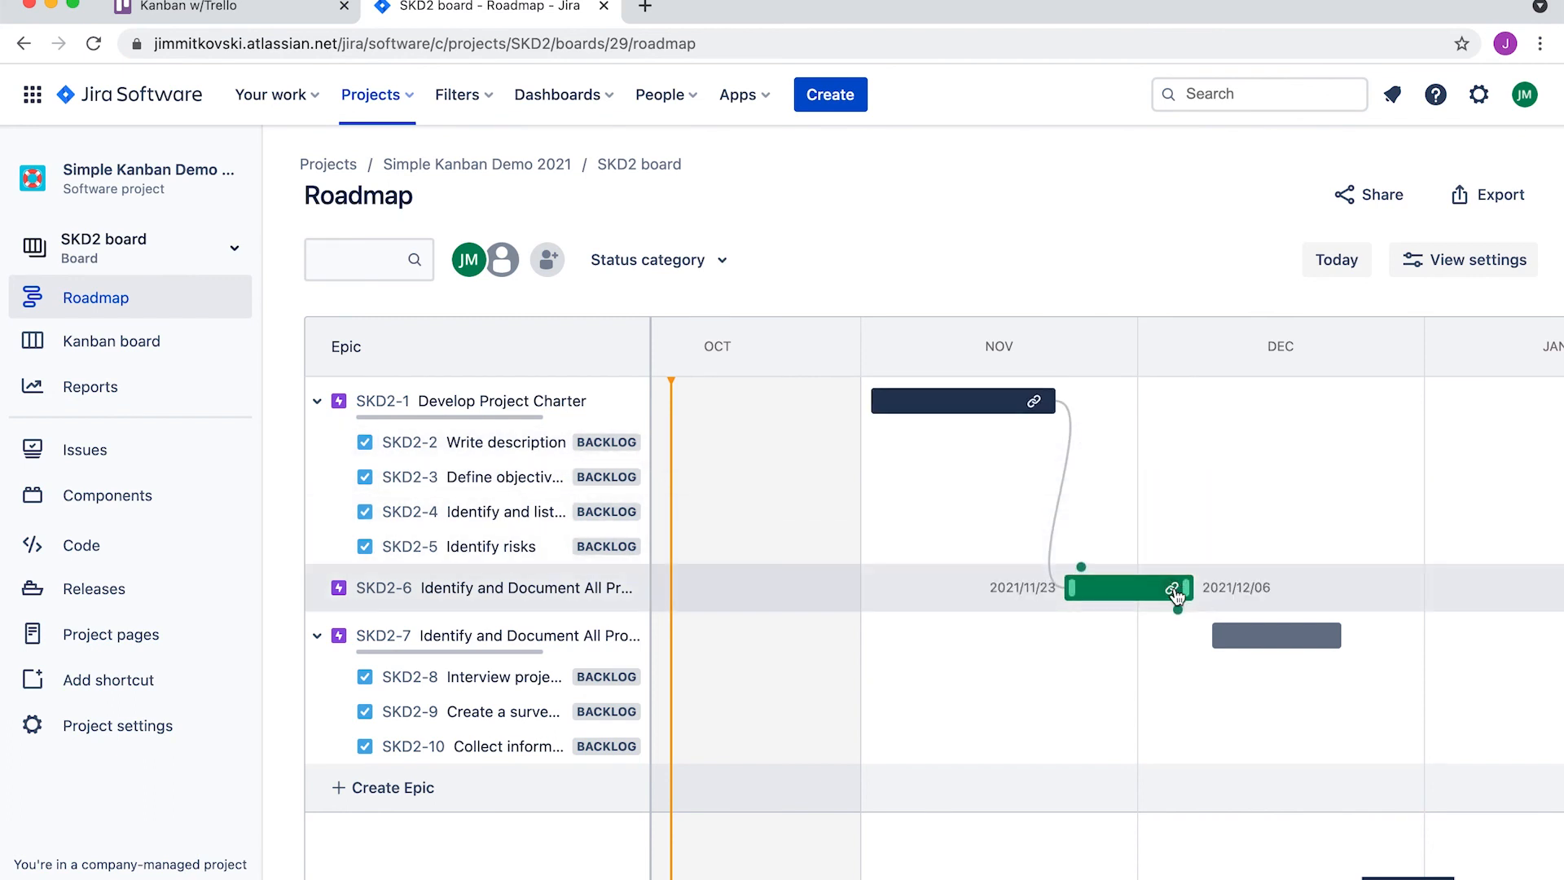
drag(1180, 596, 1169, 630)
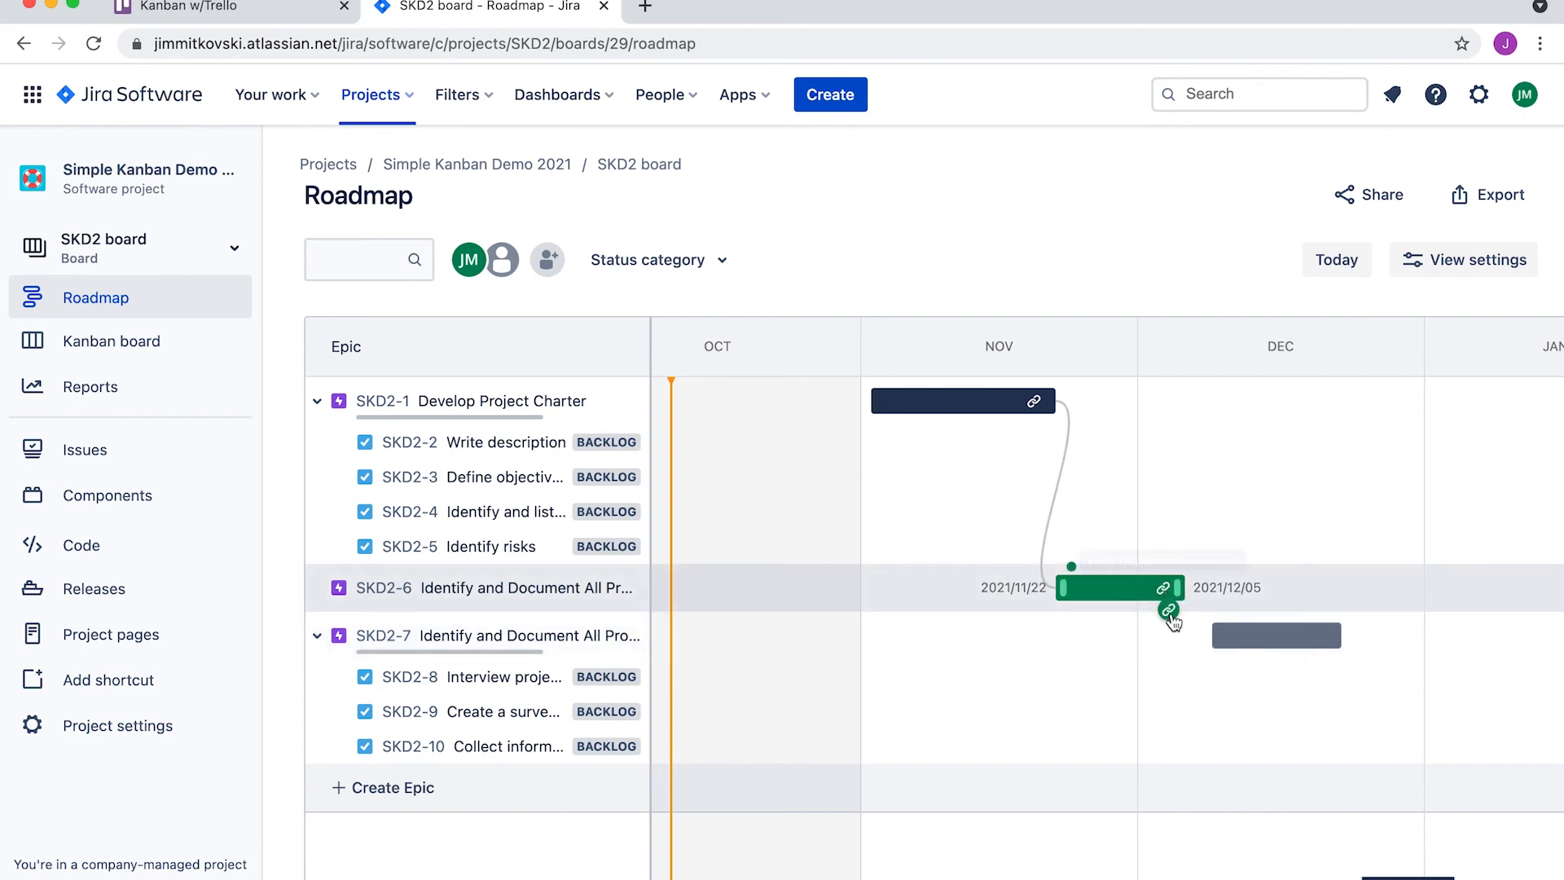
drag(1173, 570, 1227, 648)
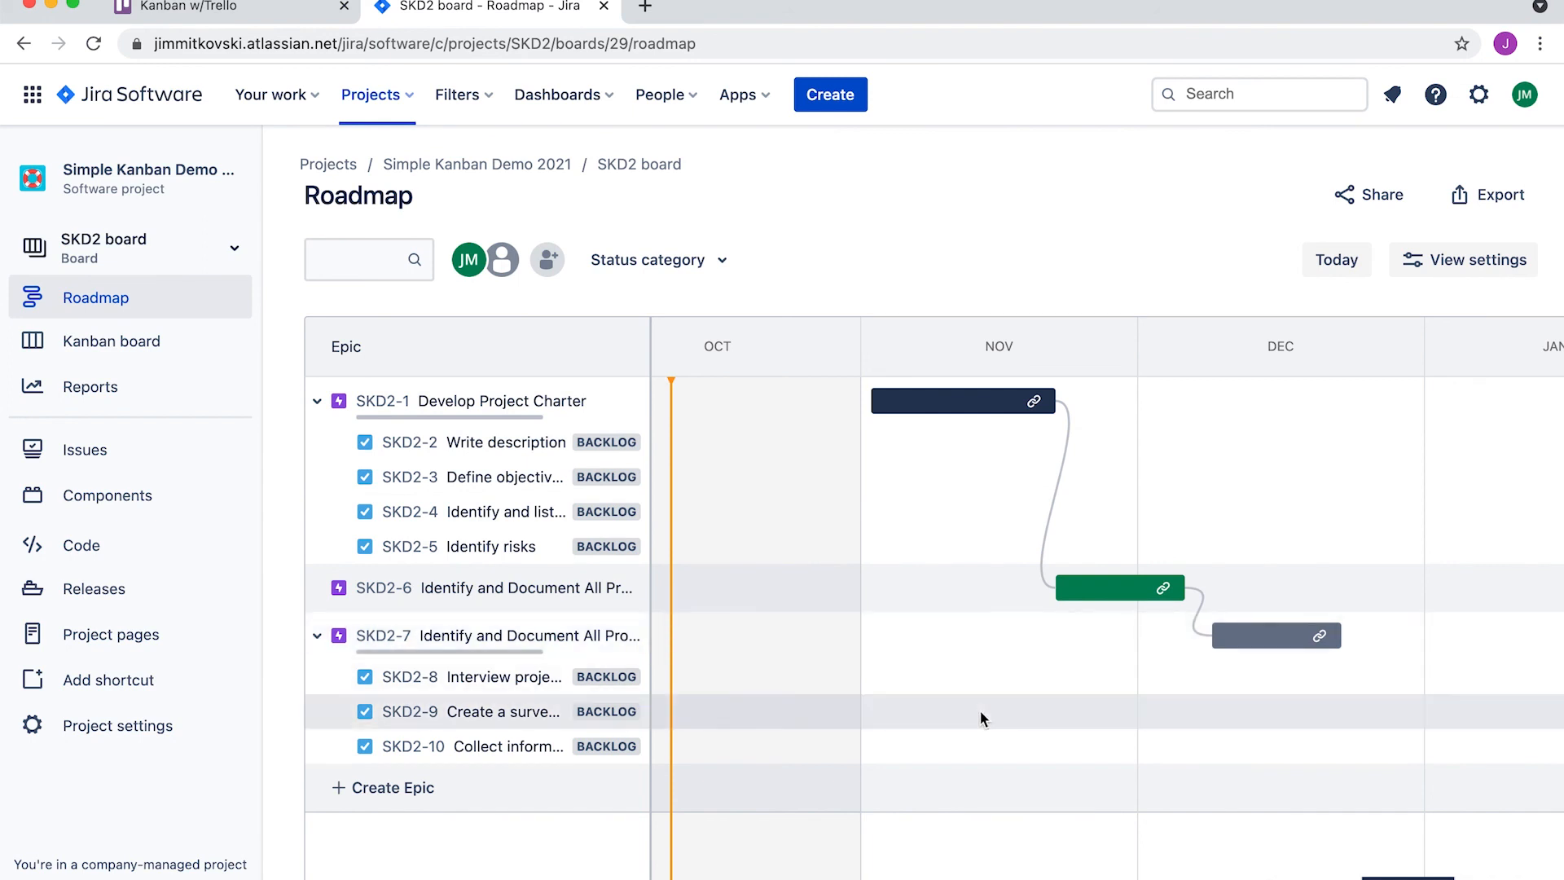
On the Kanban board, move Write description through Selected for Development to In Progress, and move Define objectives and success criteria to In Progress
click(133, 352)
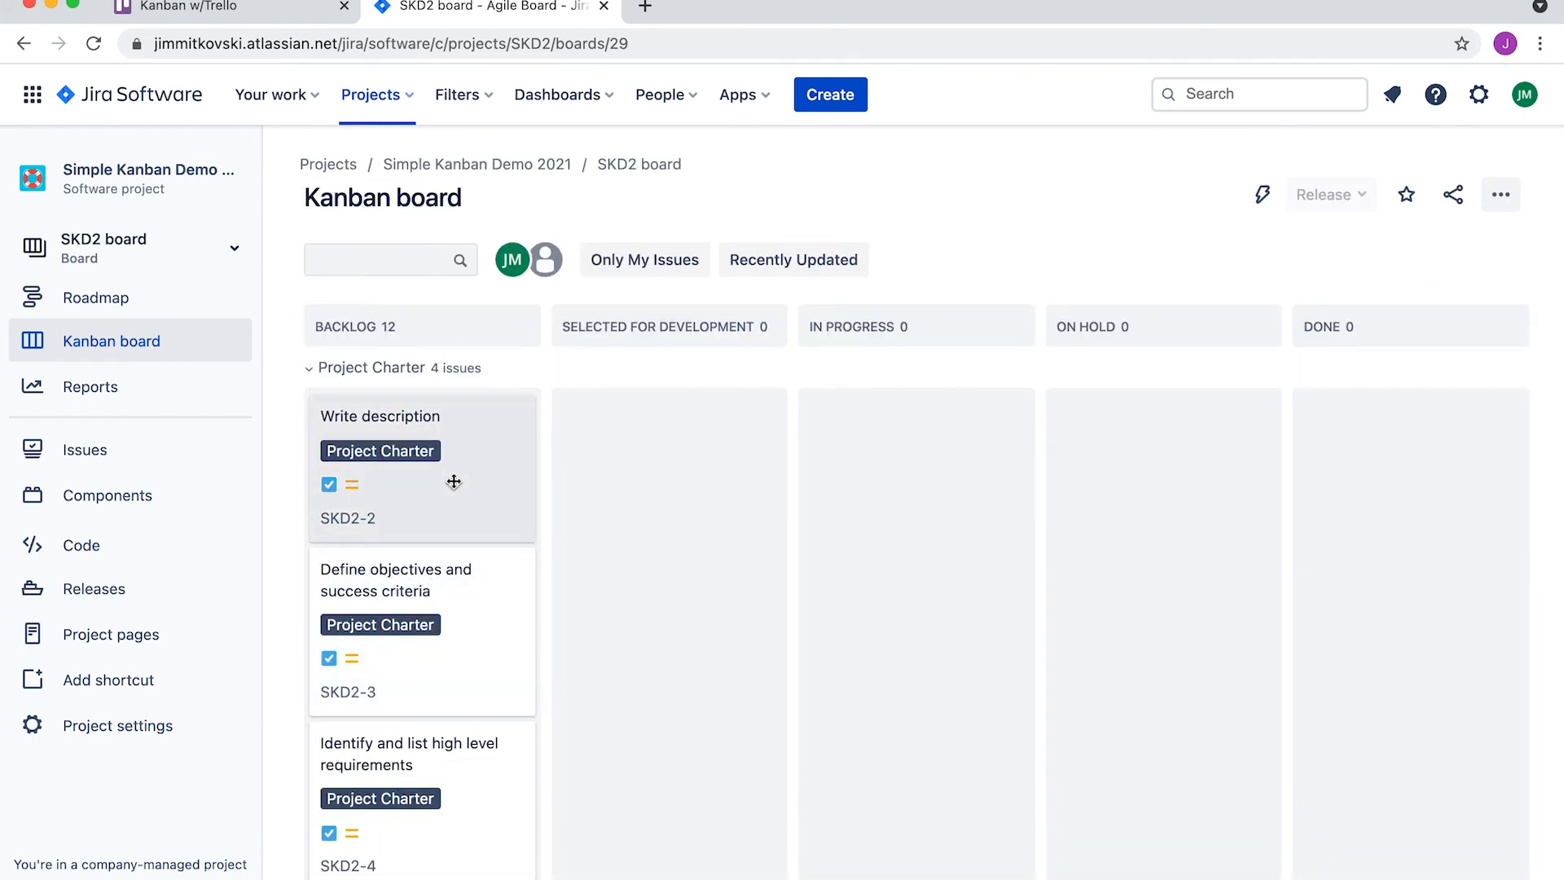
drag(466, 432, 733, 450)
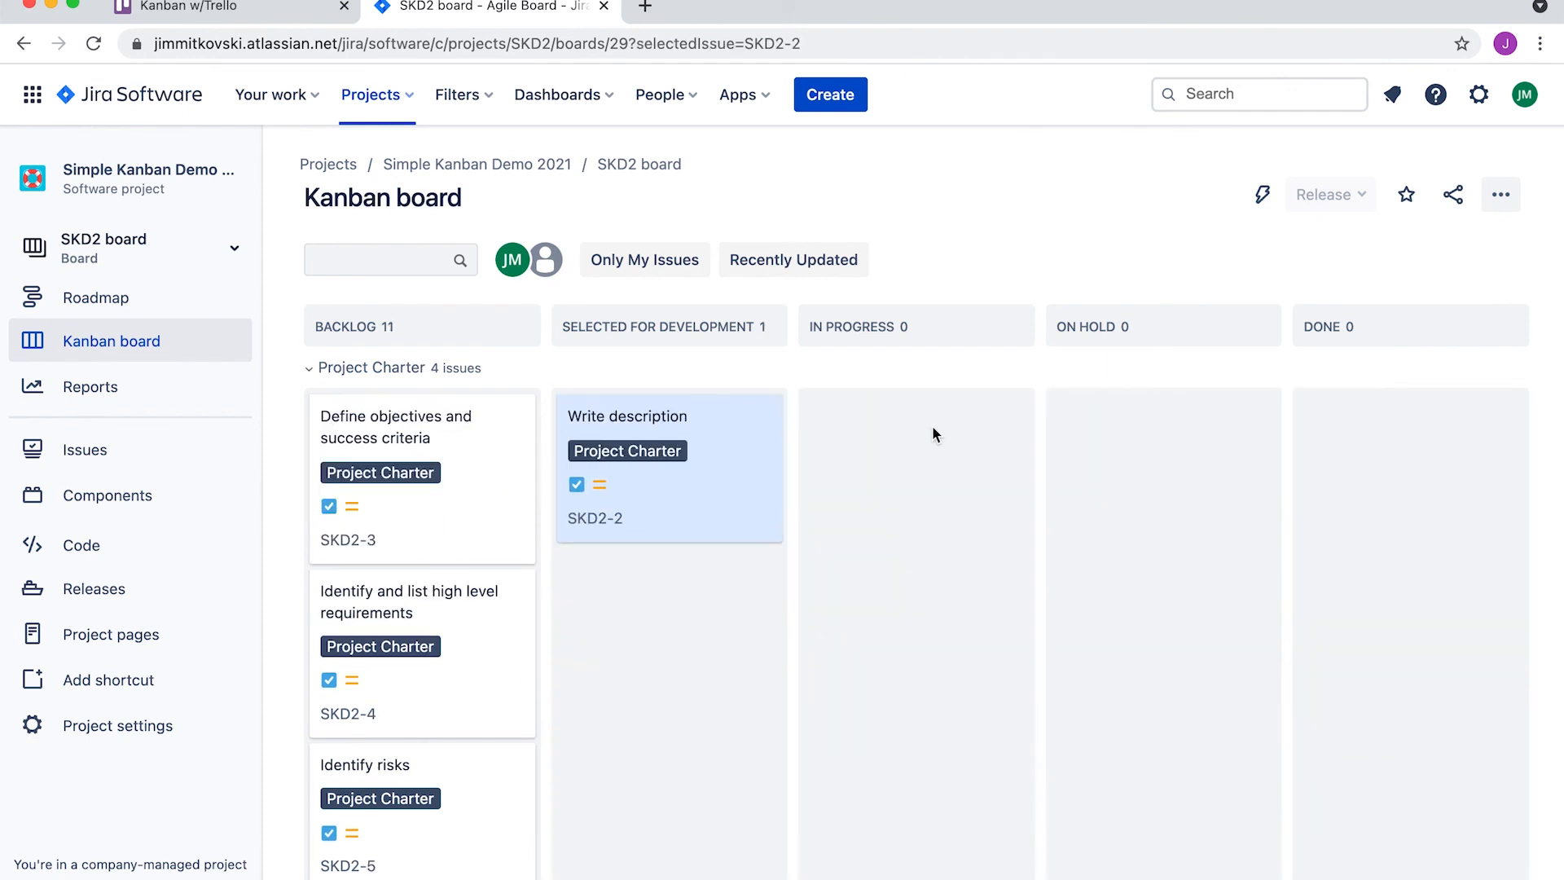
drag(736, 422, 959, 411)
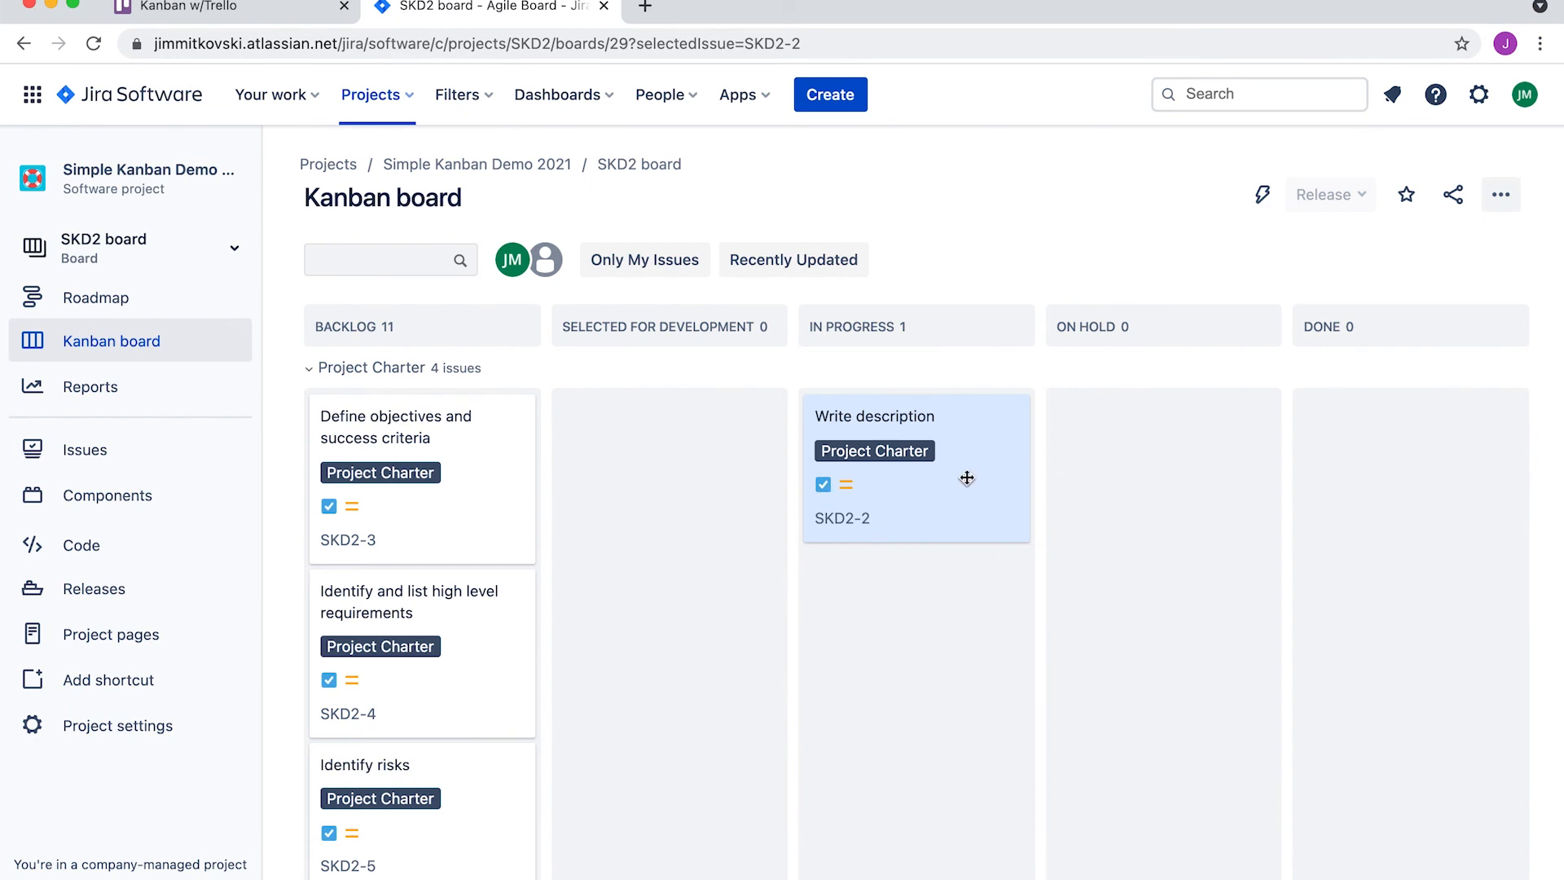
drag(452, 509, 916, 730)
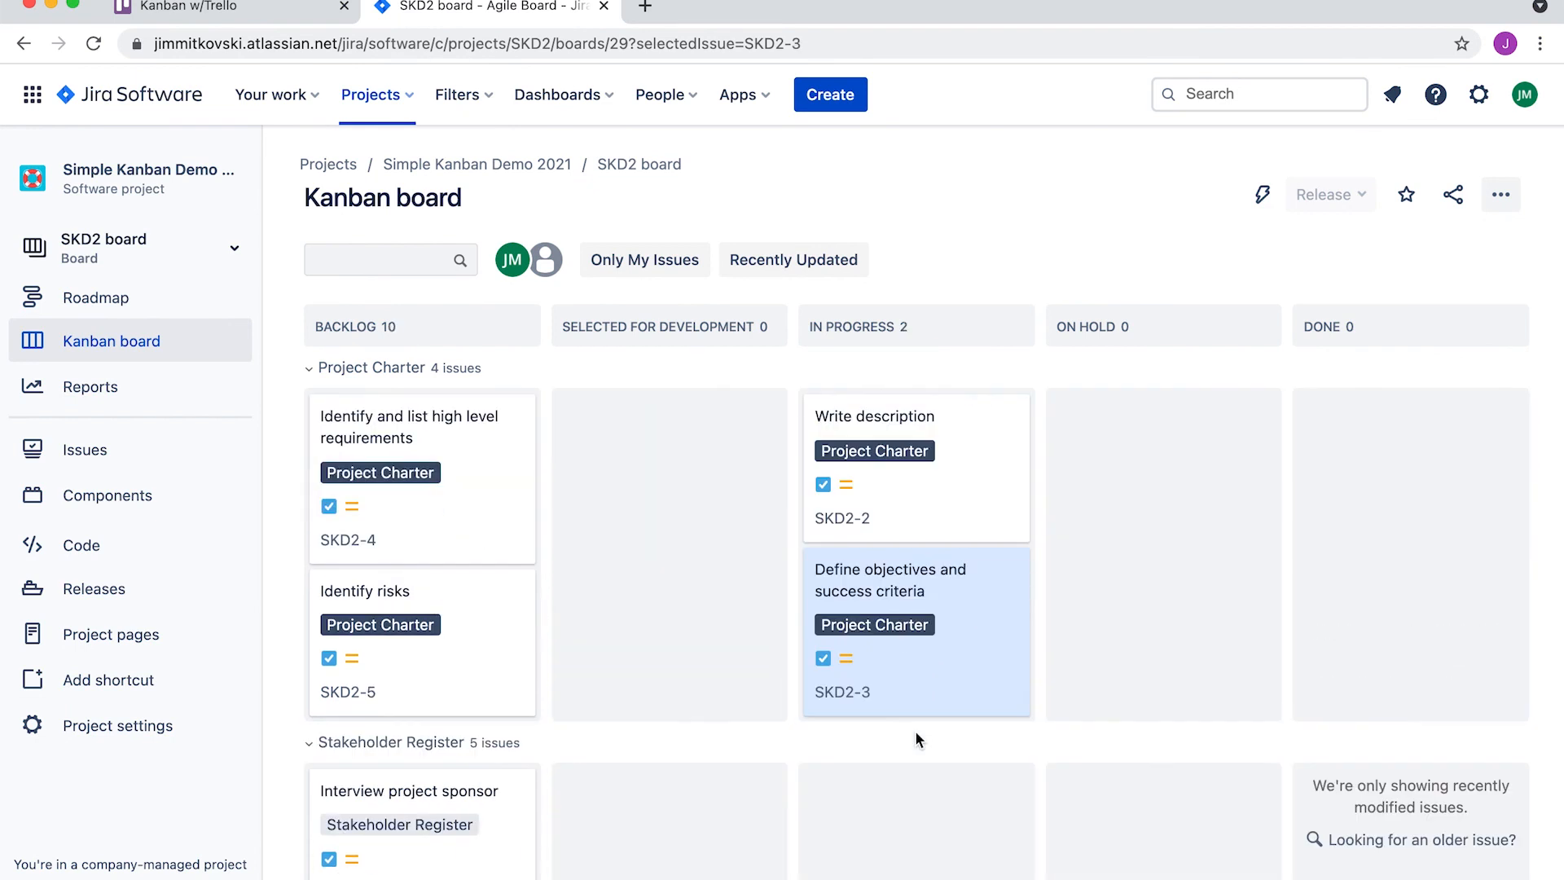
Open the Write description task's details and check the available assignee options without choosing one
click(961, 492)
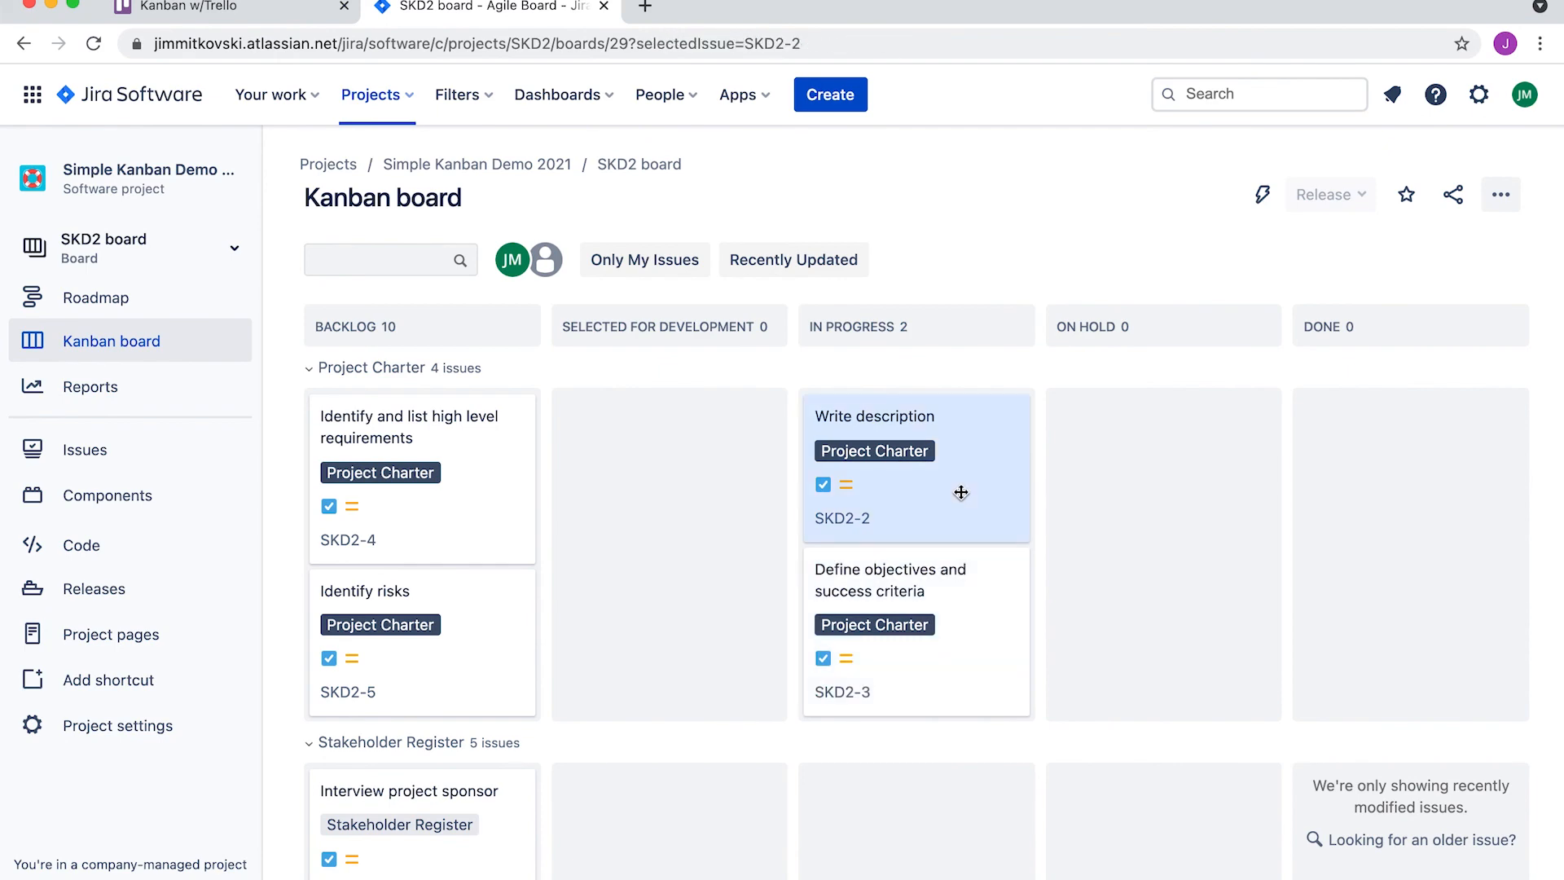
click(961, 466)
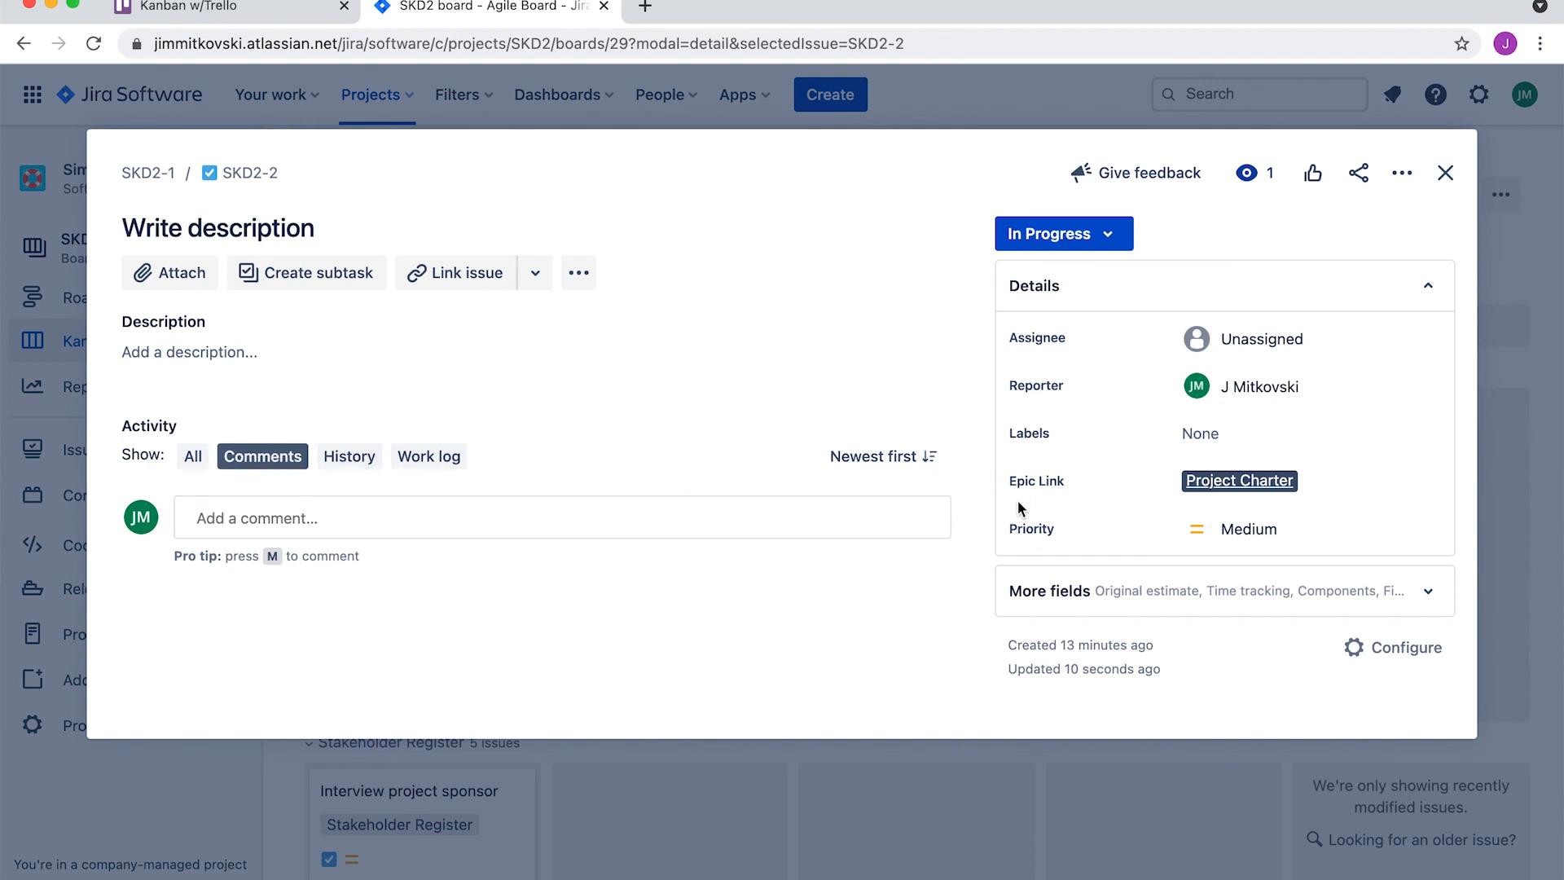
click(1260, 341)
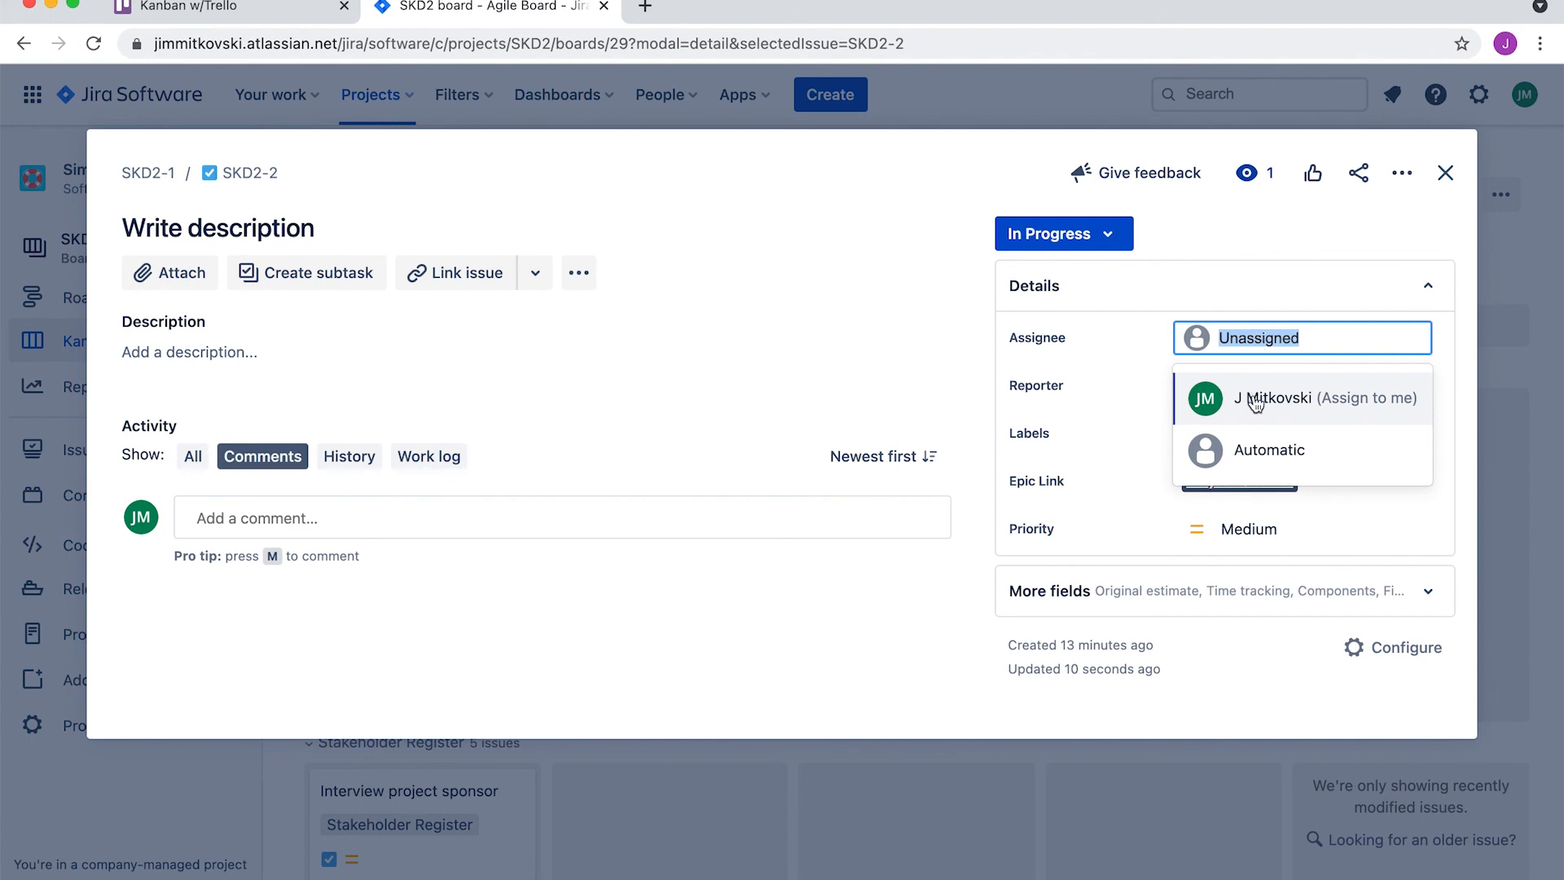
click(888, 387)
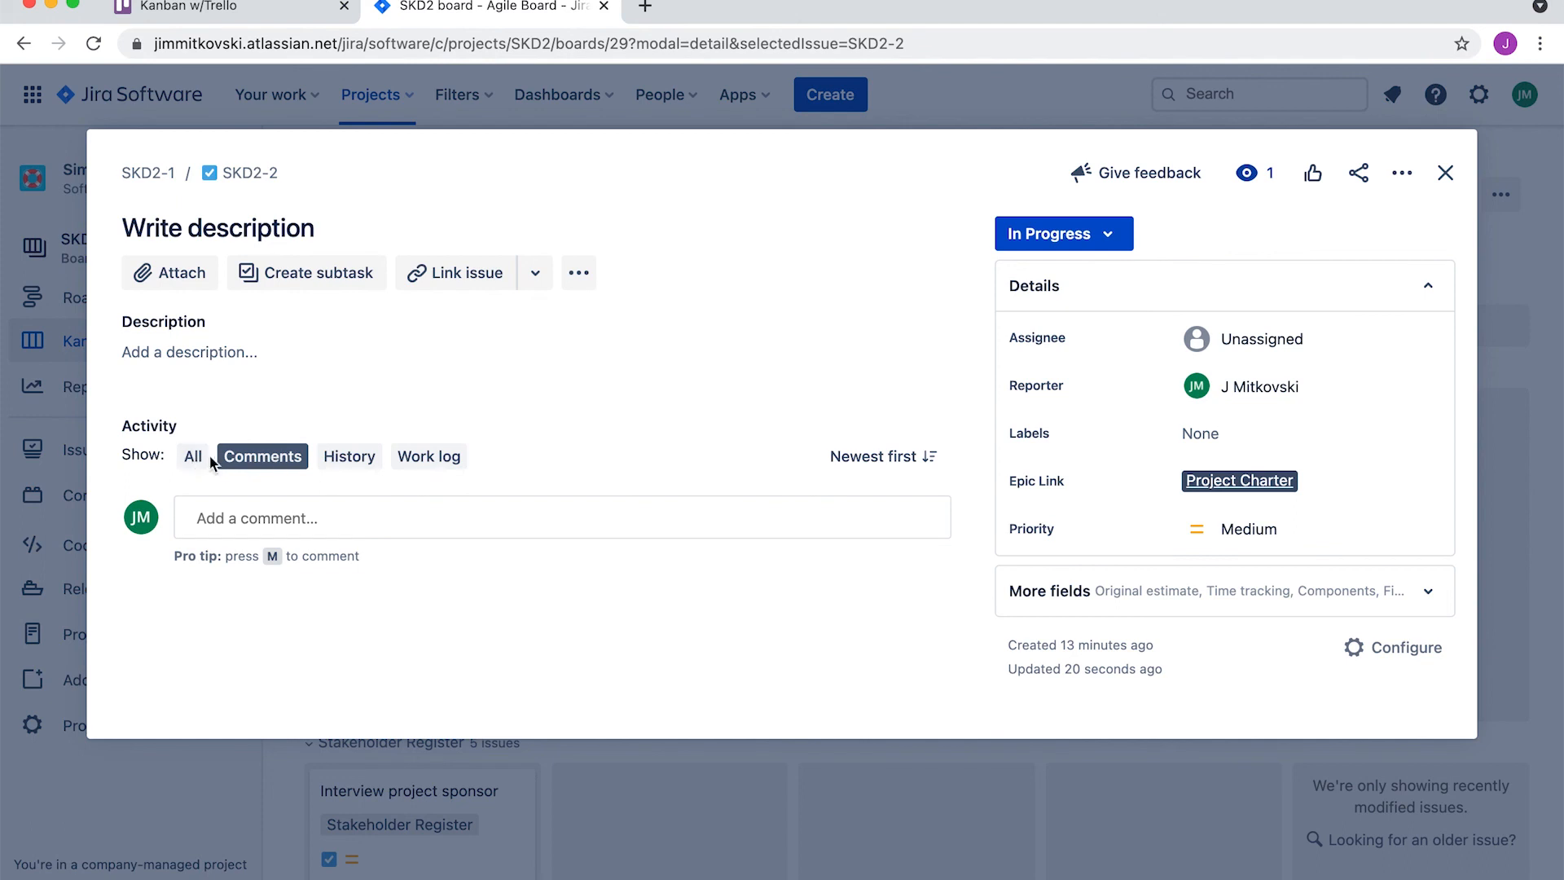
Add and save a comment on the Write description task containing an info panel with the text "info"
click(262, 518)
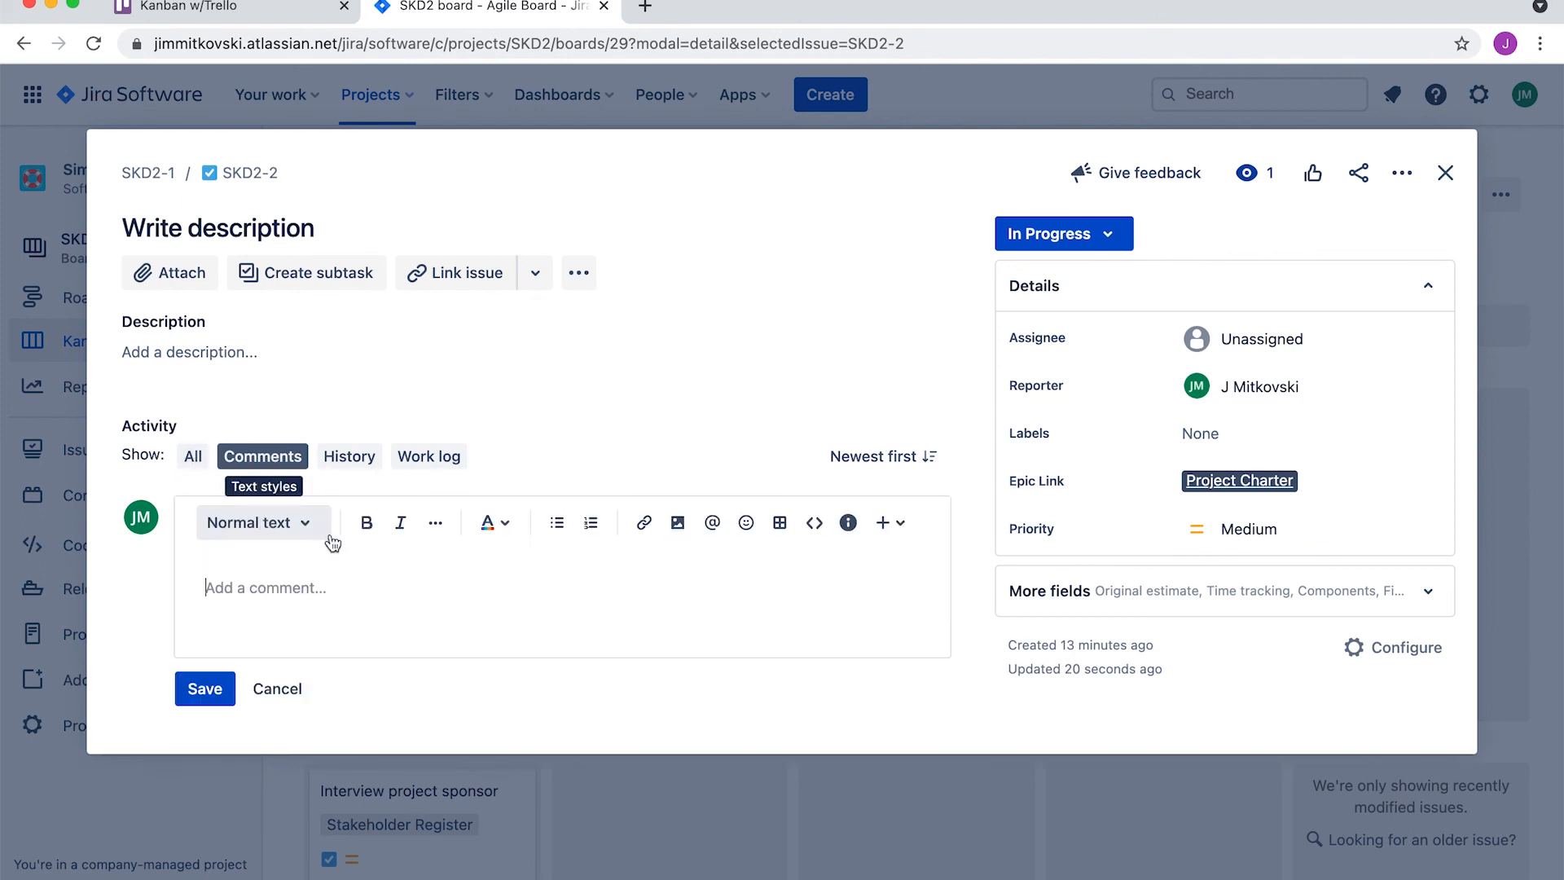
click(848, 526)
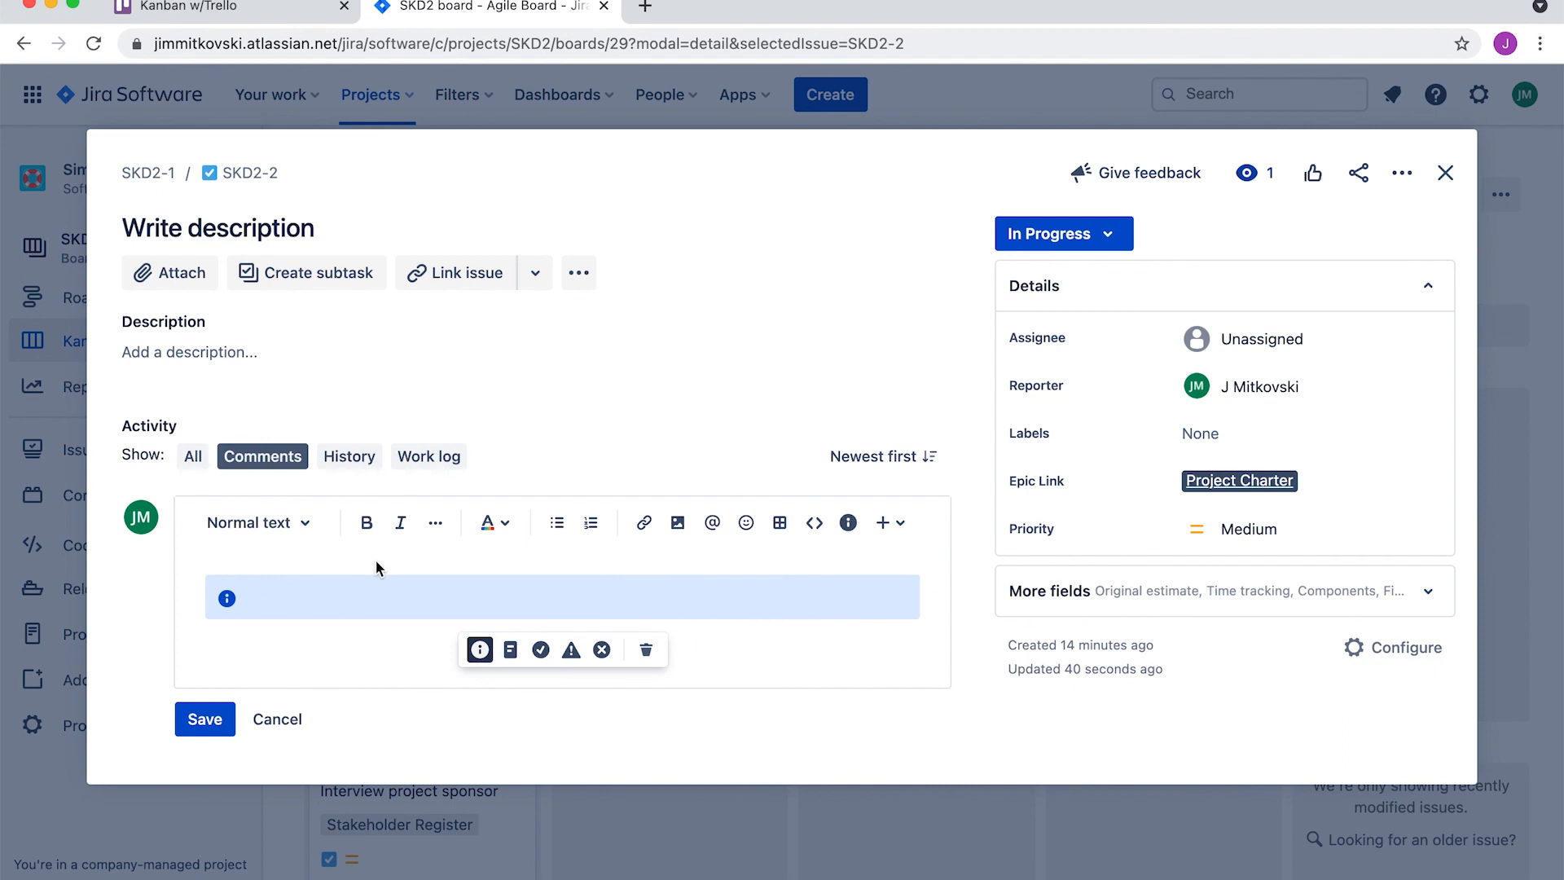
text(infor)
key(Return)
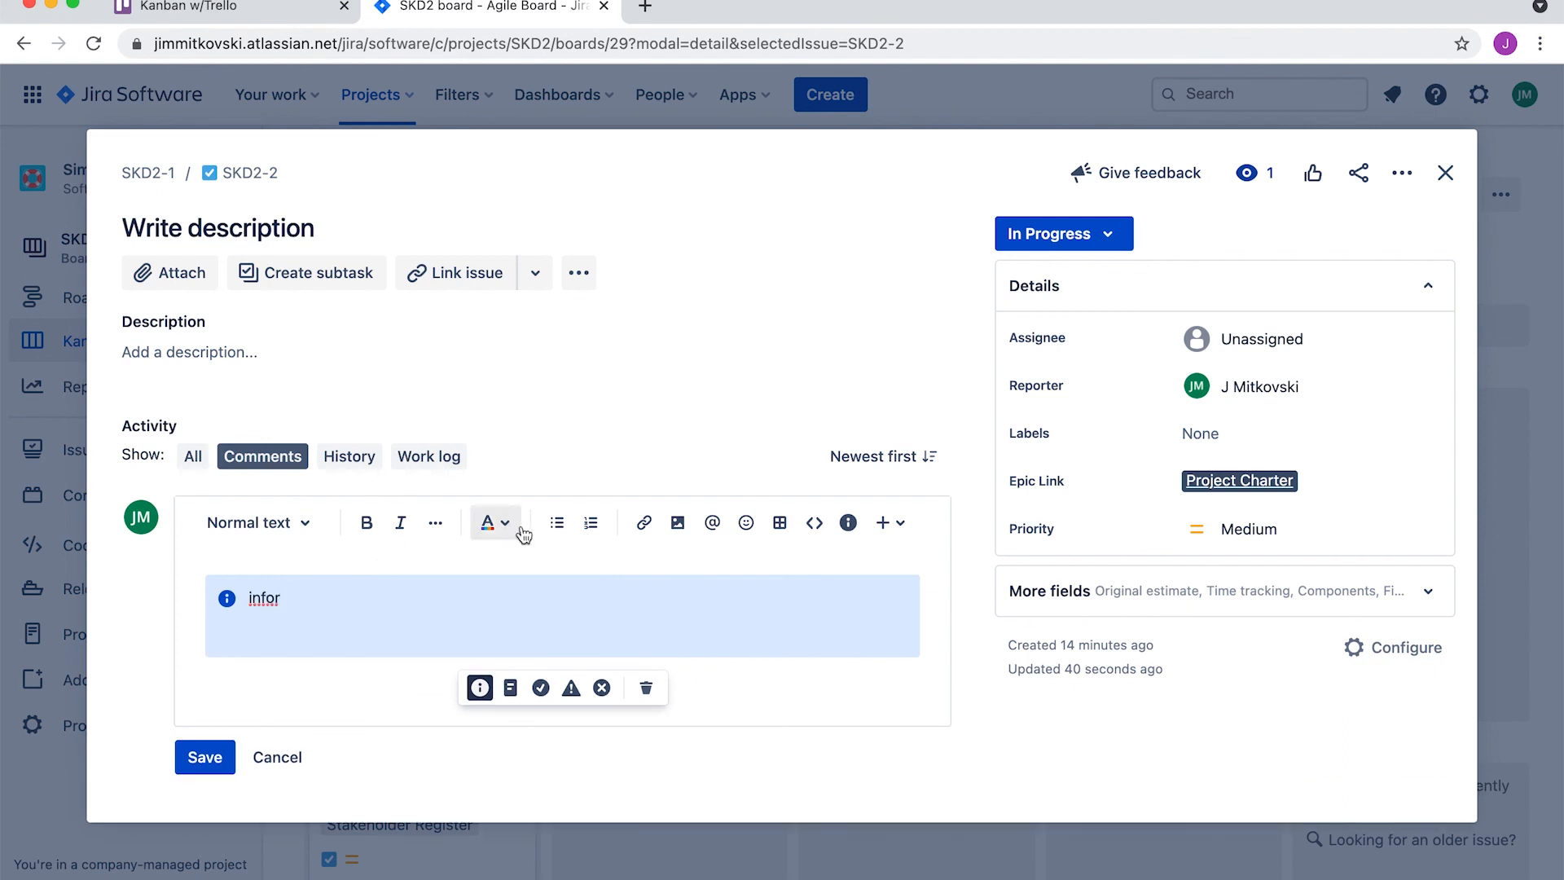
click(320, 613)
click(309, 601)
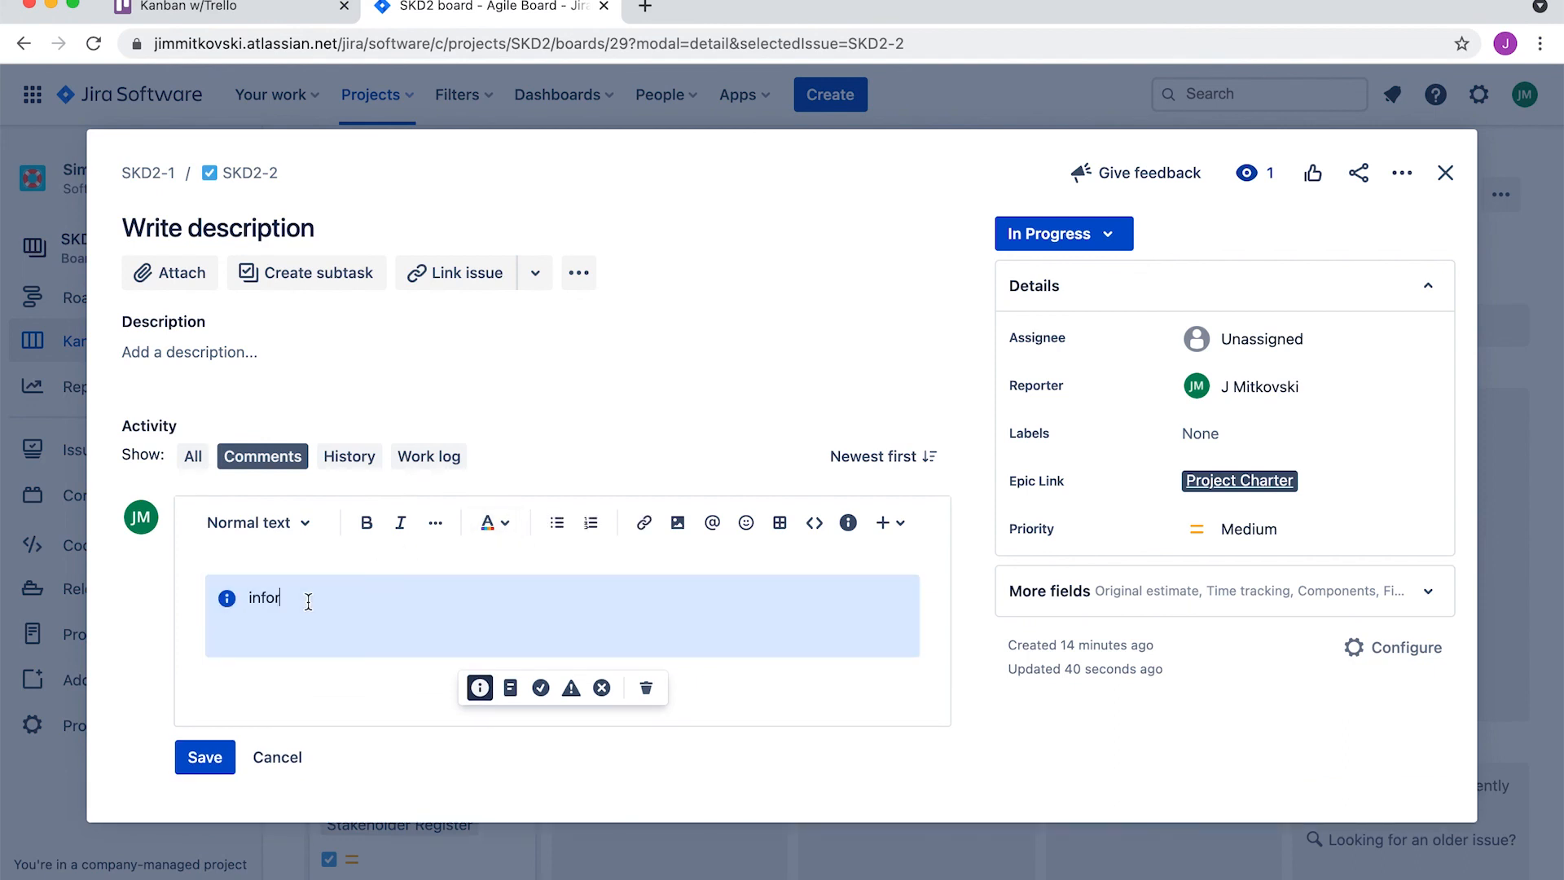
key(BackSpace)
key(Return)
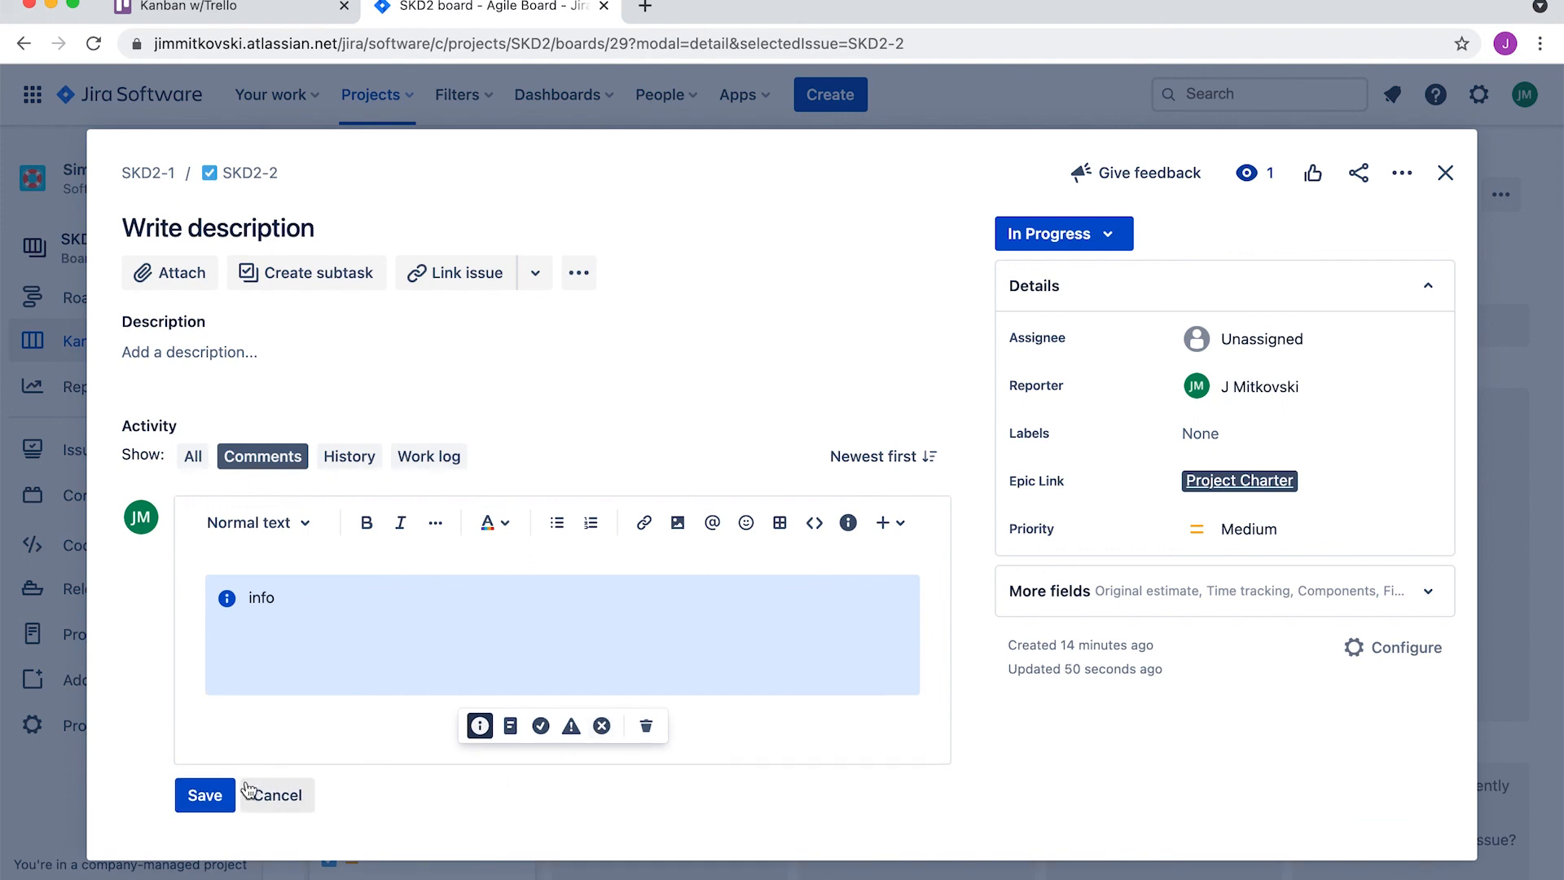
click(213, 794)
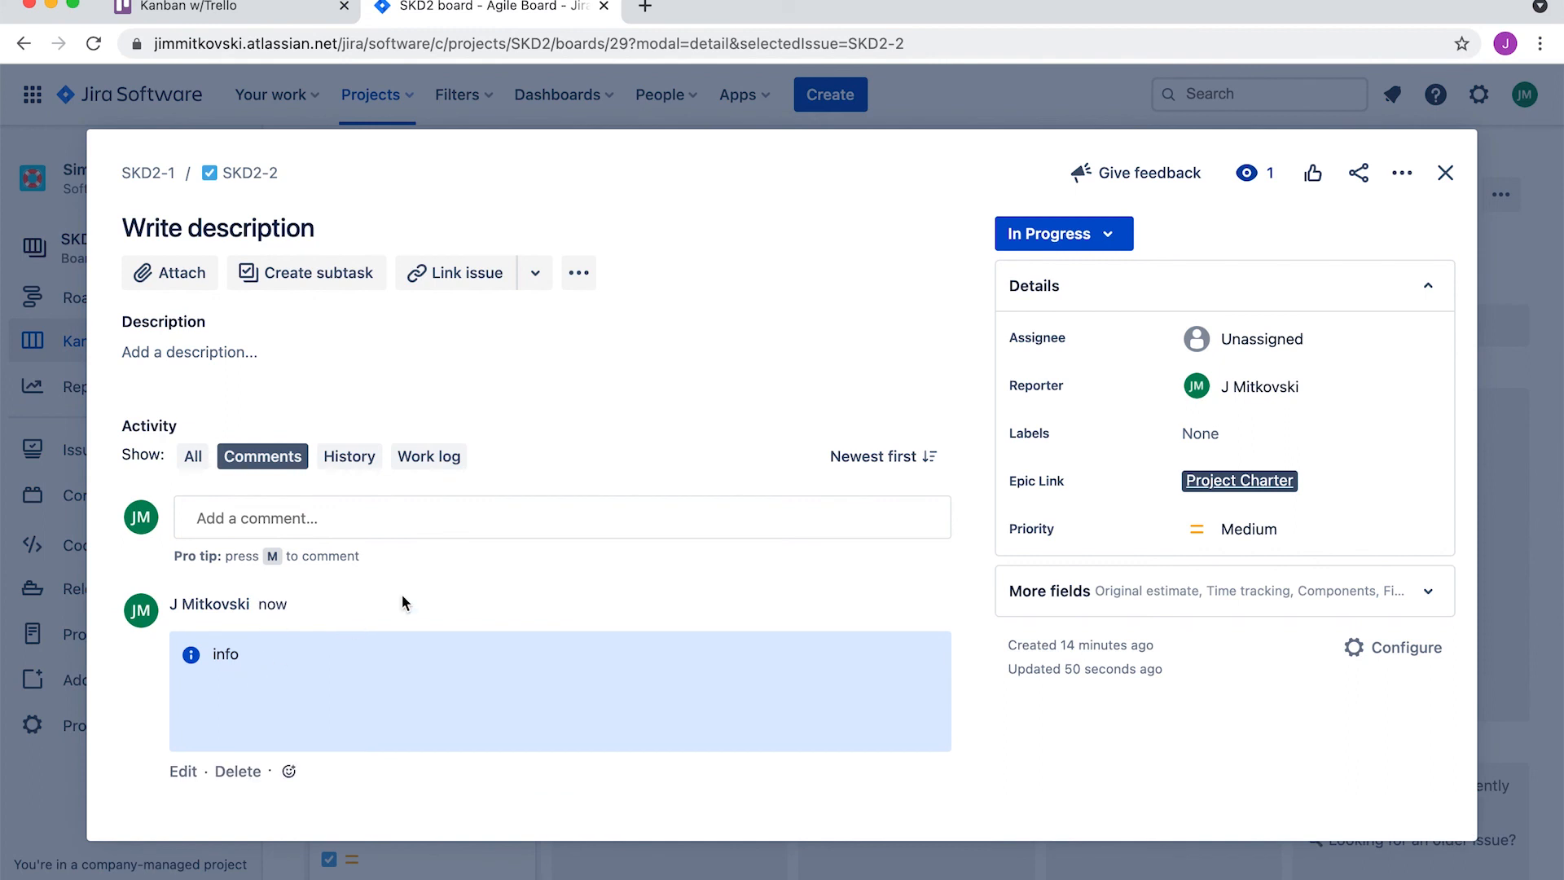
Post a second comment on the task that mentions a colleague by first name
click(338, 528)
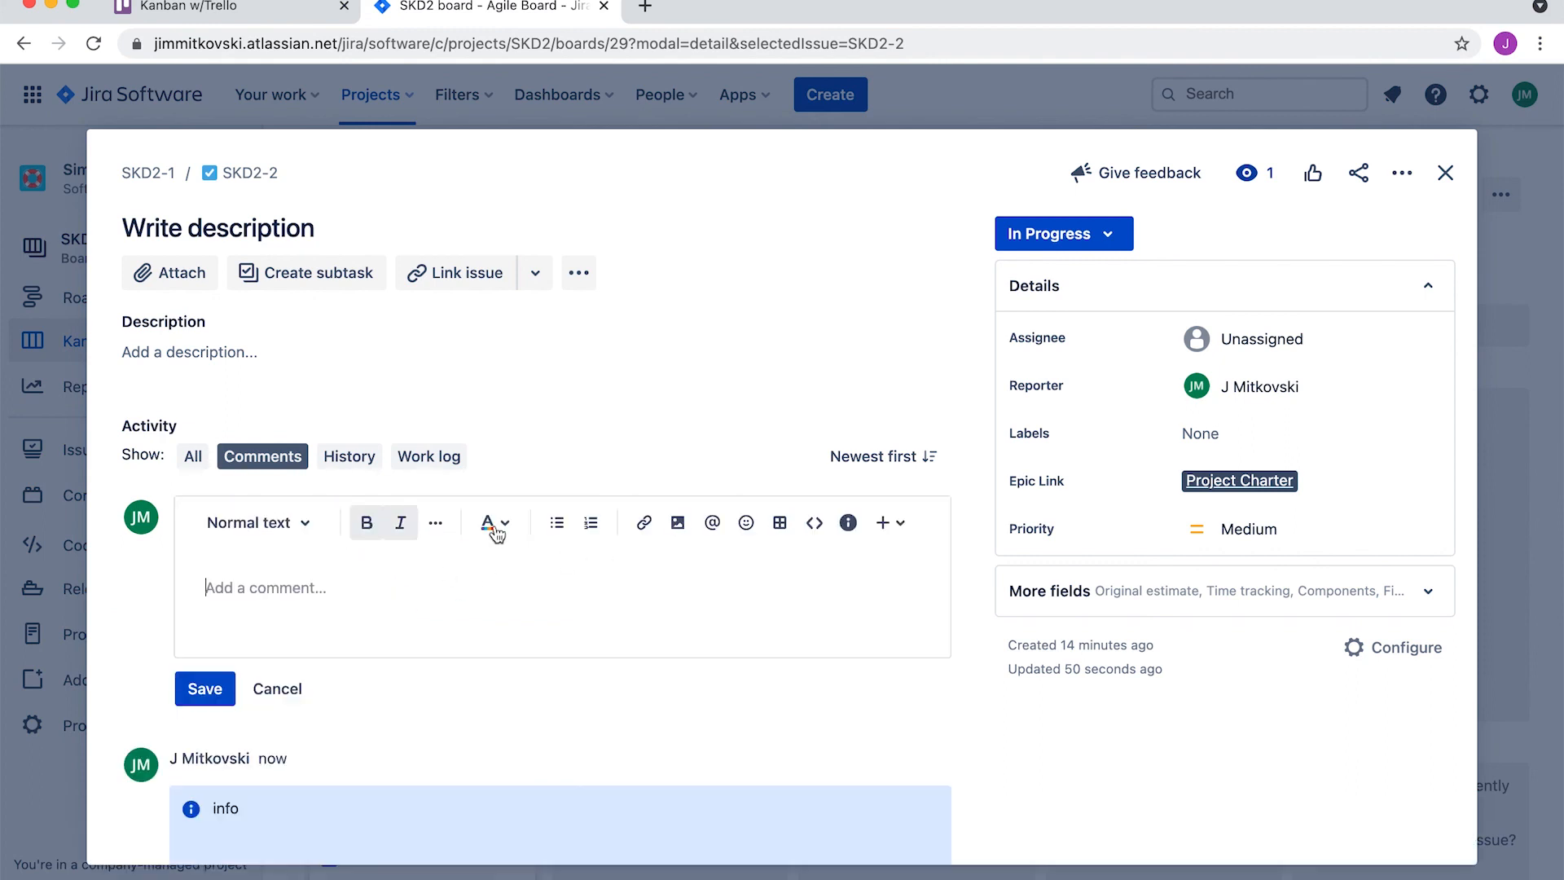
click(712, 528)
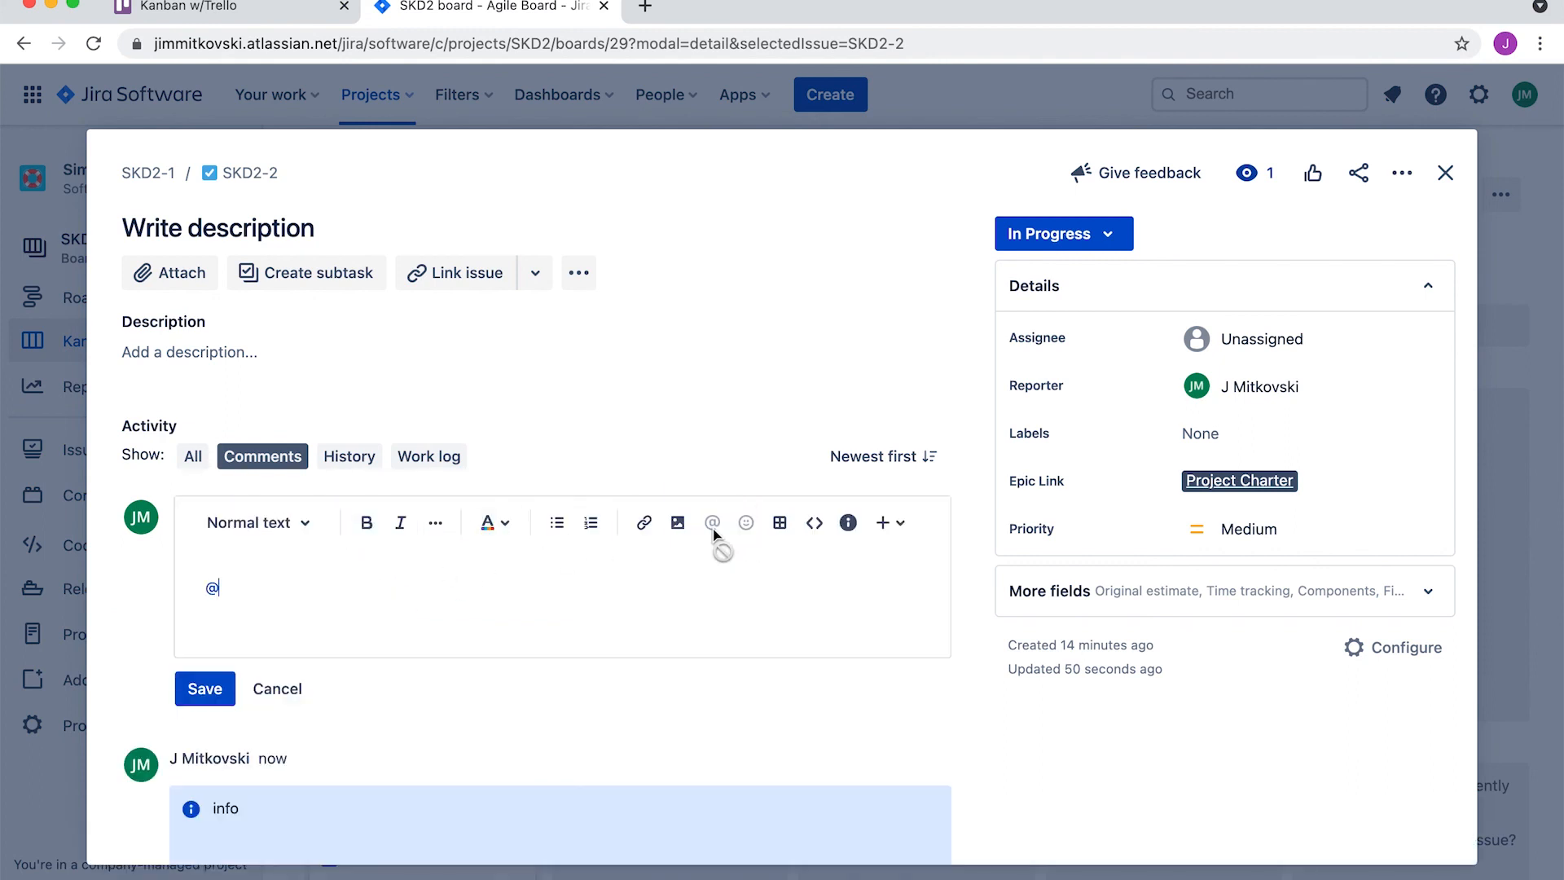
text(jim)
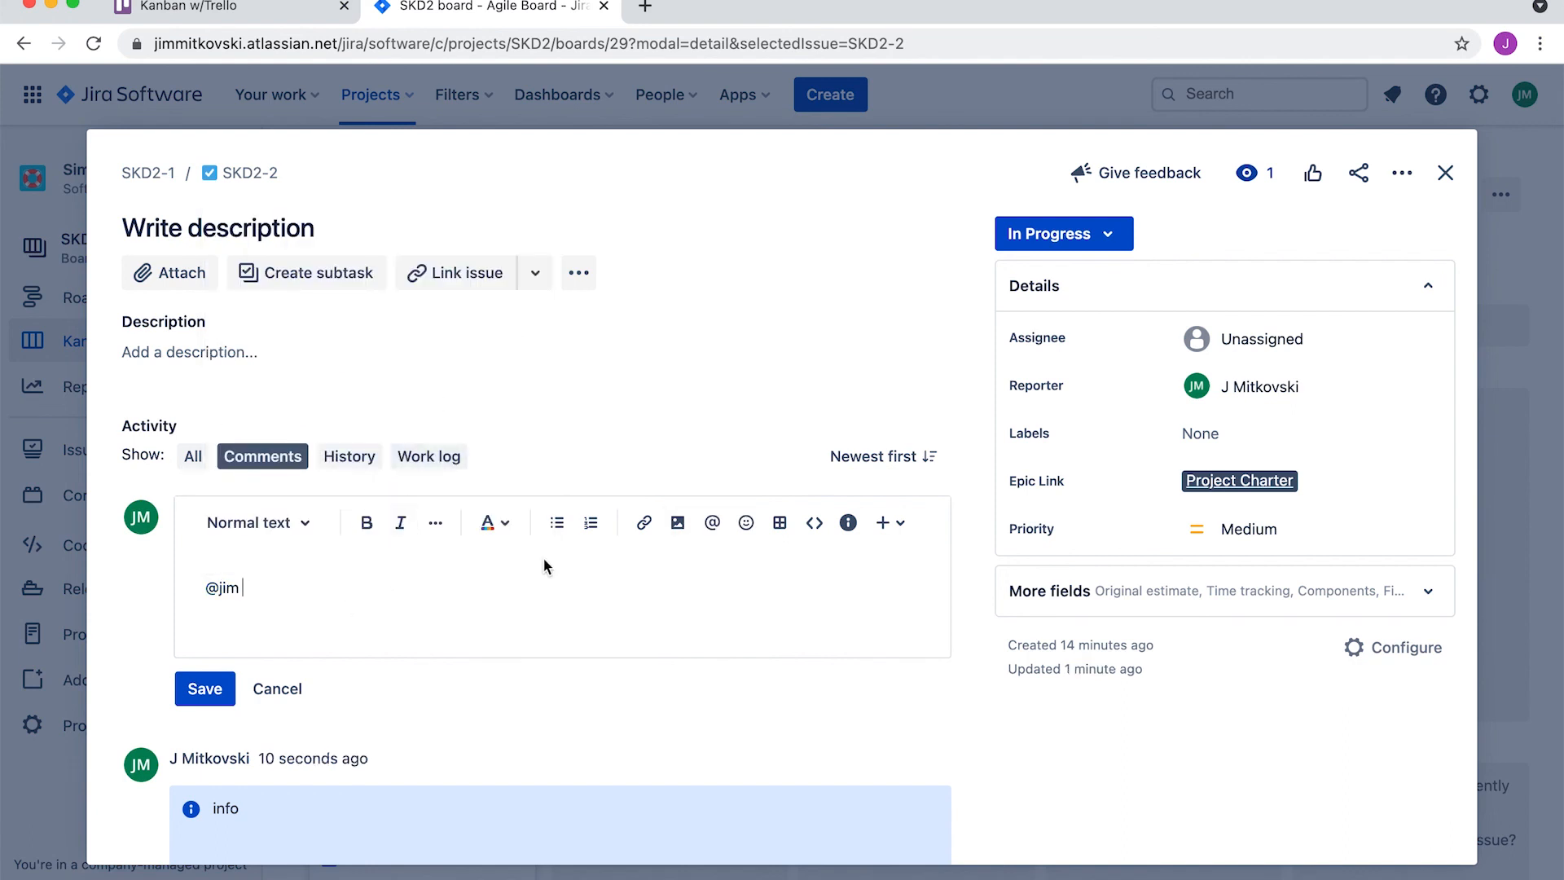
click(205, 689)
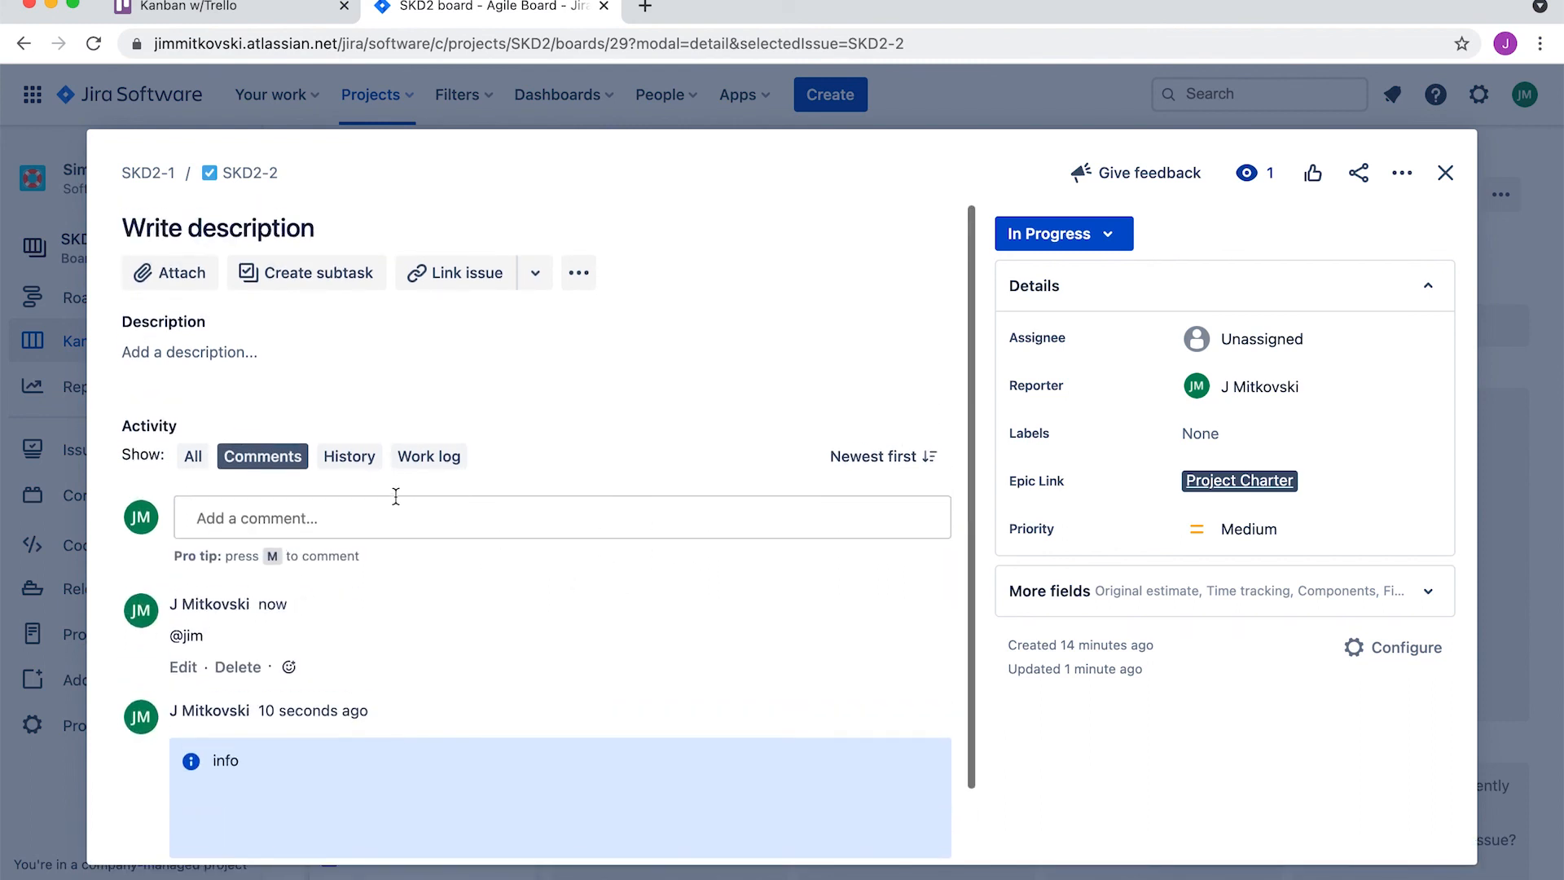
Save a comment dated Oct 14, 2021 reading "Completed rough draft but see attached for your review and comments", and close the task's details
click(706, 528)
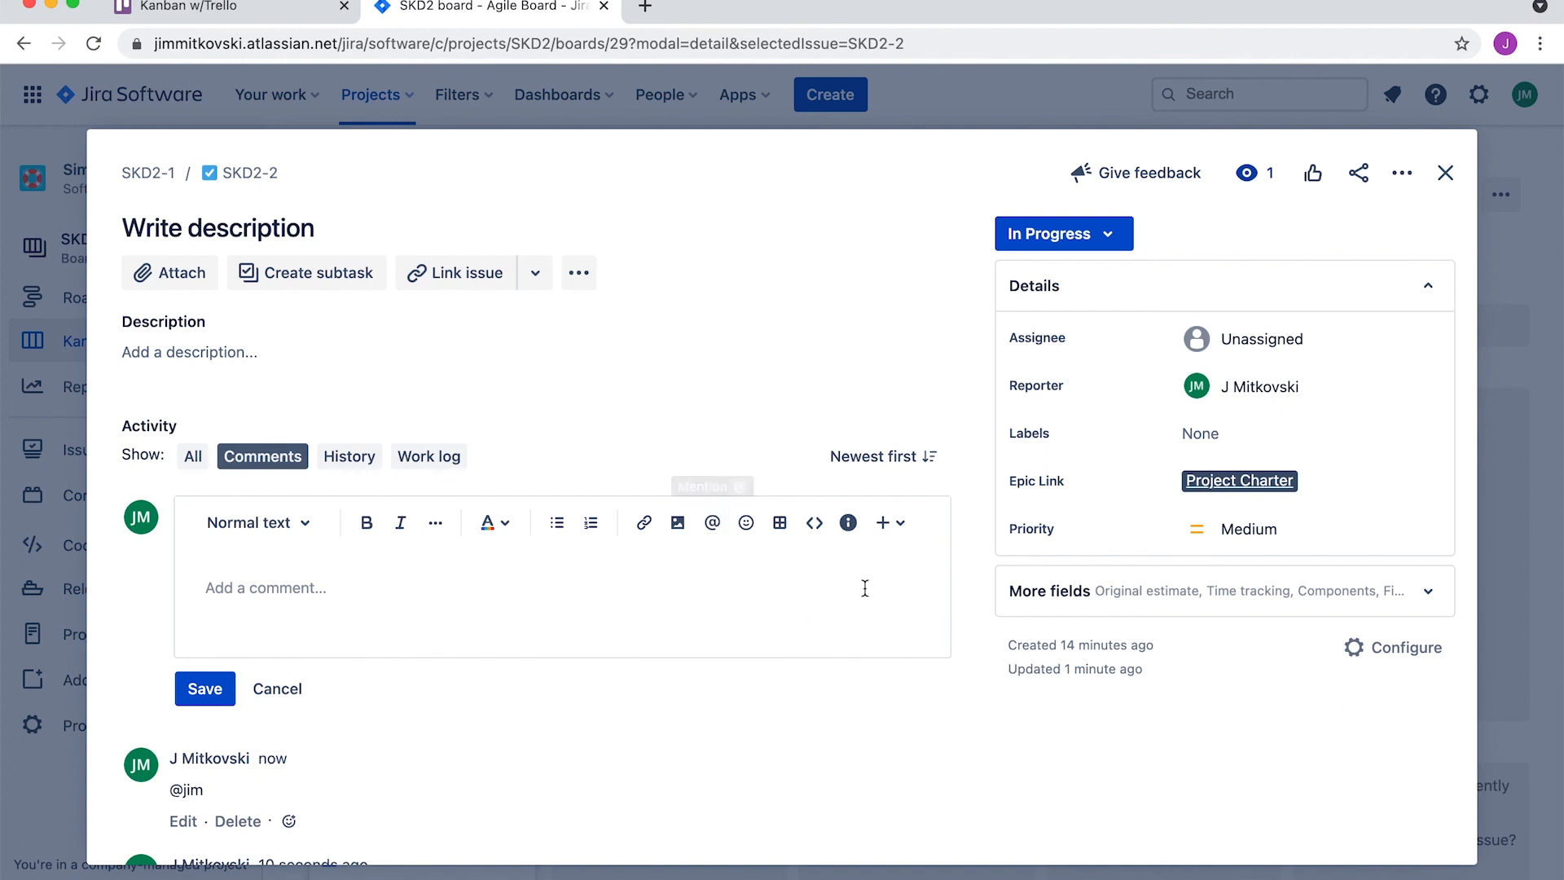
click(898, 531)
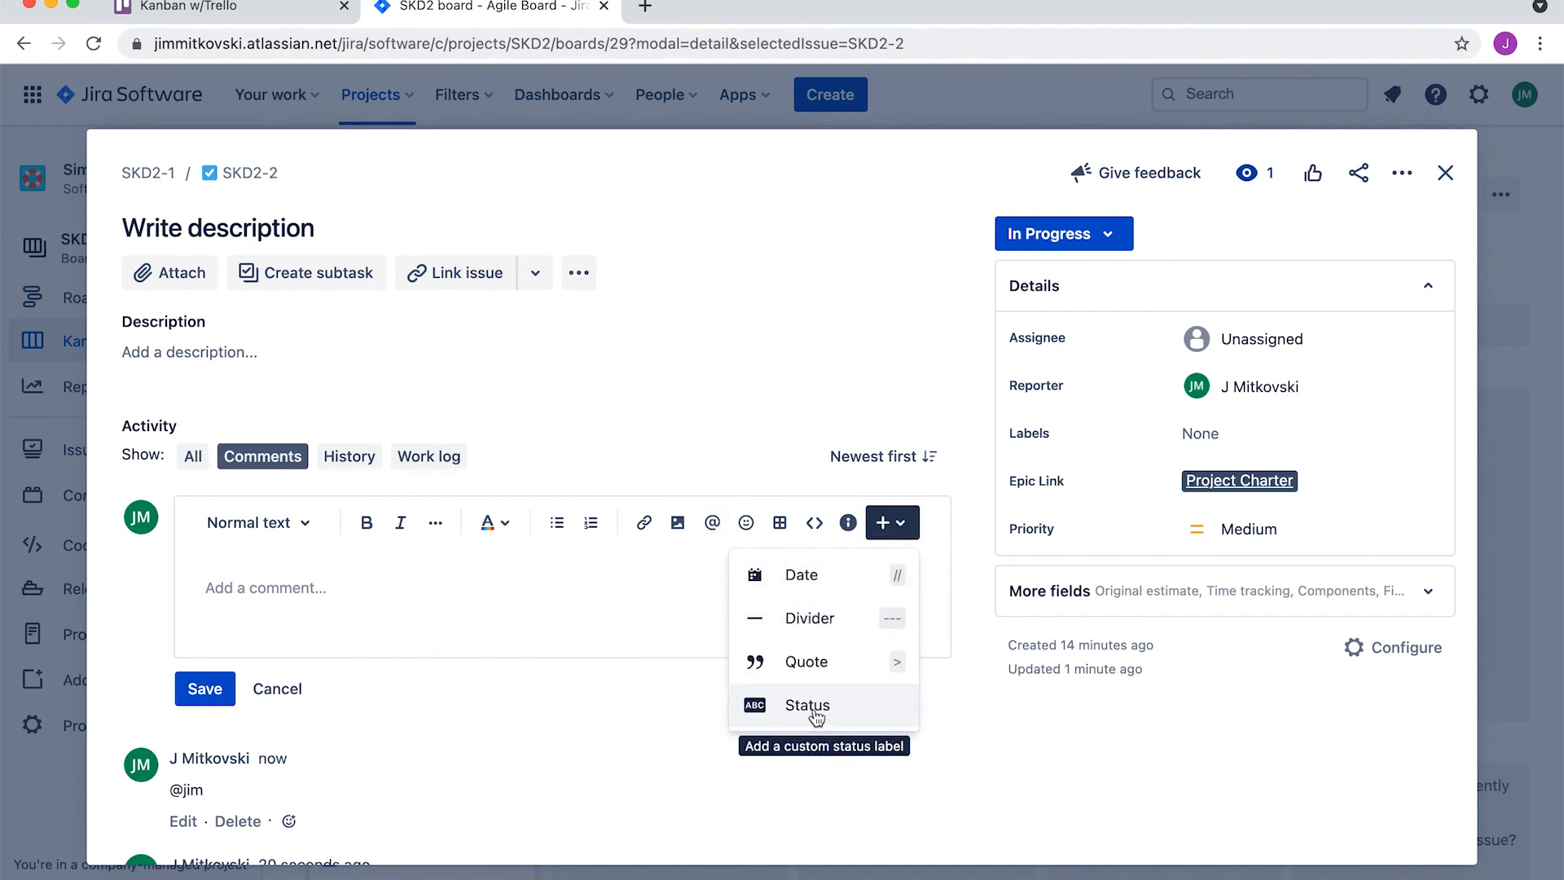
click(802, 578)
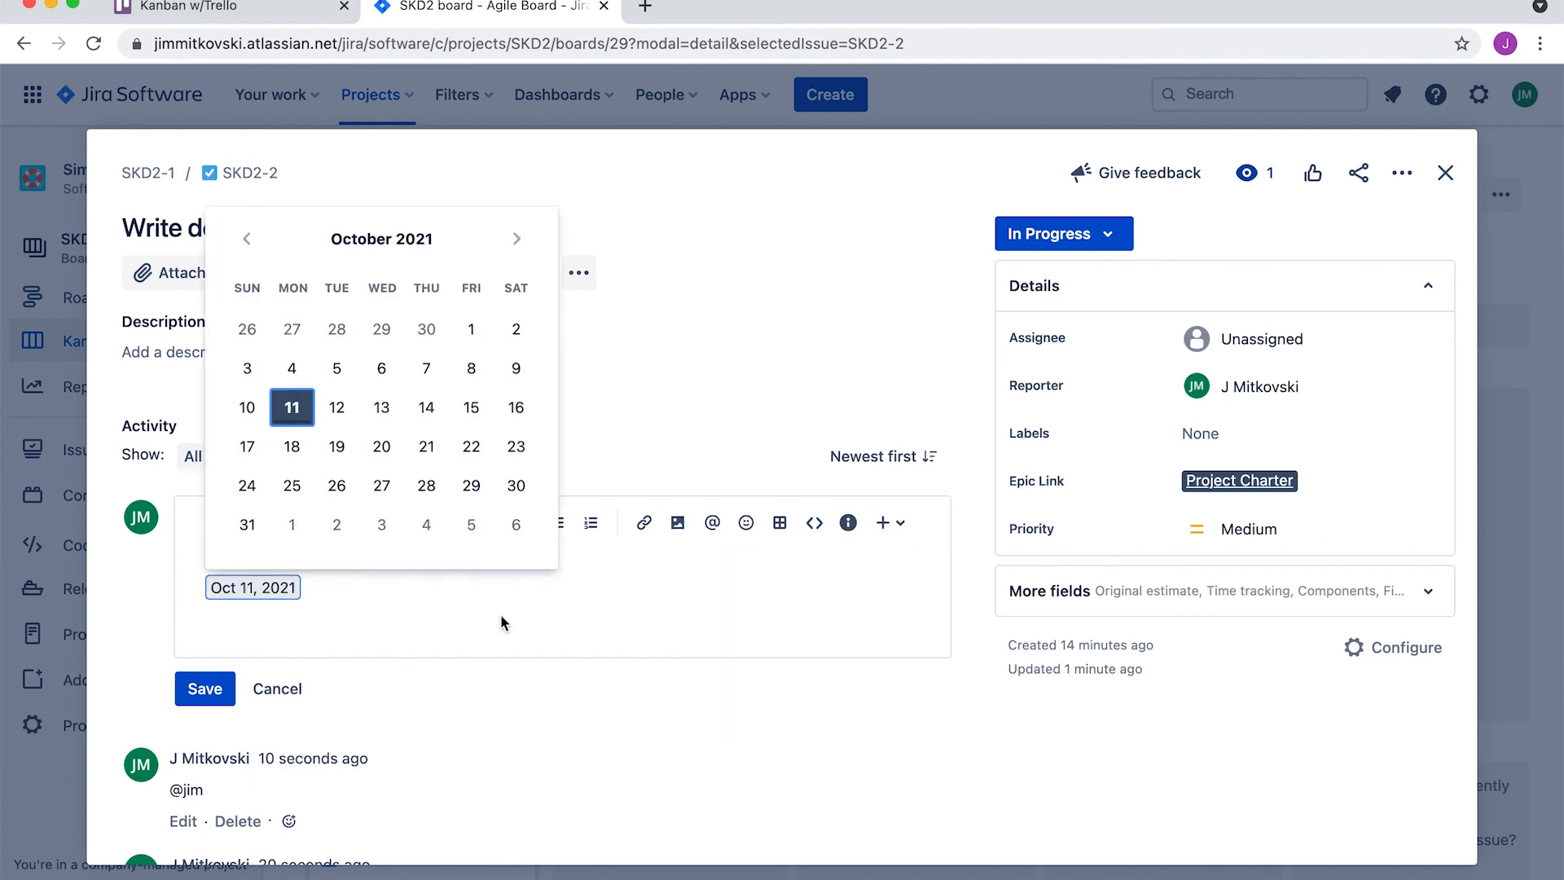
click(426, 408)
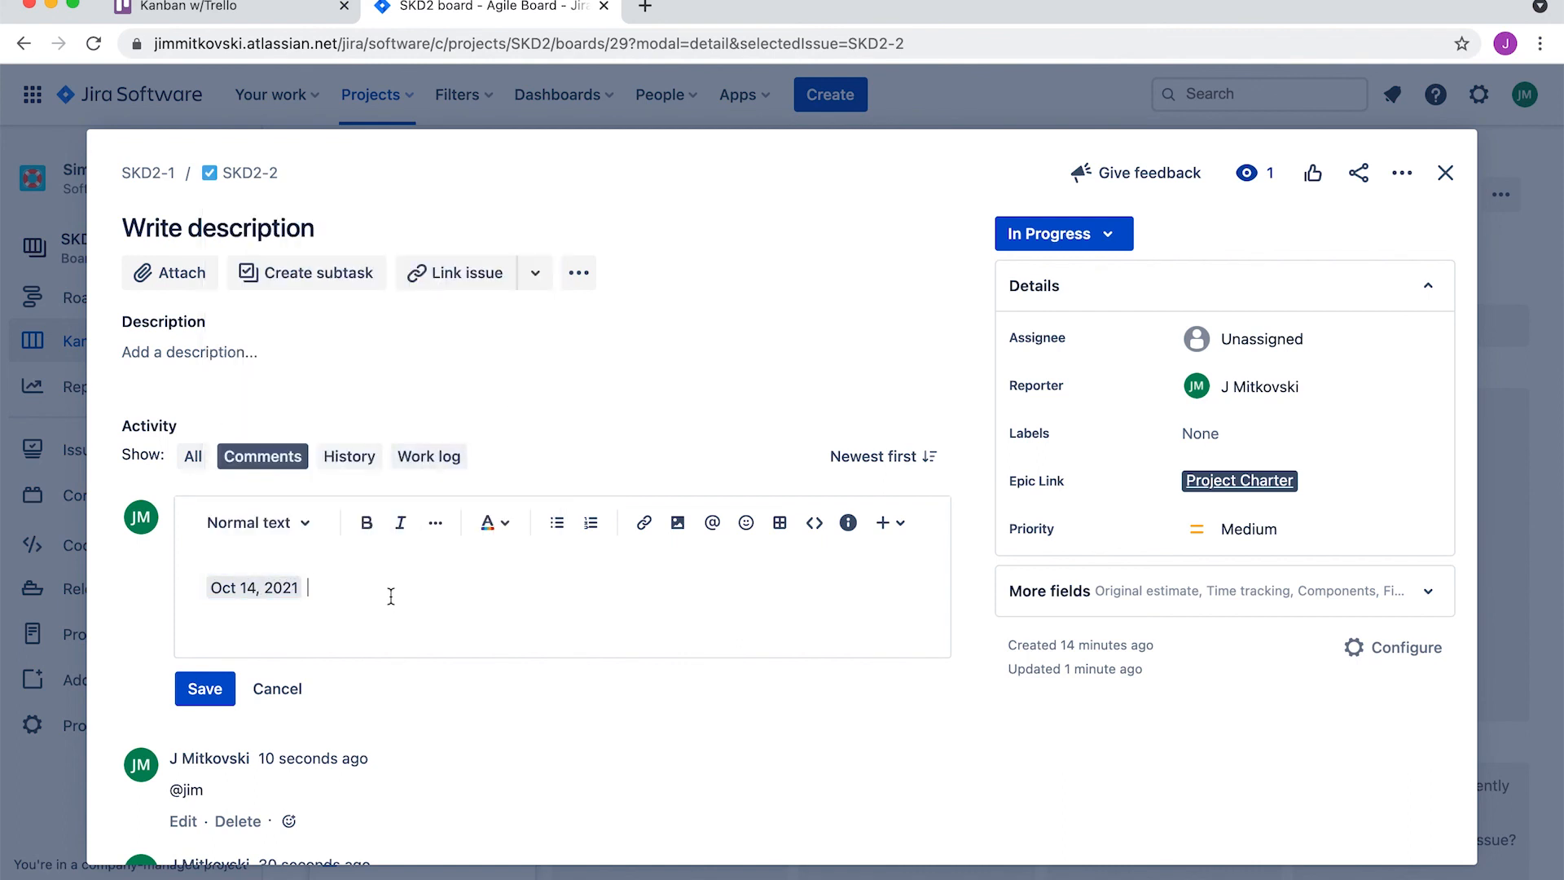
text(Comp)
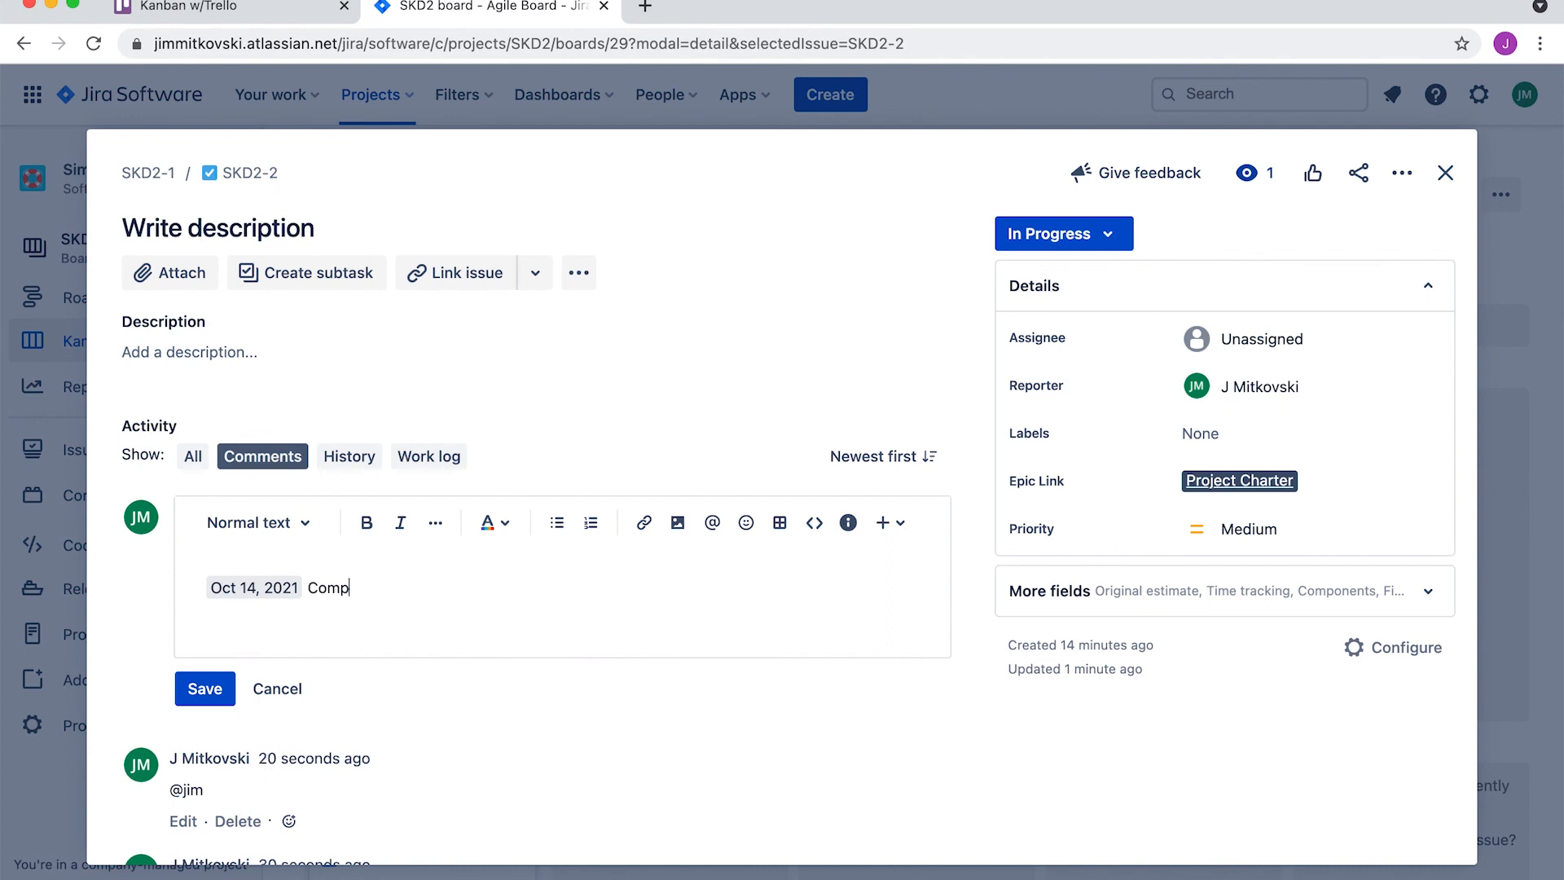
text(leted rough draft but)
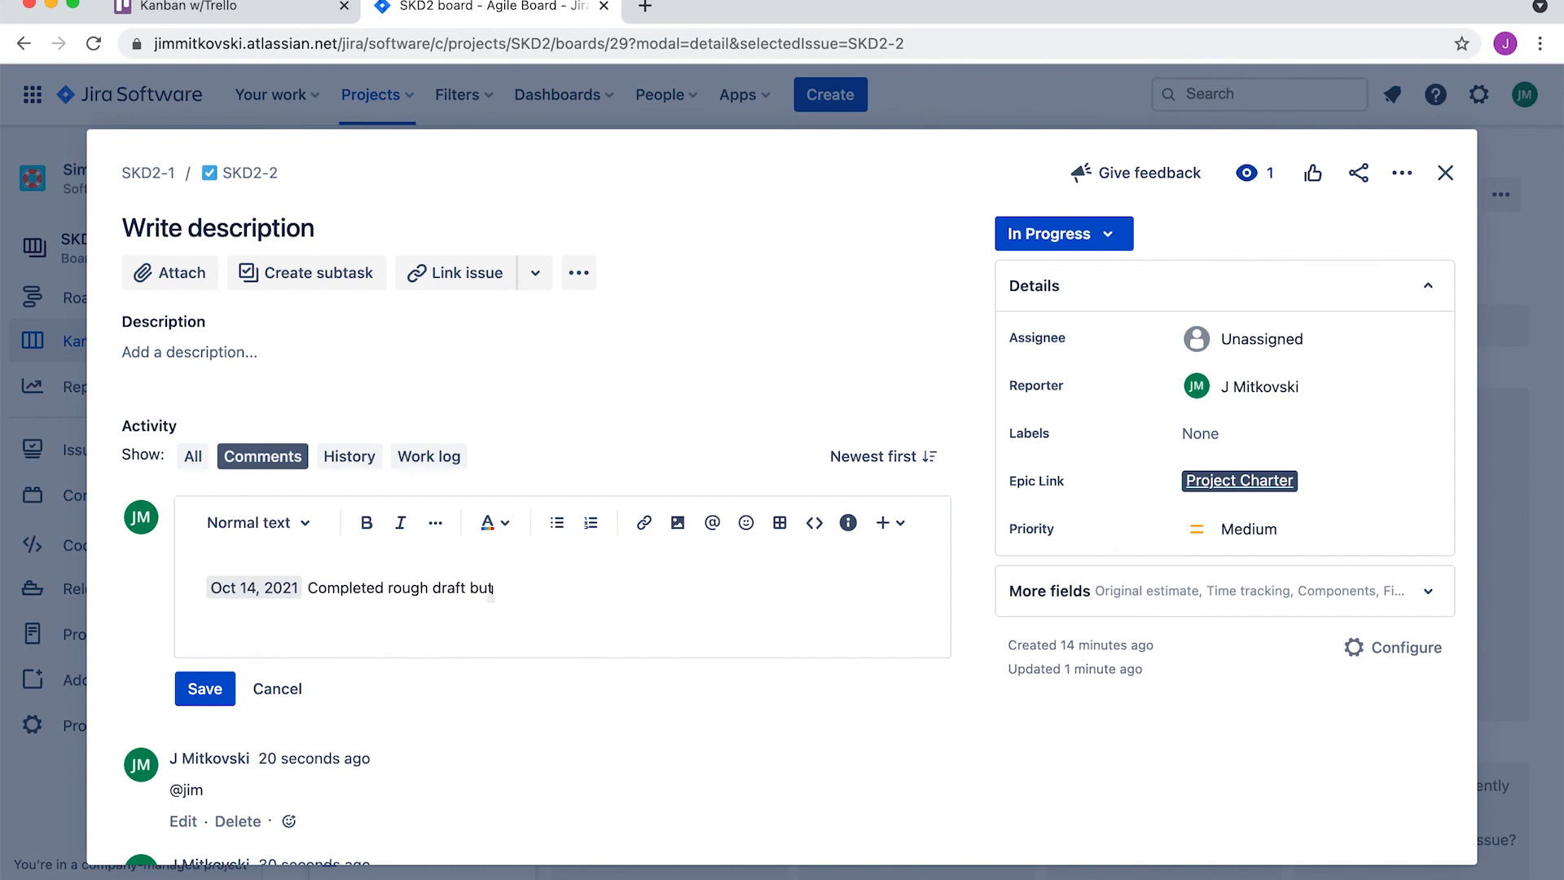
text( see attached for your review and comments)
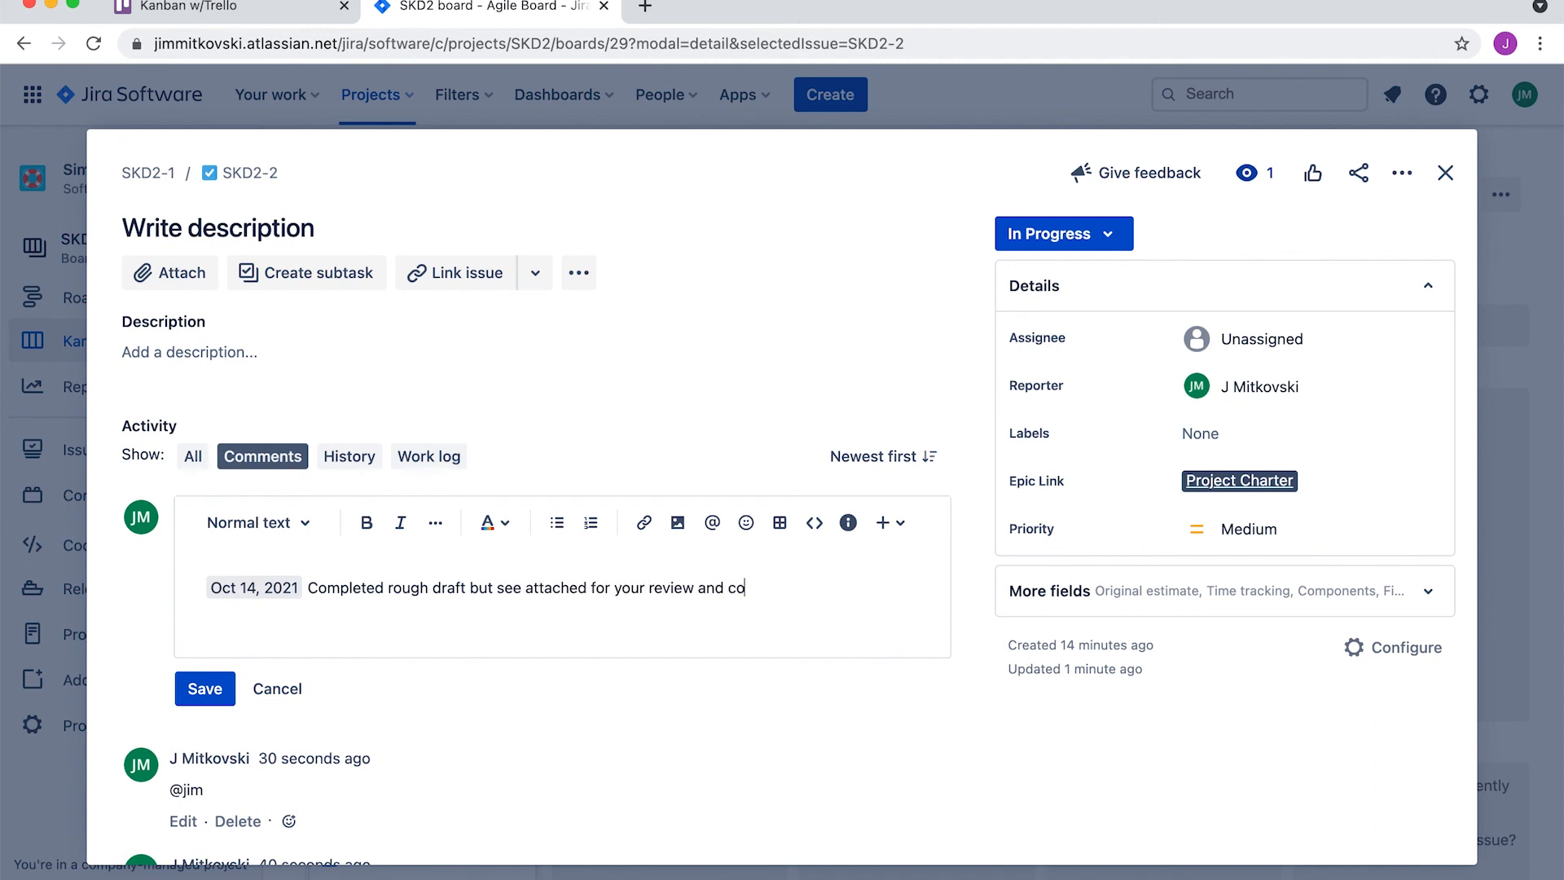
click(204, 688)
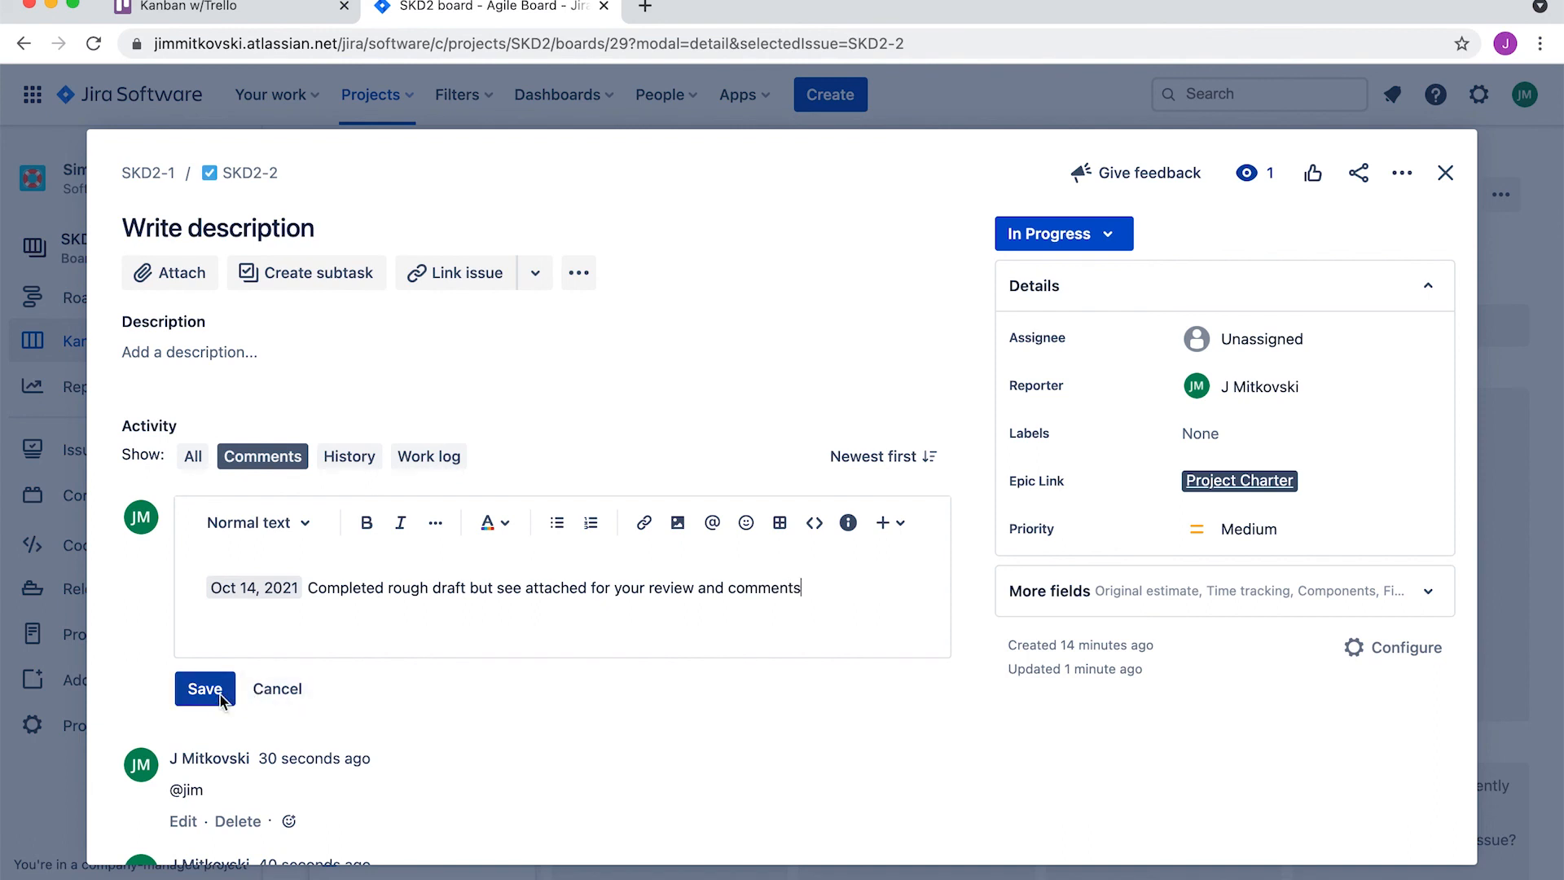
scroll(388, 697, down, 2)
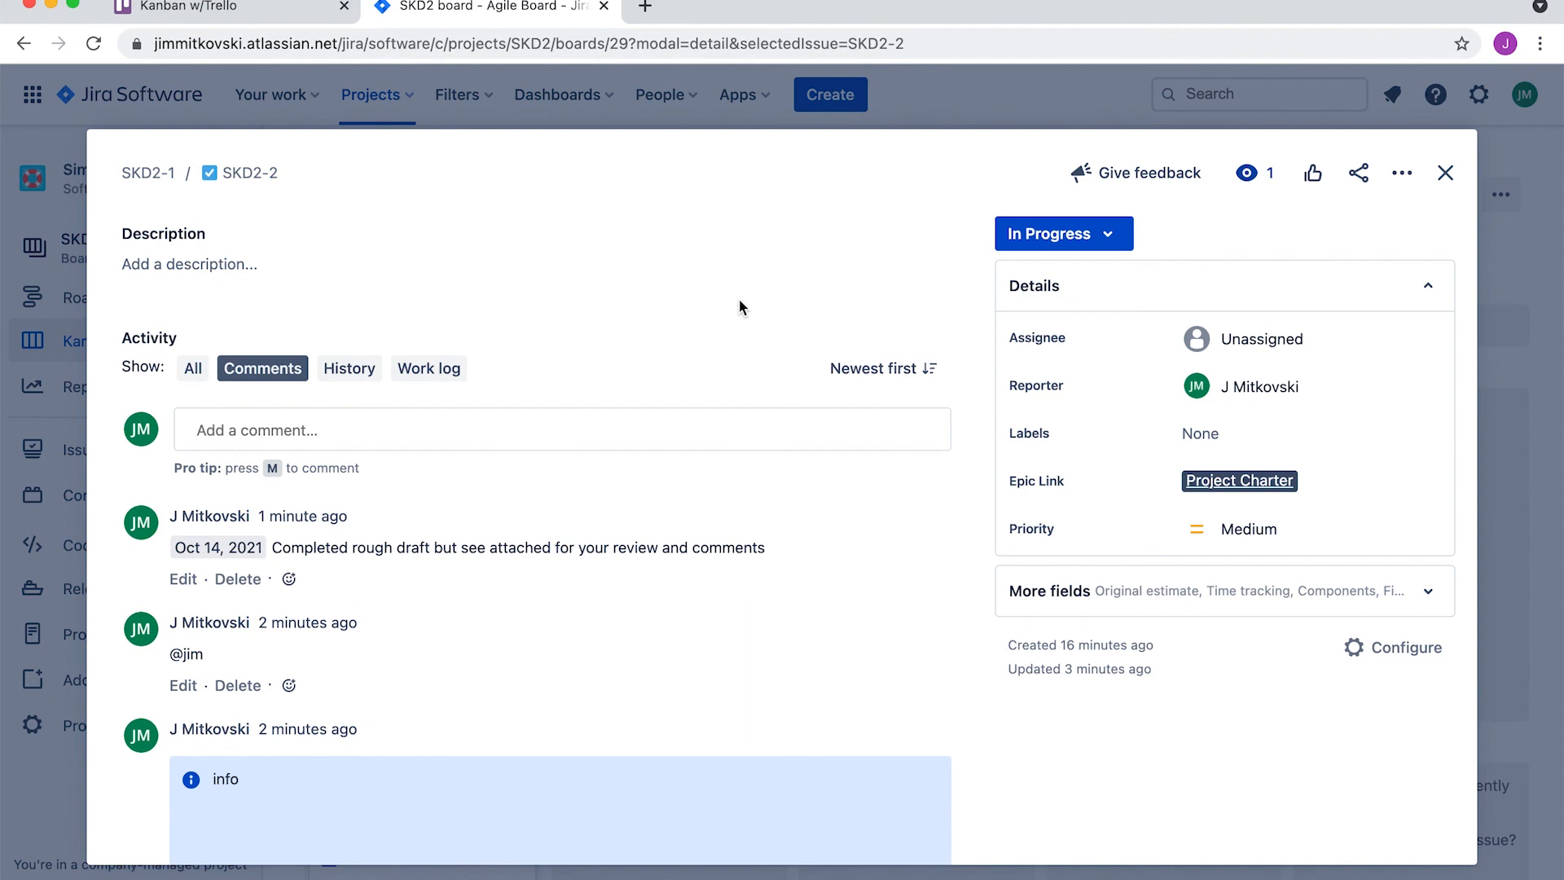
click(1445, 173)
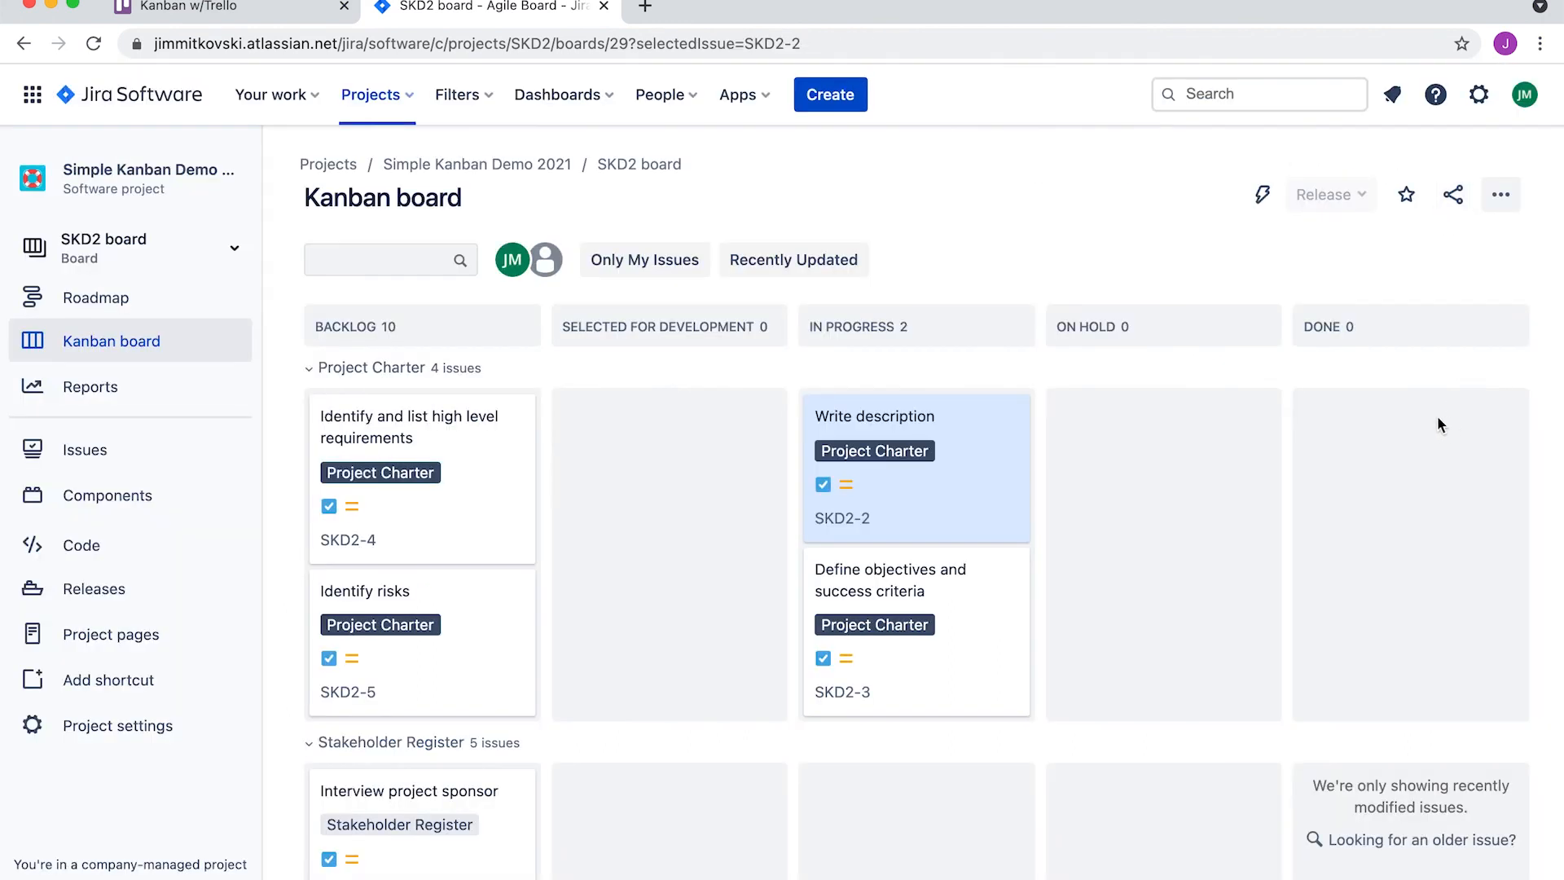